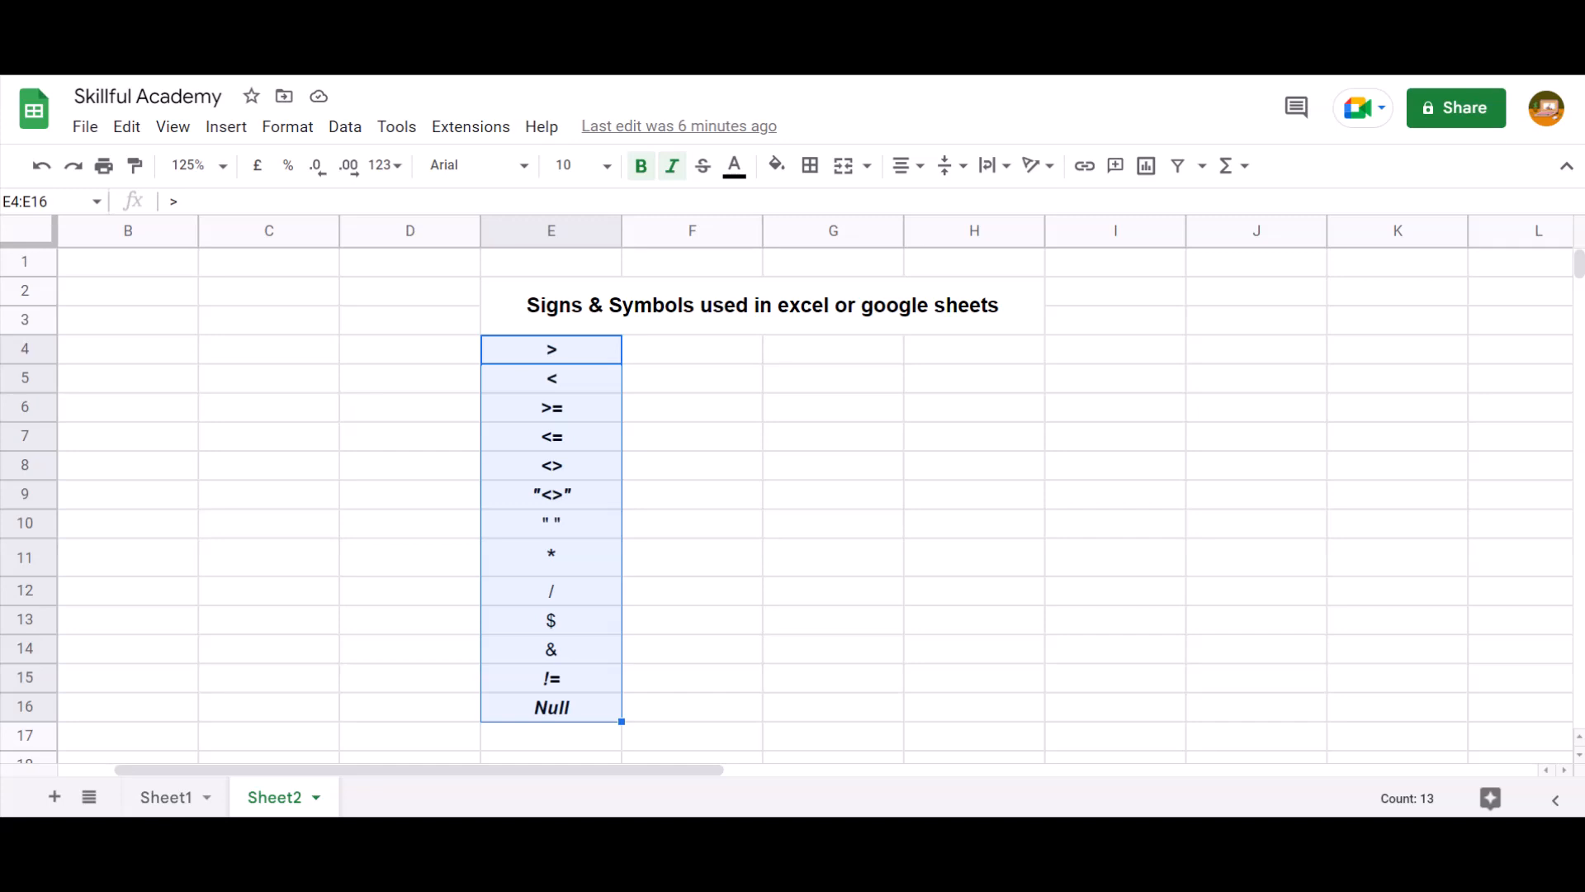
Enter "Greater than" in F4 and "Less than" in F5 as the meanings of the > and < signs
left_click(692, 350)
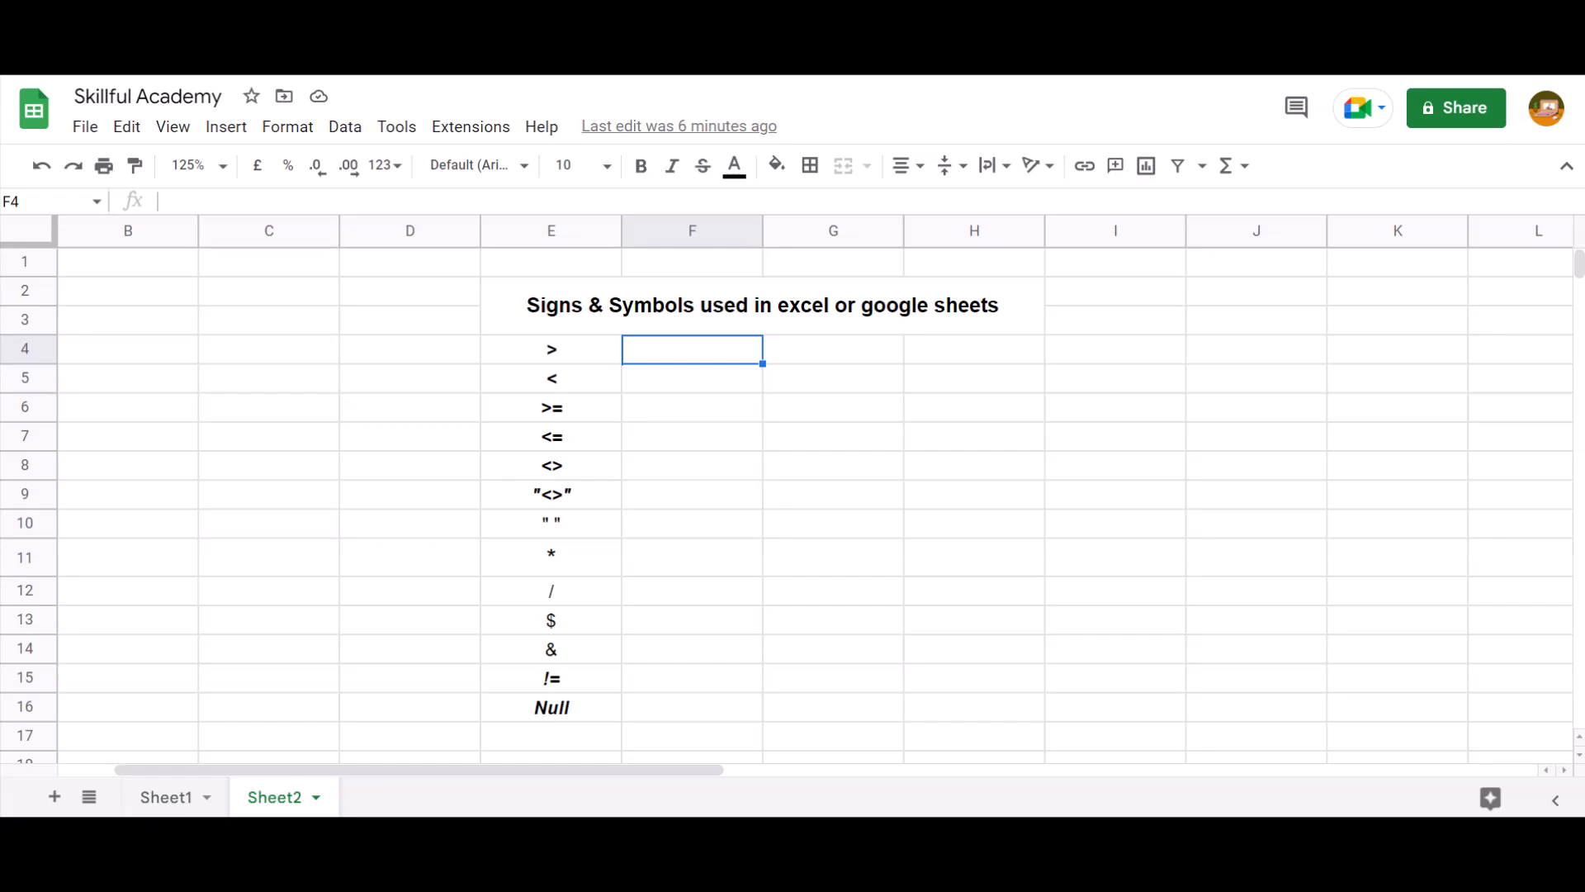
type("Greate")
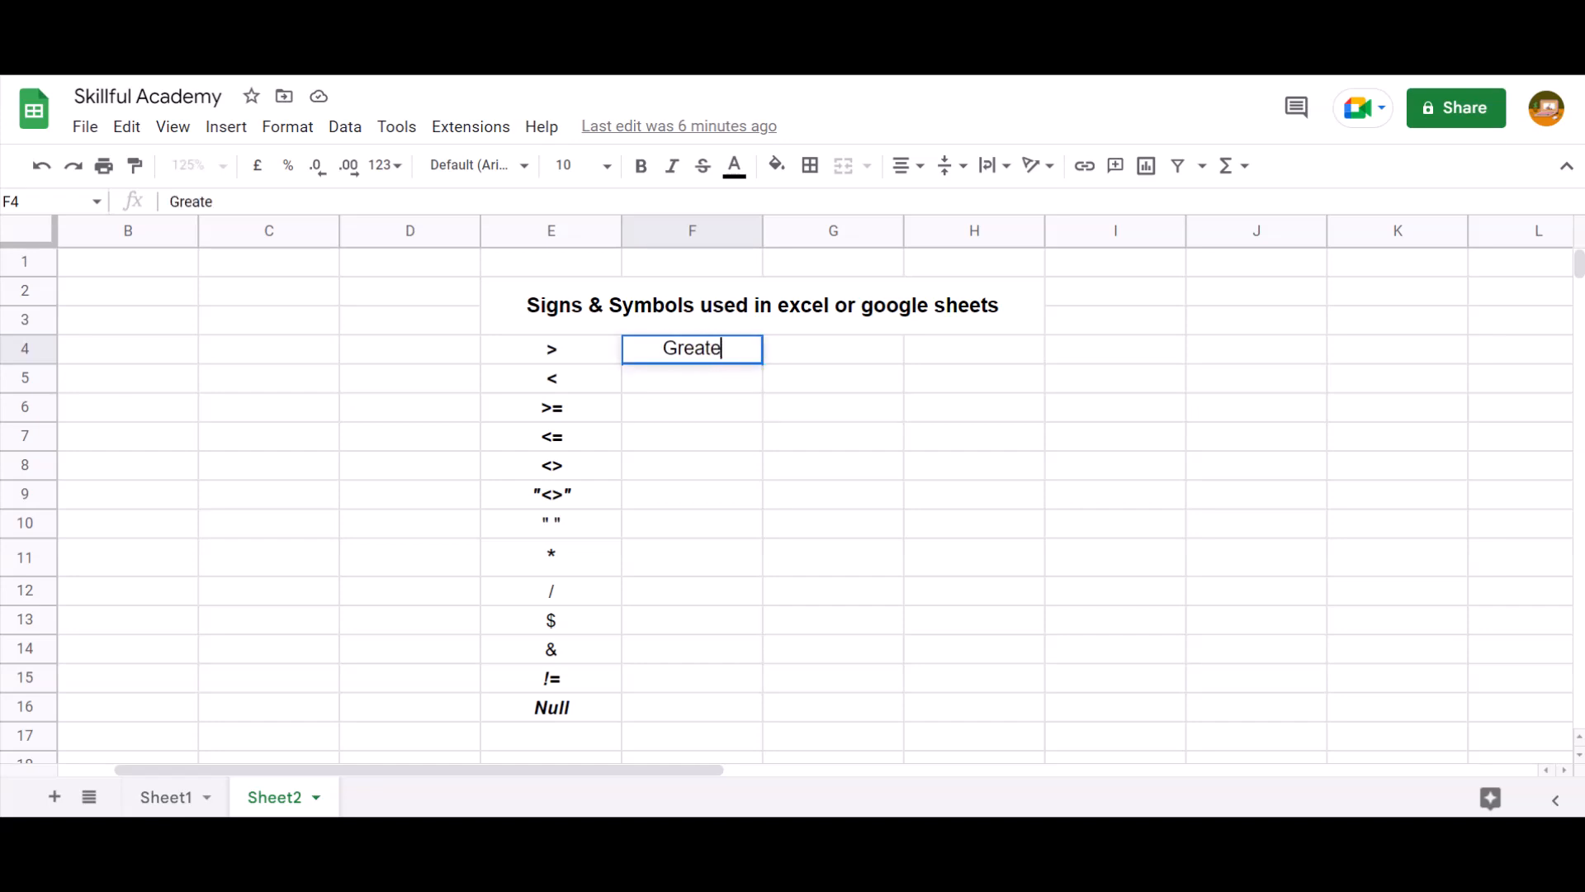
key("BackSpace")
type("er than")
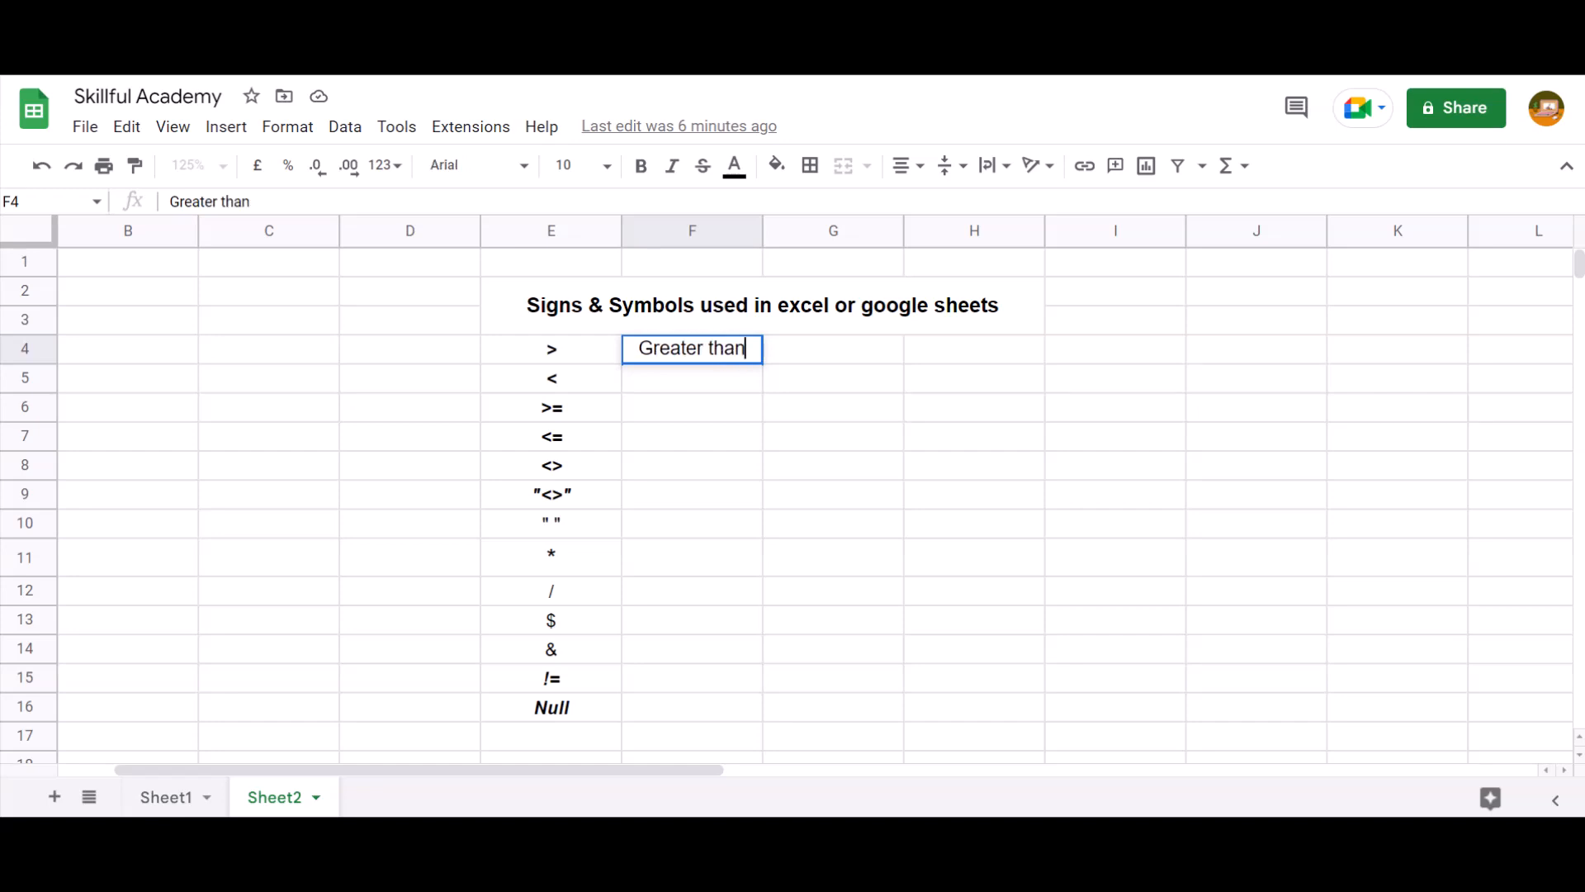
key("Return")
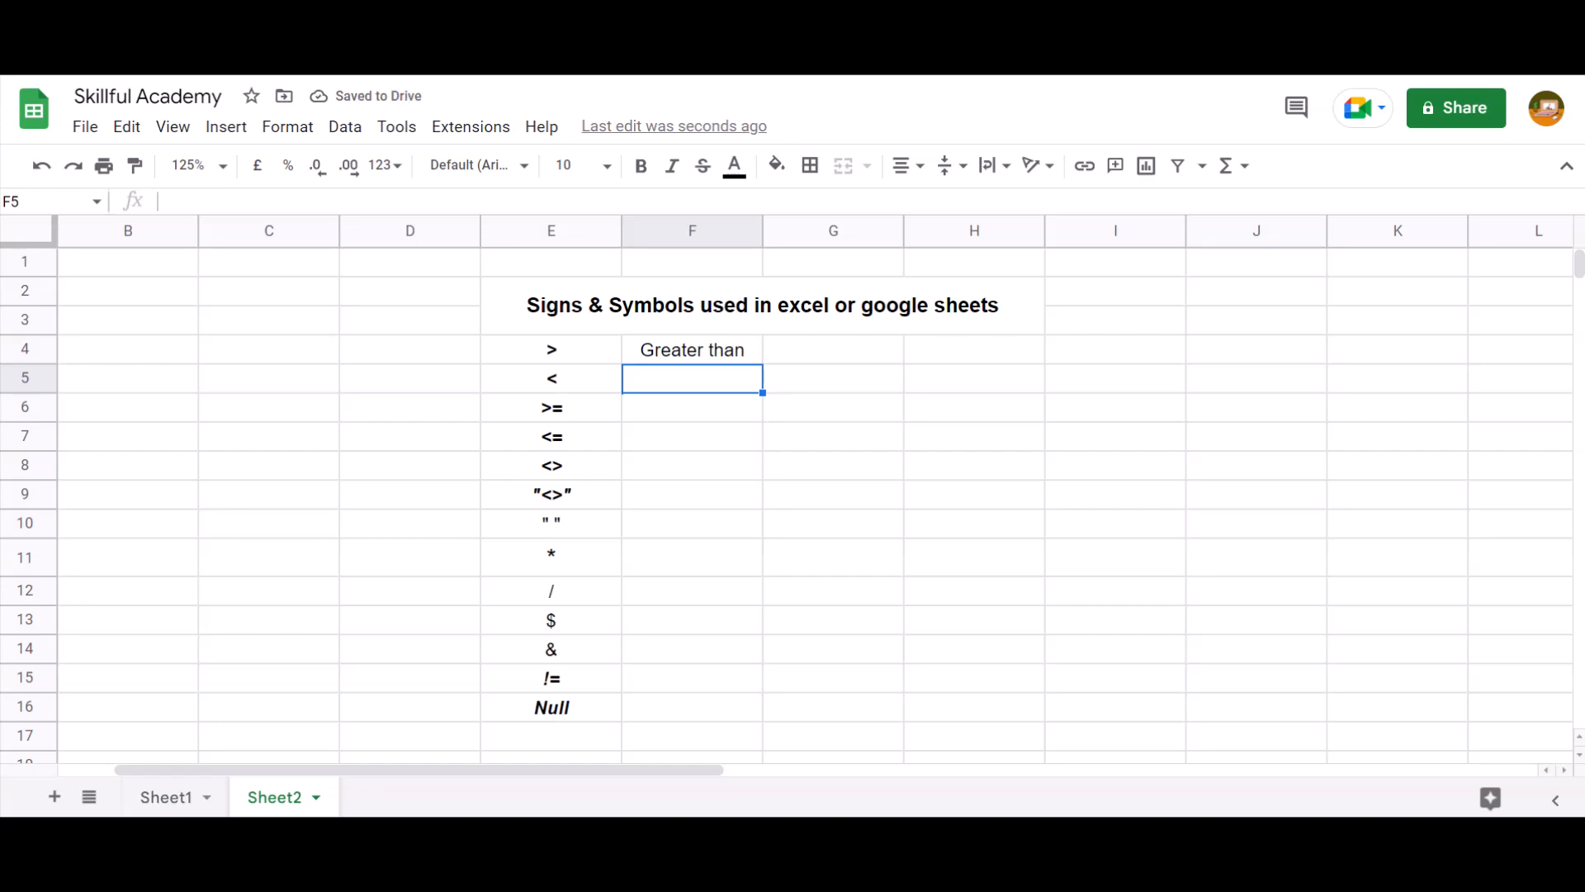
type("Less than")
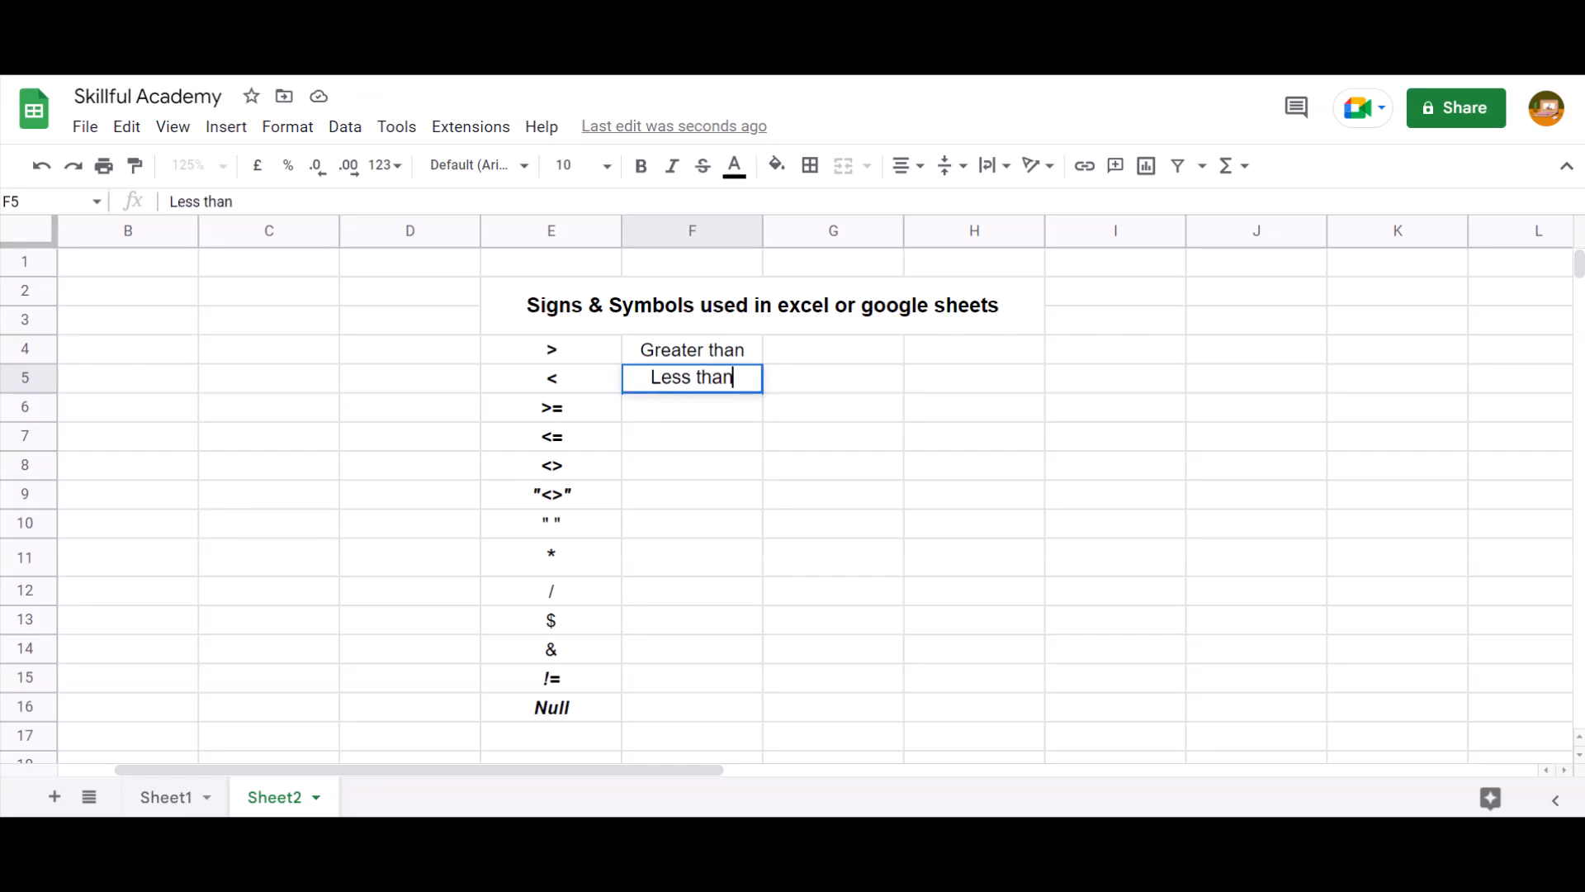
key("Return")
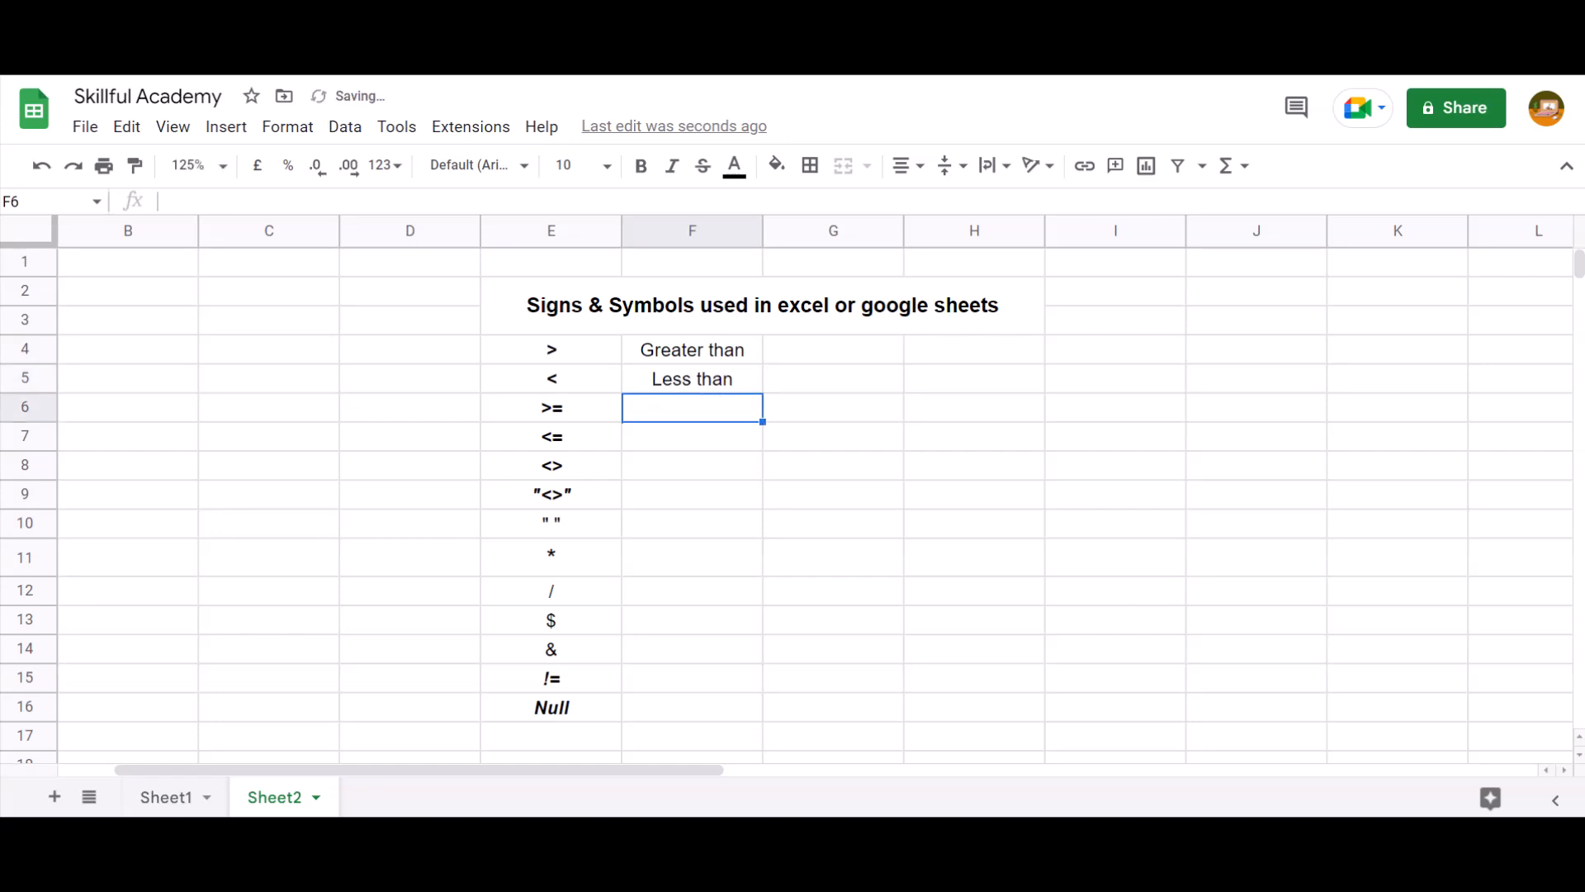
Enter "Greater than & equal to" in F6 as the meaning of the >= sign
key("Up")
key("Down")
type("Greater")
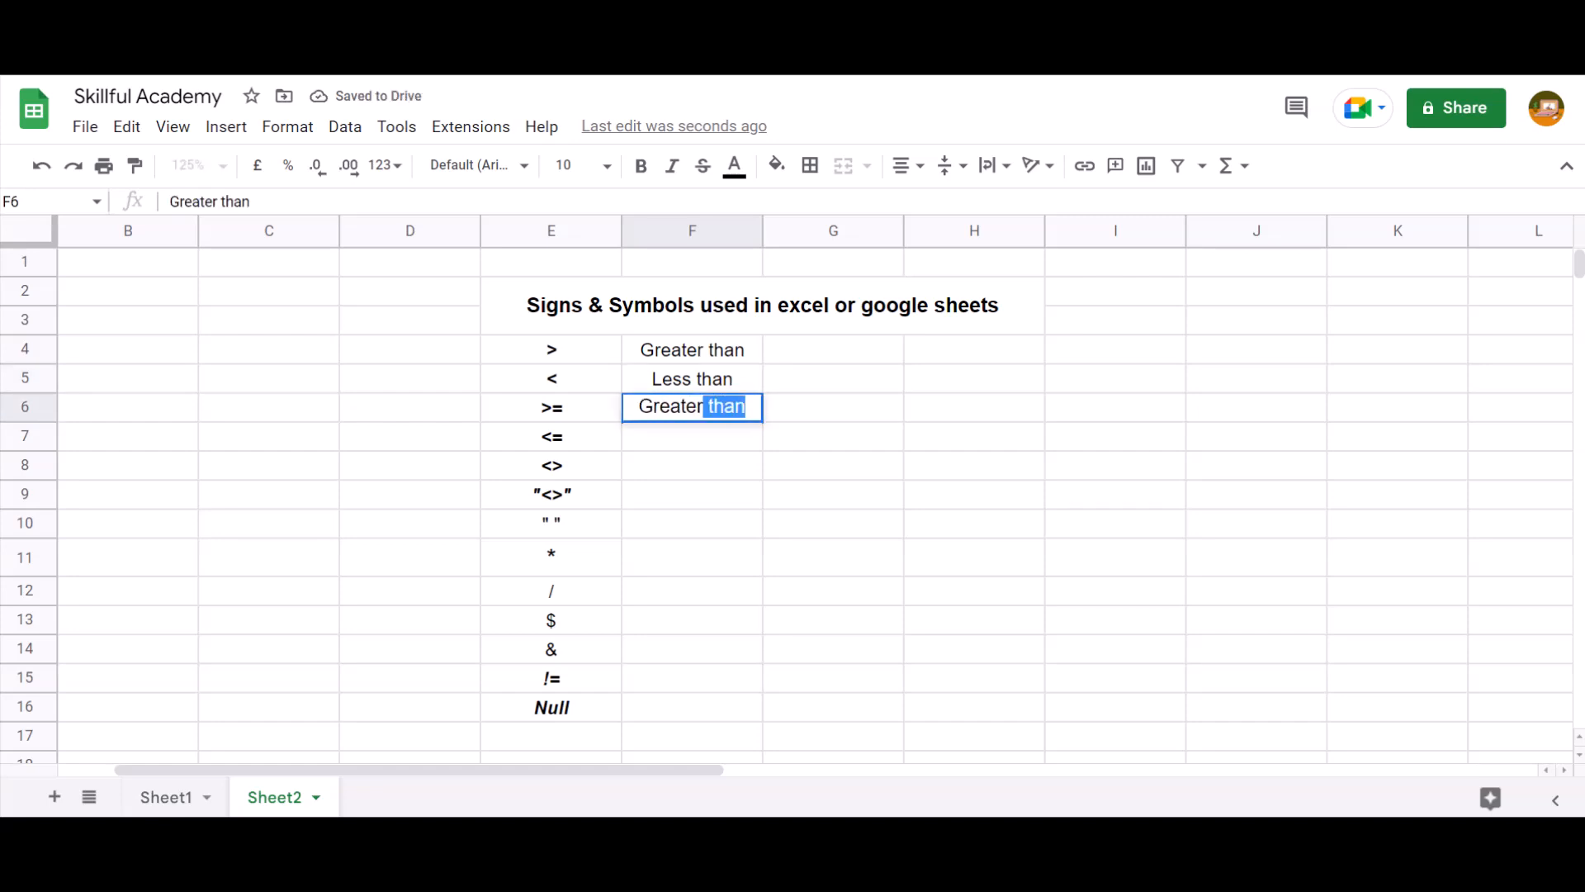
key("Right")
key("Left")
key("F2")
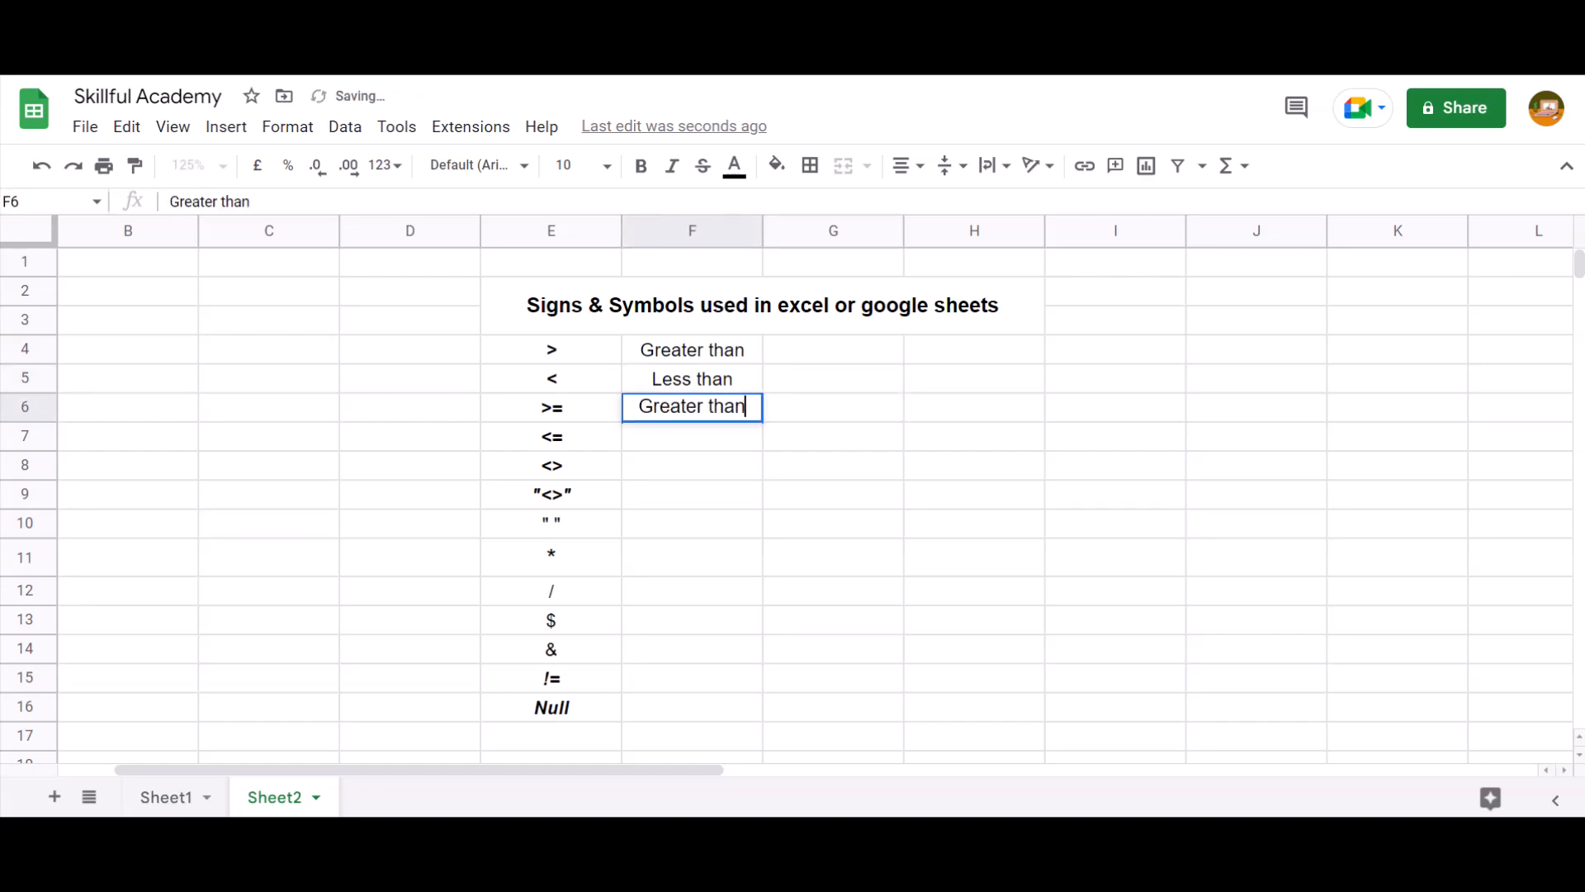
type("& e")
type("qual")
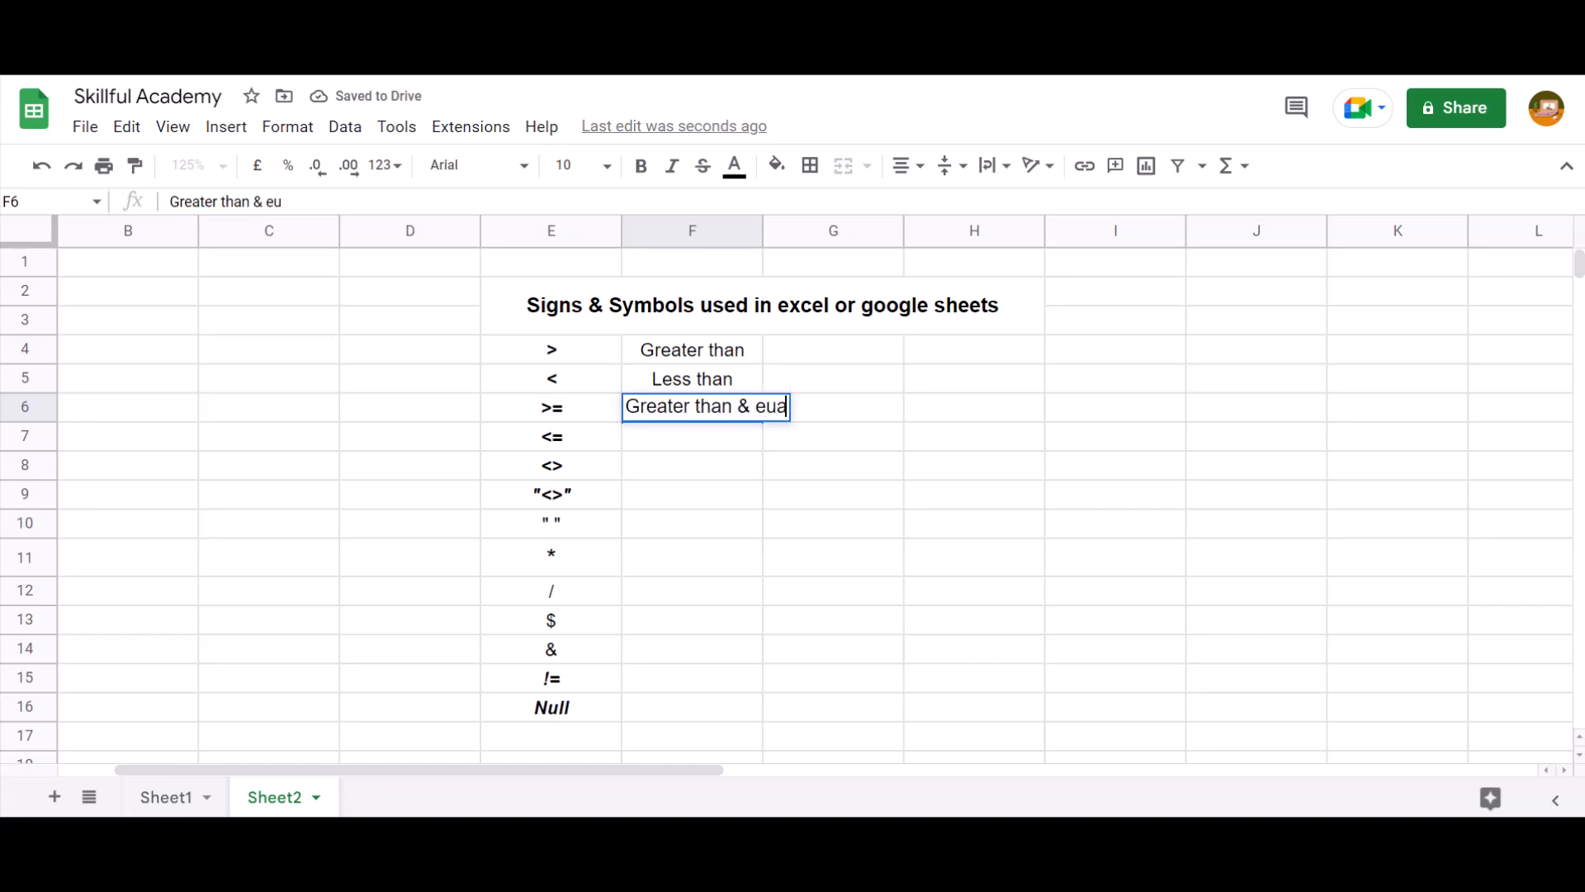
key("BackSpace")
key("BackSpace")
key("BackSpace")
type("ual to")
key("Return")
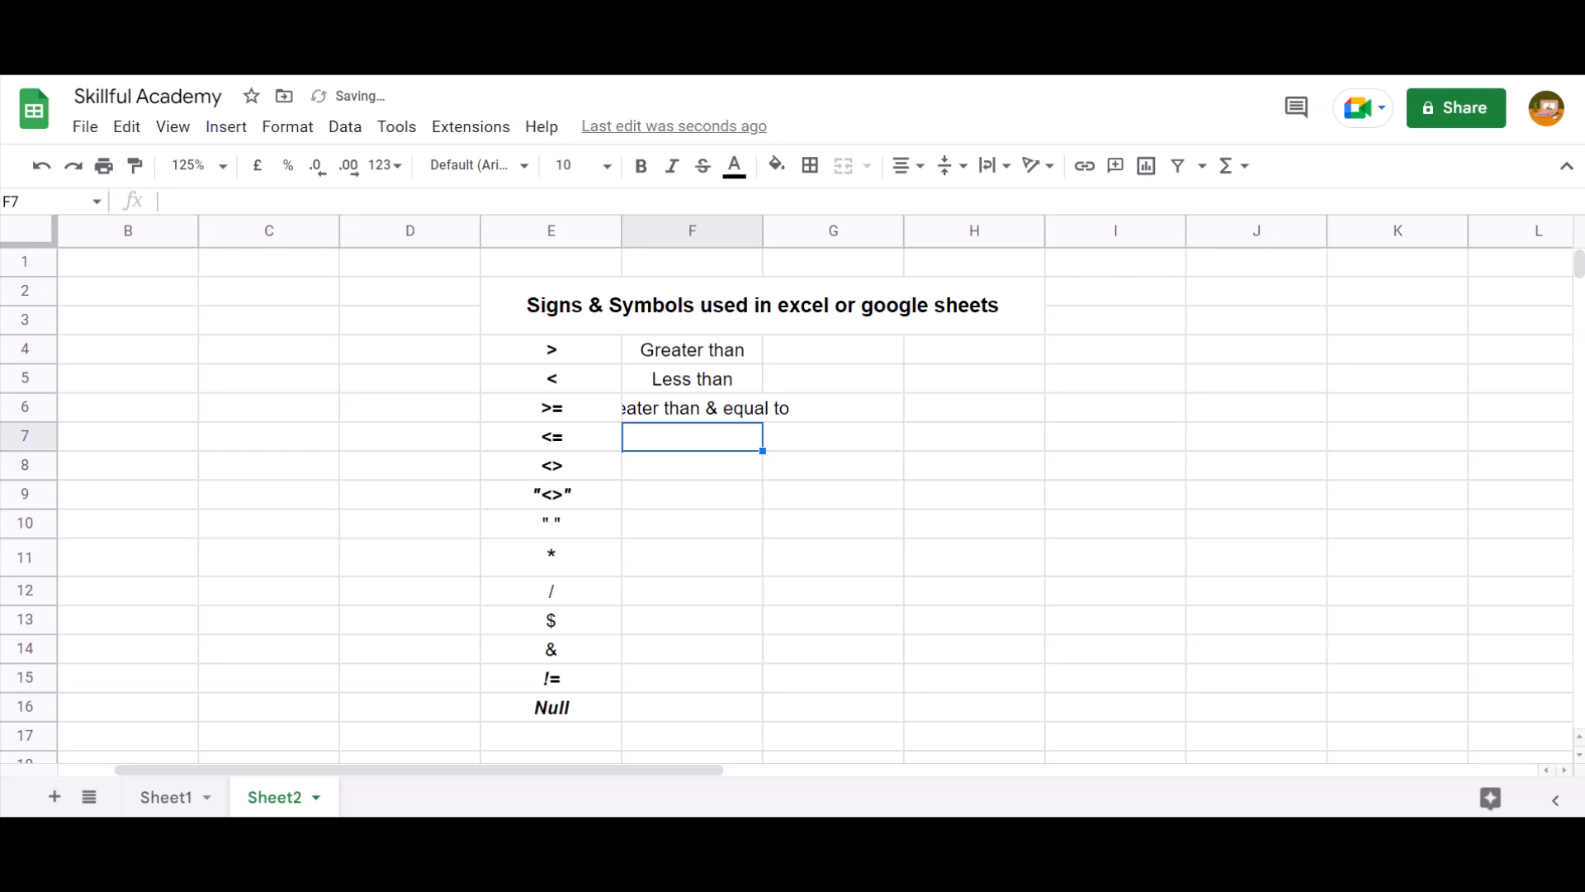
Enter "Less than & equal to" in F7 for the <= sign and "is not equal to" in F8 for the <> sign
type("Less than ")
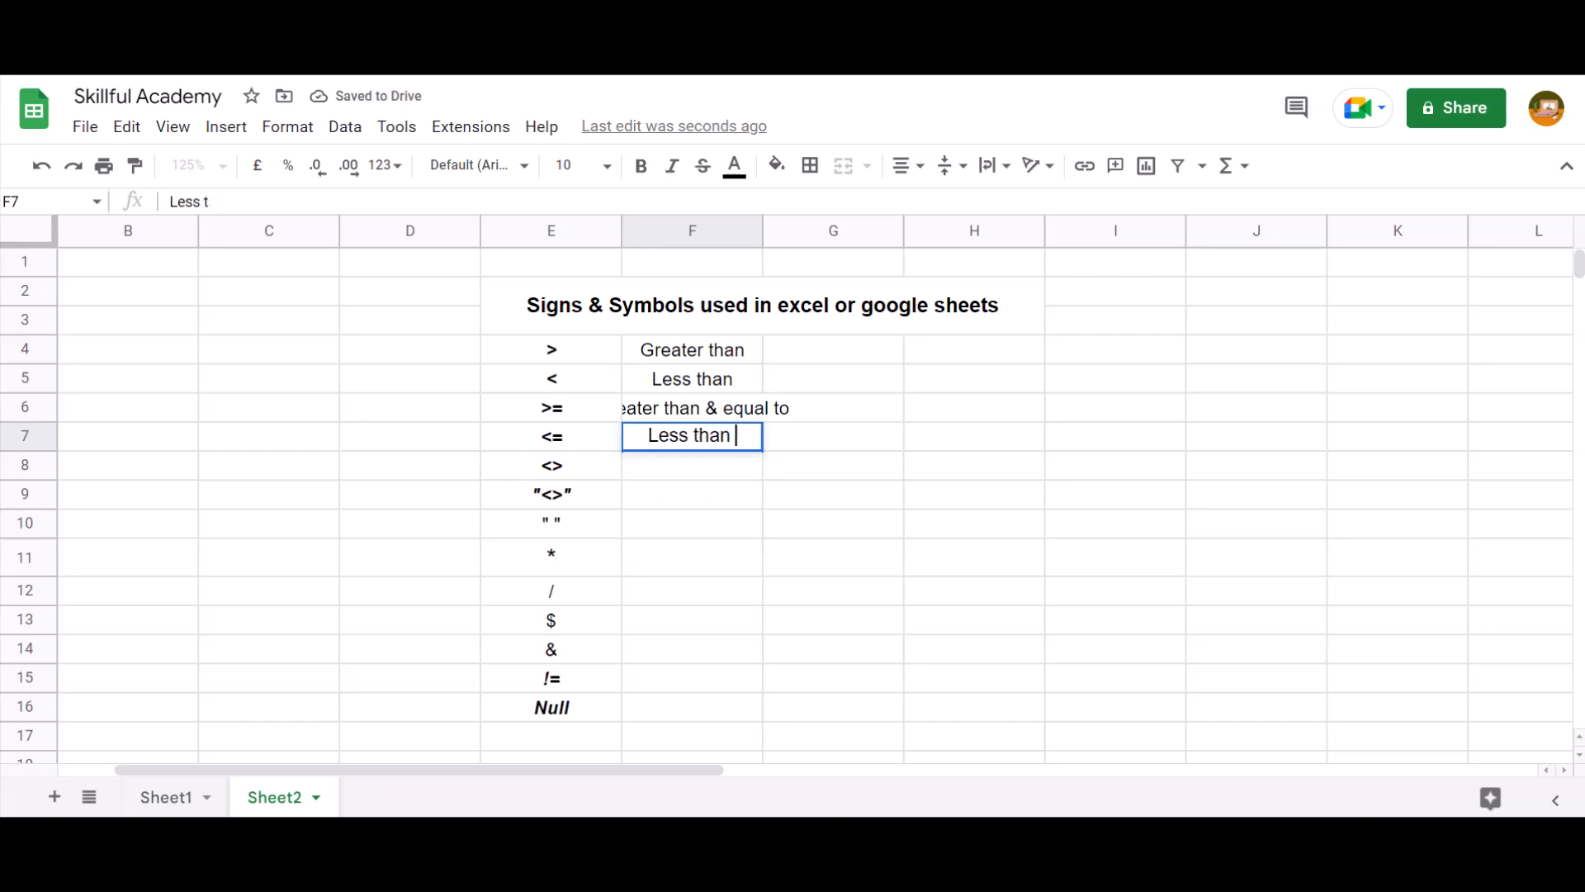
type("& equal")
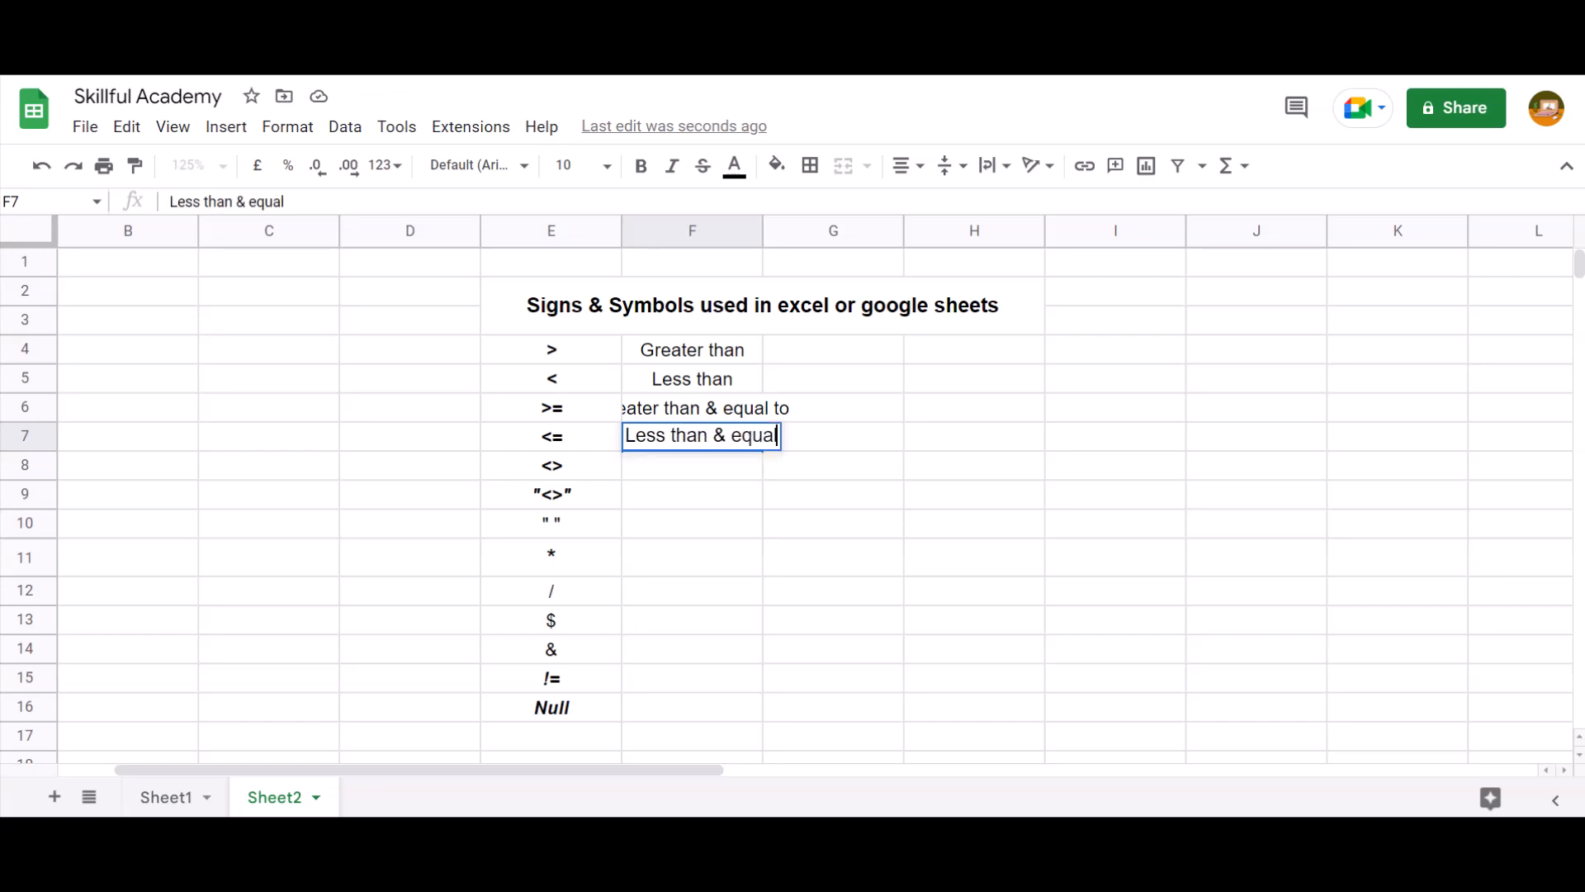
type(" to")
key("Return")
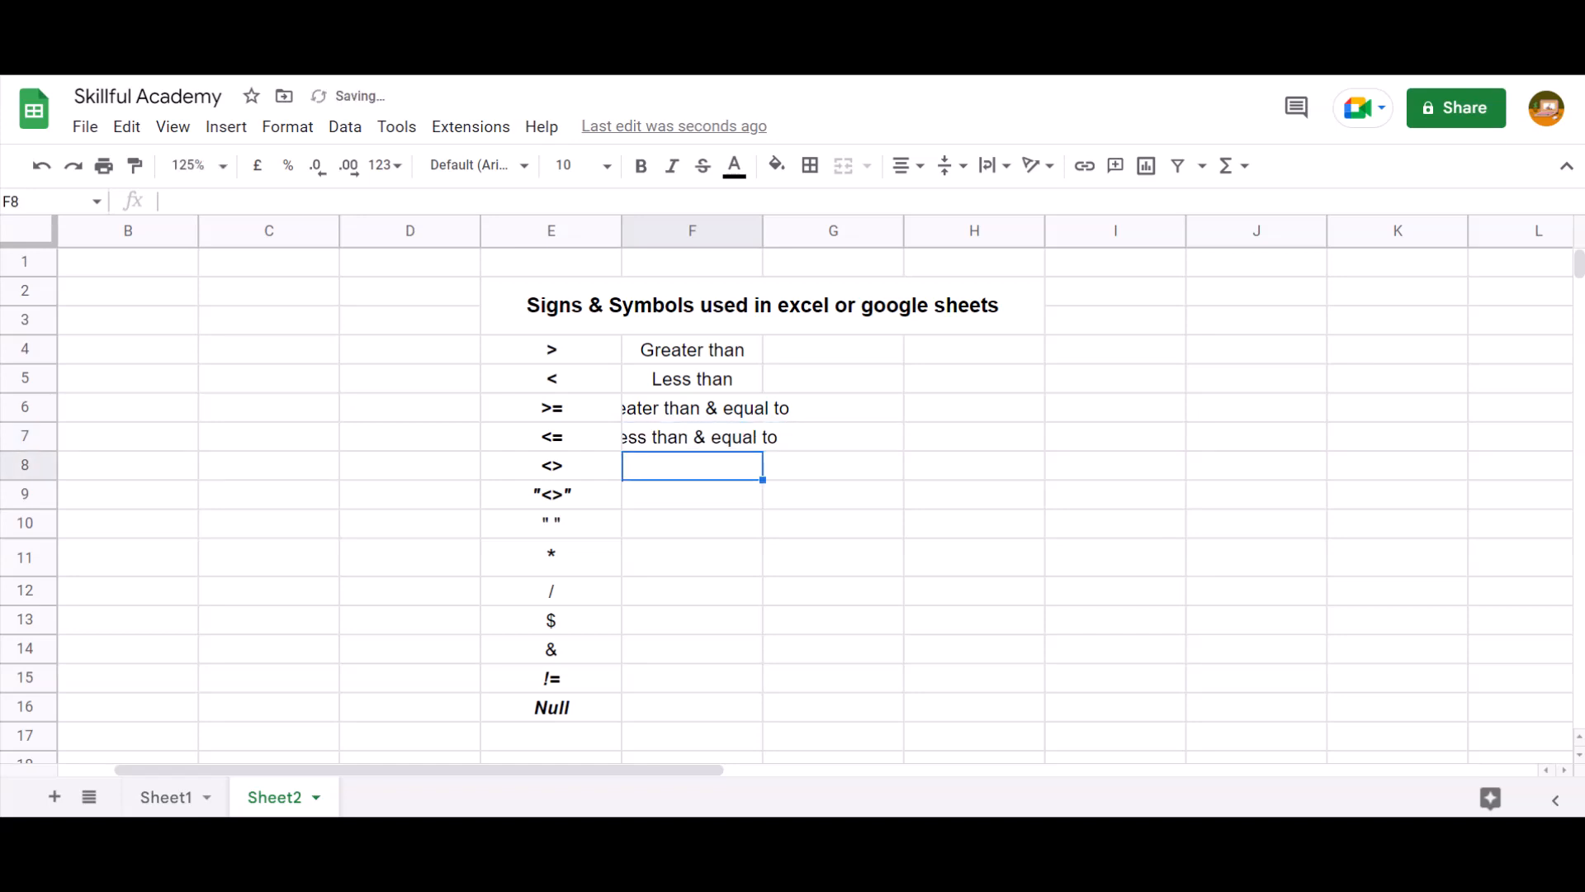
type("is ")
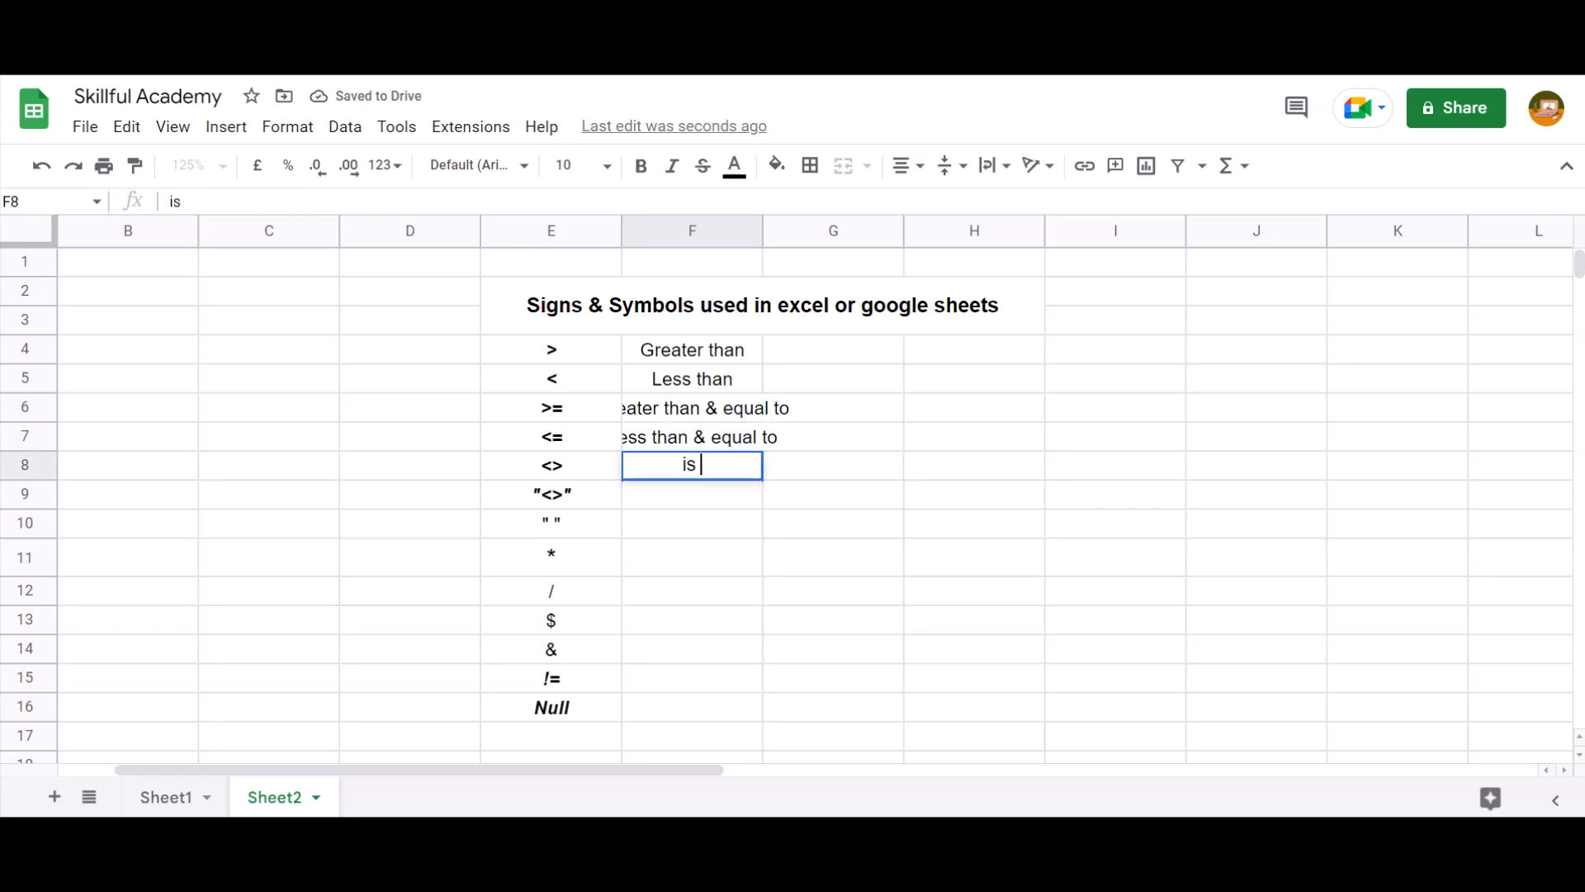
type("not equal to")
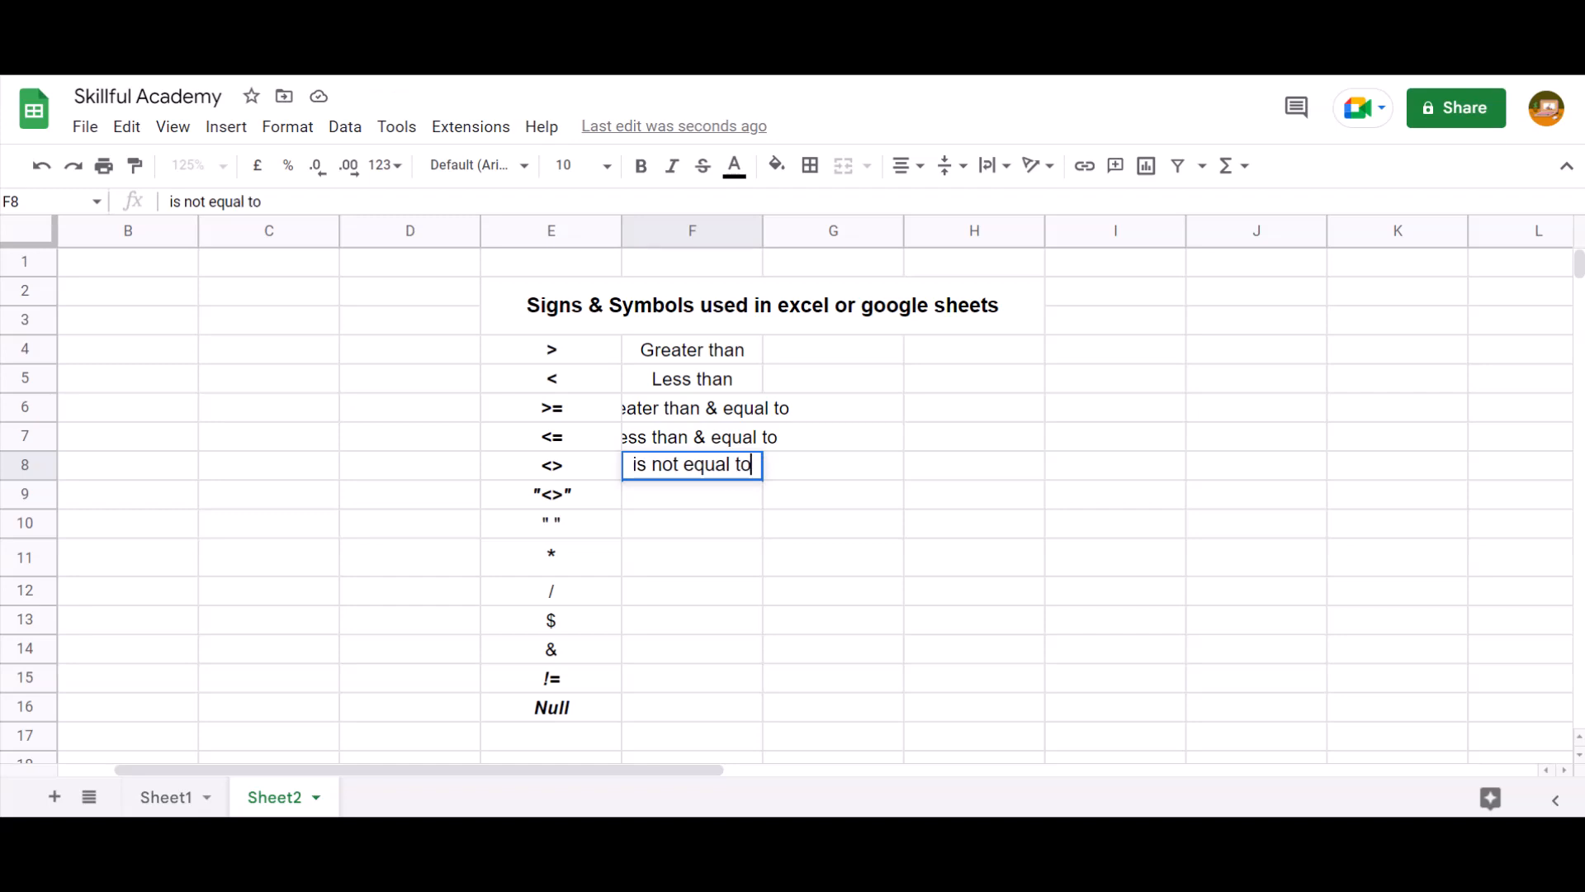
key("Return")
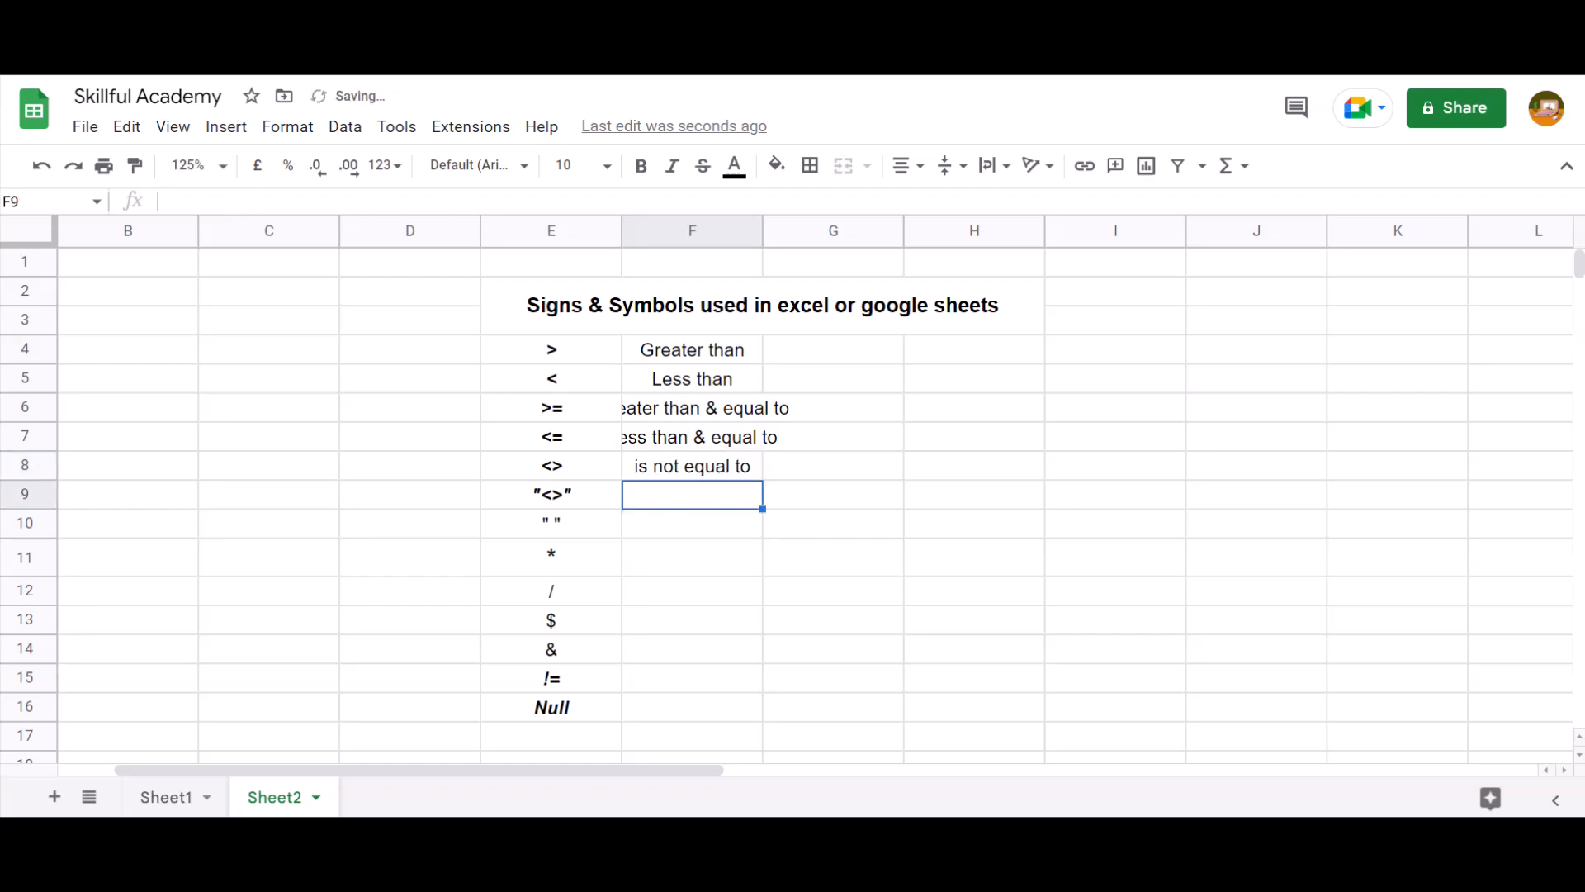
Enter "is not equal to blank" in F9 as the meaning of the quoted "<>" sign
key("Down")
key("Up")
type("is")
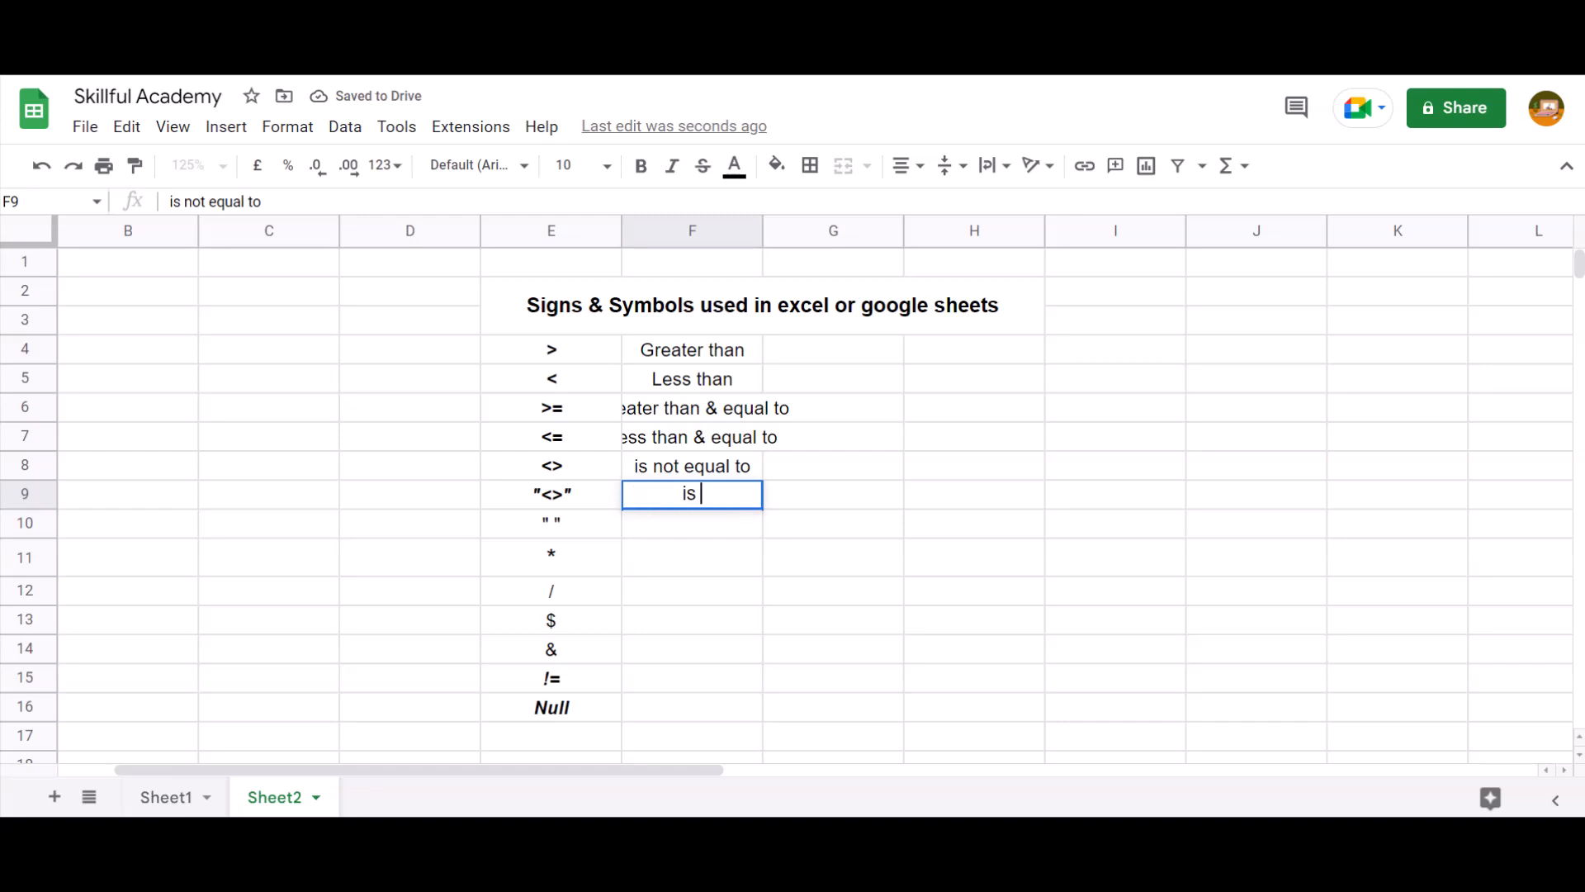
key("Return")
key("Up")
key("F2")
type("b")
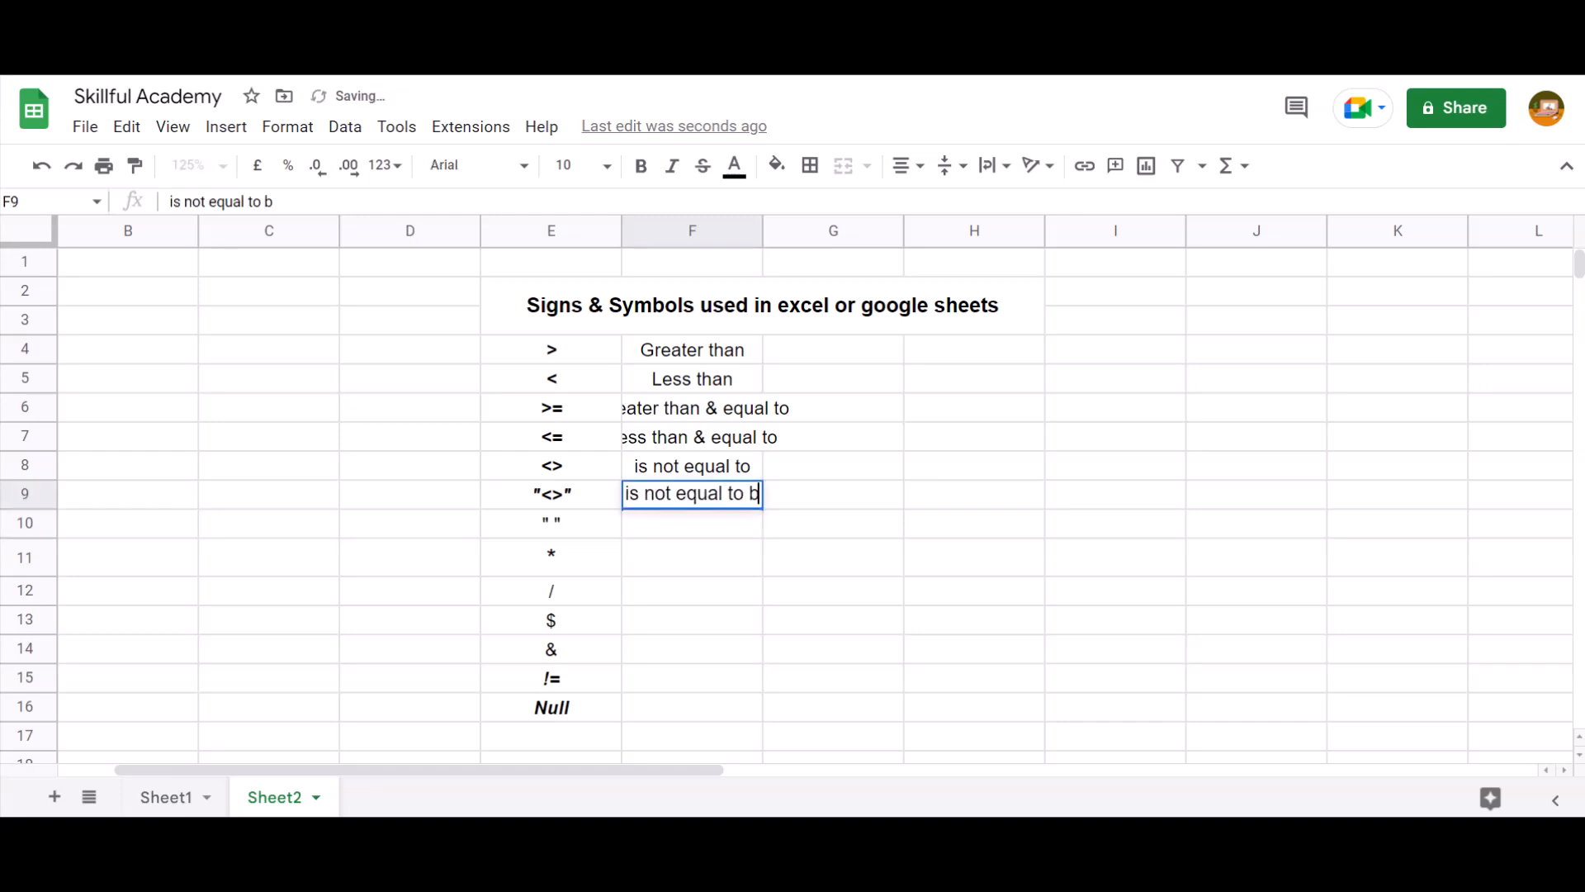
type("lank")
key("Return")
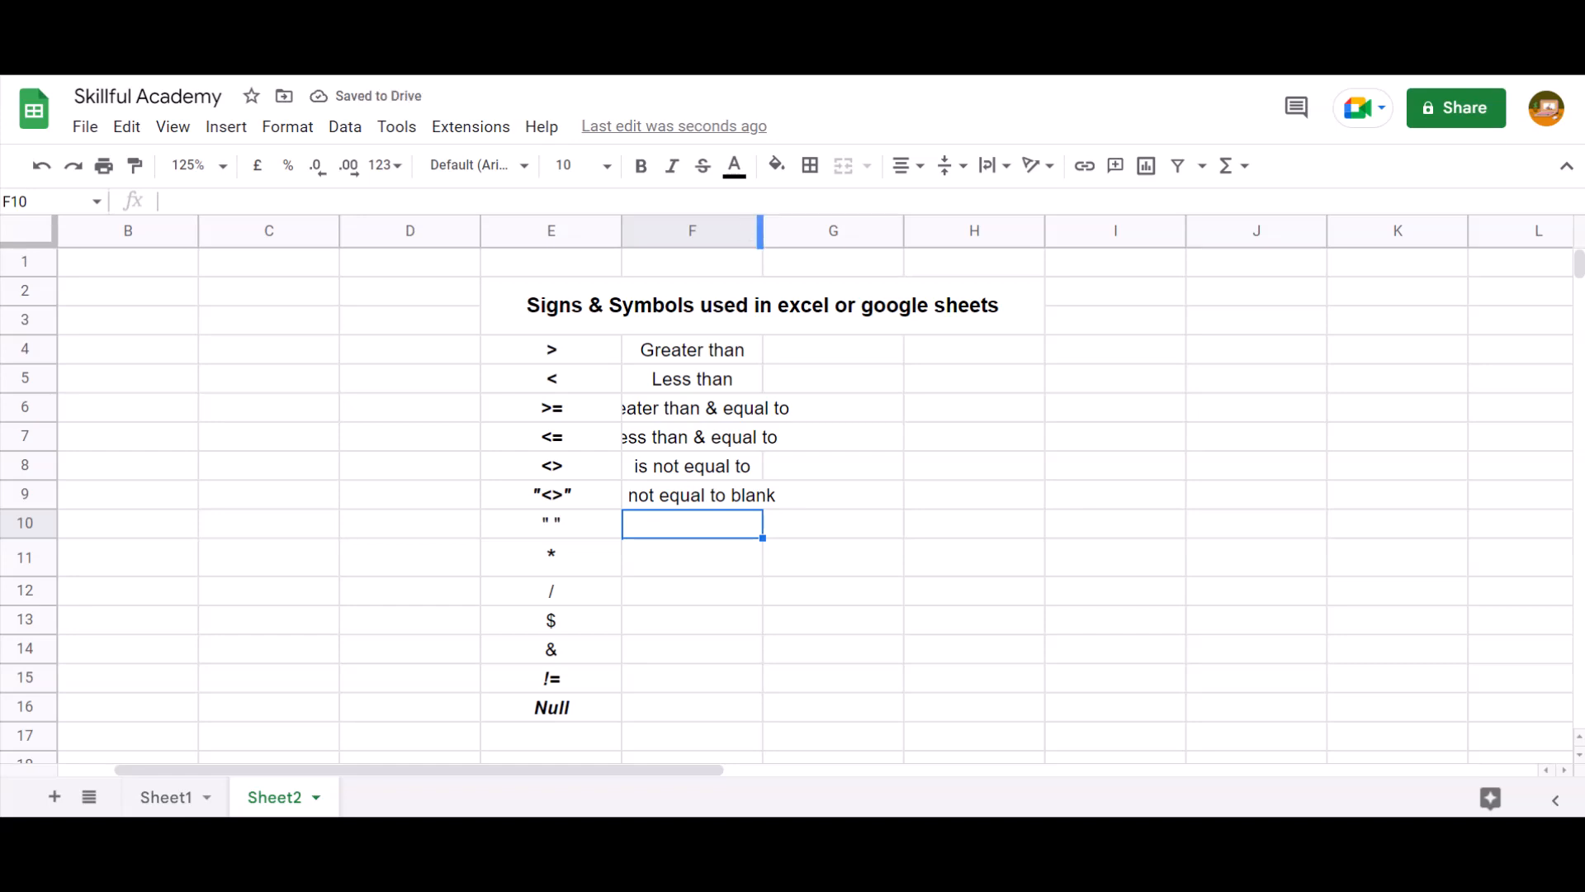
Auto-fit the width of column F to its longest description
double_click(760, 231)
key("Down")
key("Up")
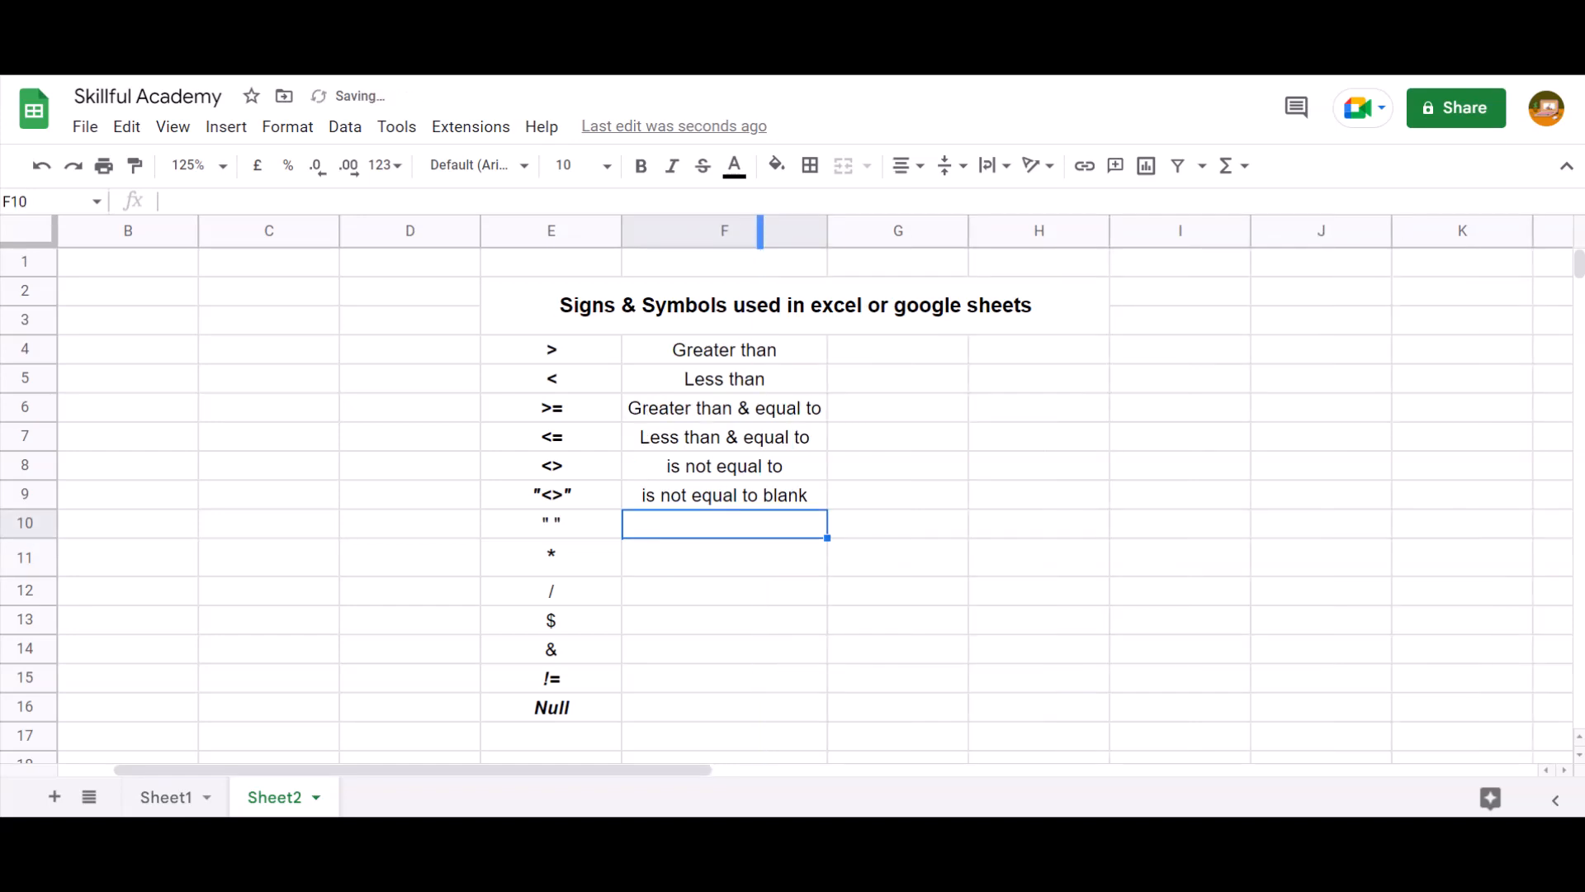
Enter "blank" in F10 as the meaning of the empty pair of quotation marks
key("Left")
key("Up")
key("Down")
key("Right")
type("isblac")
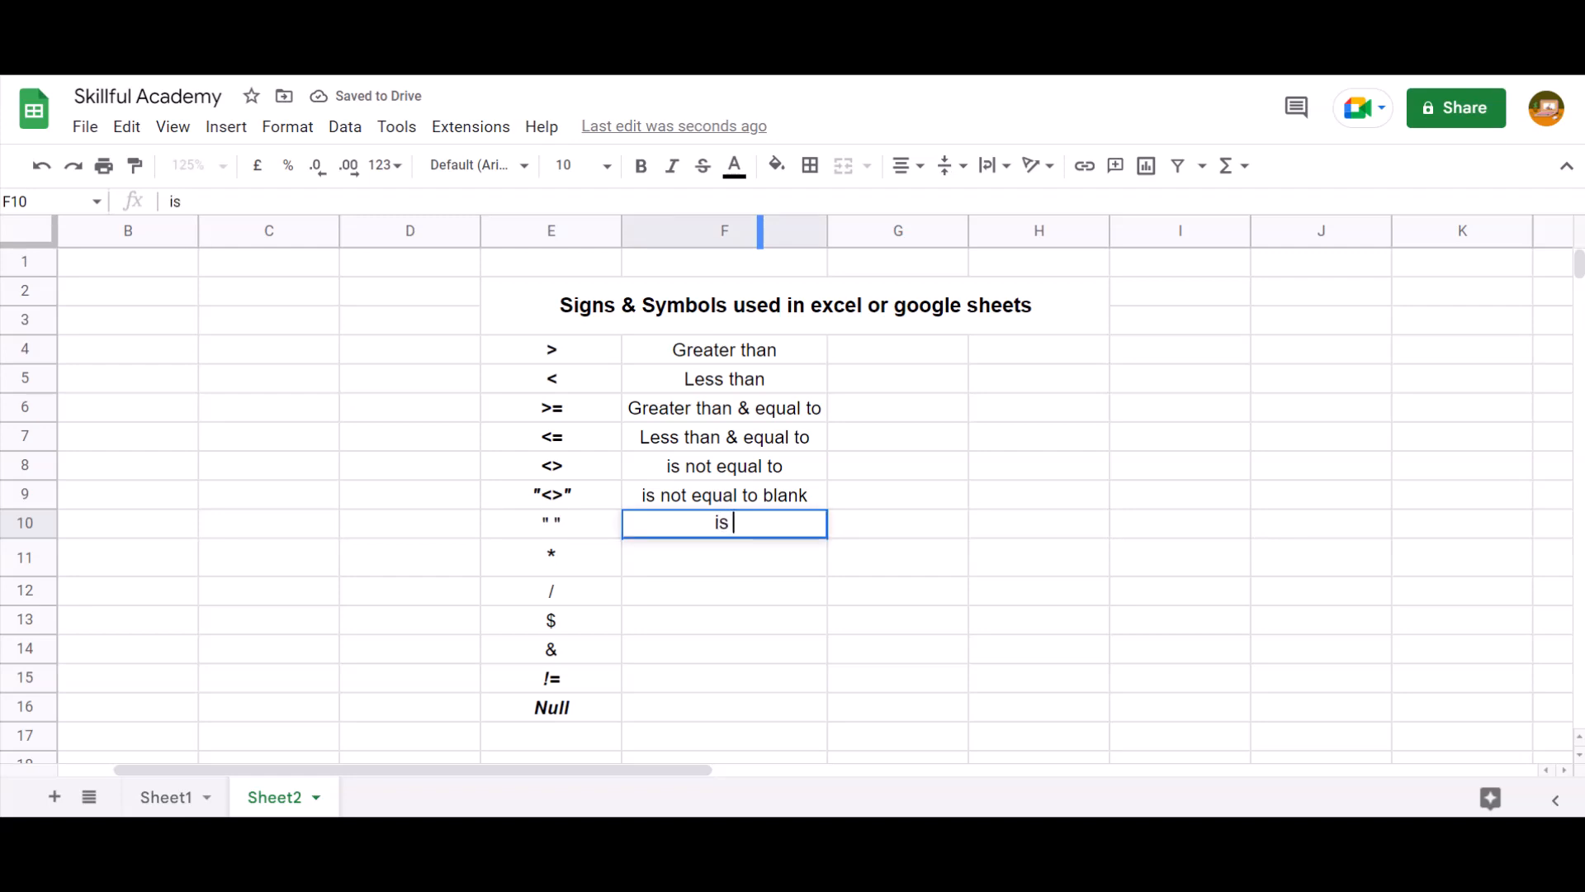
key("BackSpace")
key("BackSpace")
key("BackSpace")
key("BackSpace")
key("BackSpace")
key("BackSpace")
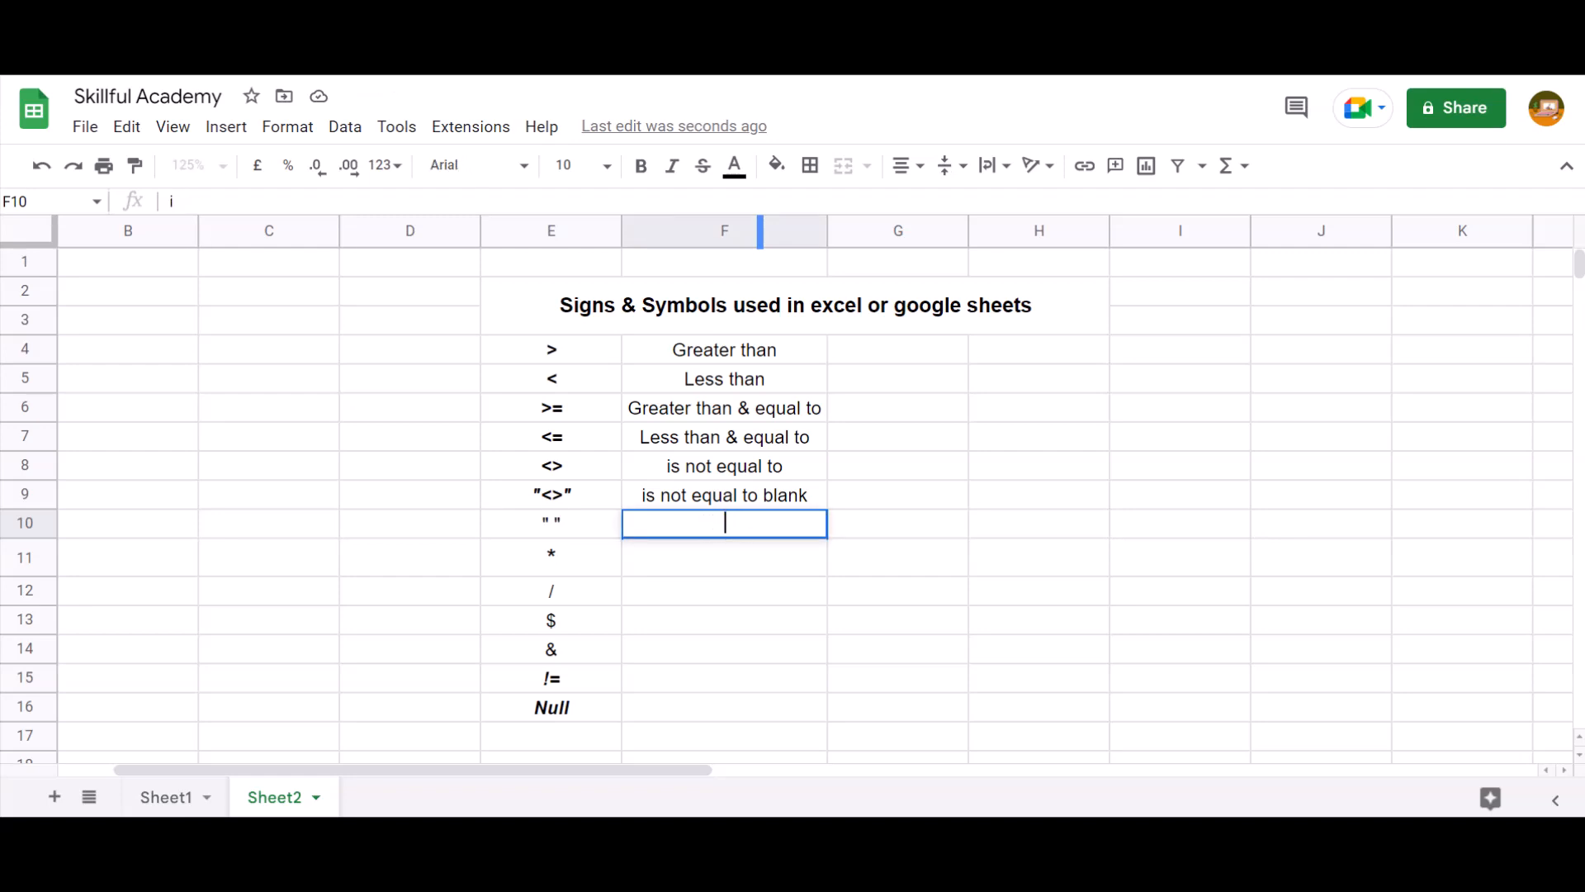
type("blank")
key("Return")
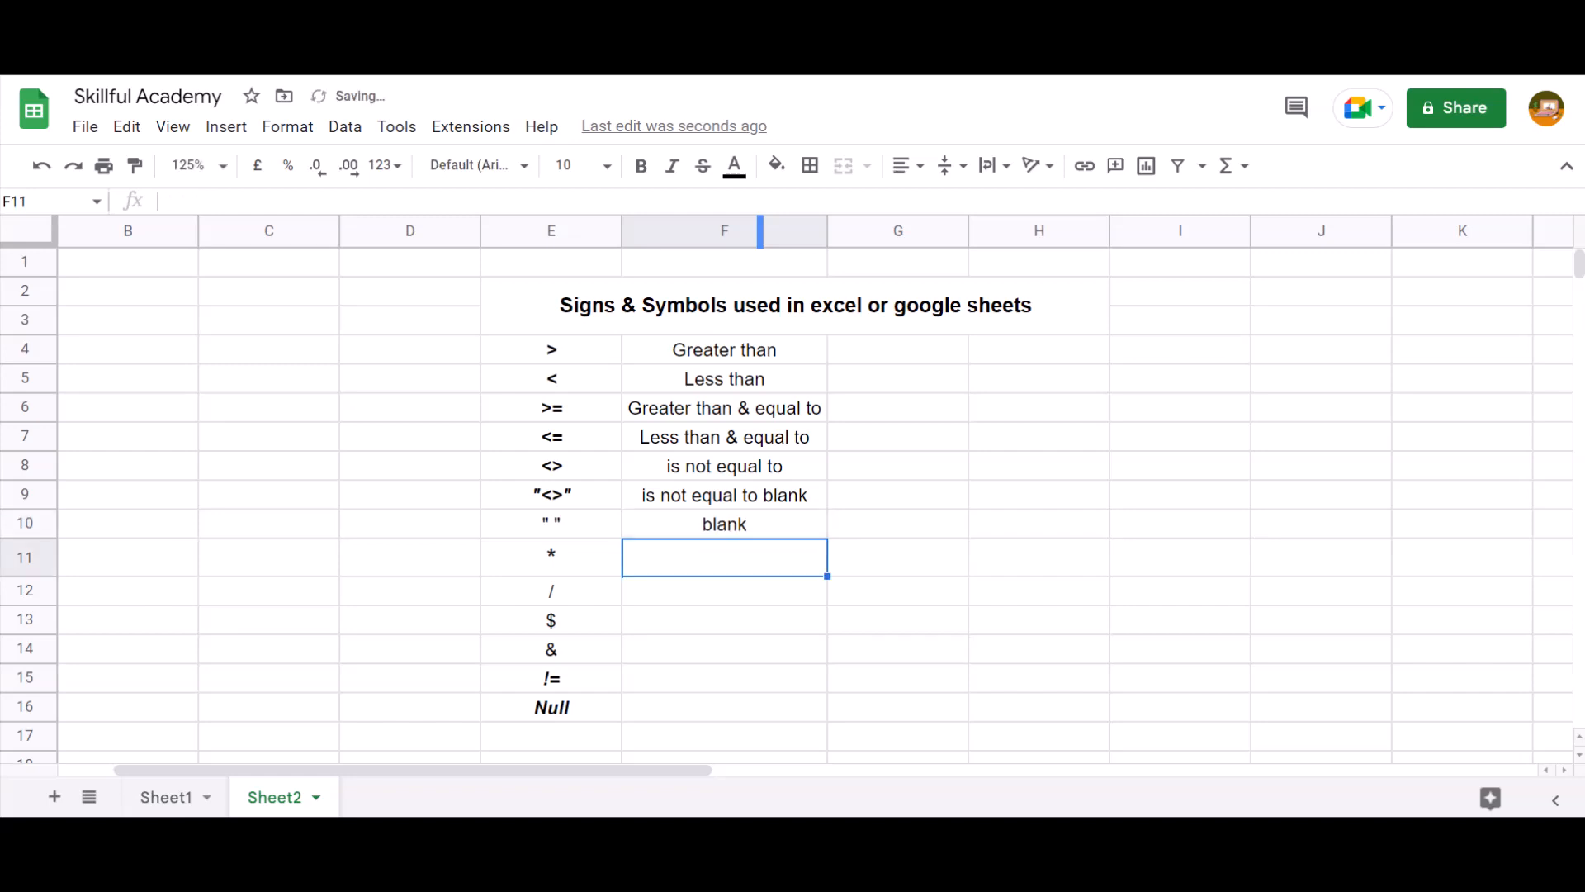
Enter "Multiply" in F11 as the meaning of the * sign and centre it horizontally
key("Up")
key("Left")
key("Right")
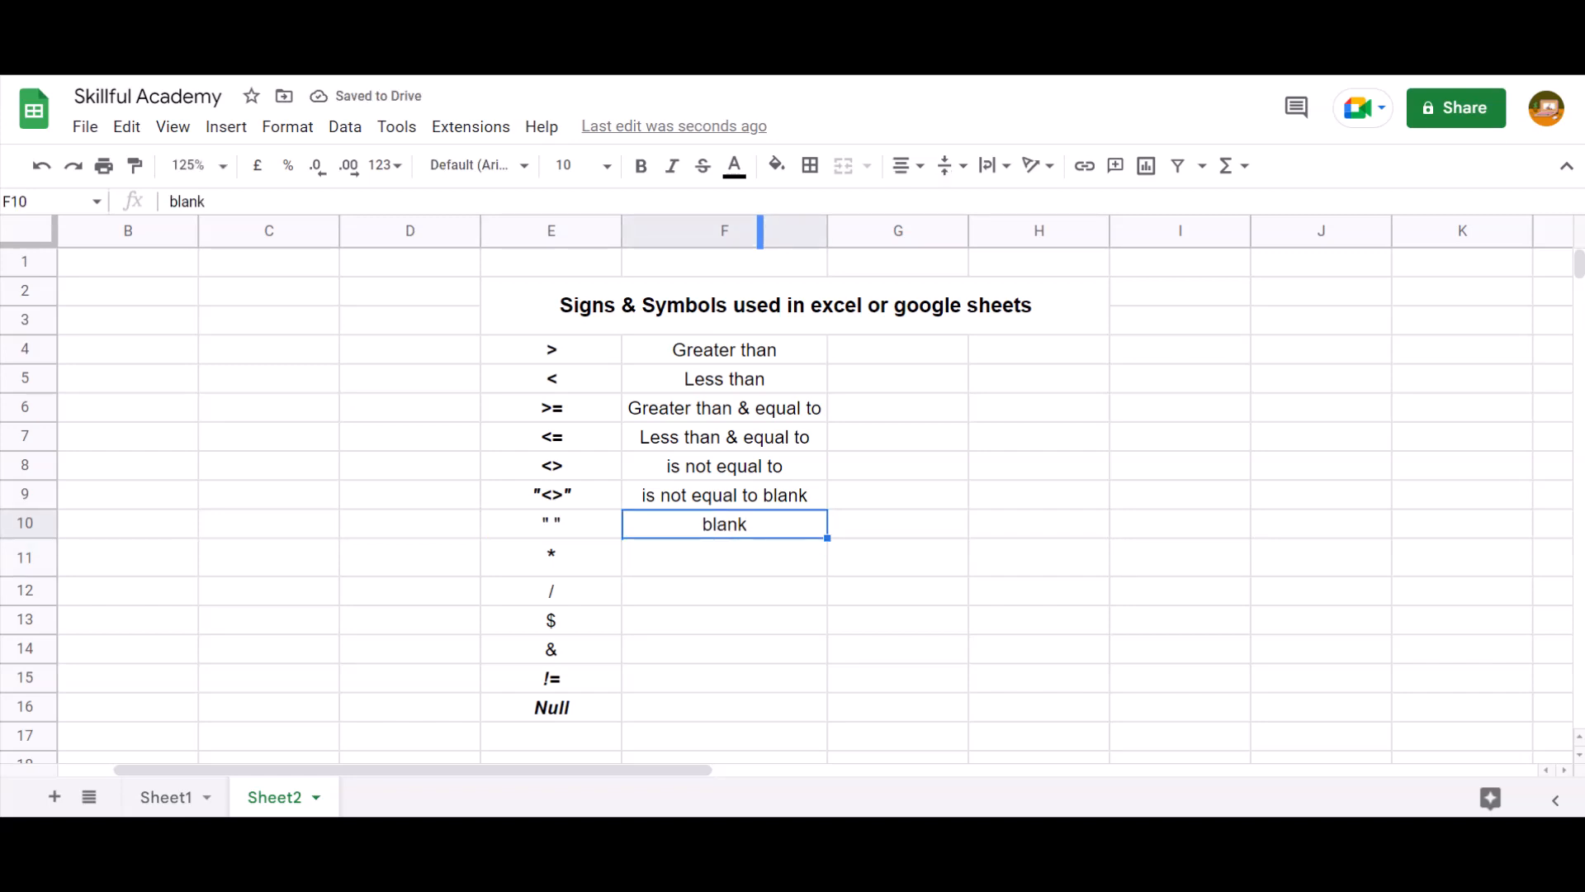
key("Down")
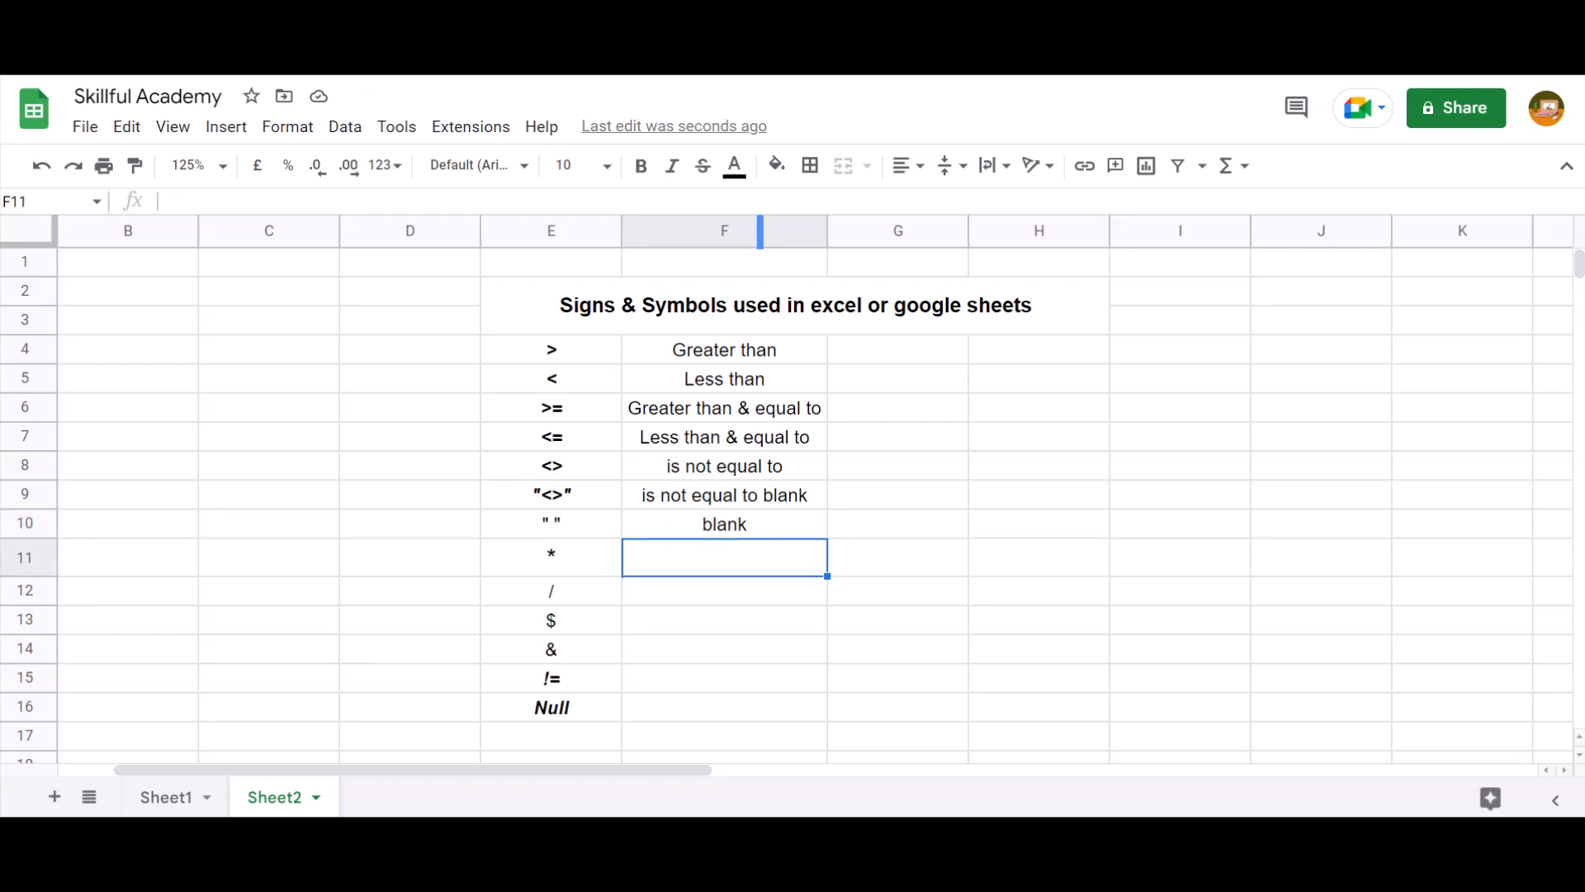
type("Multip")
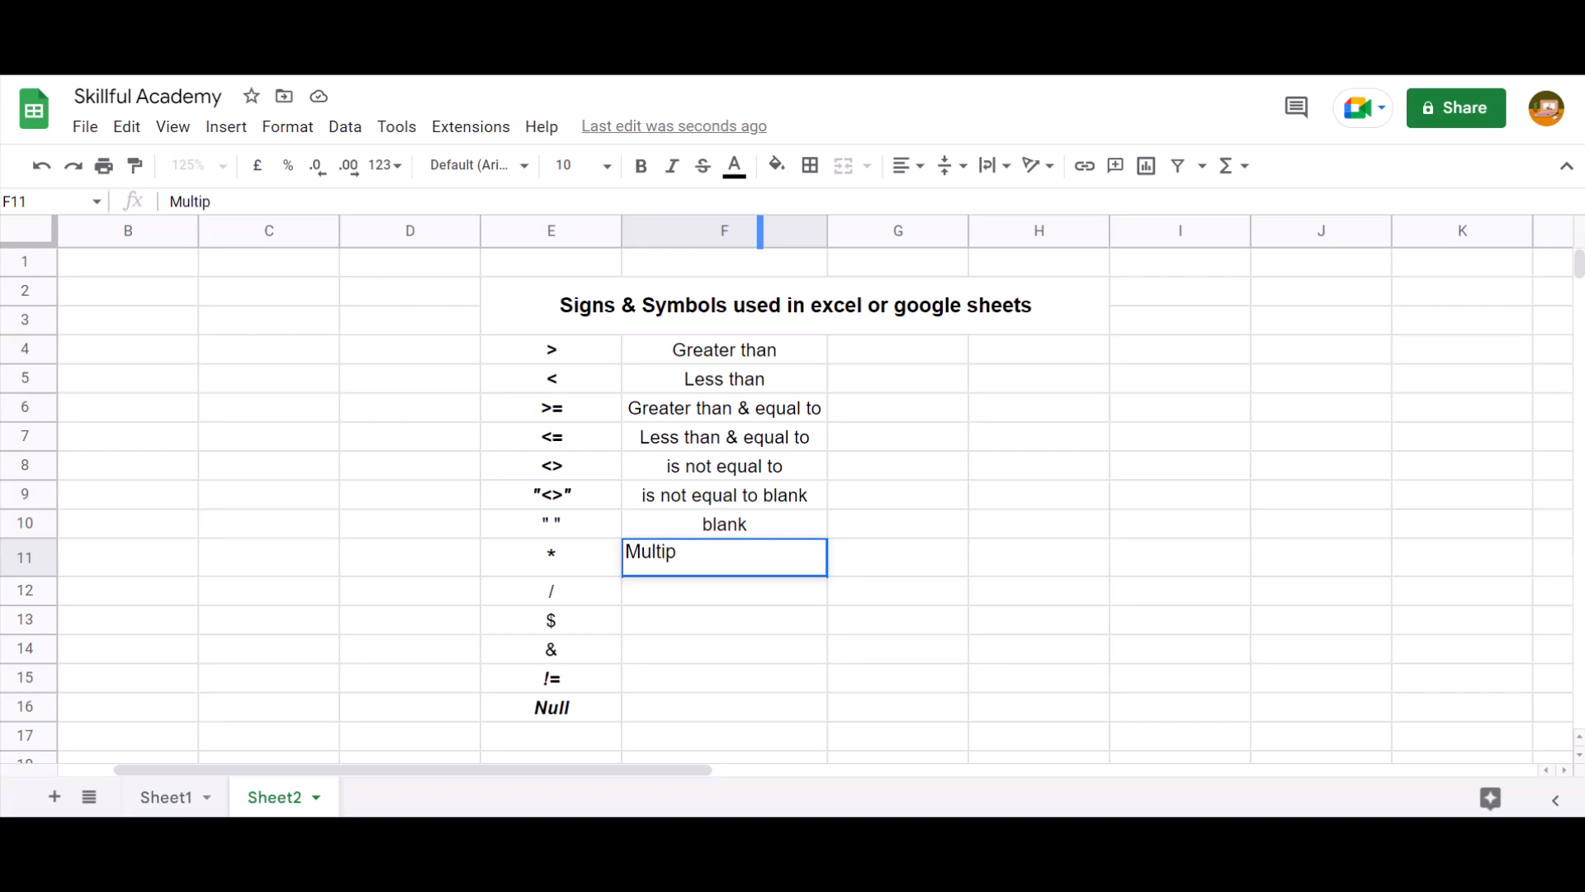
type("ly")
key("ctrl+Return")
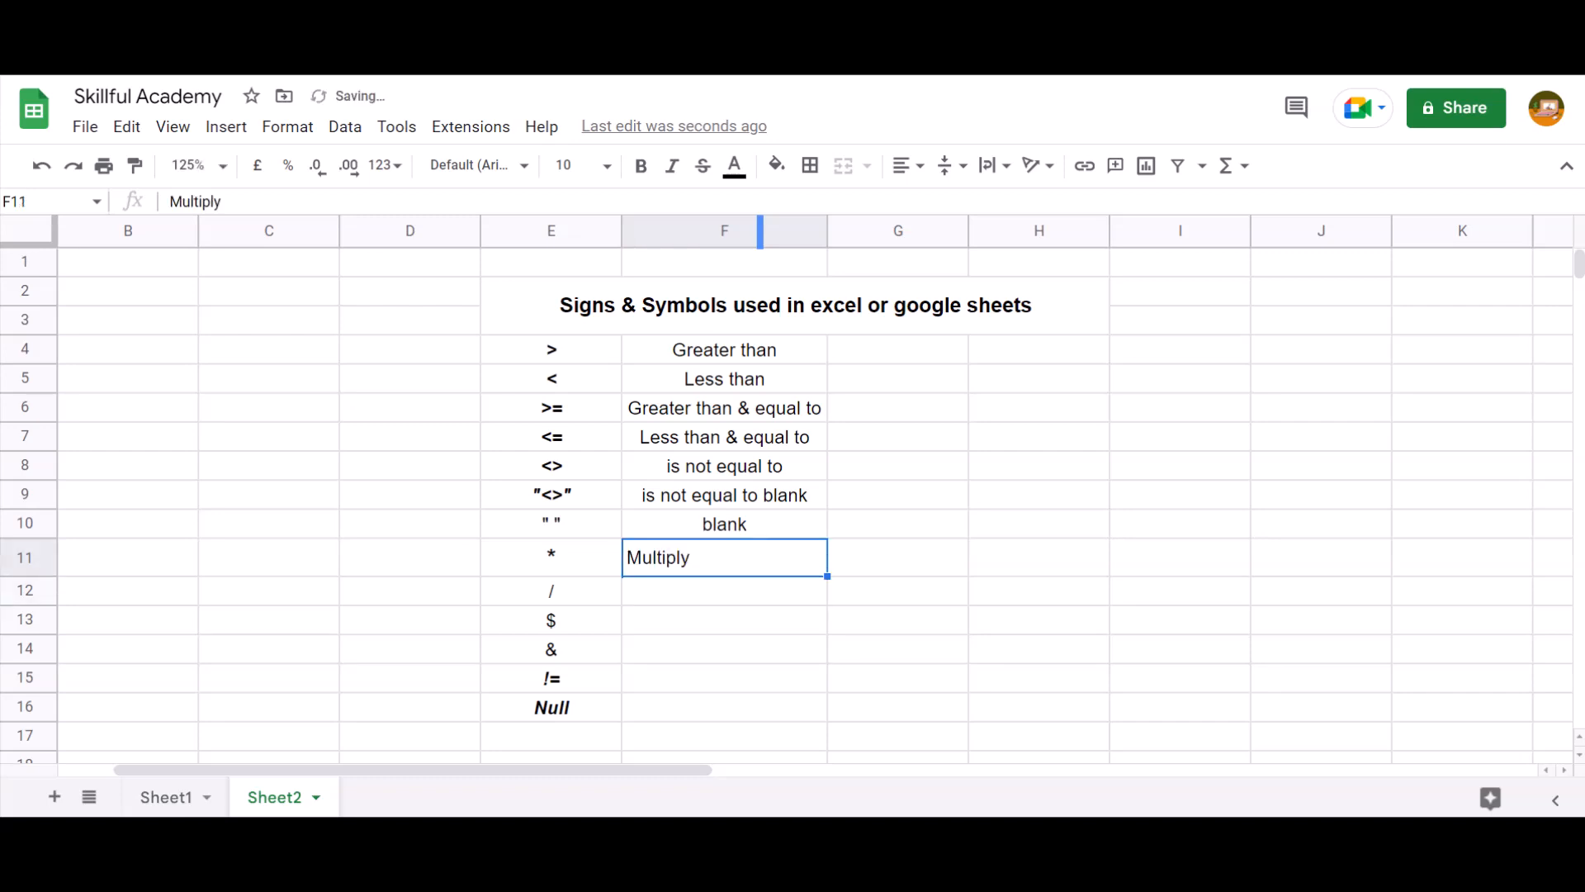
key("alt+h")
key("a")
key("c")
key("Down")
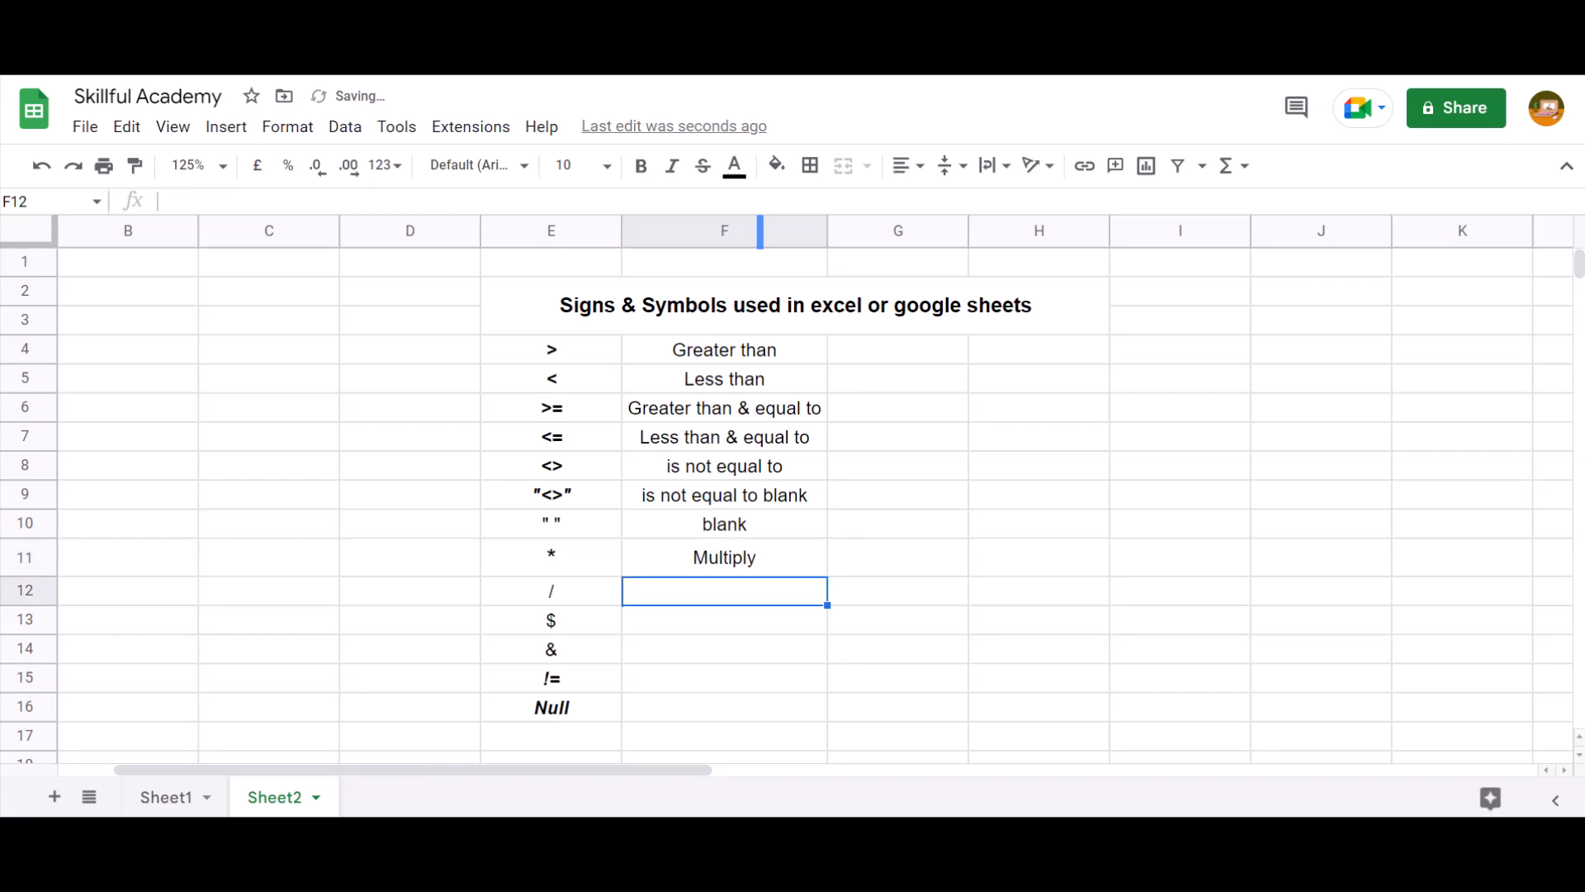
Enter "Division" in F12 as the meaning of the / sign and centre it horizontally
type("Division")
key("Return")
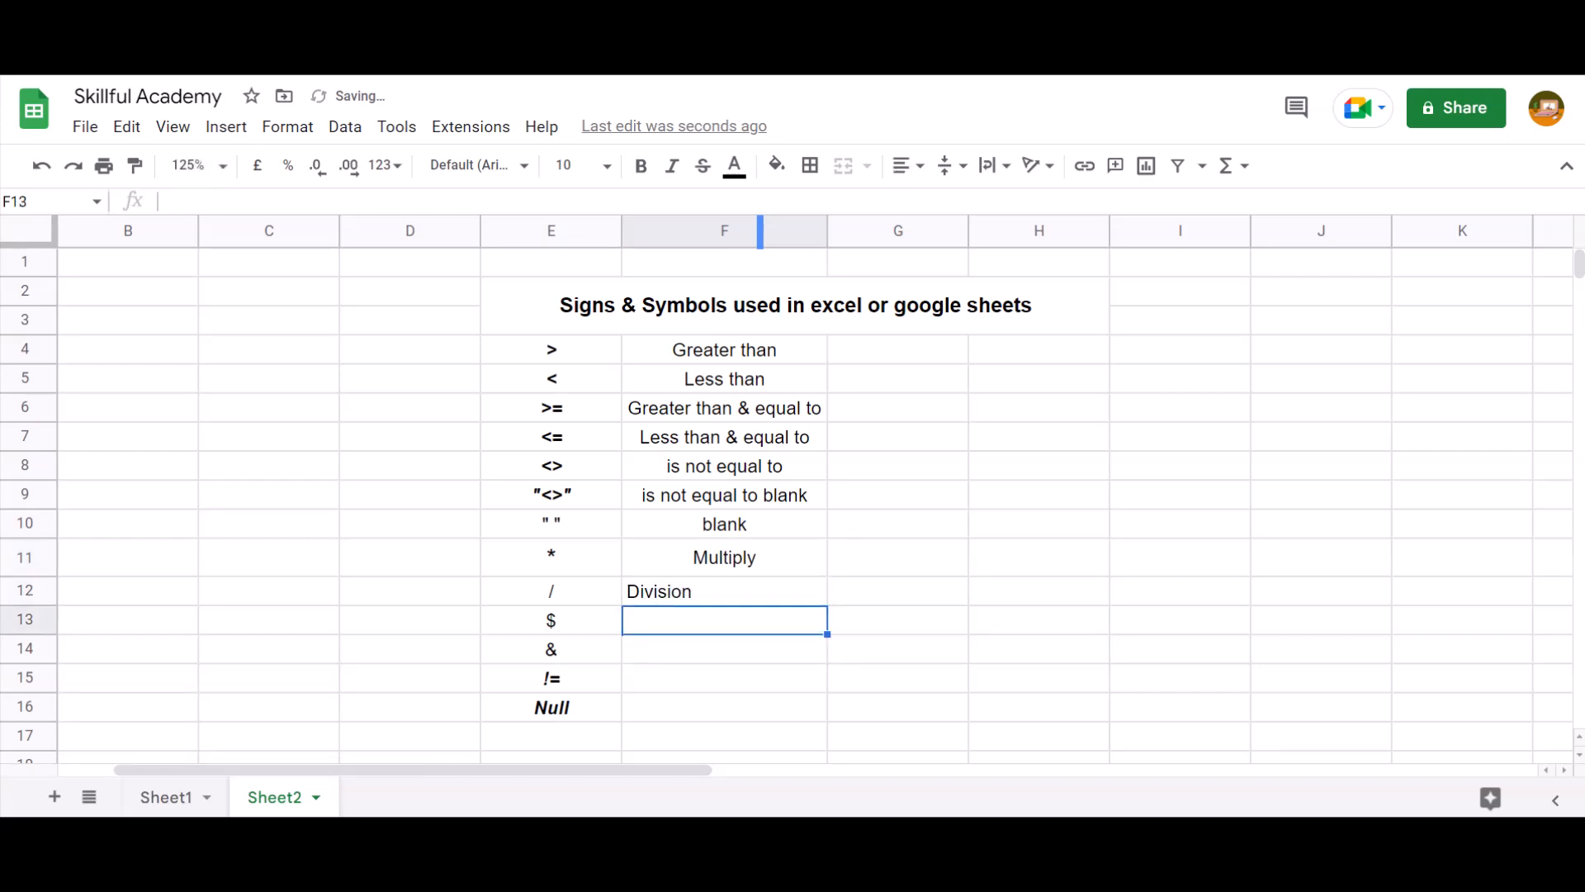
key("Up")
key("alt+h")
key("a")
key("c")
key("Down")
key("Left")
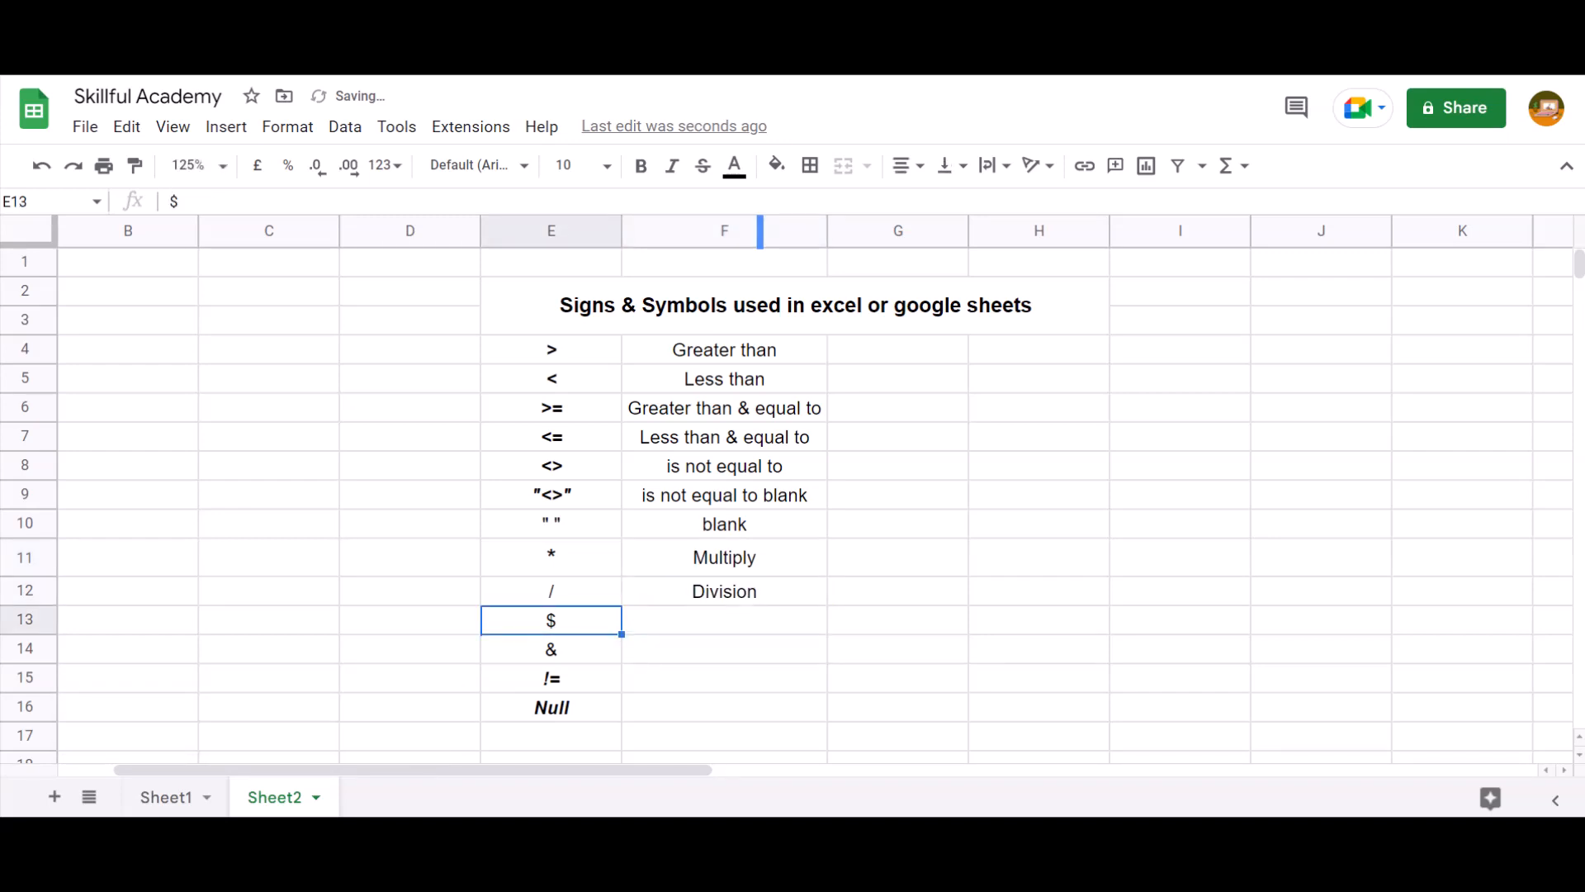
Enter "Freeze a cell" in F13 as the meaning of the $ sign and centre it horizontally
key("Right")
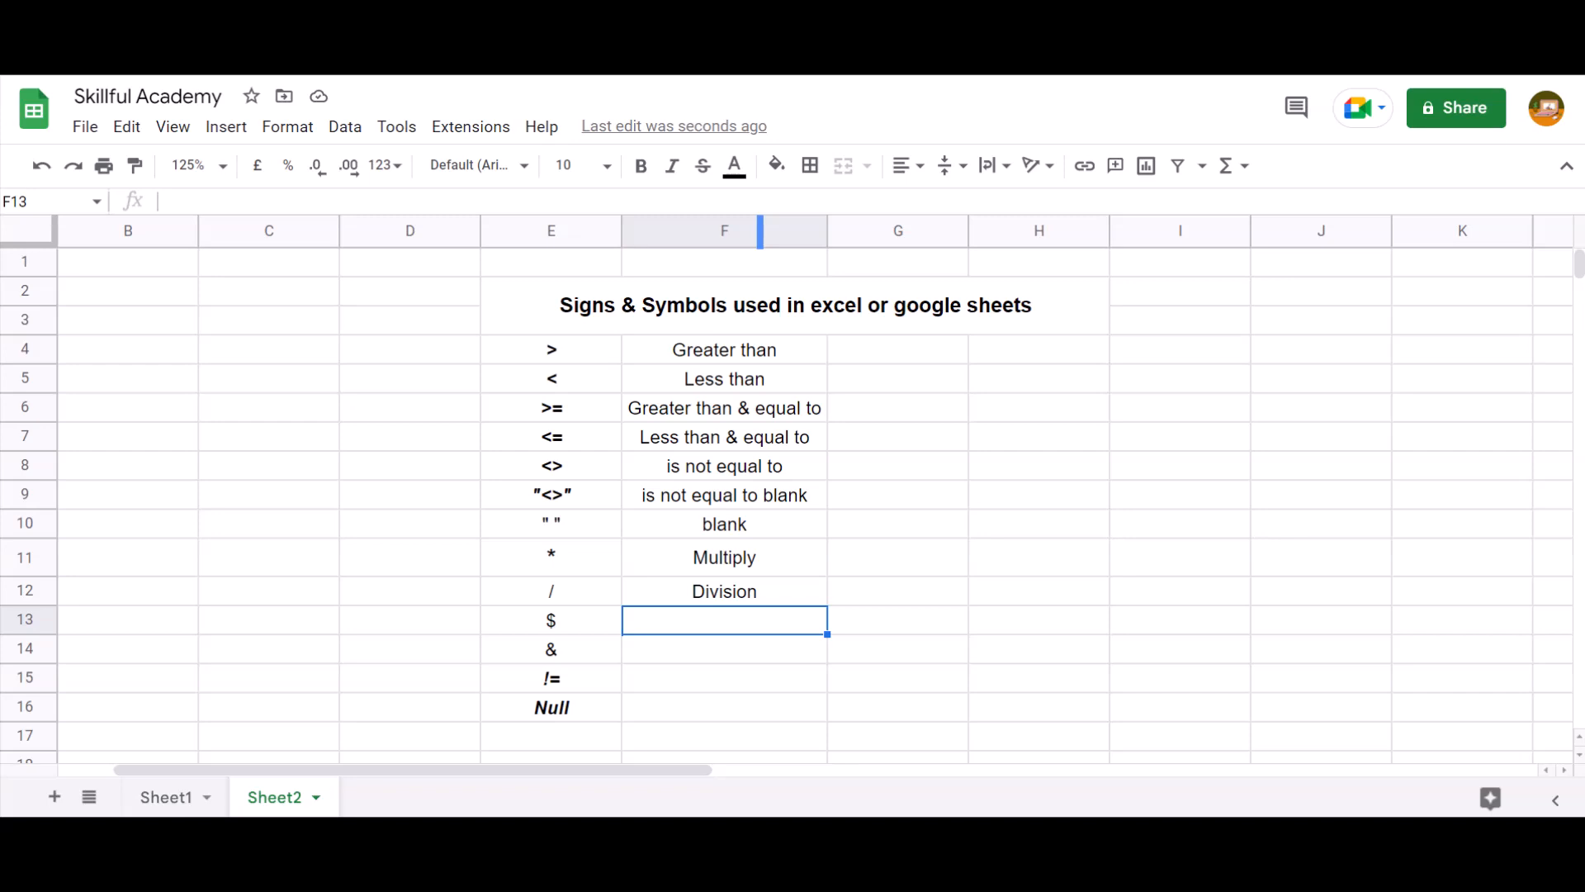
key("Up")
key("Down")
type("Fre")
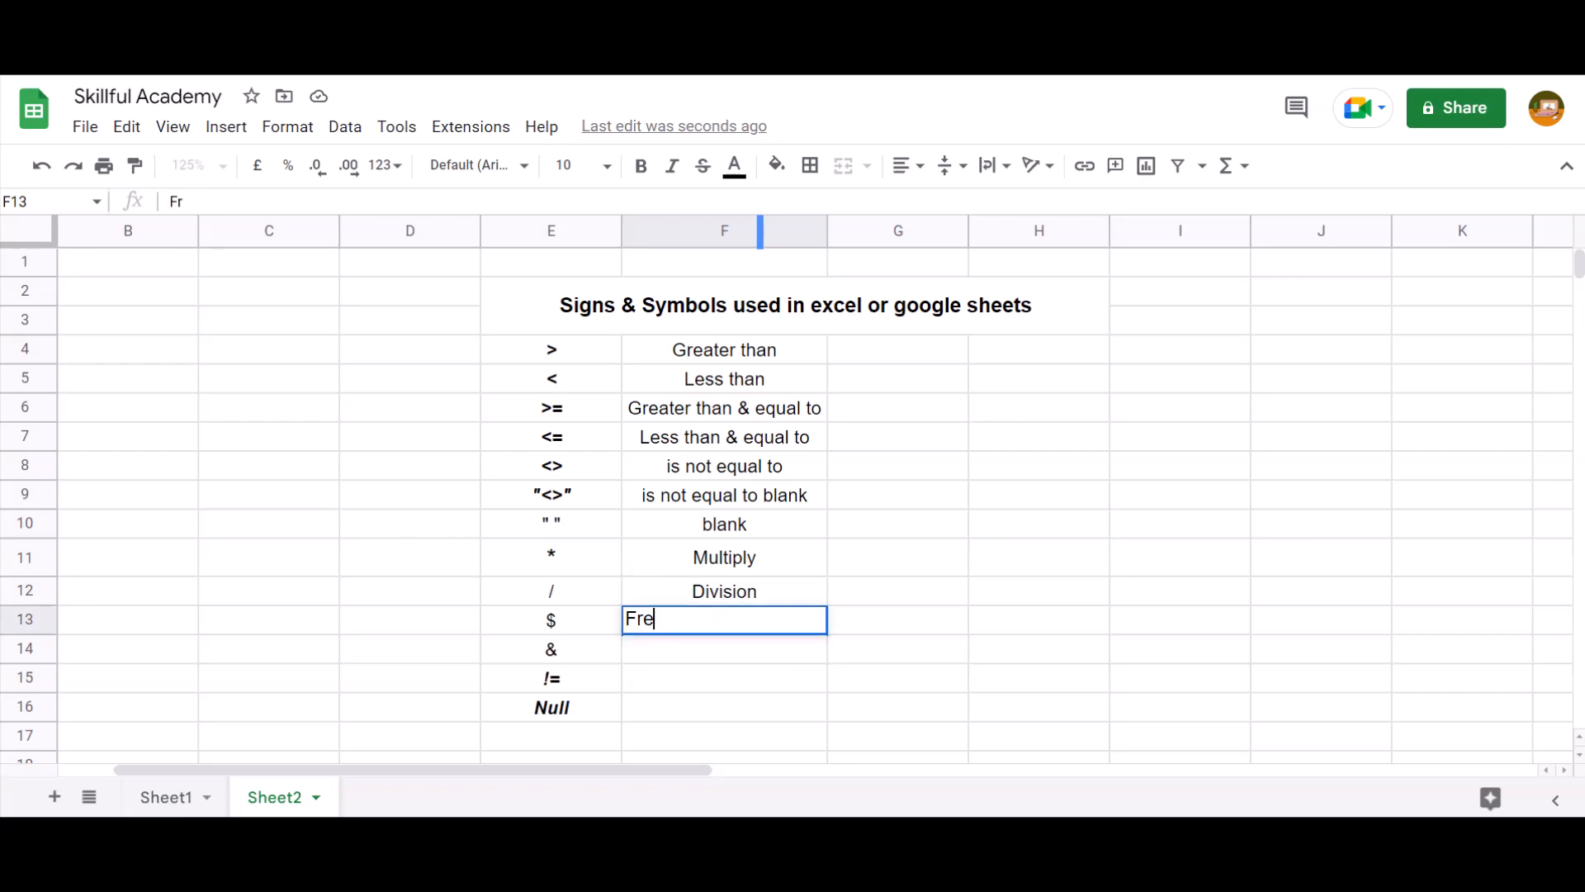
type("eze a cell")
key("Up")
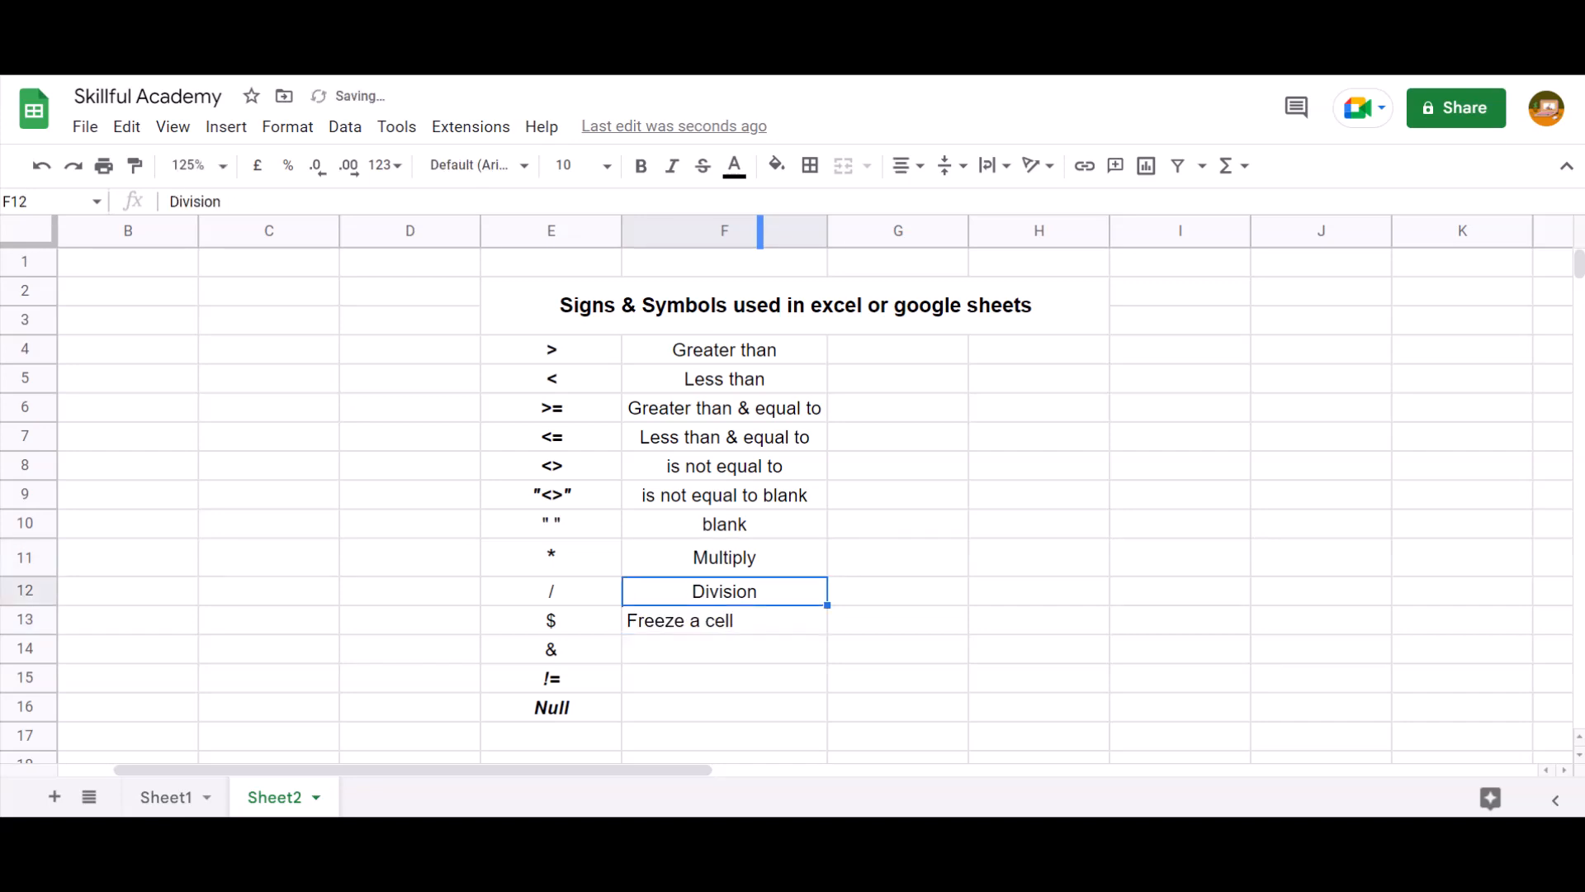
key("Down")
key("Down")
key("Up")
key("alt+h")
key("a")
key("c")
key("Down")
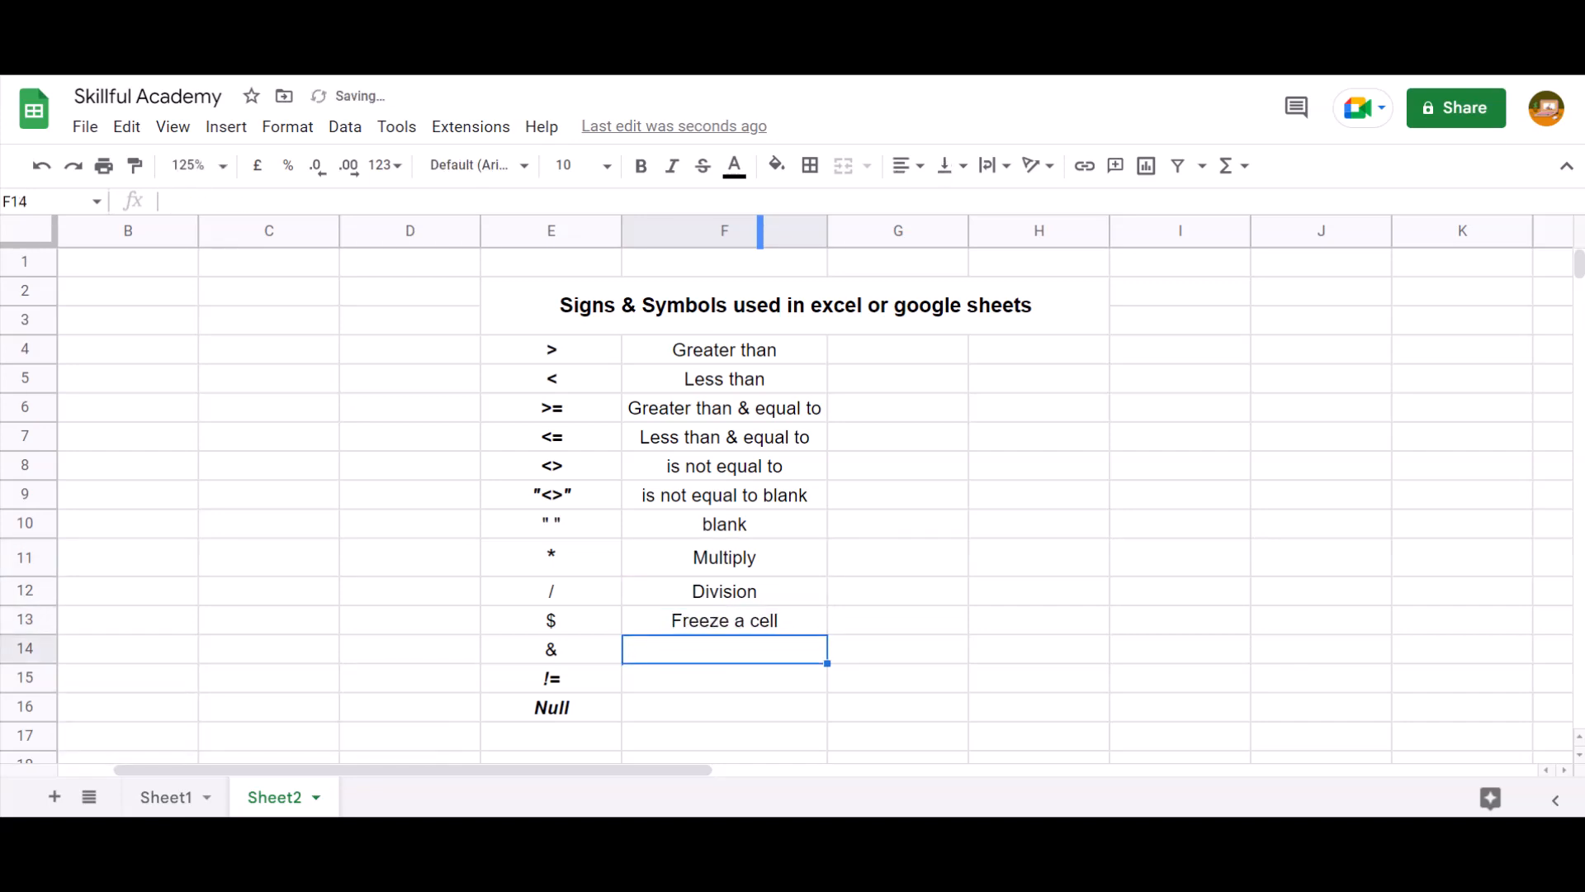
Enter "And" in F14 as the meaning of the & sign and centre it horizontally
type("And")
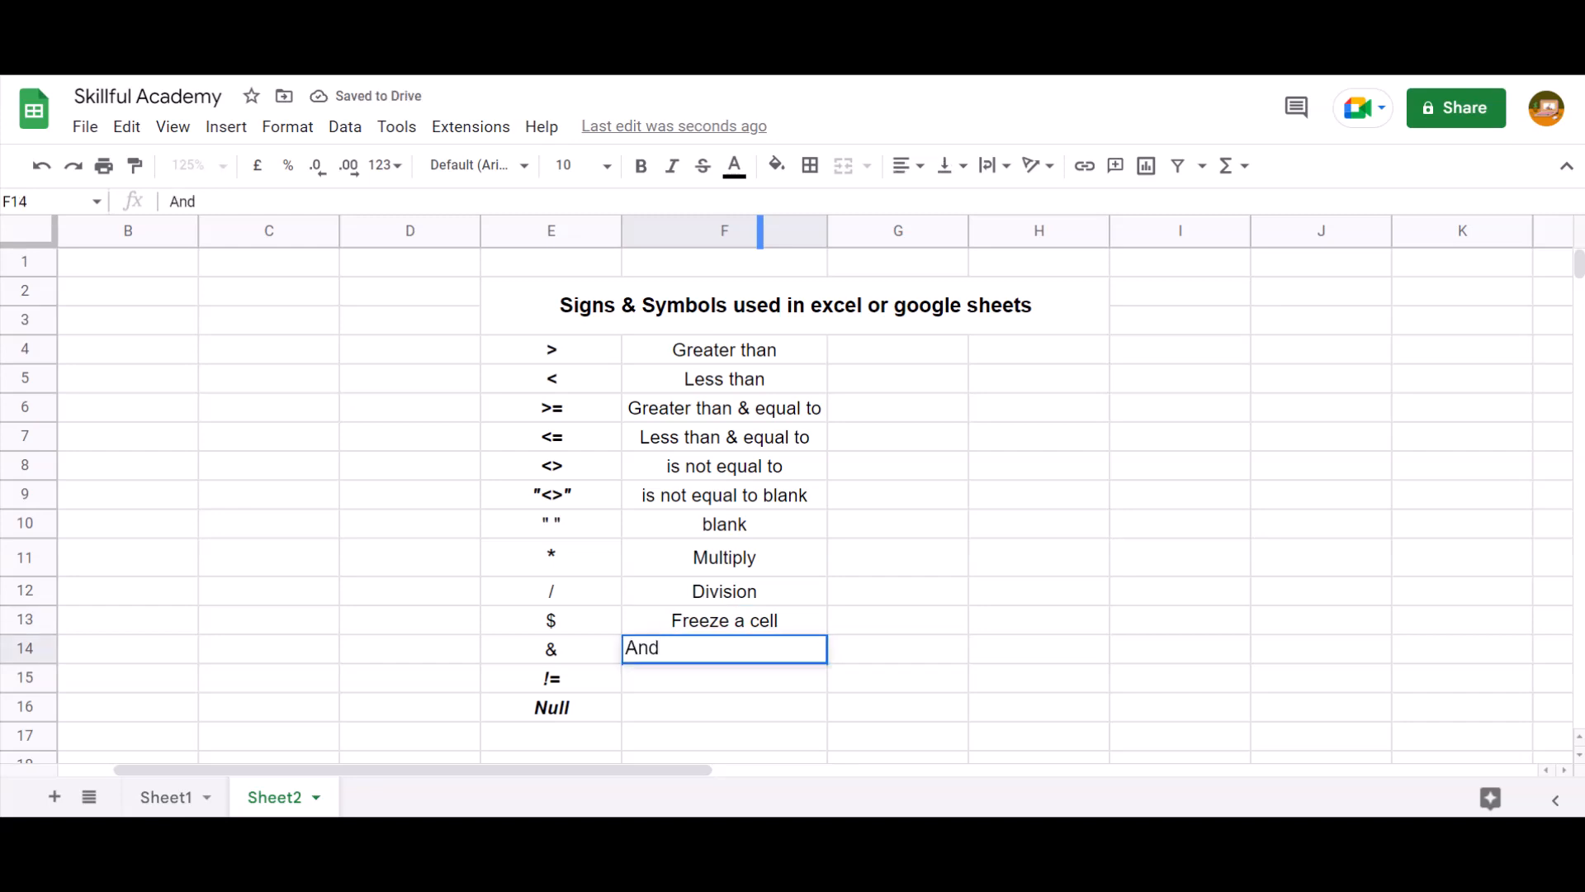
key("Return")
key("Up")
key("ctrl+shift+e")
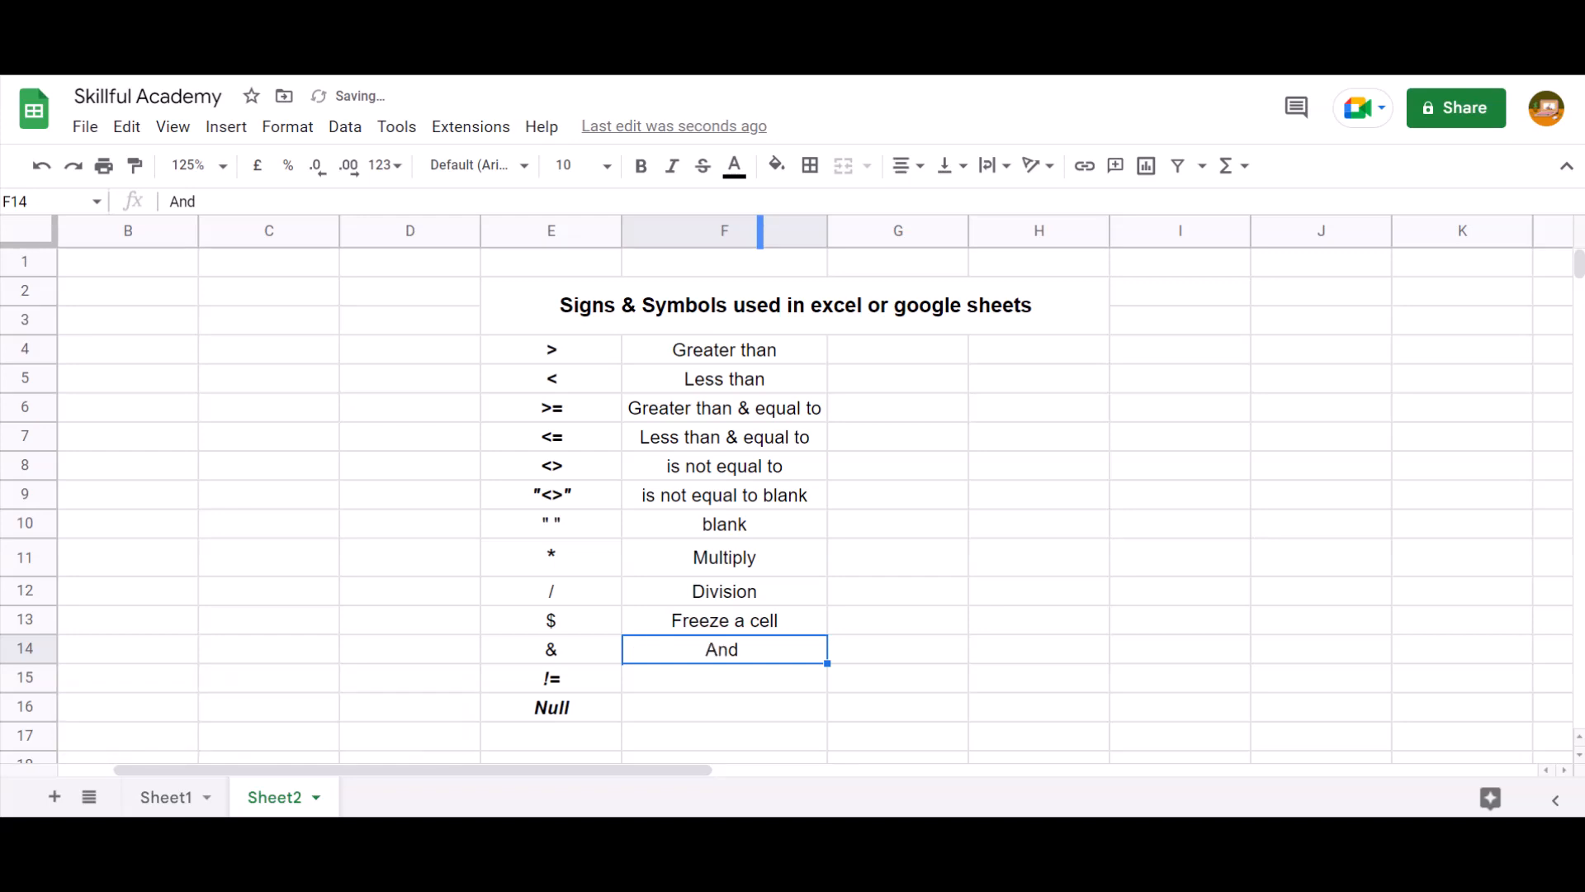
Enter "is not equal to" in F15 as the meaning of the != sign and centre it horizontally
key("Down")
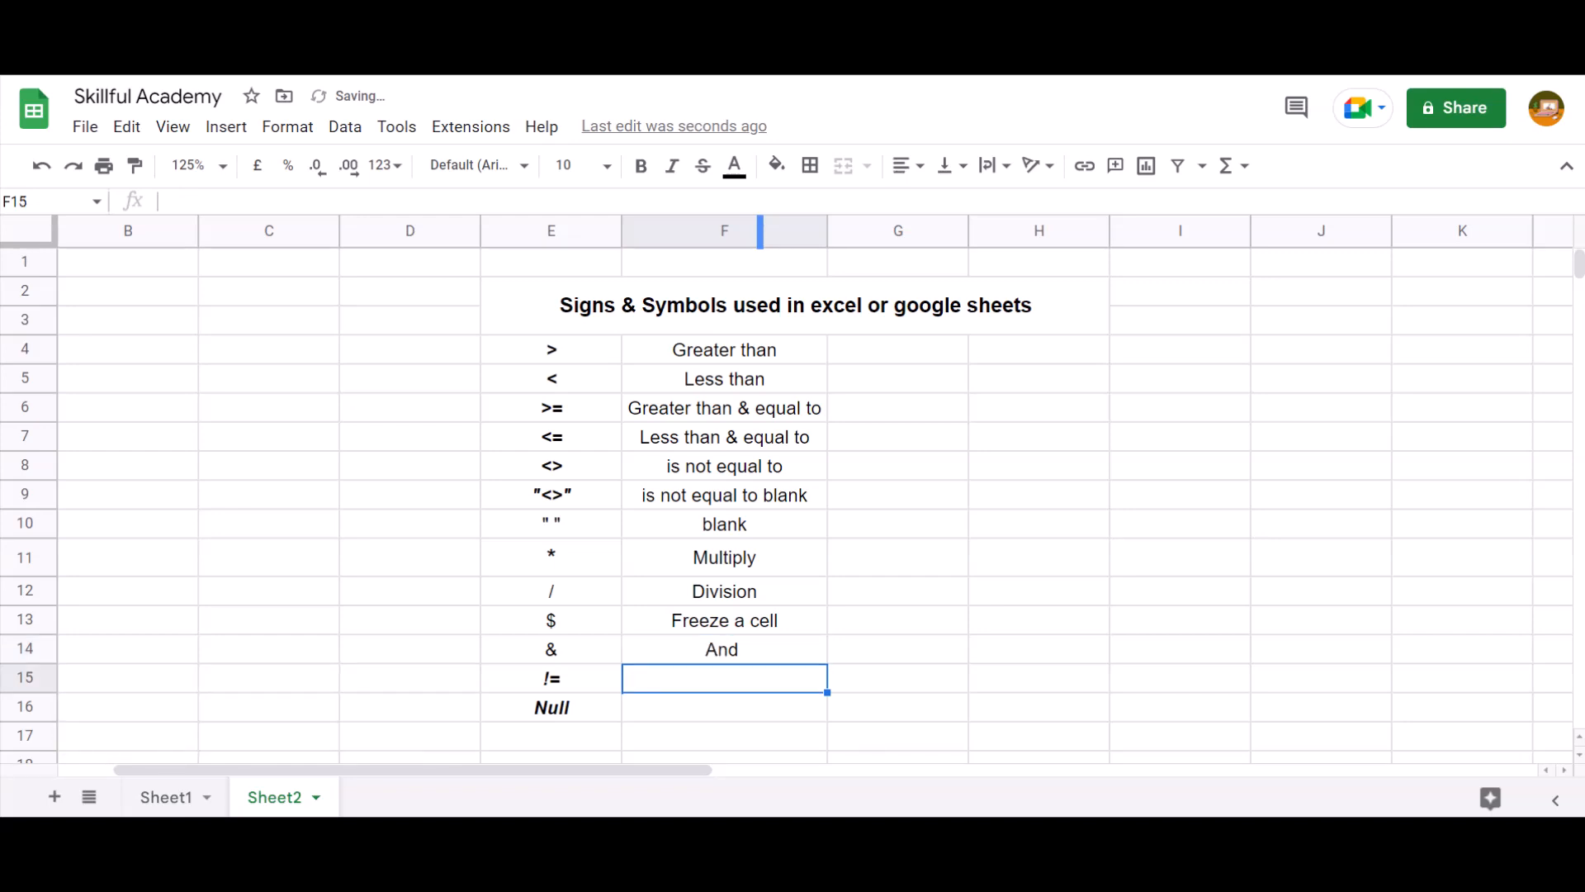
type("is not equal")
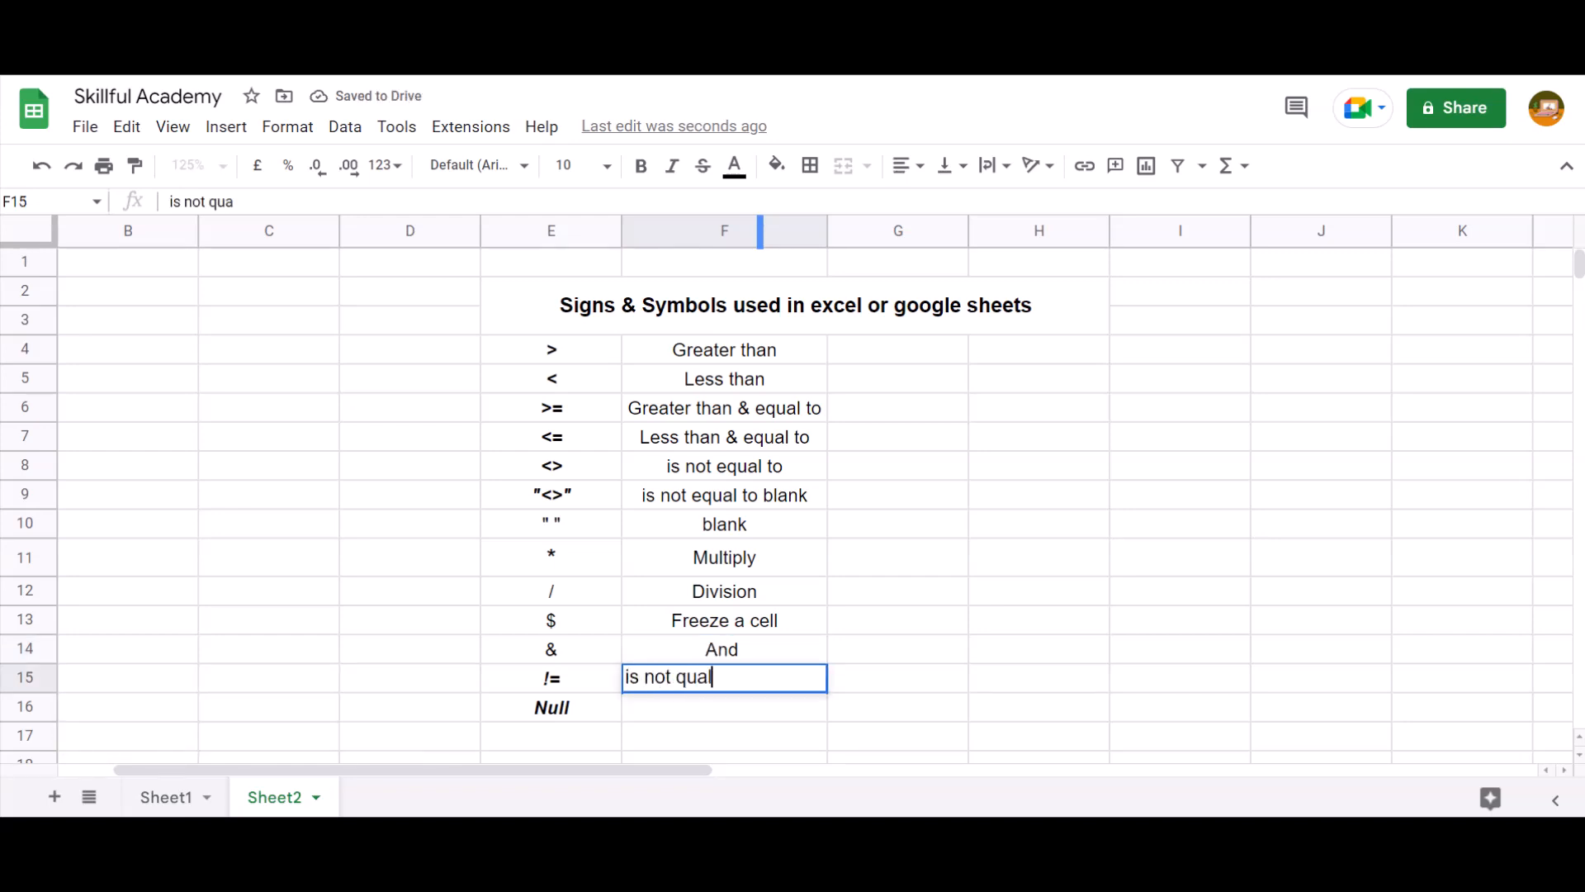
type(" to")
key("BackSpace")
key("BackSpace")
key("BackSpace")
key("BackSpace")
key("BackSpace")
key("BackSpace")
key("BackSpace")
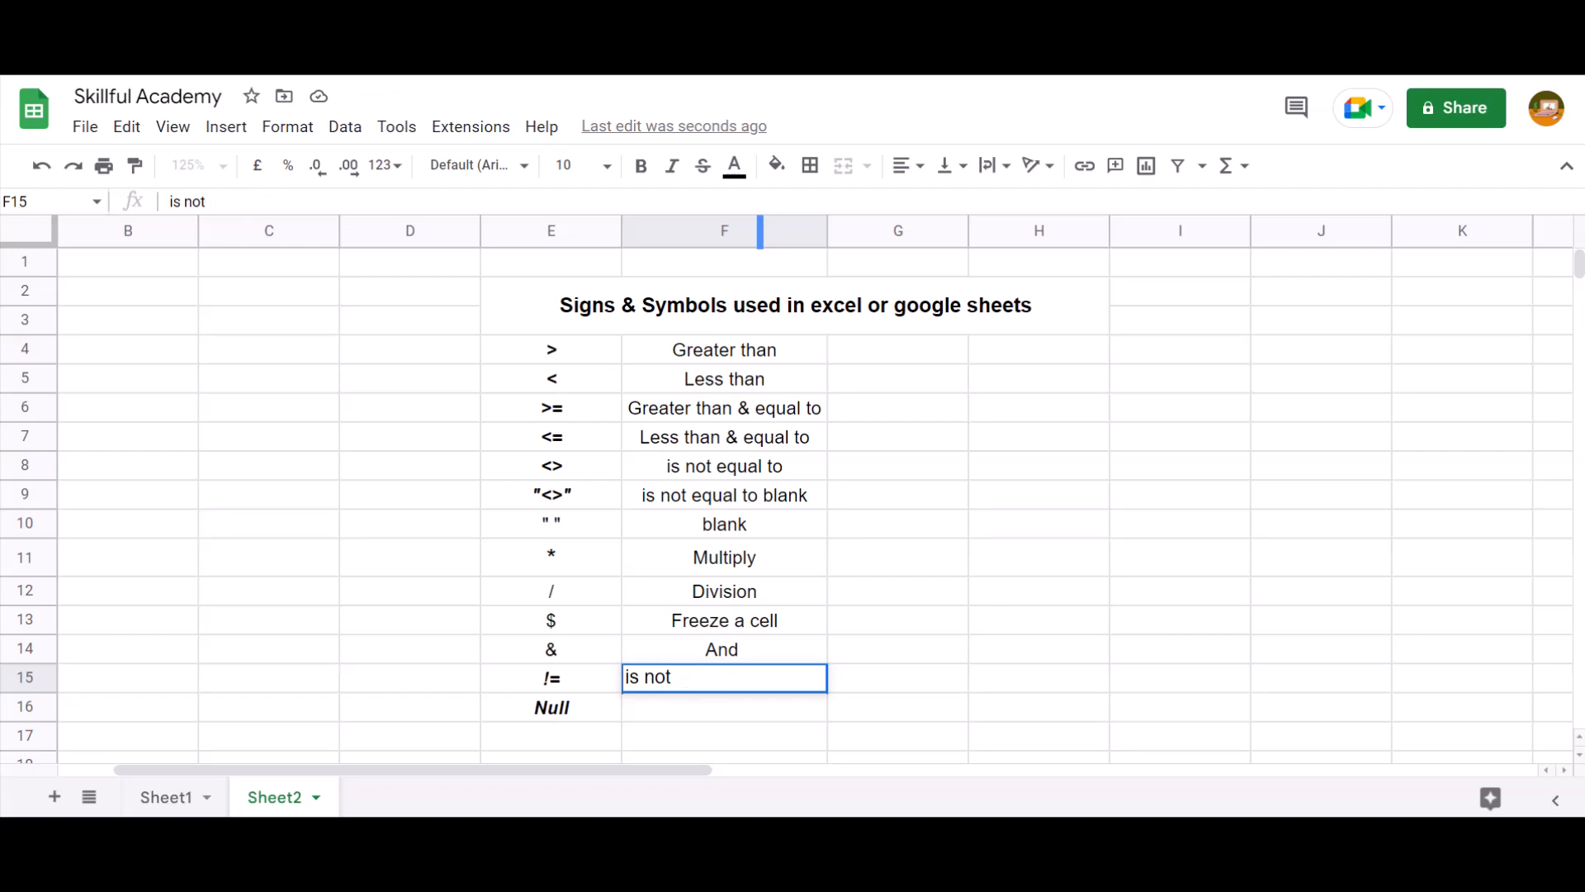
type("equal")
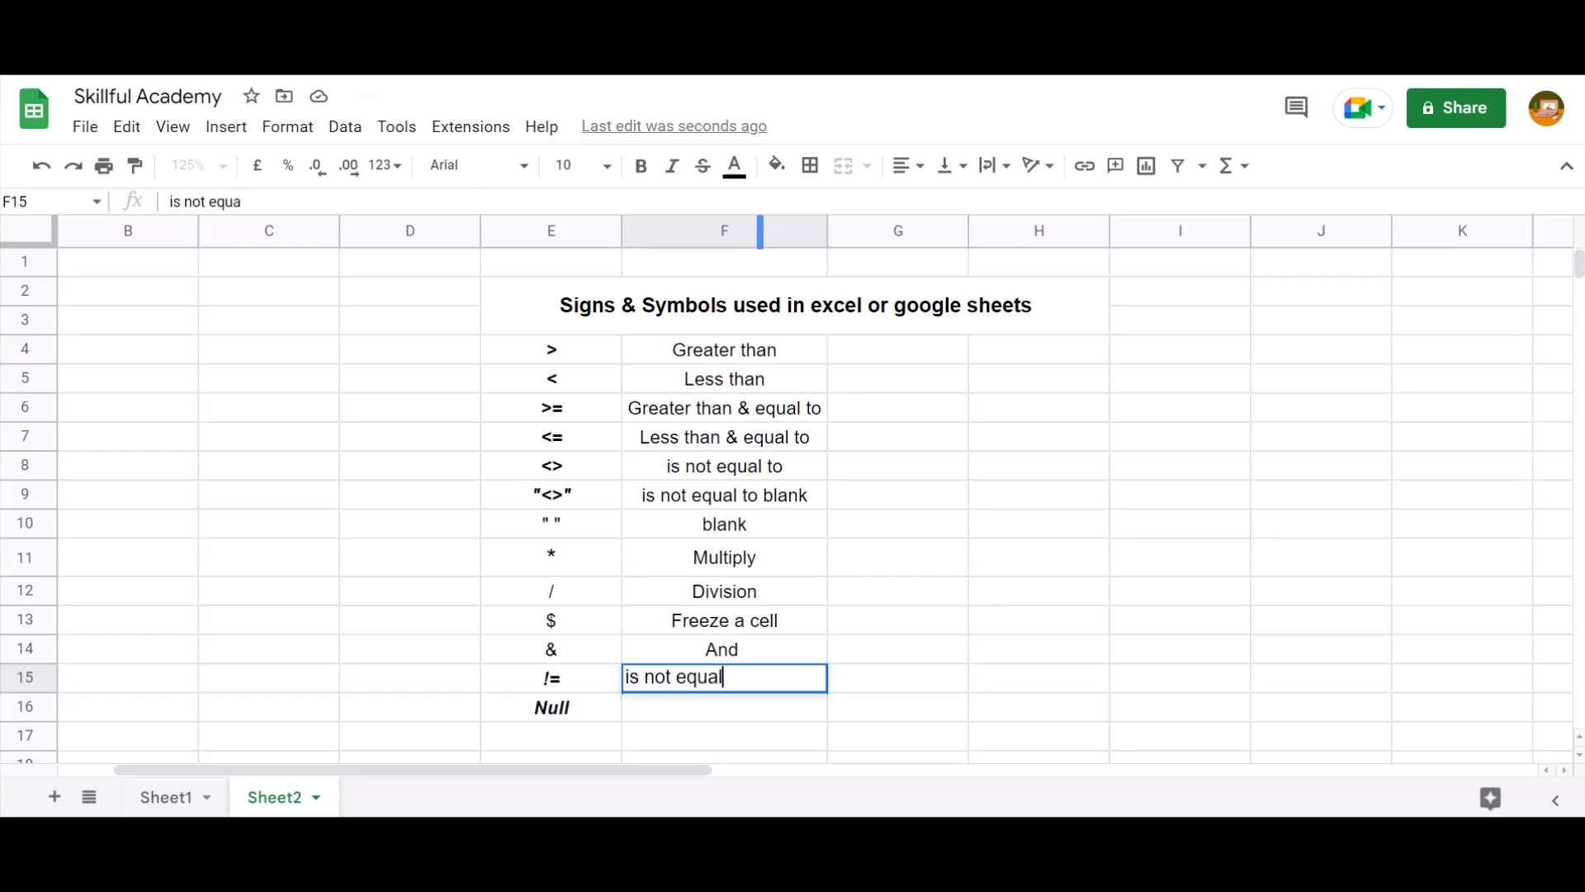
type(" to")
key("Return")
key("alt+h")
key("a")
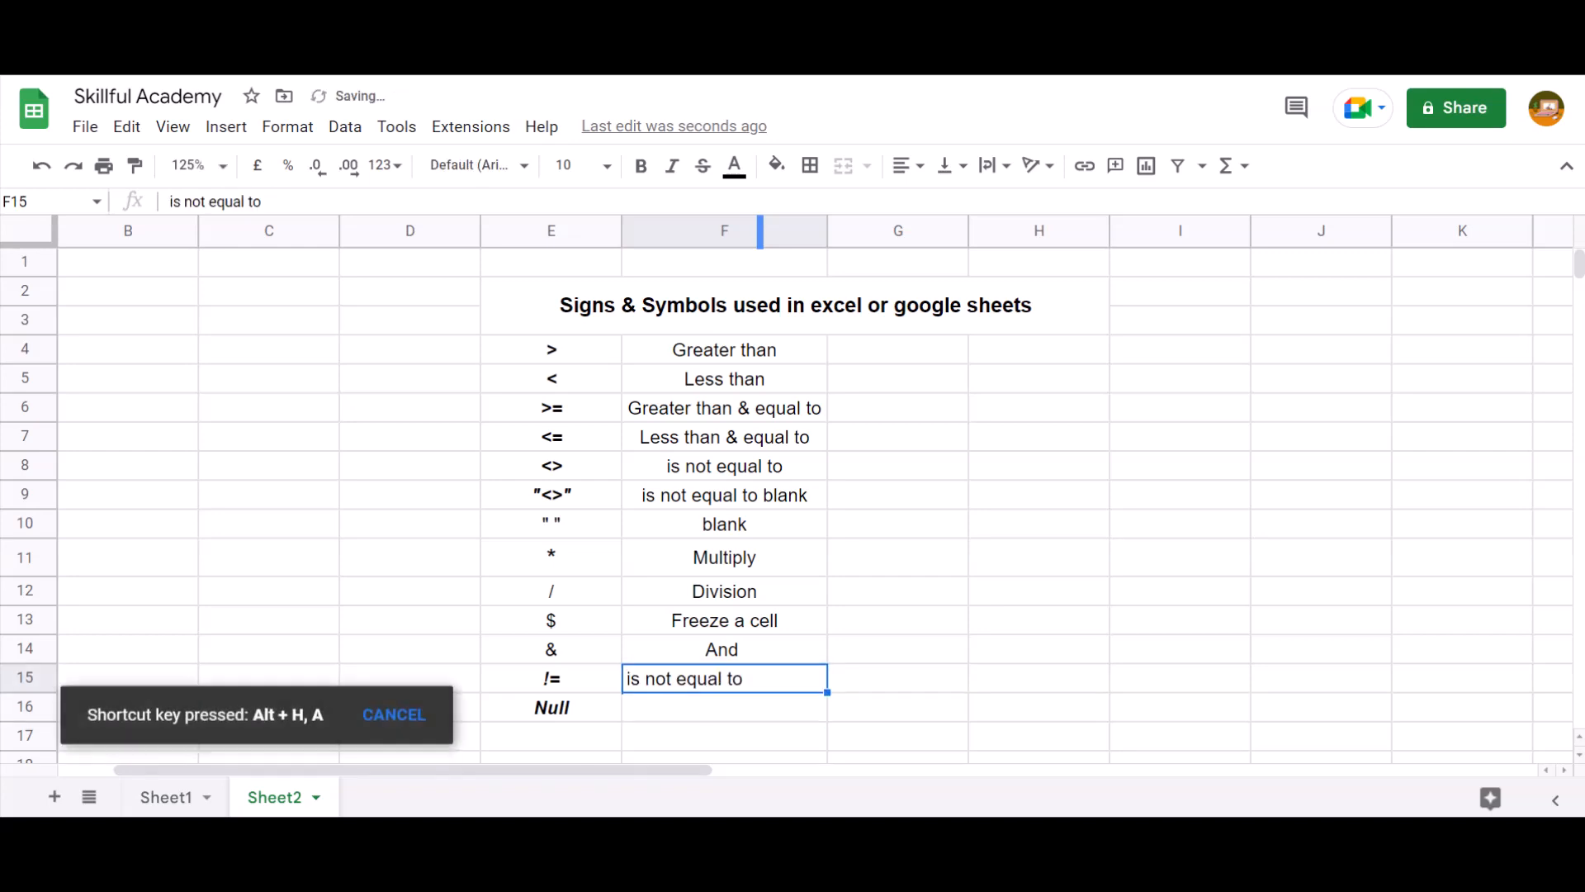
key("c")
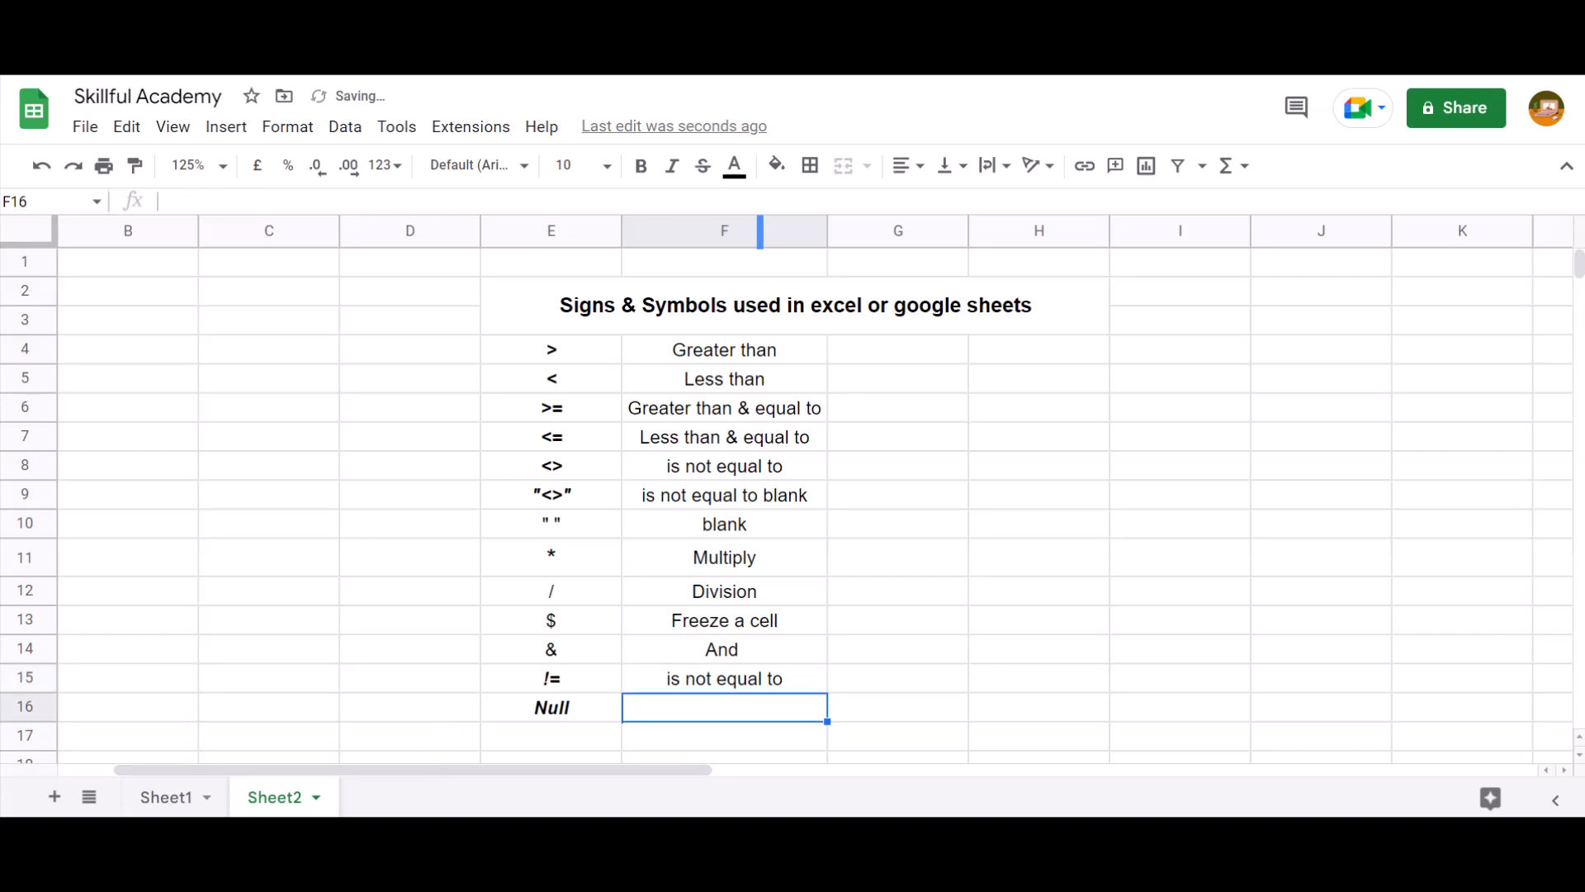
Enter "blank" in F16 as the meaning of Null and centre it horizontally
type("blank")
key("Return")
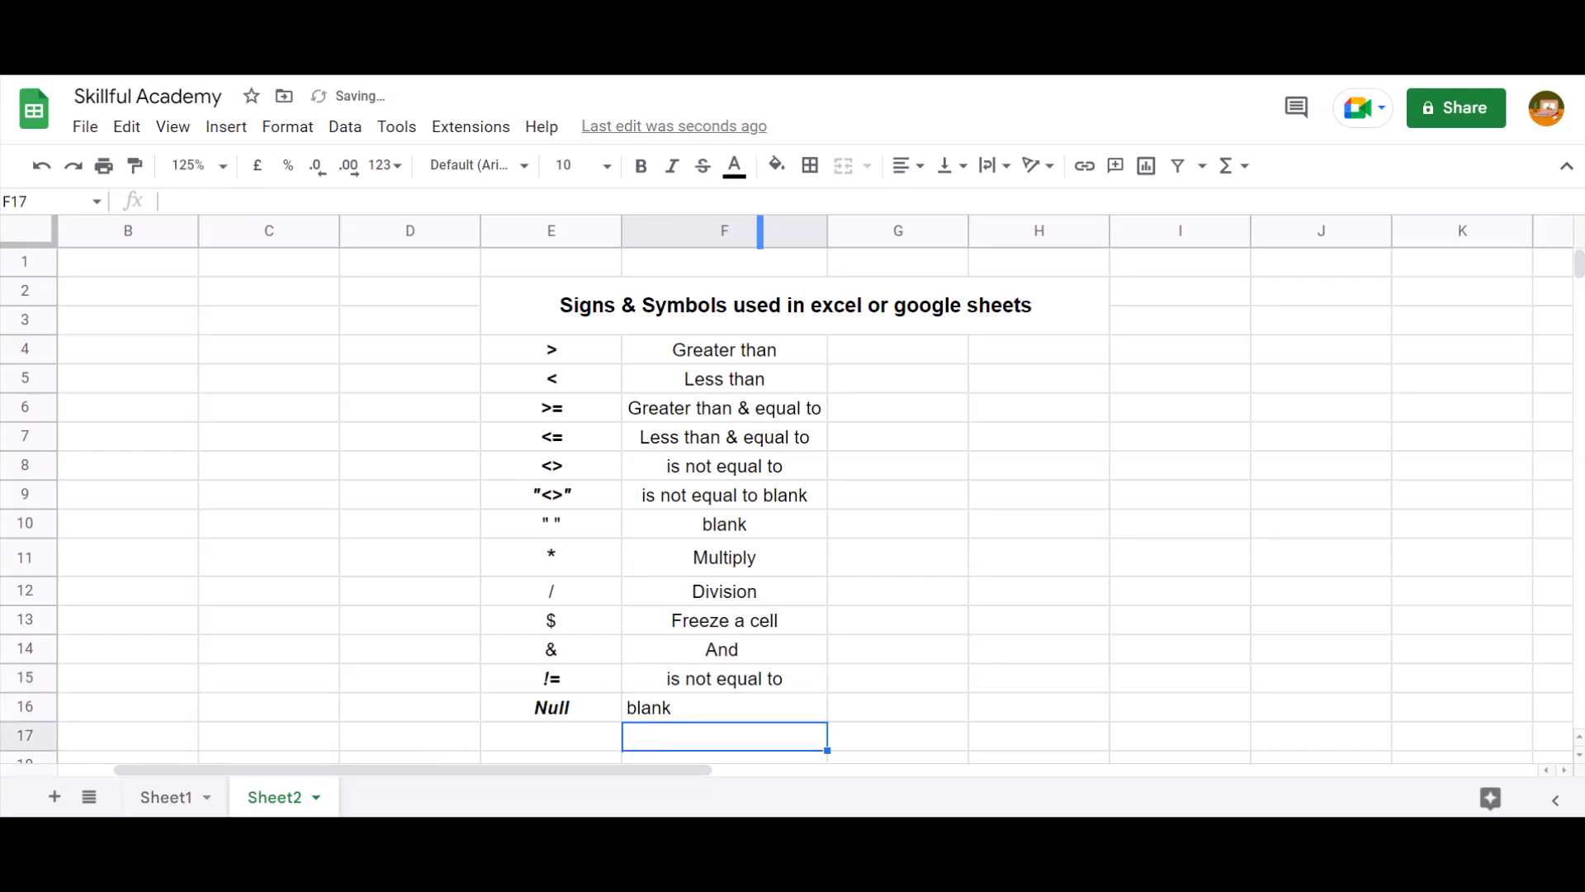
key("Up")
key("alt+h")
key("a")
key("c")
key("Up")
key("Right")
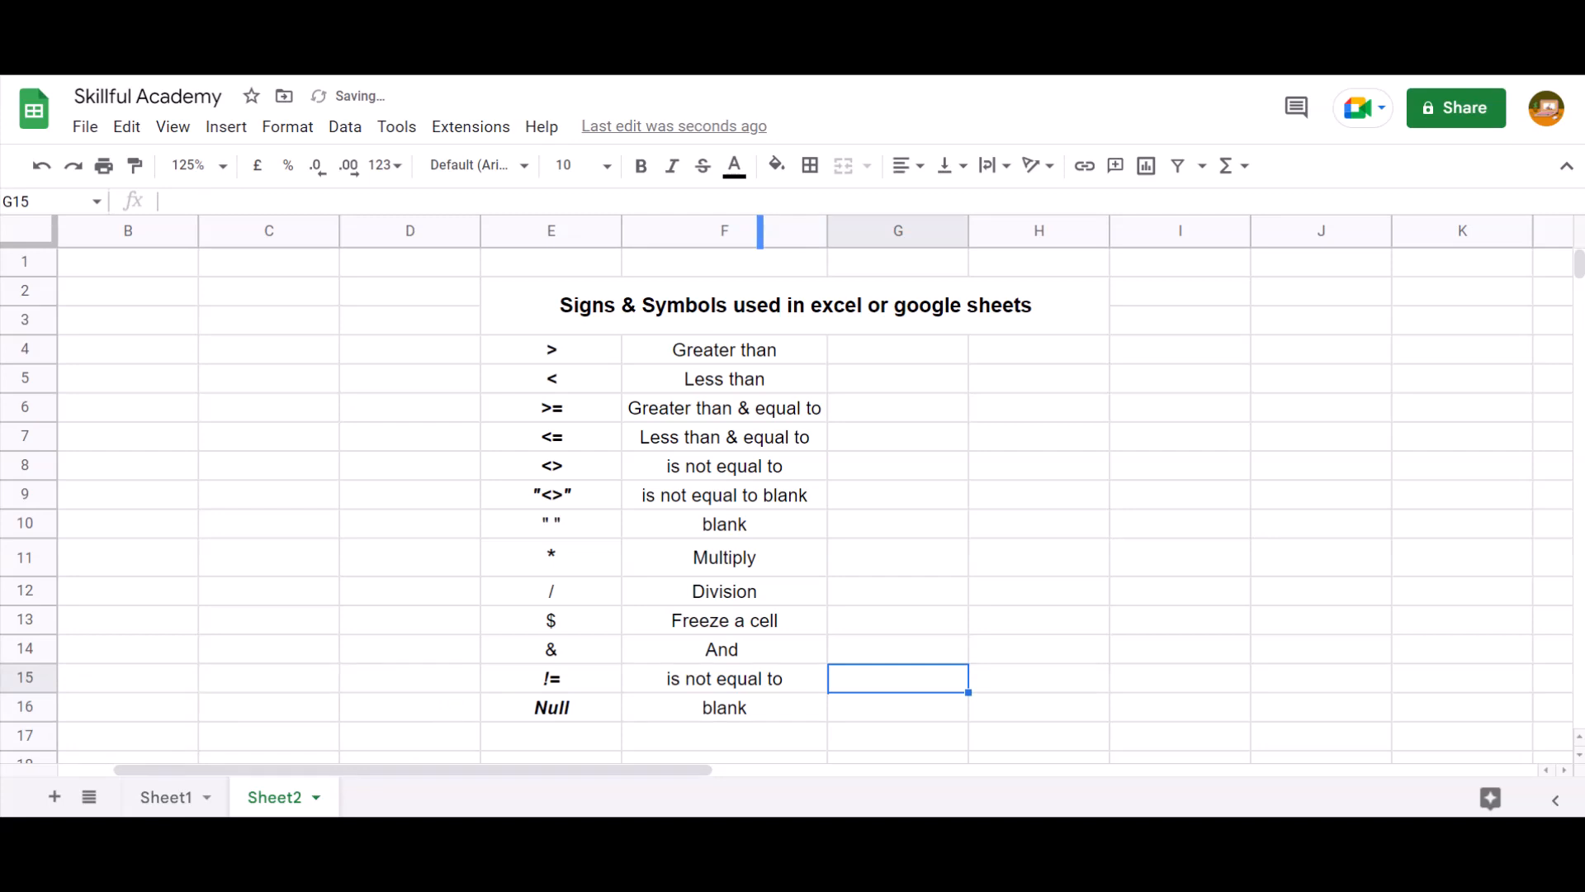
key("ctrl+Up")
key("Left")
key("Down")
key("Down")
key("Right")
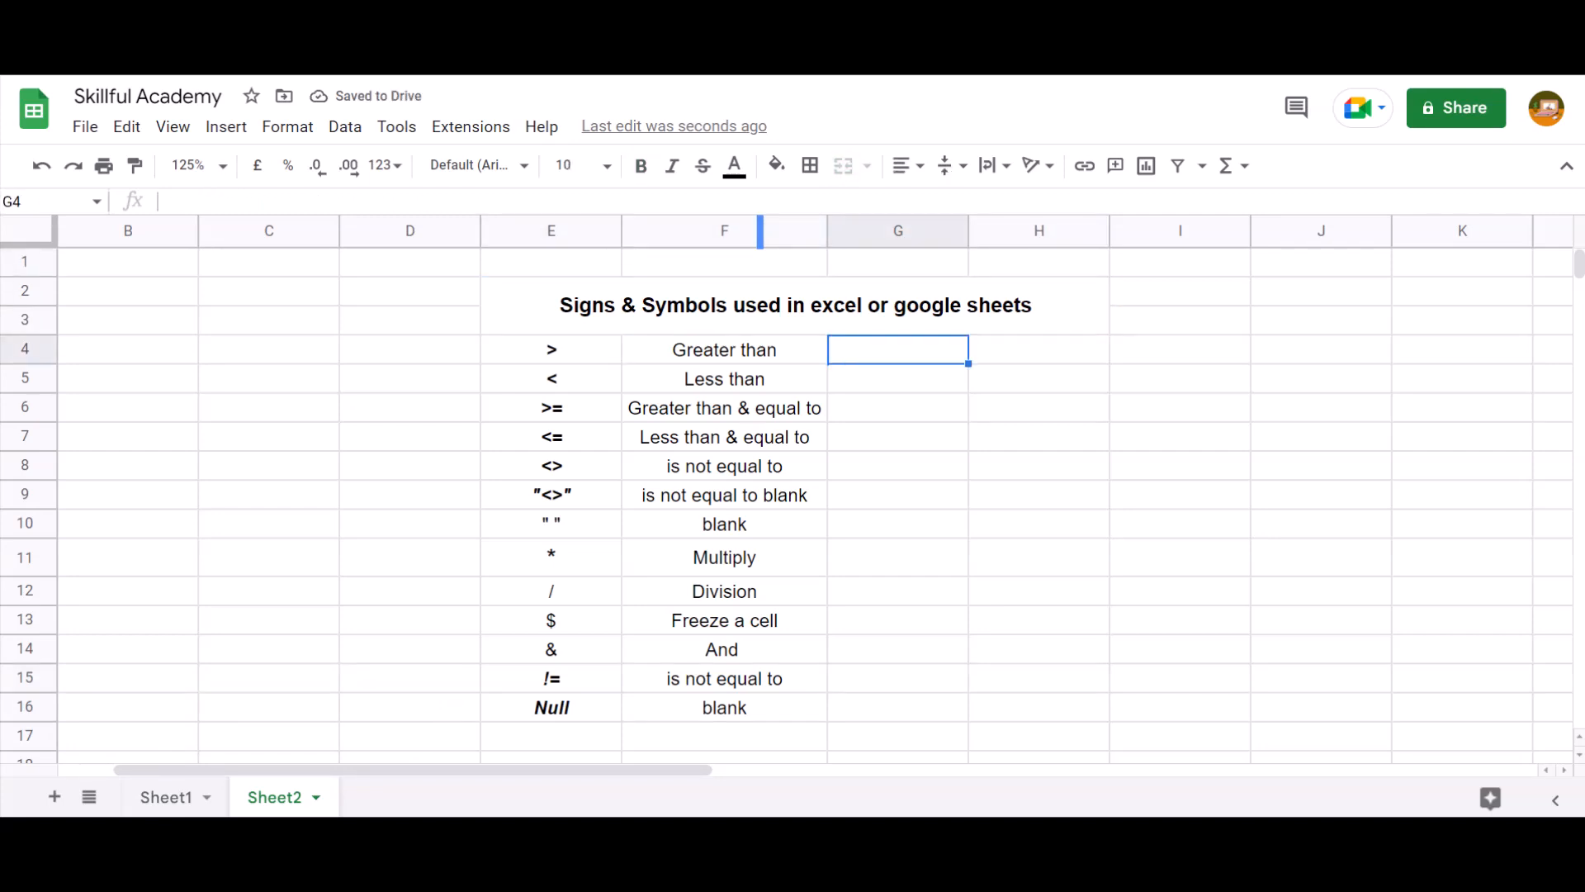
key("Left")
key("Down")
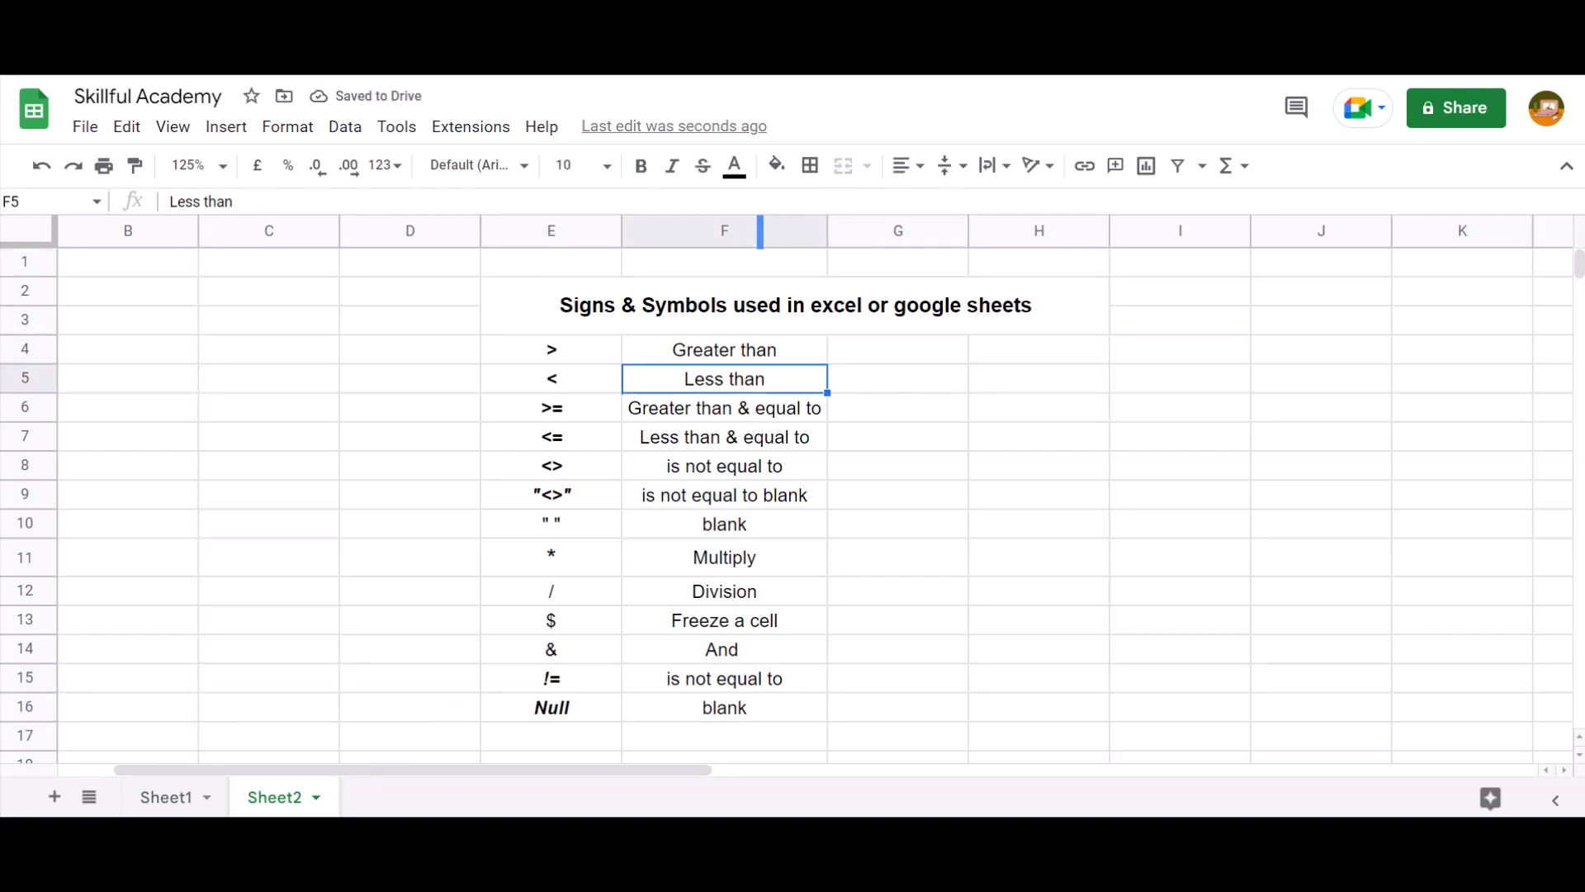
key("Up")
key("Right")
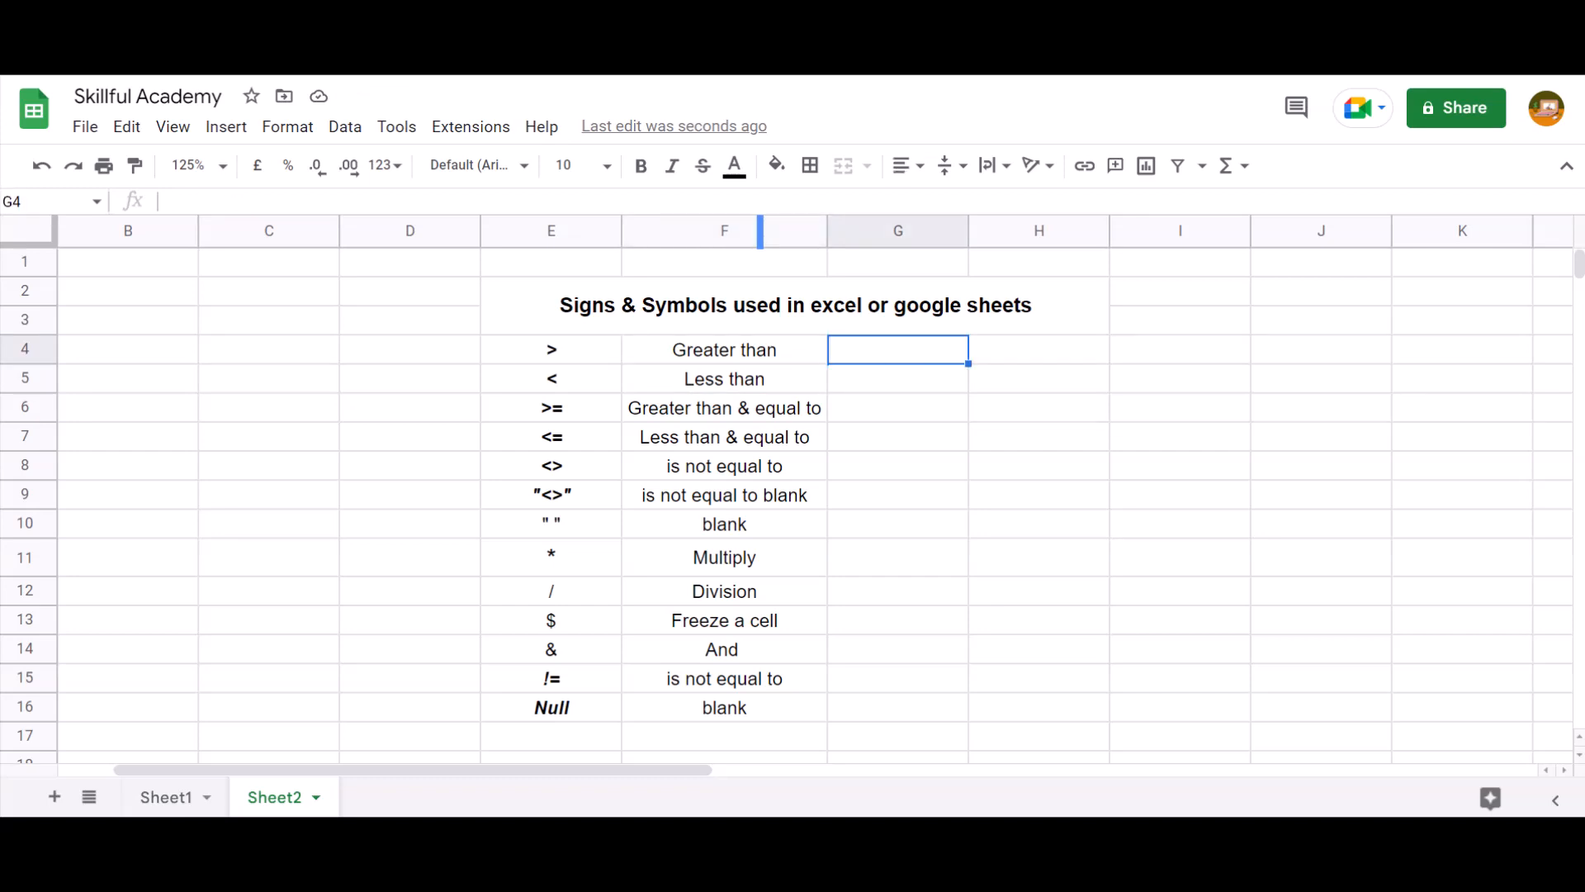
key("Left")
key("Right")
key("Right")
key("Left")
type("=")
key("Escape")
key("Down")
key("Down")
key("Right")
key("Up")
Enter the sample number 2 in G4 of the "Greater than" row and centre it horizontally
key("Left")
key("Up")
type("2")
key("Return")
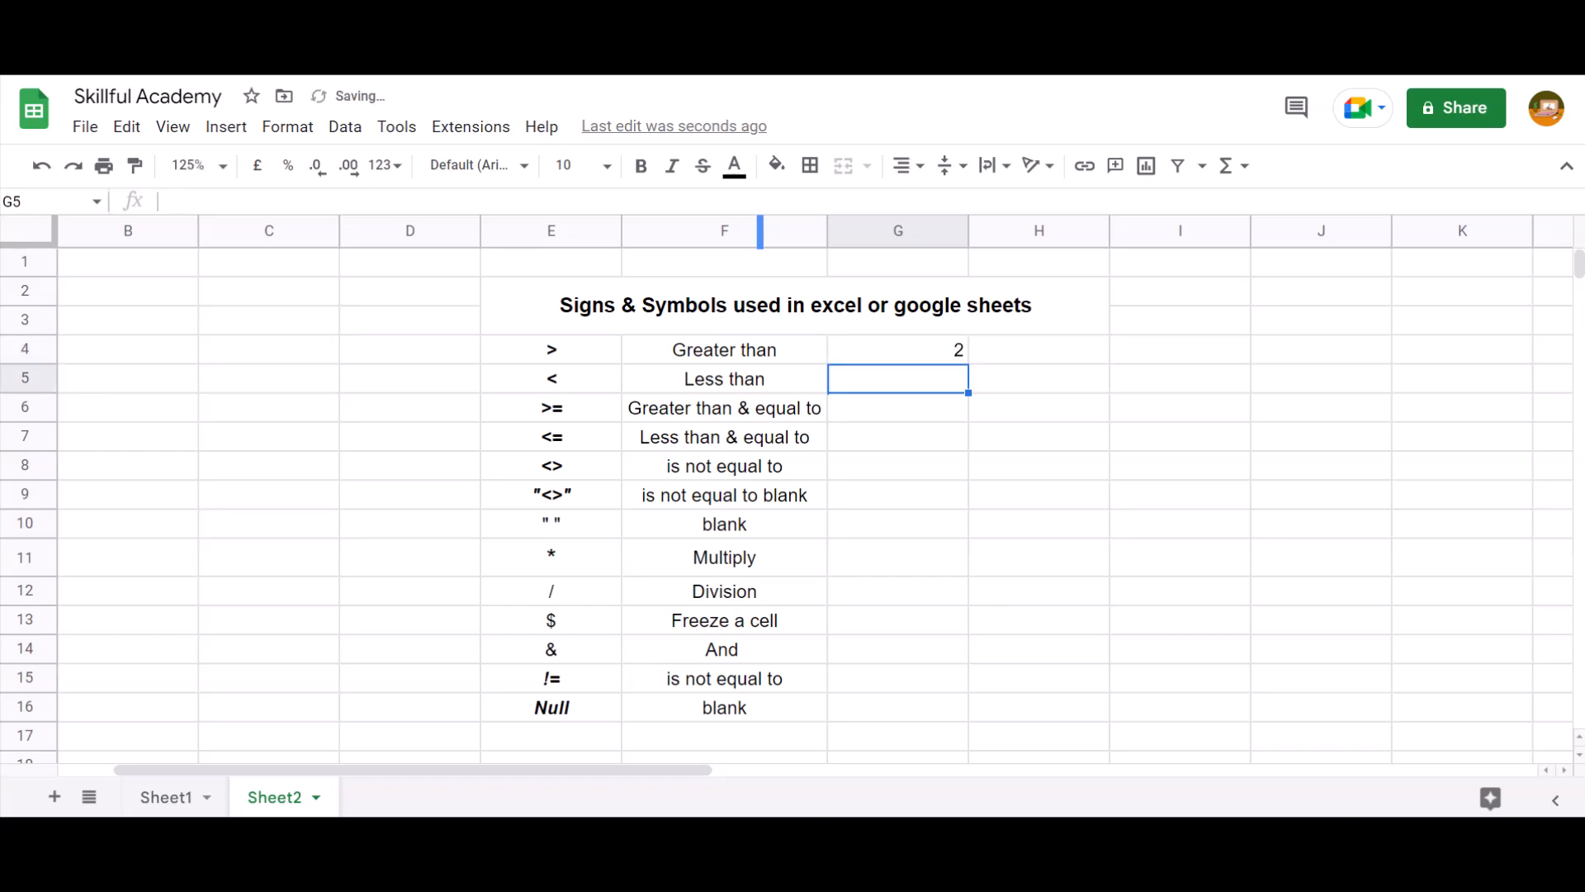
key("Up")
key("alt+h")
key("a")
key("c")
Enter the formula =COUNTIF(G4,">2") in H4 and centre its result horizontally
key("Right")
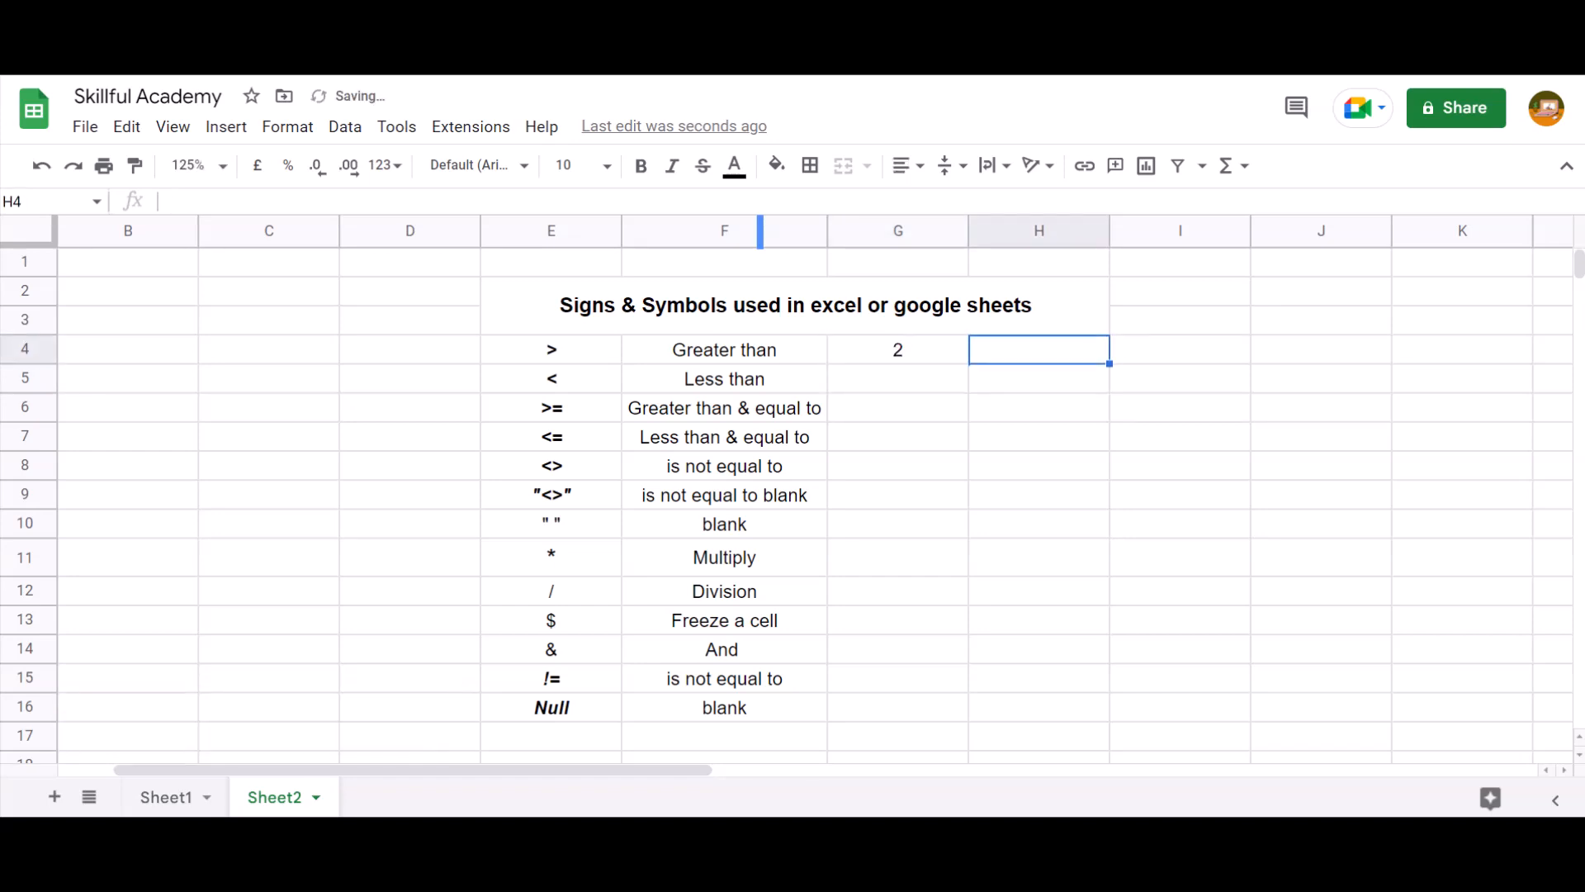
type("=count")
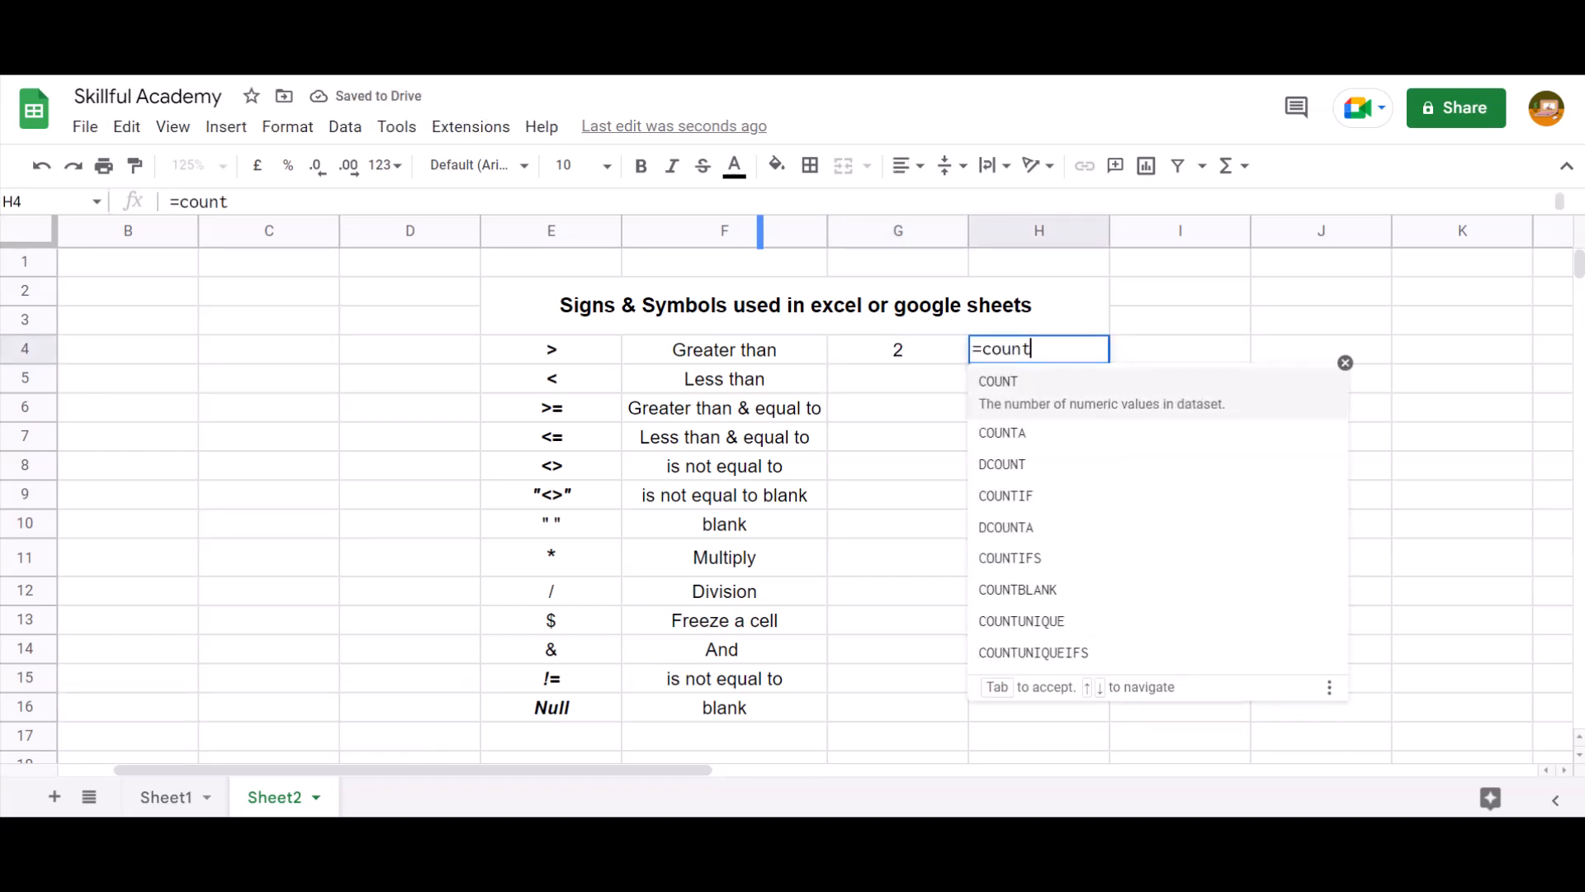
type("if")
key("Tab")
key("Left")
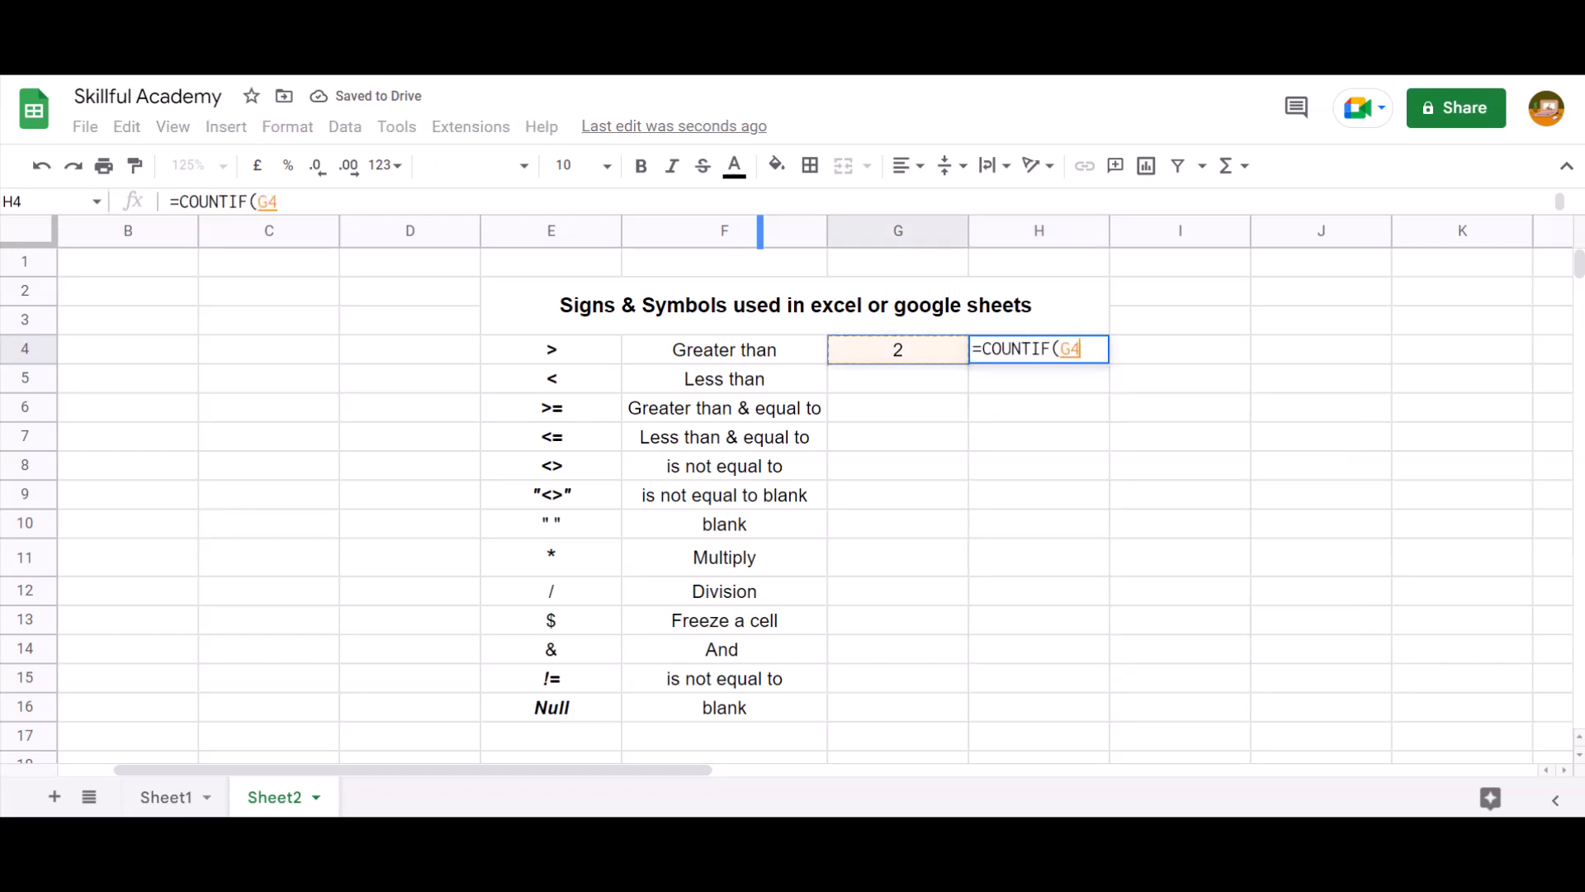
type(">2")
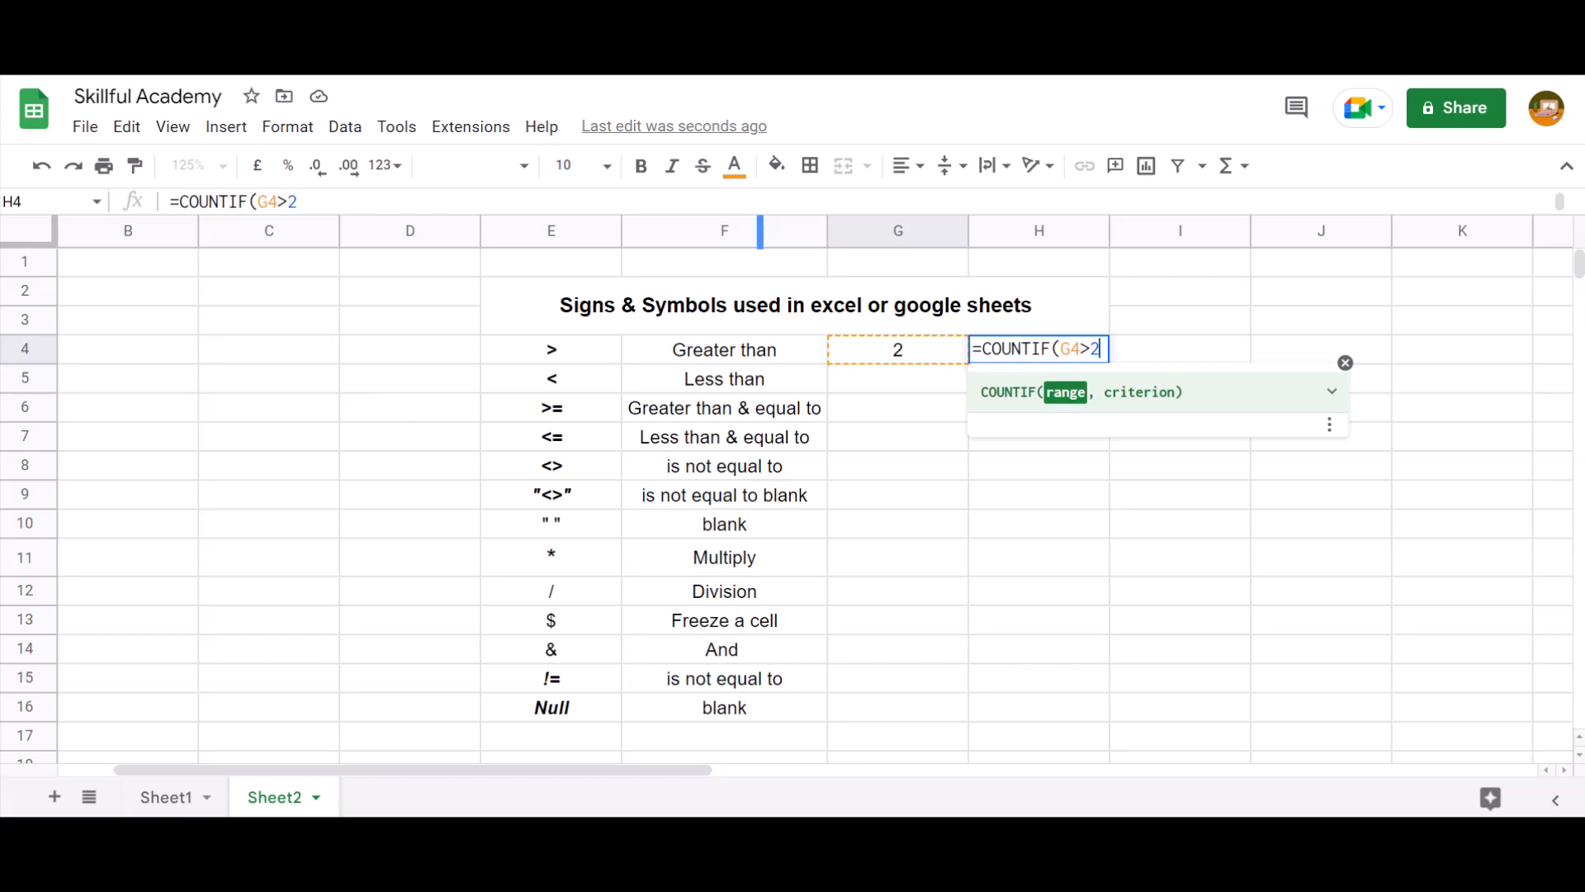
key("BackSpace")
key("BackSpace")
type(",")
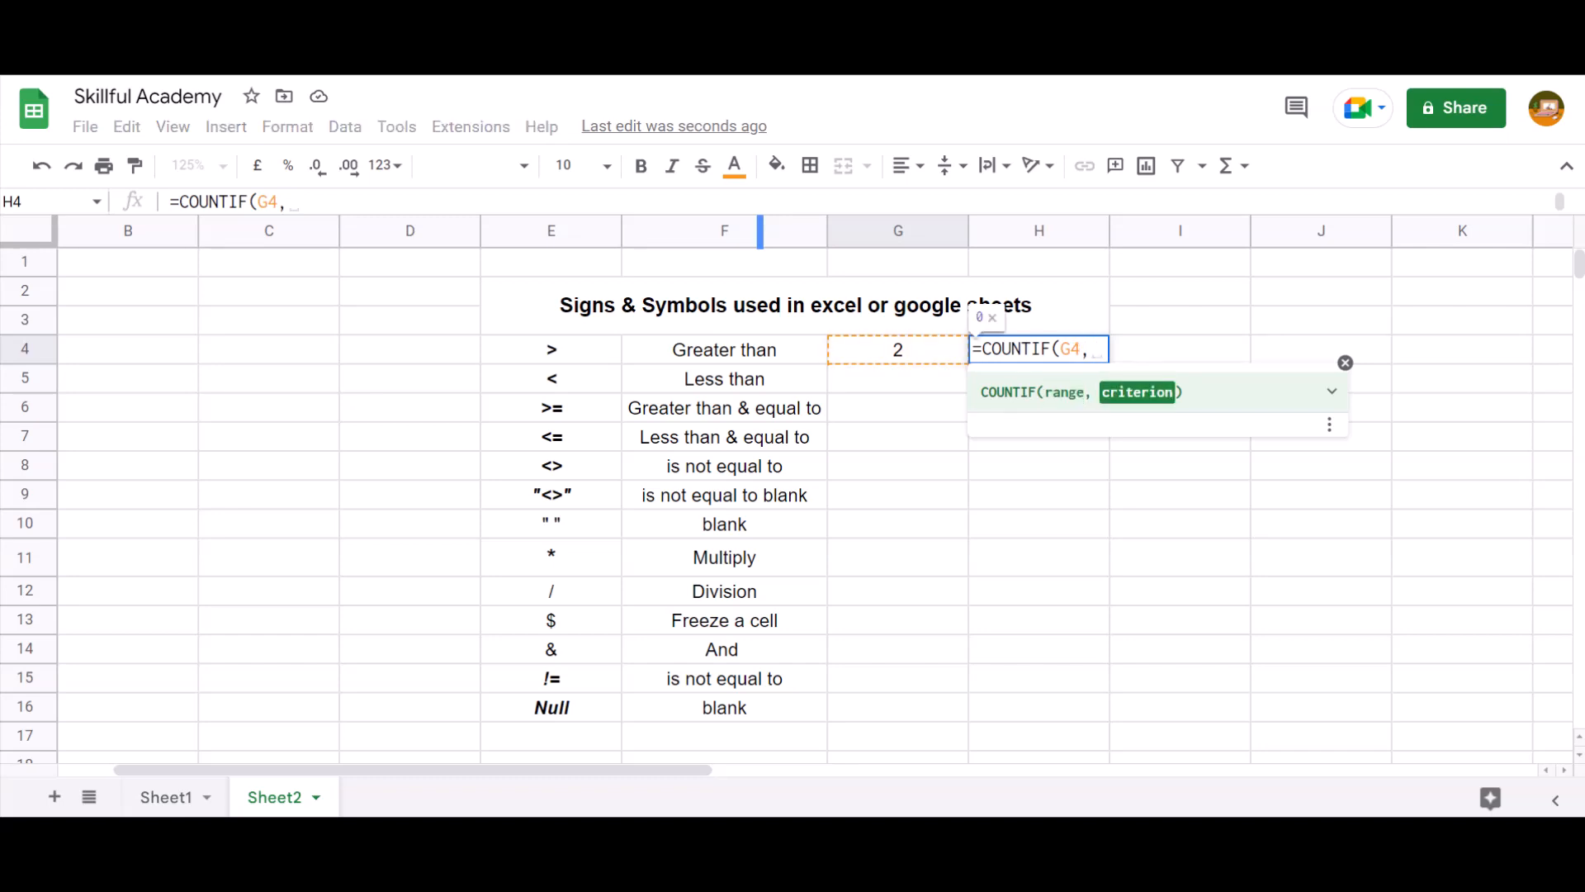
key("BackSpace")
type("\">")
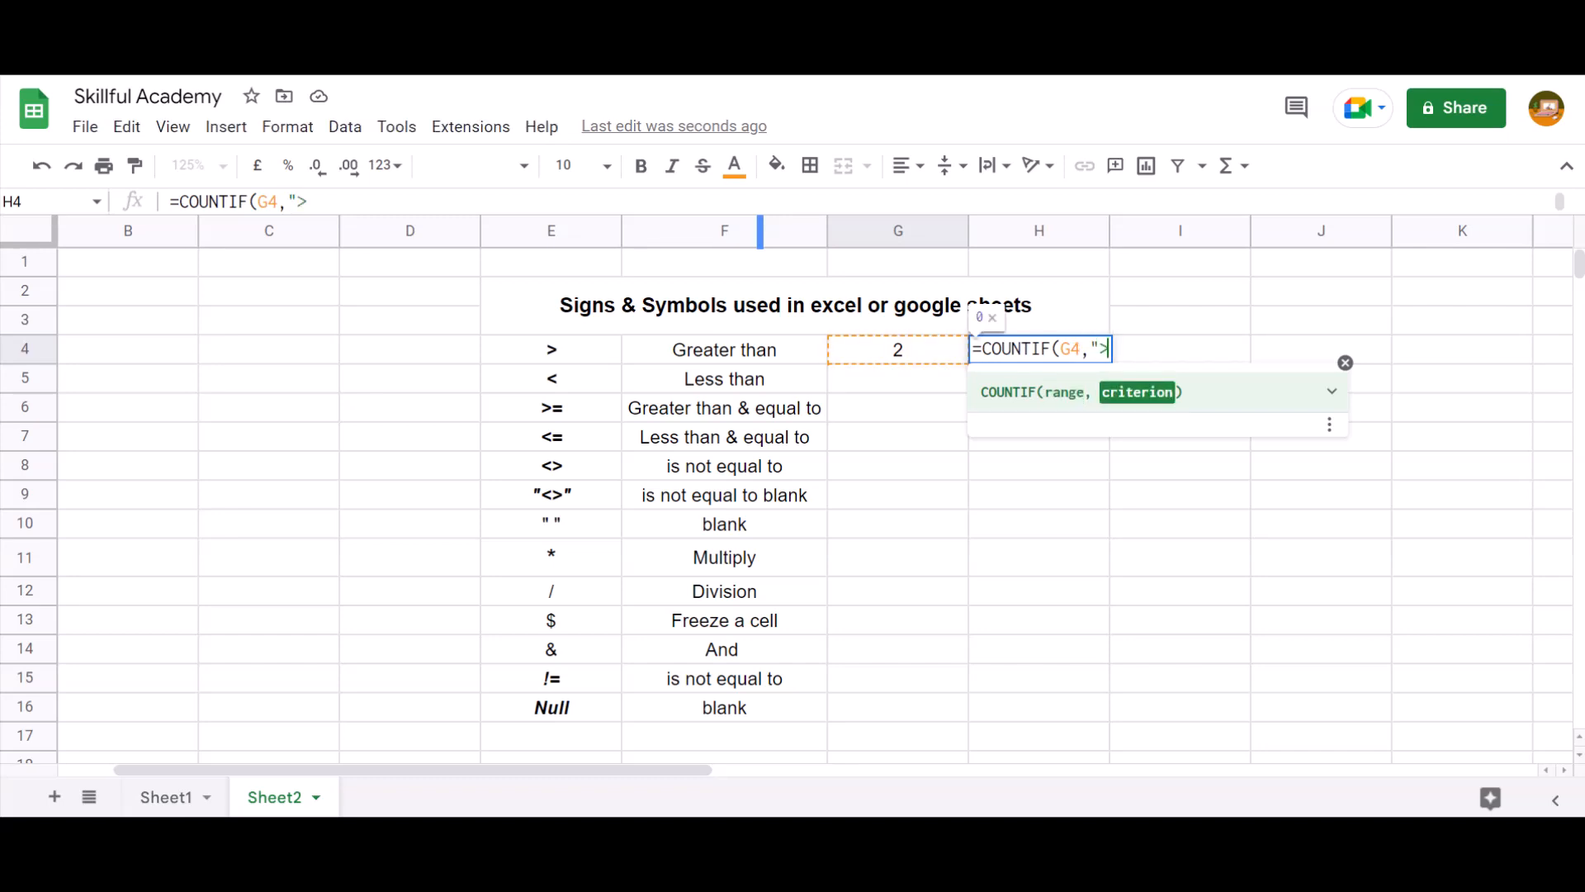
type("2\")")
key("Return")
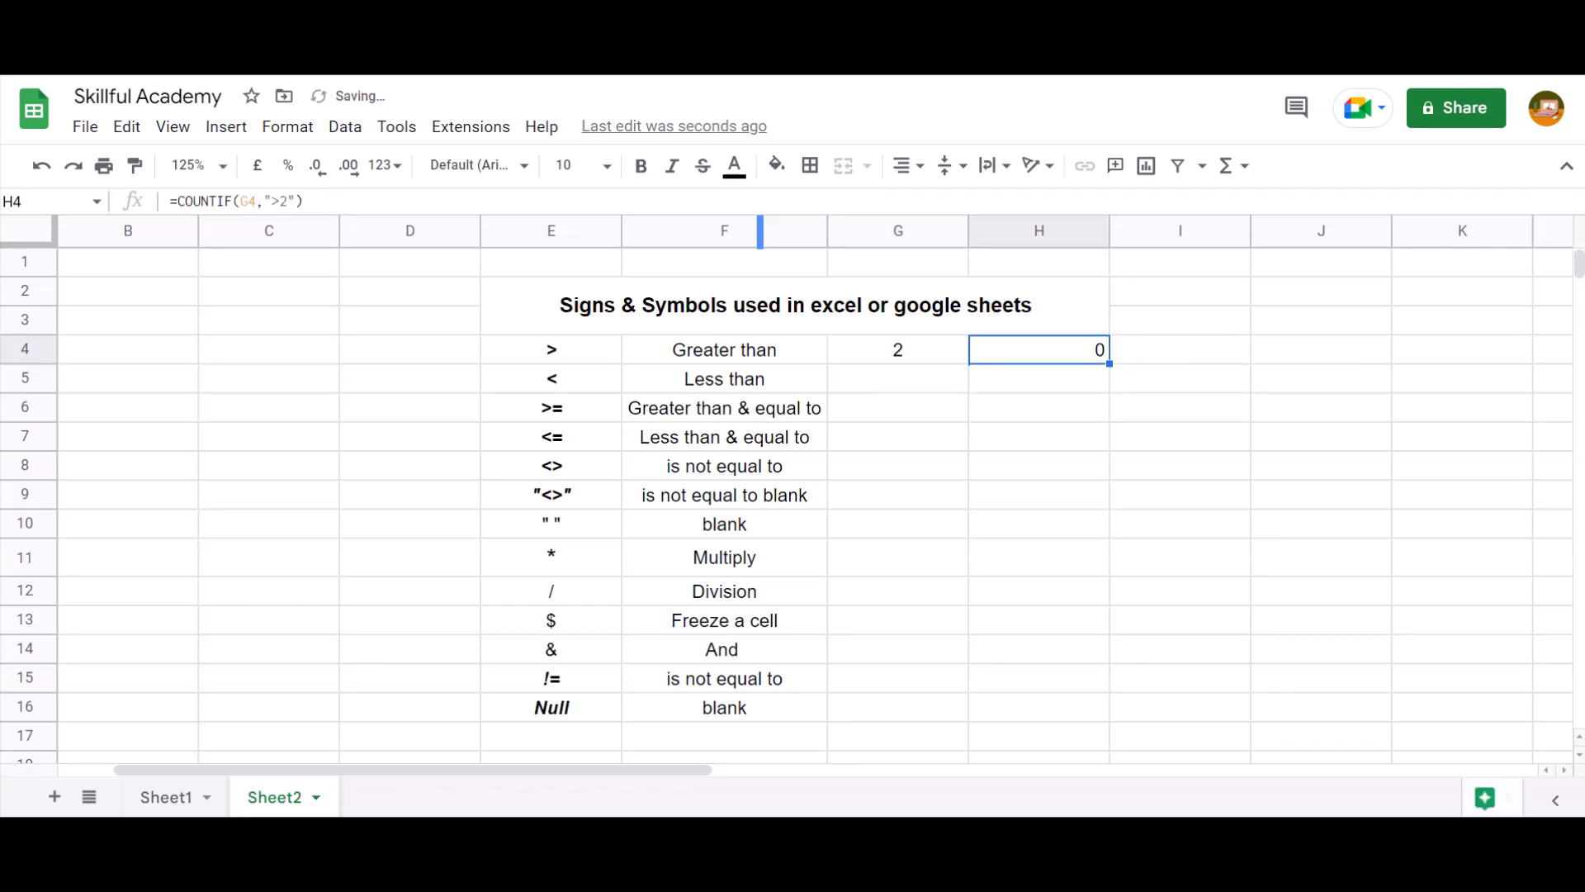
key("alt+h")
key("a")
key("c")
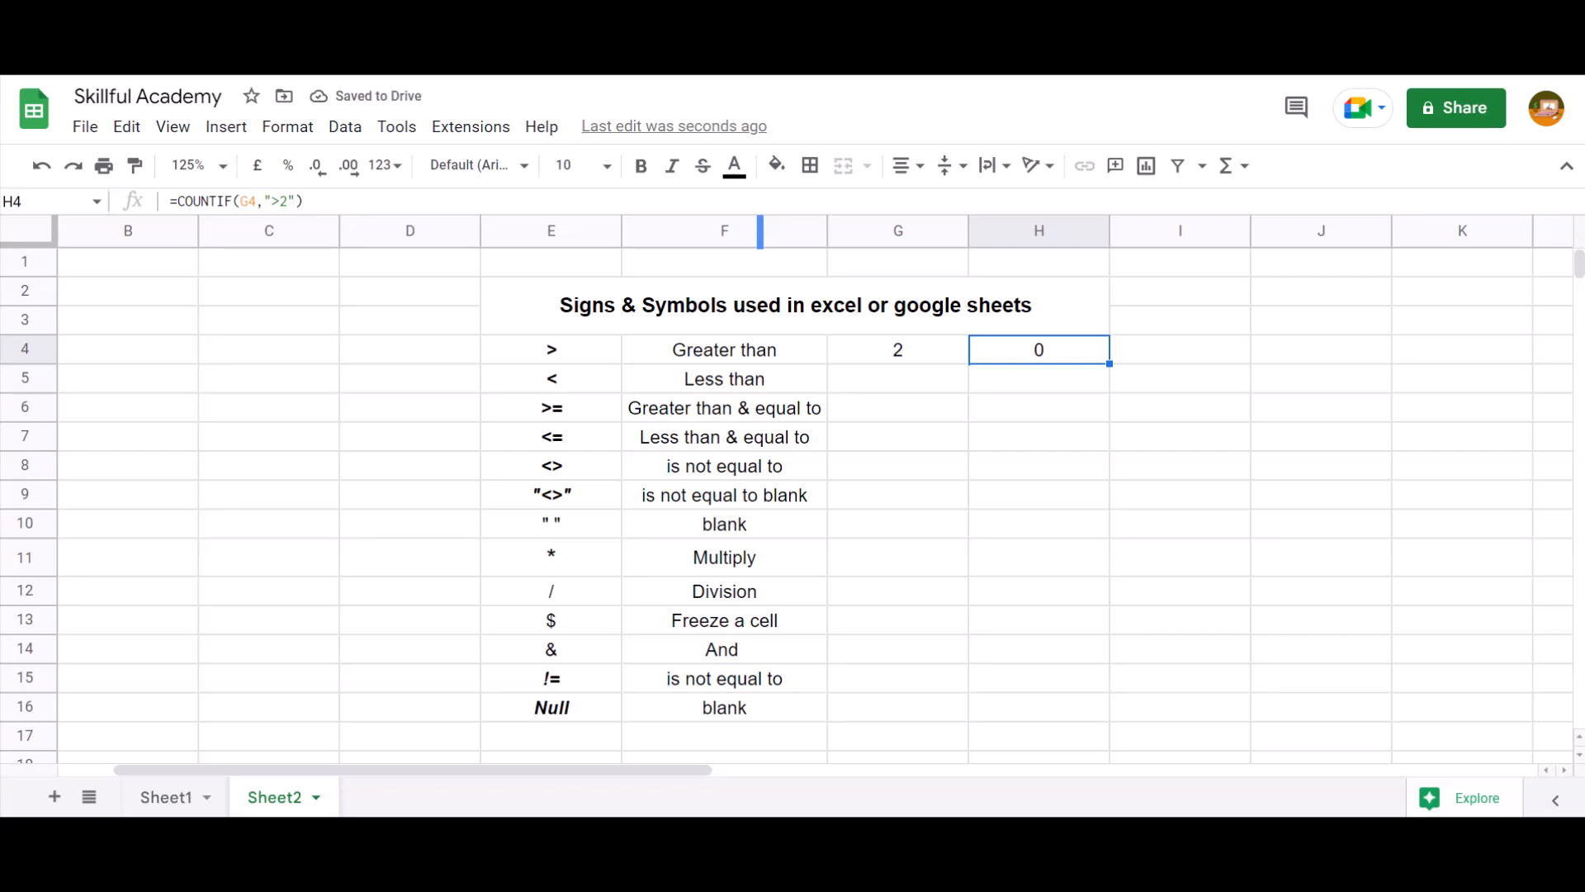
Set G4 to 3 to test the greater-than formula in H4
key("Left")
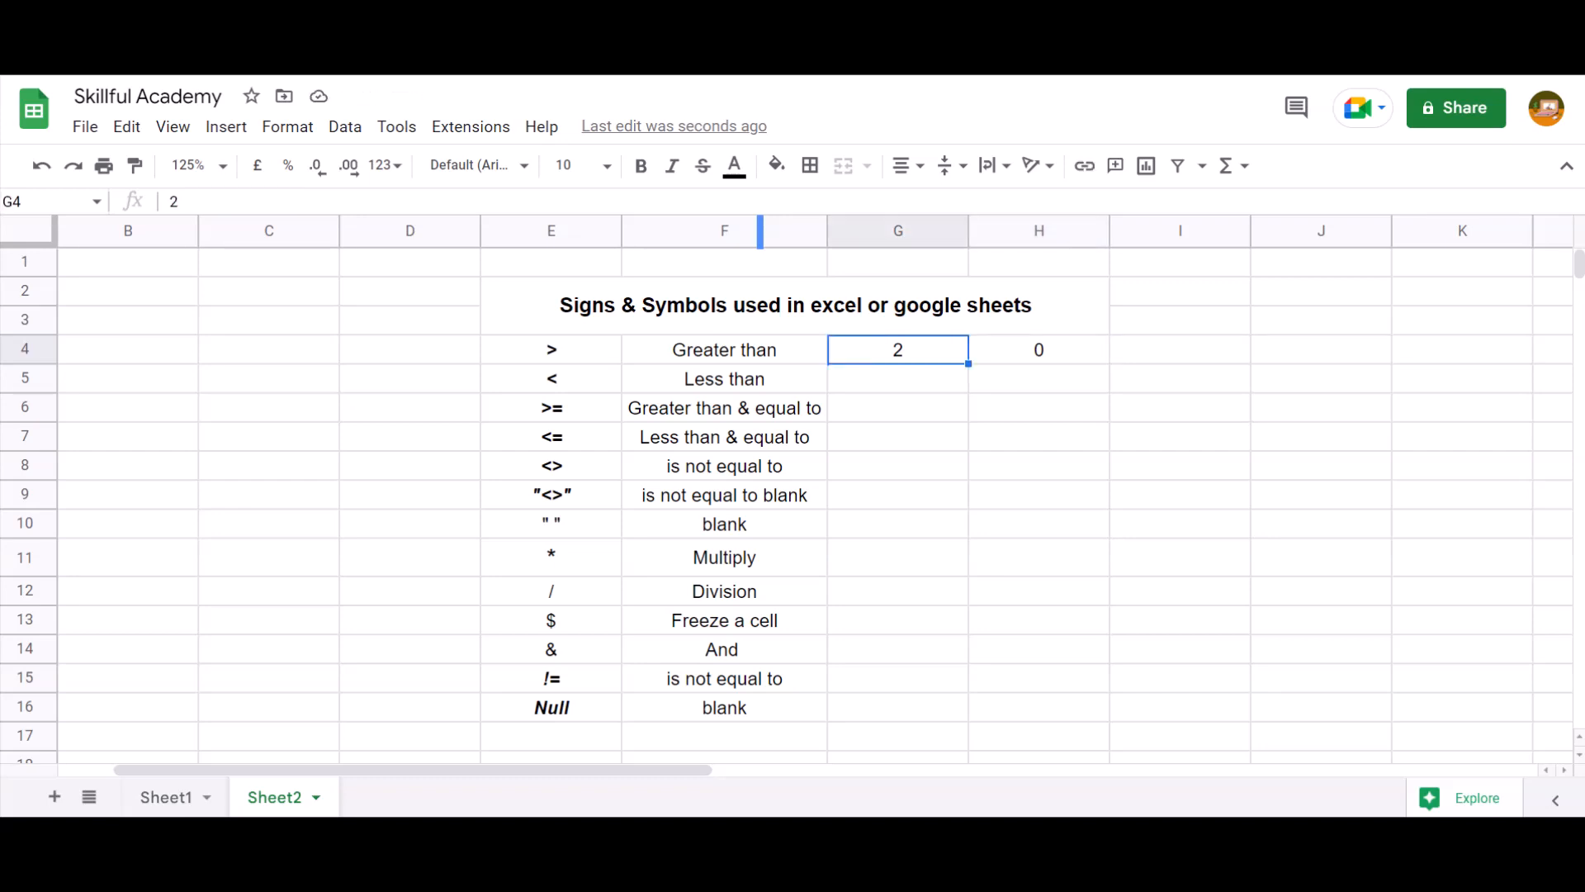
key("Right")
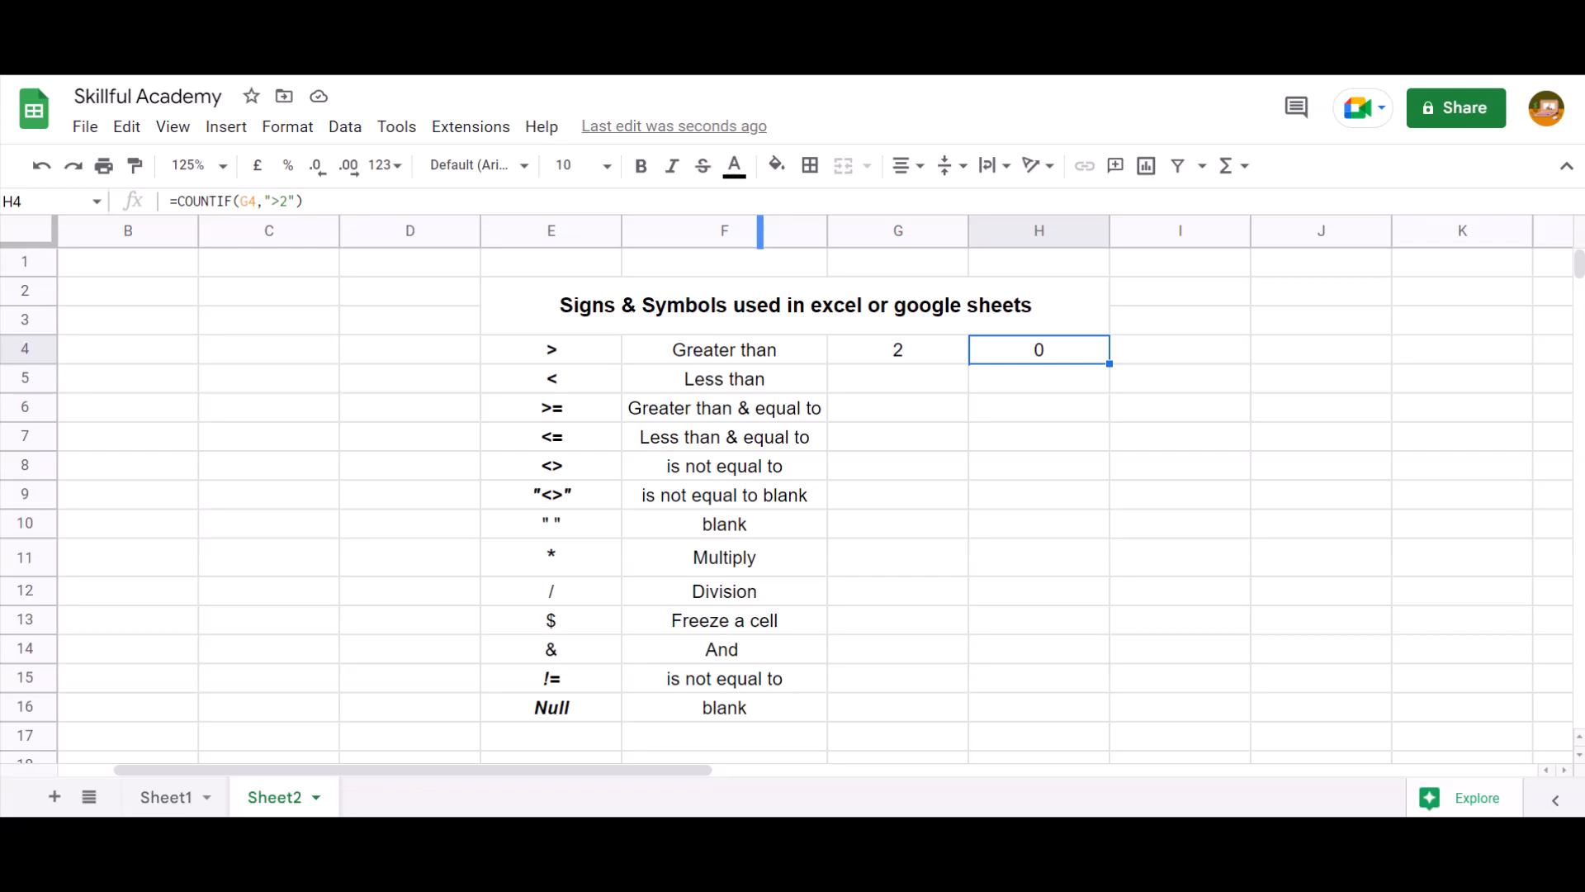
key("Left")
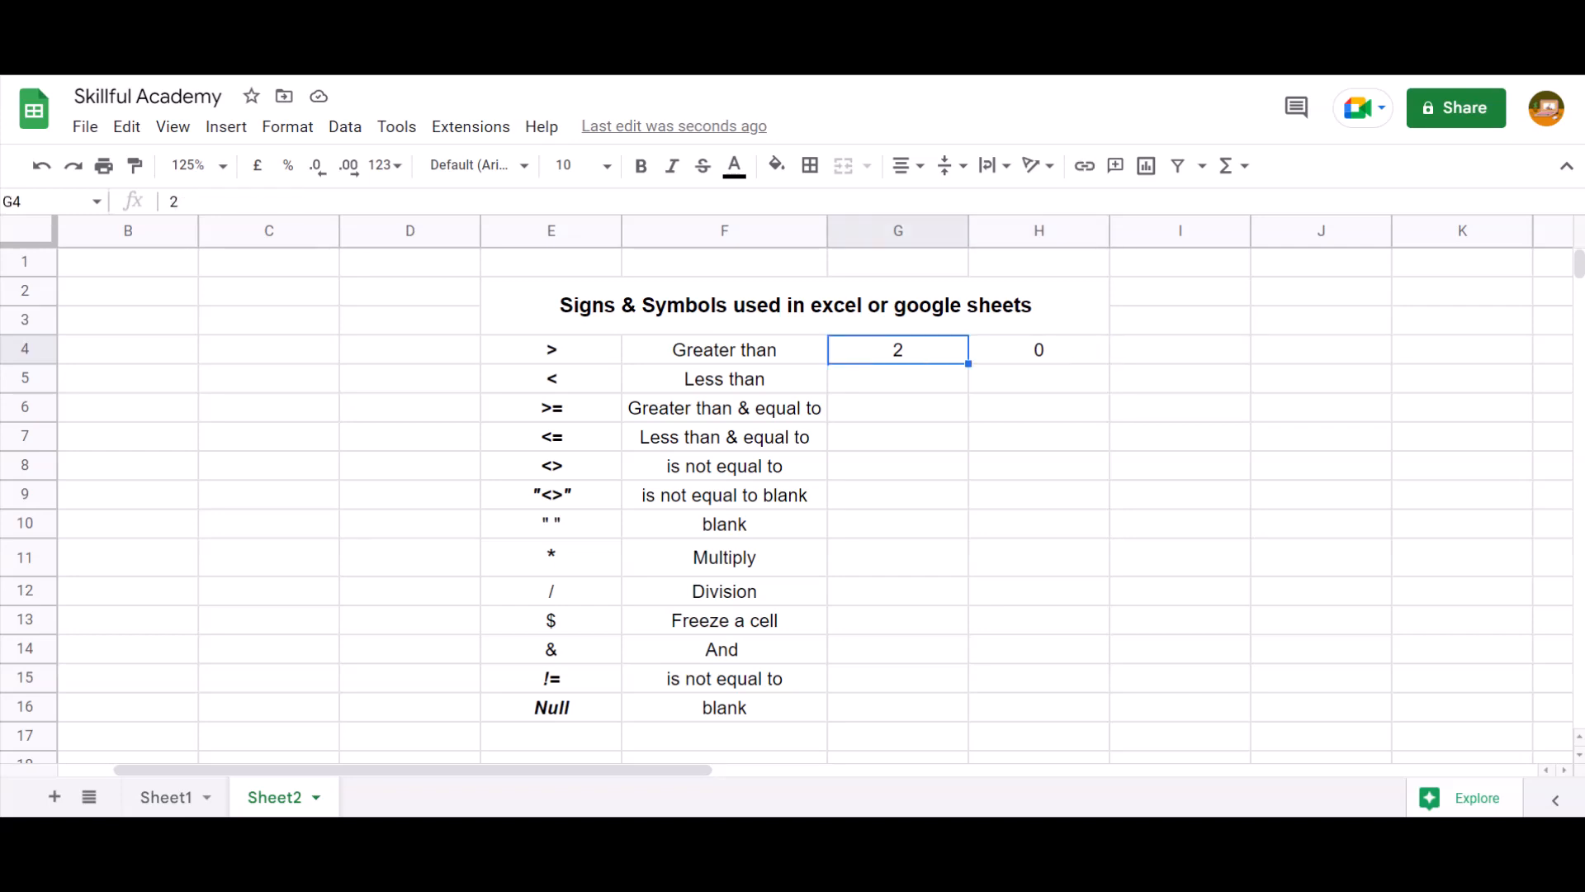
type("3")
key("Return")
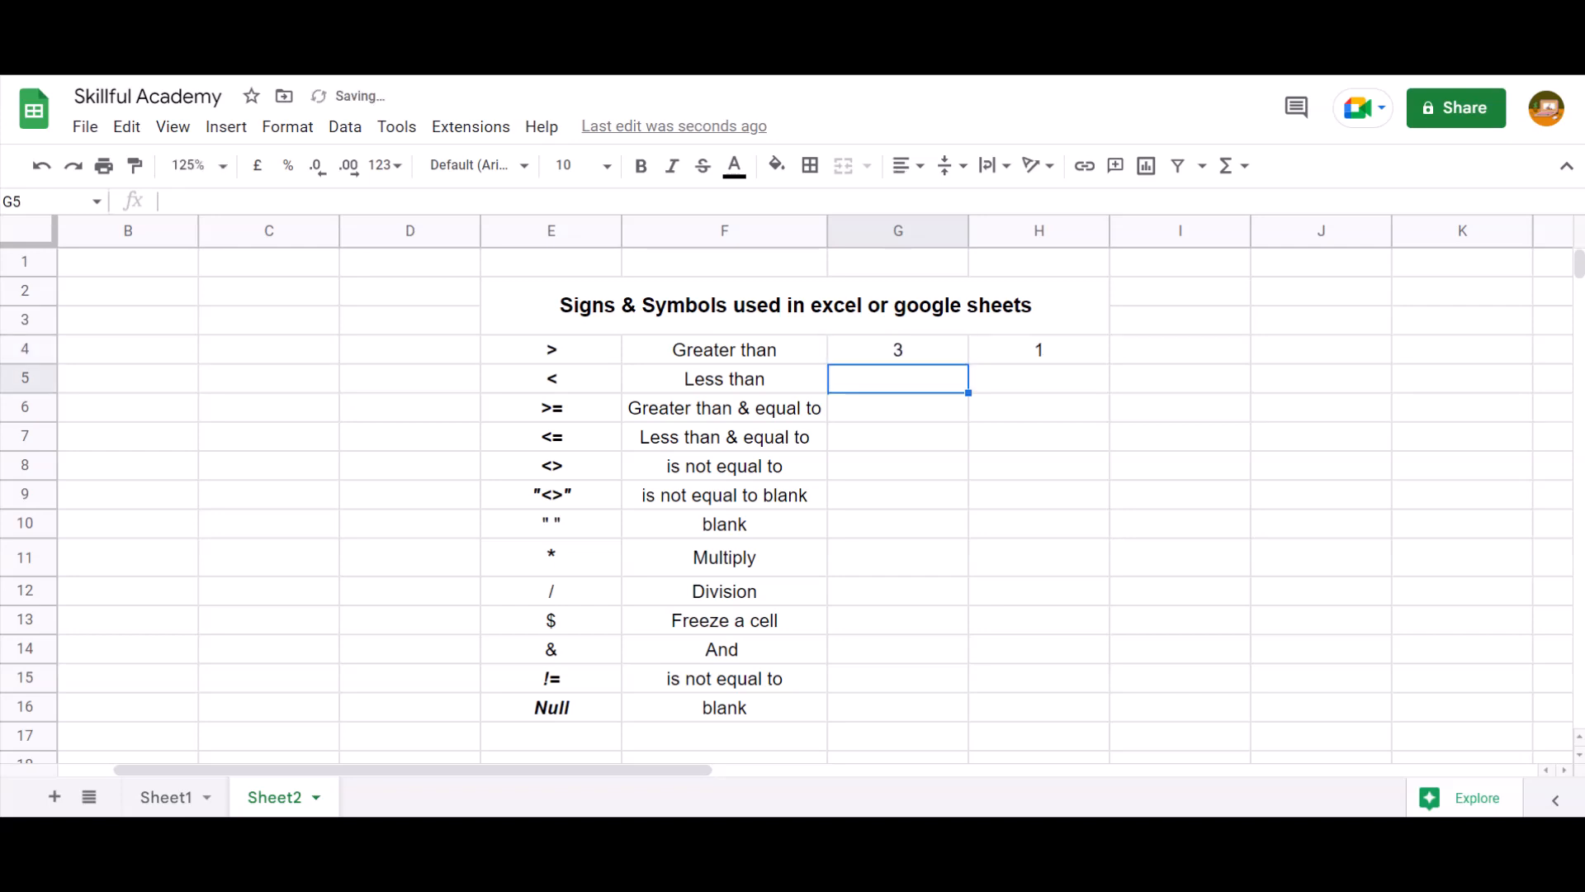
key("Right")
key("Up")
Test the greater-than formula further by setting G4 to 4, 5 and finally 6, and check H4
key("Left")
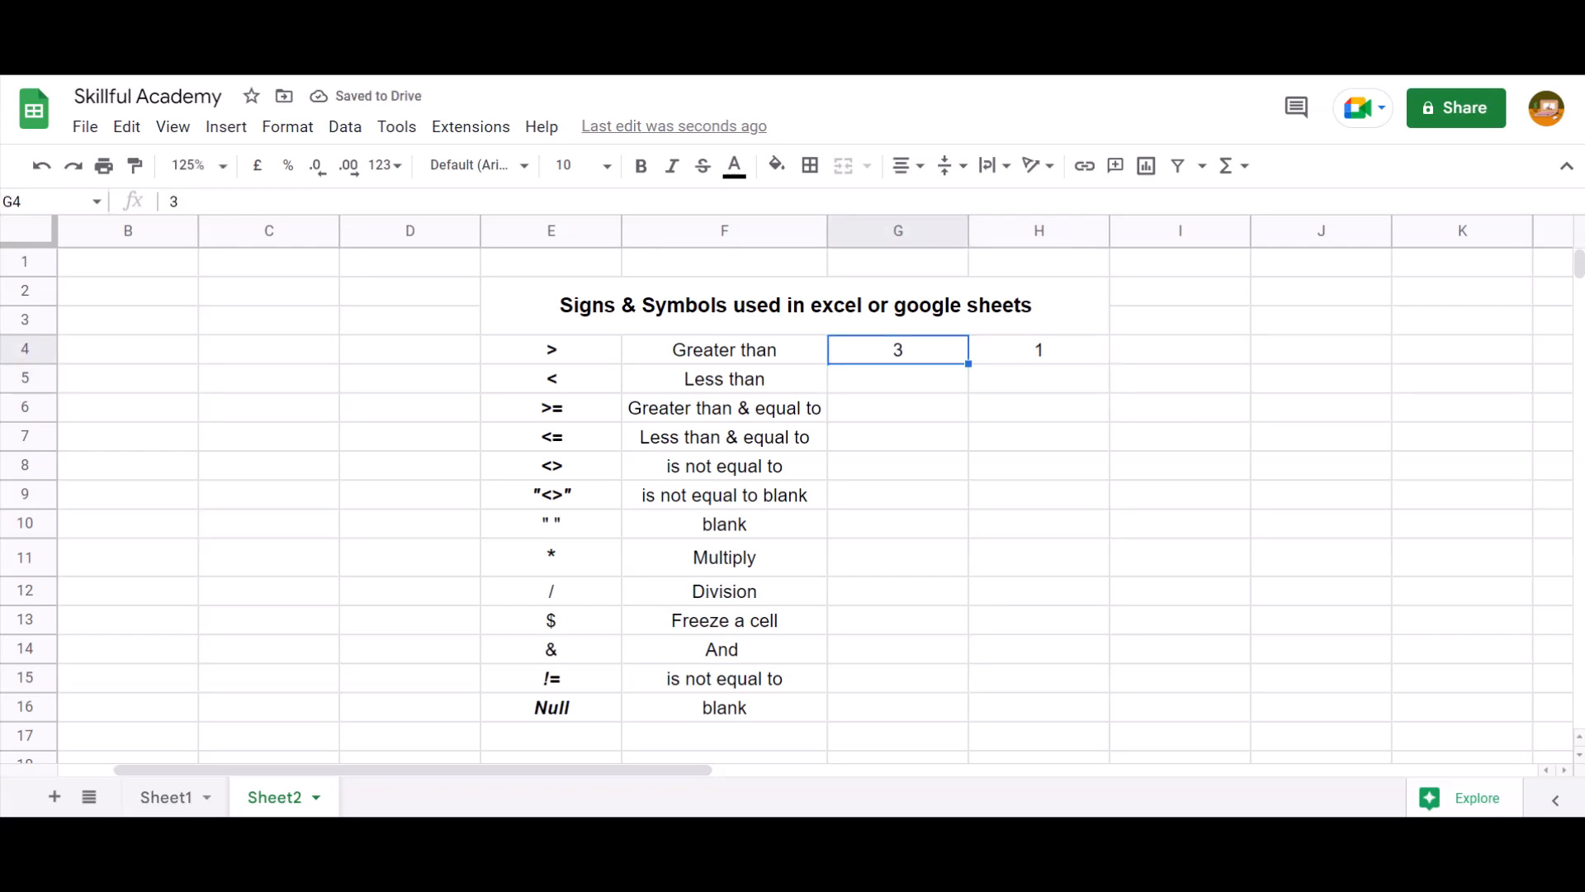
type("4")
key("Return")
key("Up")
type("5")
key("Return")
key("Up")
type("6")
key("Return")
key("Up")
key("Right")
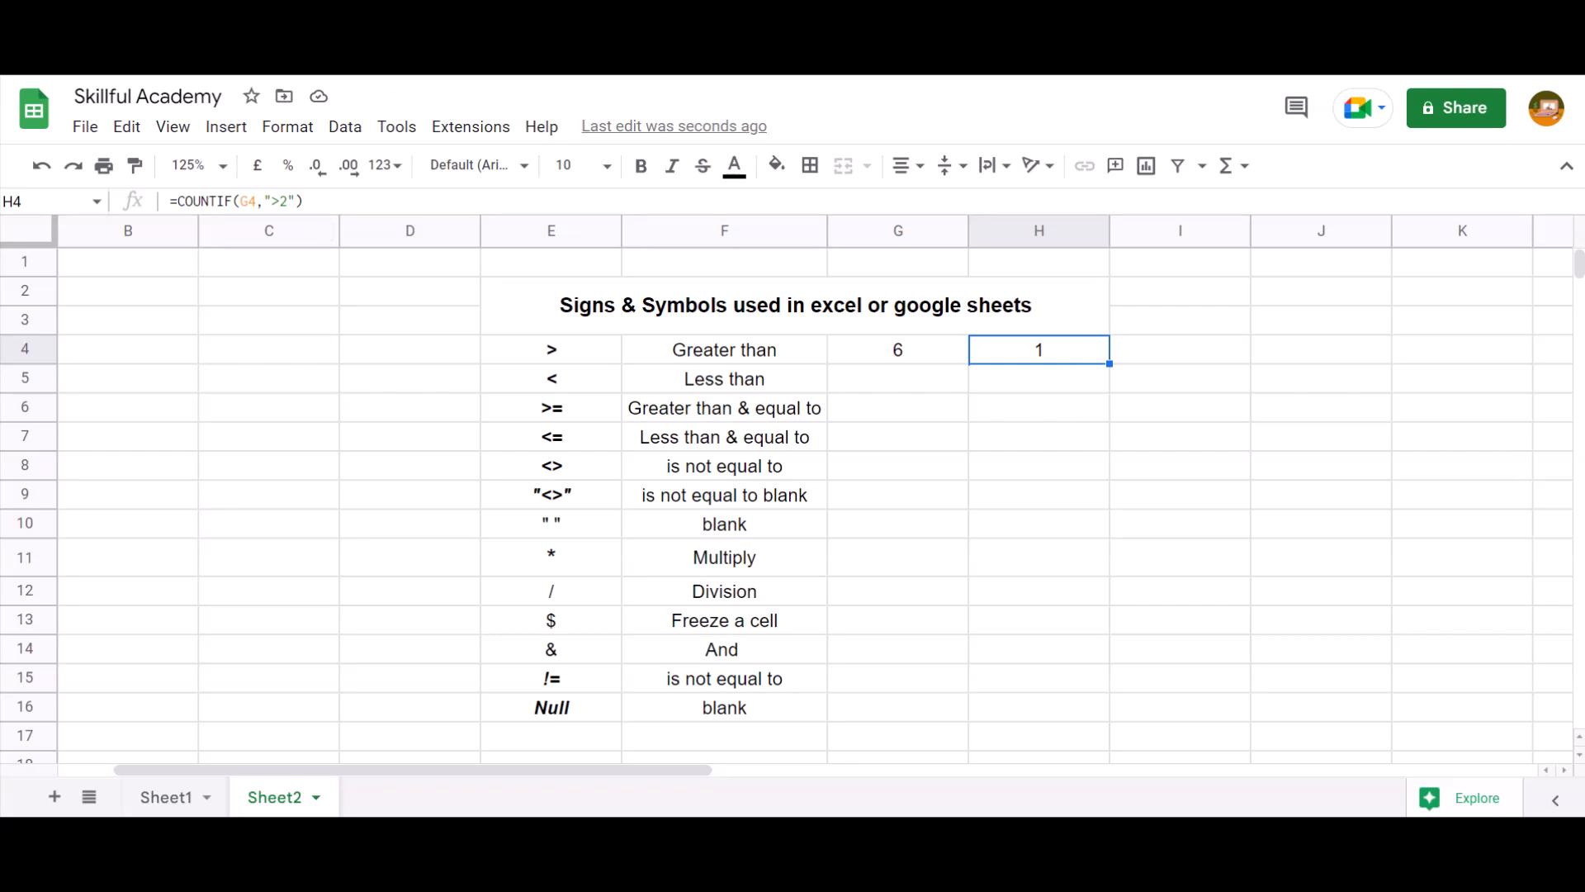
left_click(898, 350)
left_click(1040, 350)
Enter the sample number 5 in G5 of the "Less than" row
key("Down")
key("Left")
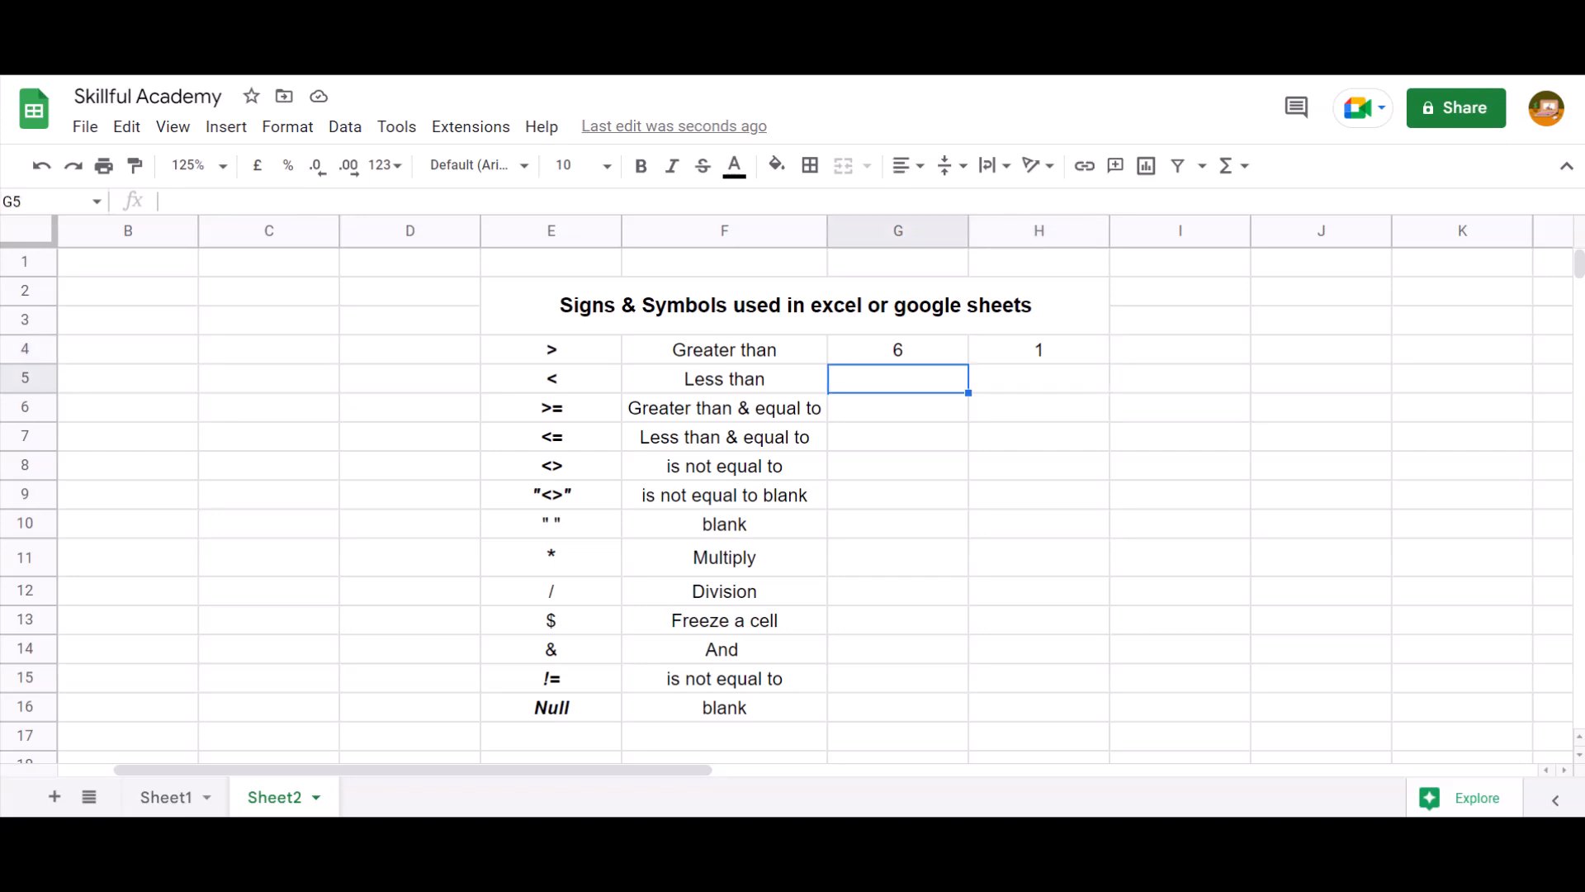
key("Up")
key("Down")
type("5")
key("Return")
key("Up")
Enter the formula =COUNTIF(G5,"<5") in H5 and centre its result horizontally
key("Right")
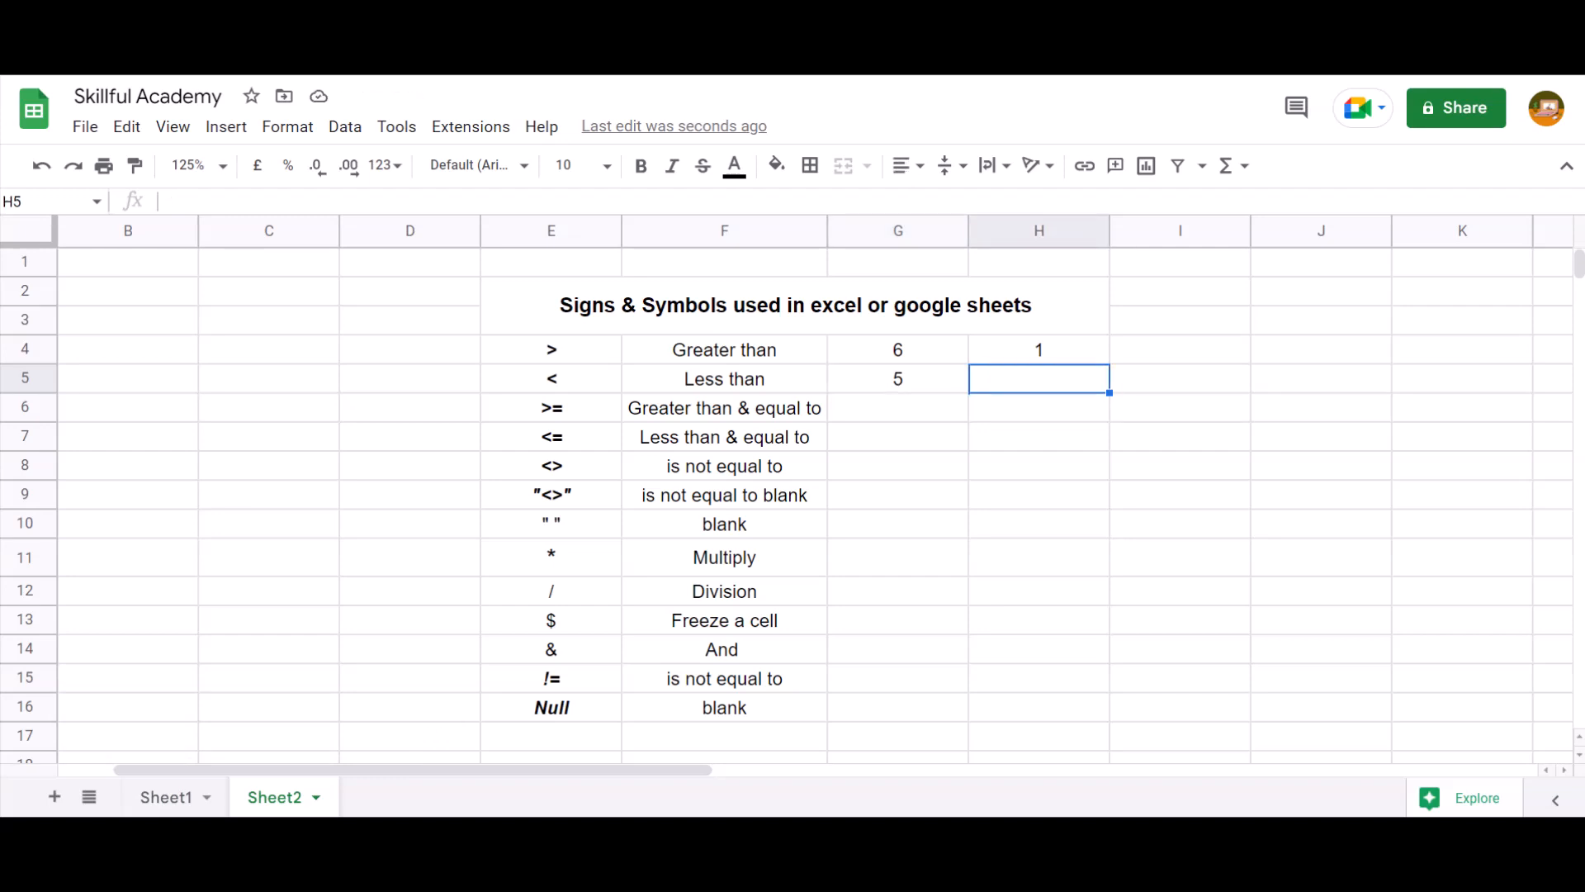
type("=countif")
key("Tab")
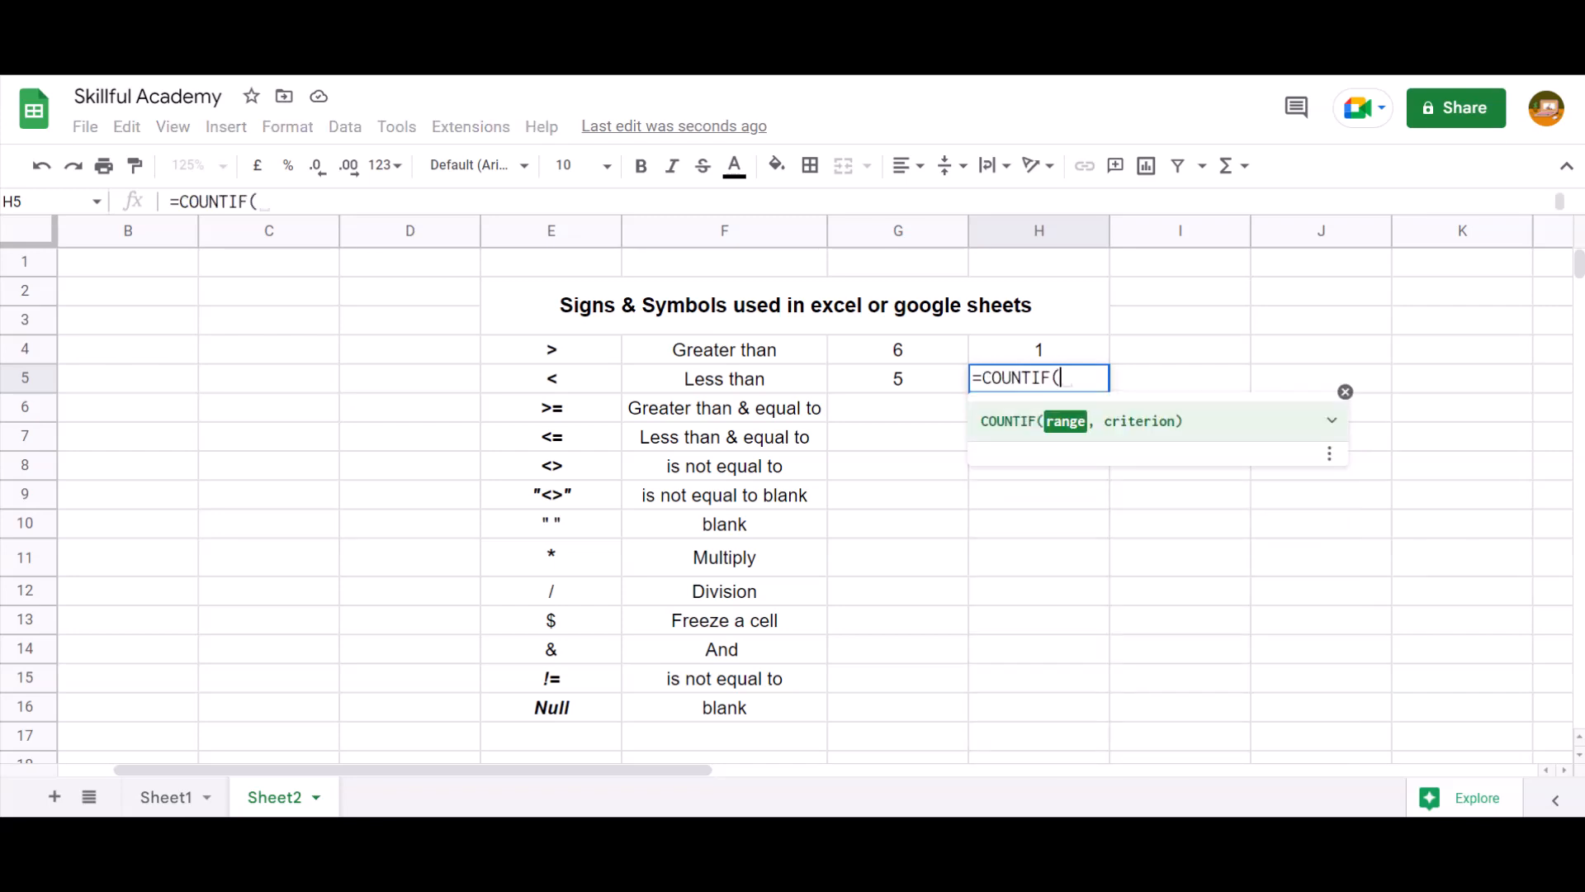
key("Left")
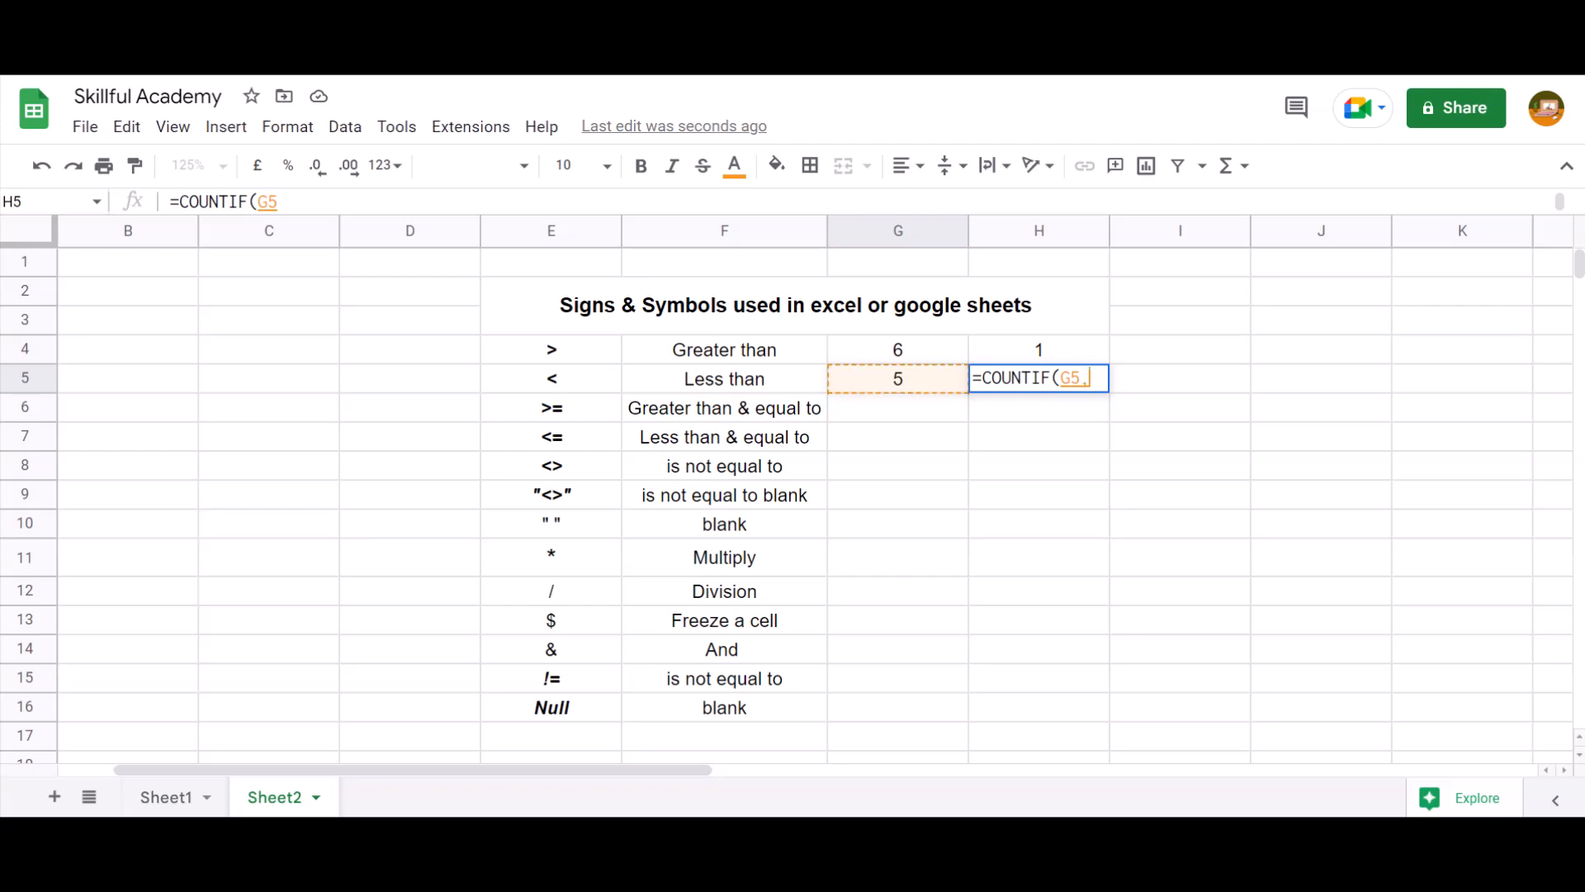
type(",\"")
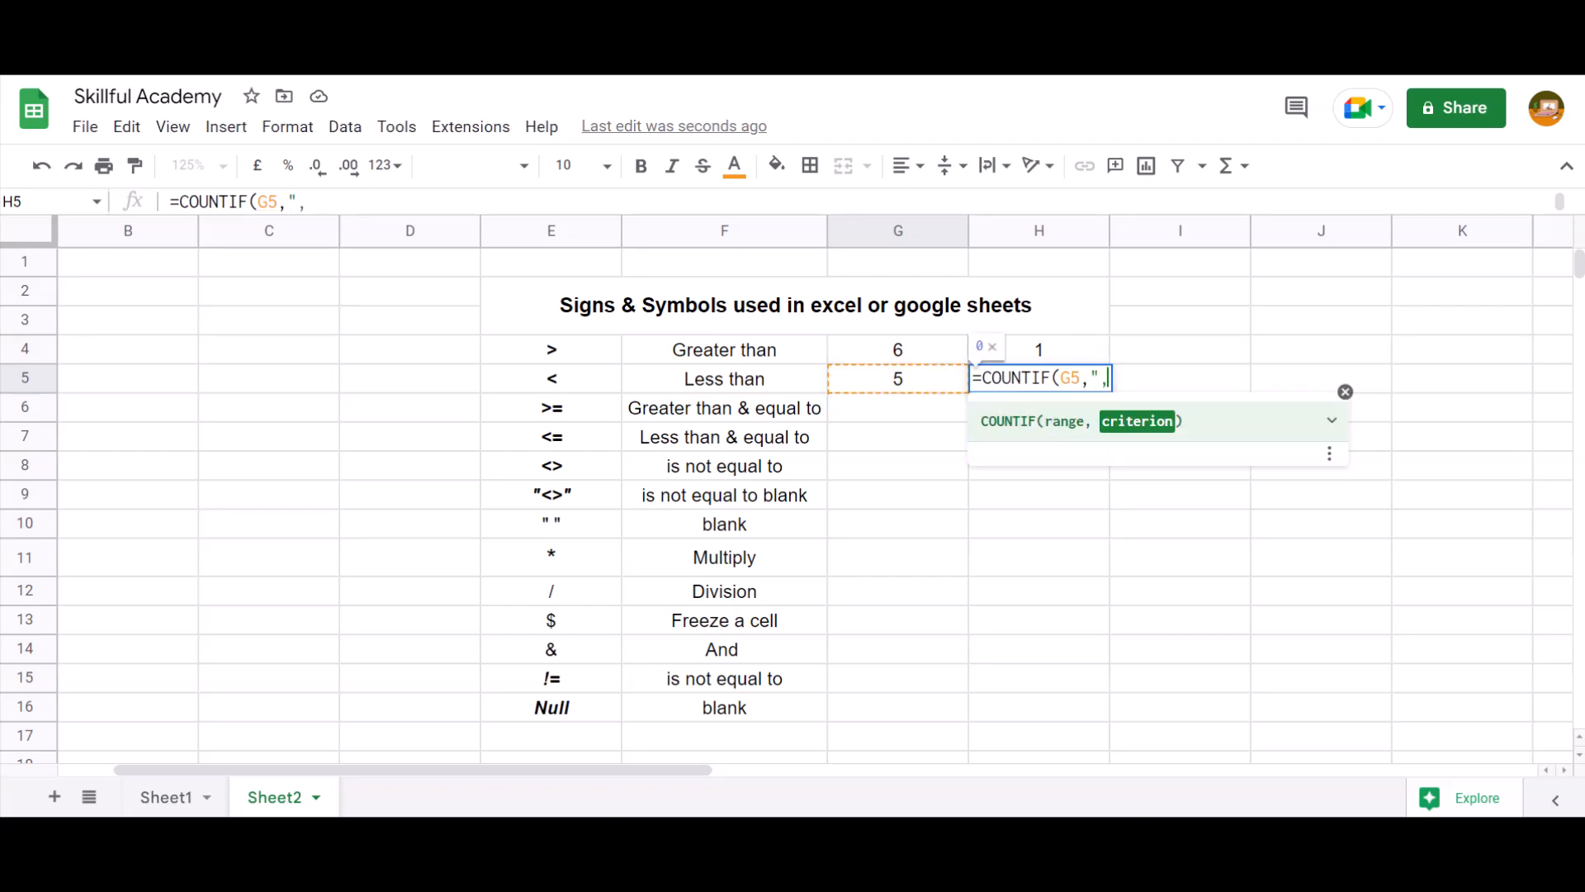
type("<5\")")
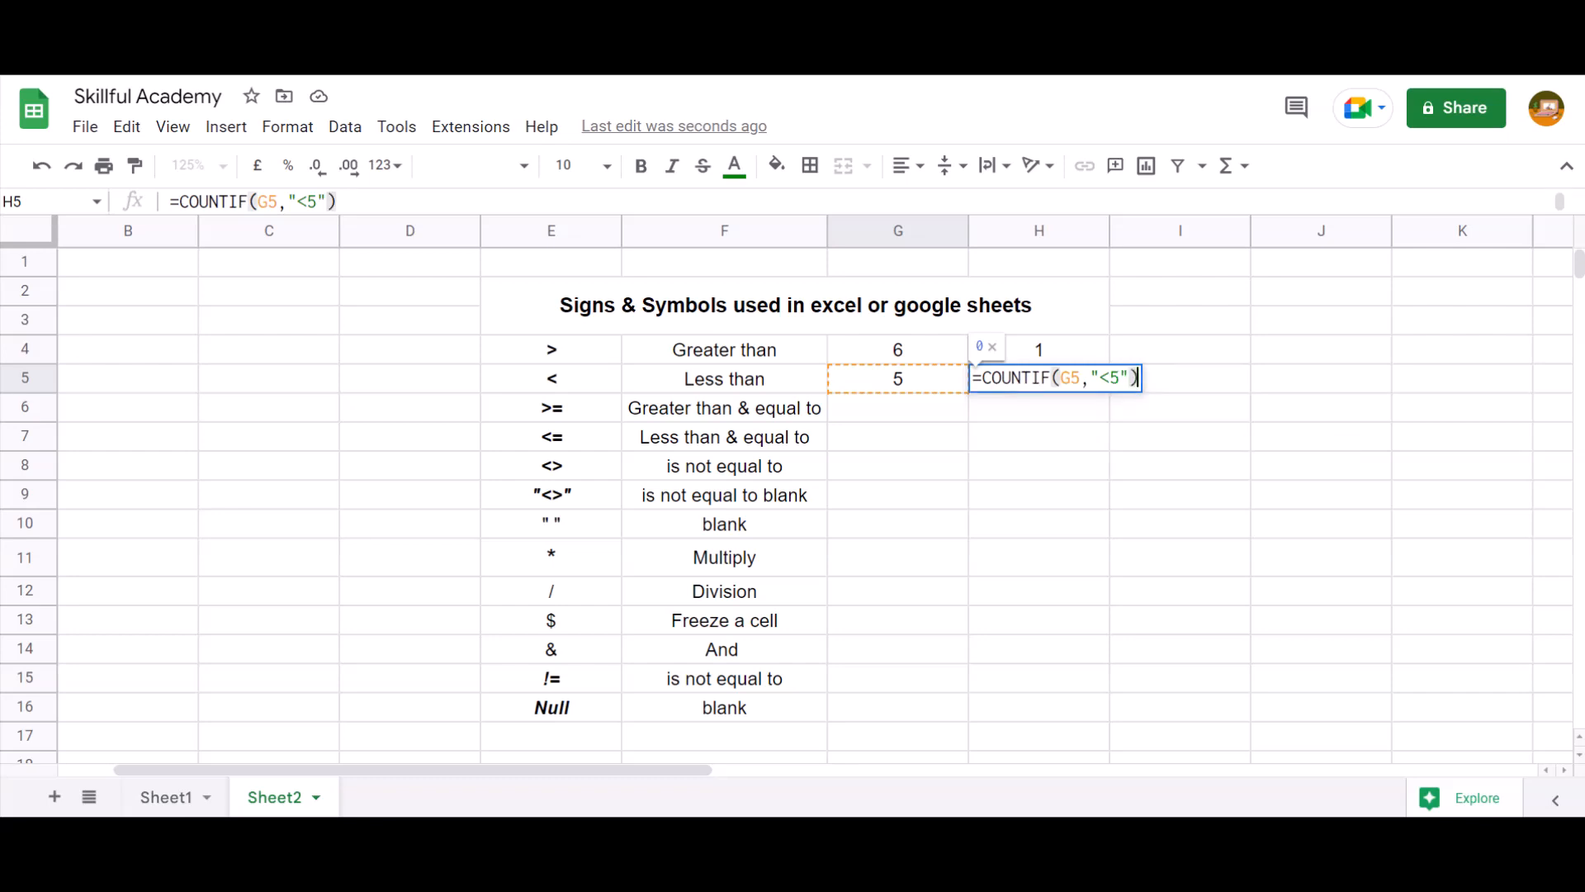
key("Return")
left_click(1039, 378)
key("alt+h")
key("a")
key("c")
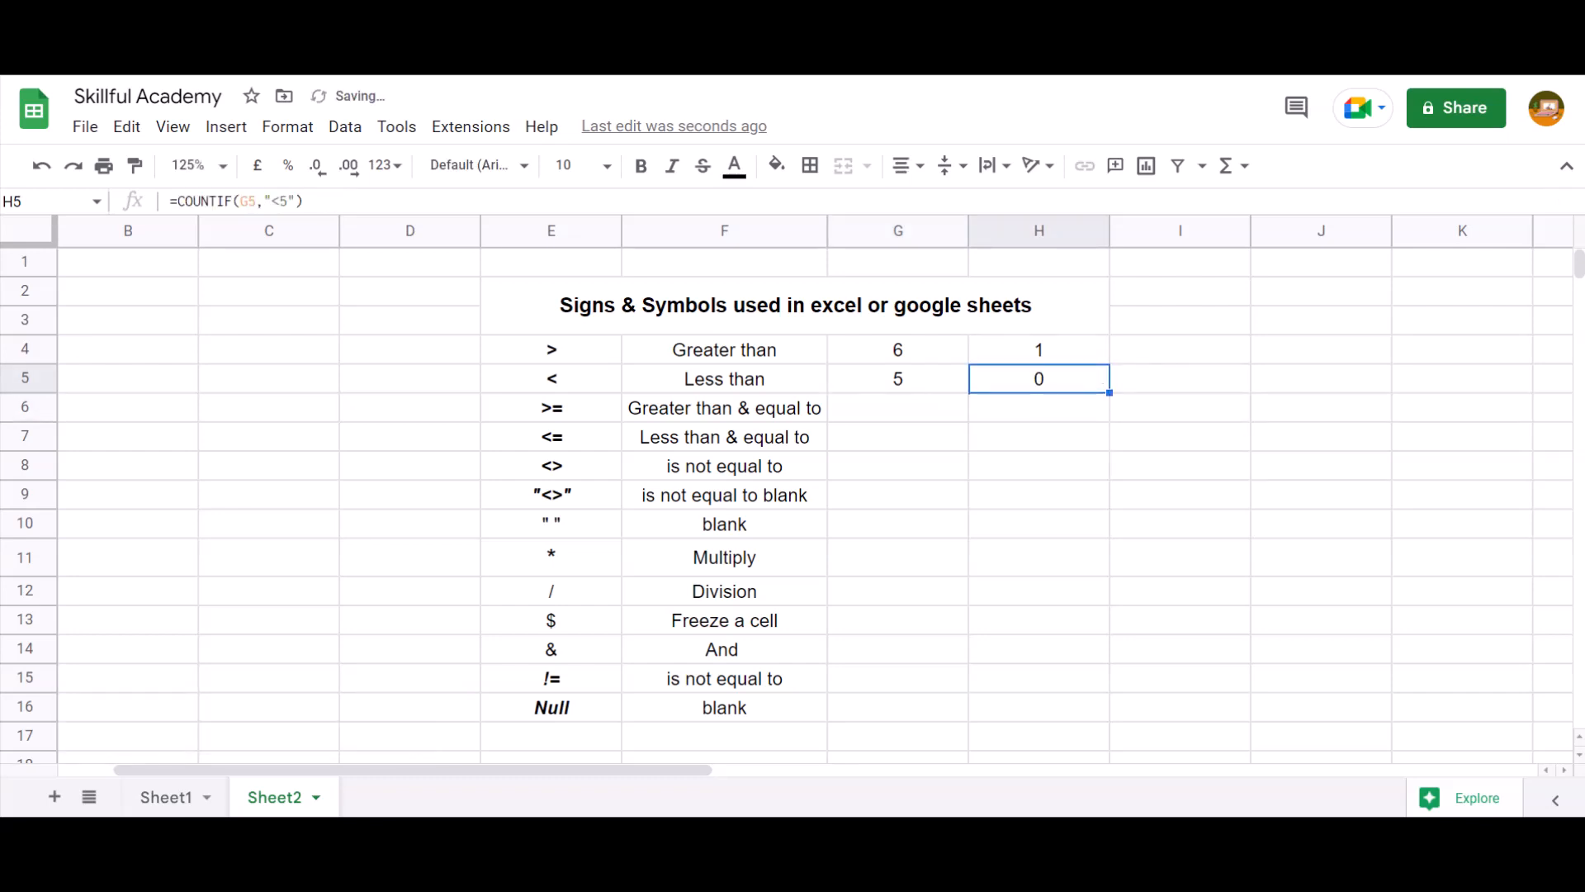
Set G5 to 4 to test the less-than formula, and check the result in H5
left_click(898, 379)
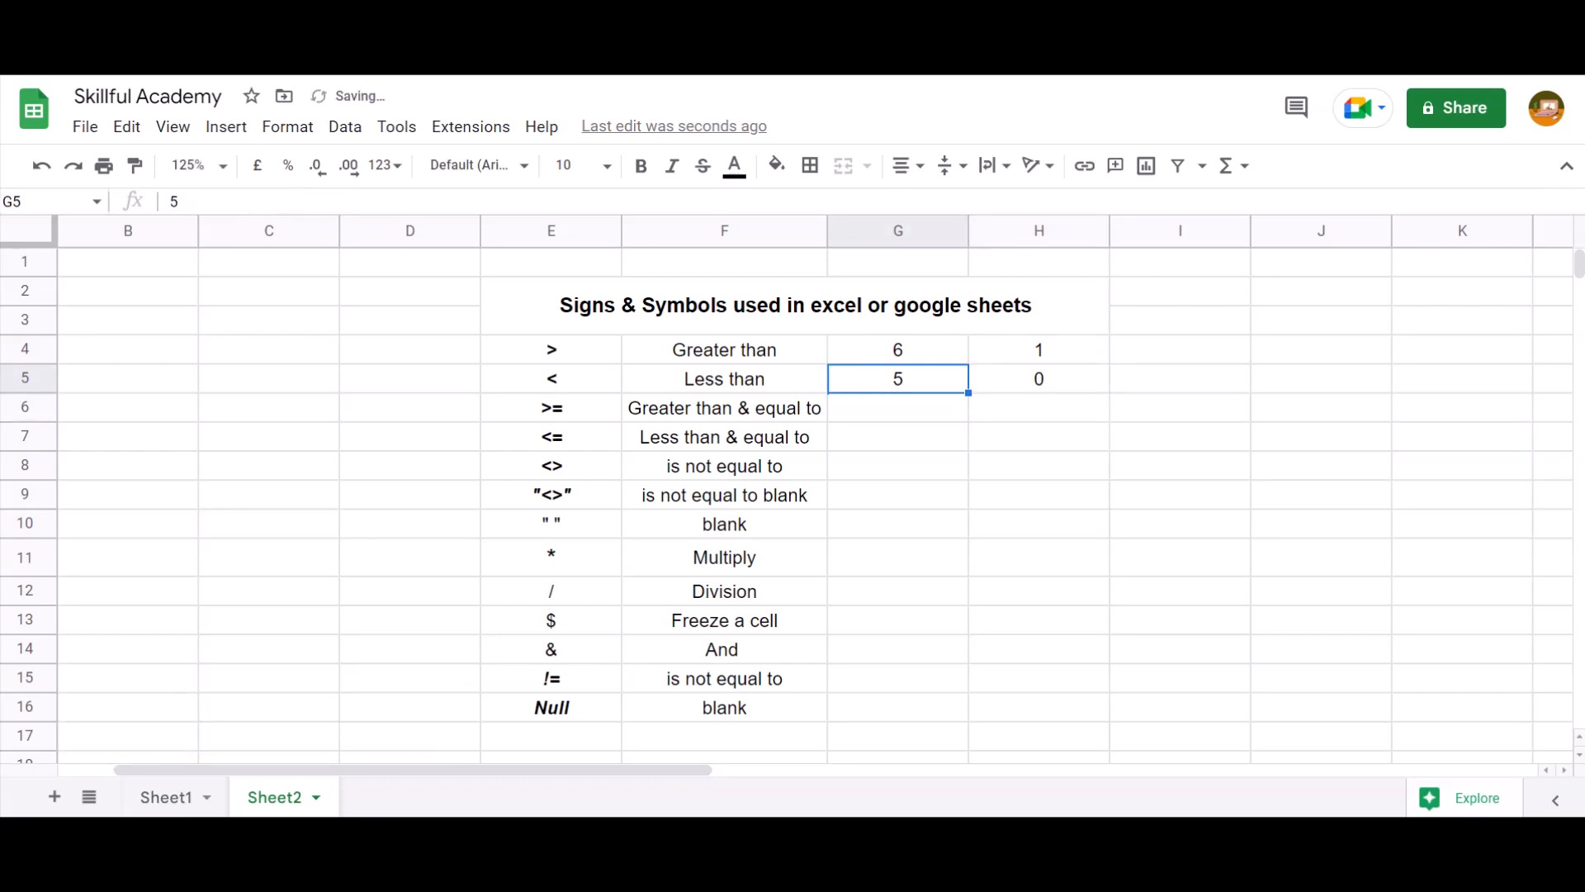
left_click(1040, 379)
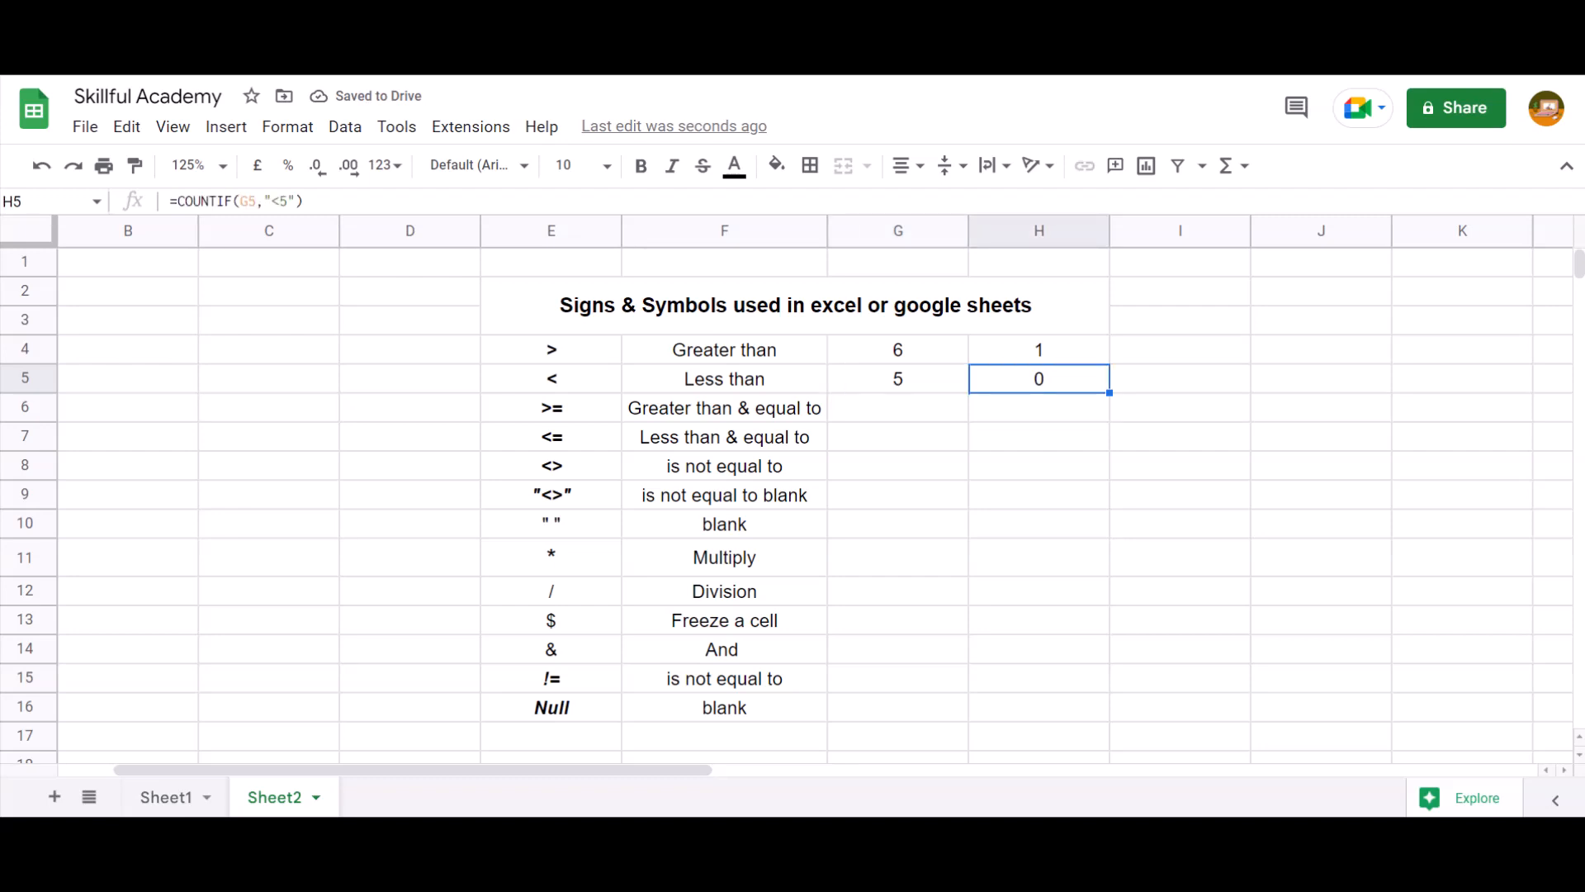
left_click(1039, 408)
left_click(898, 379)
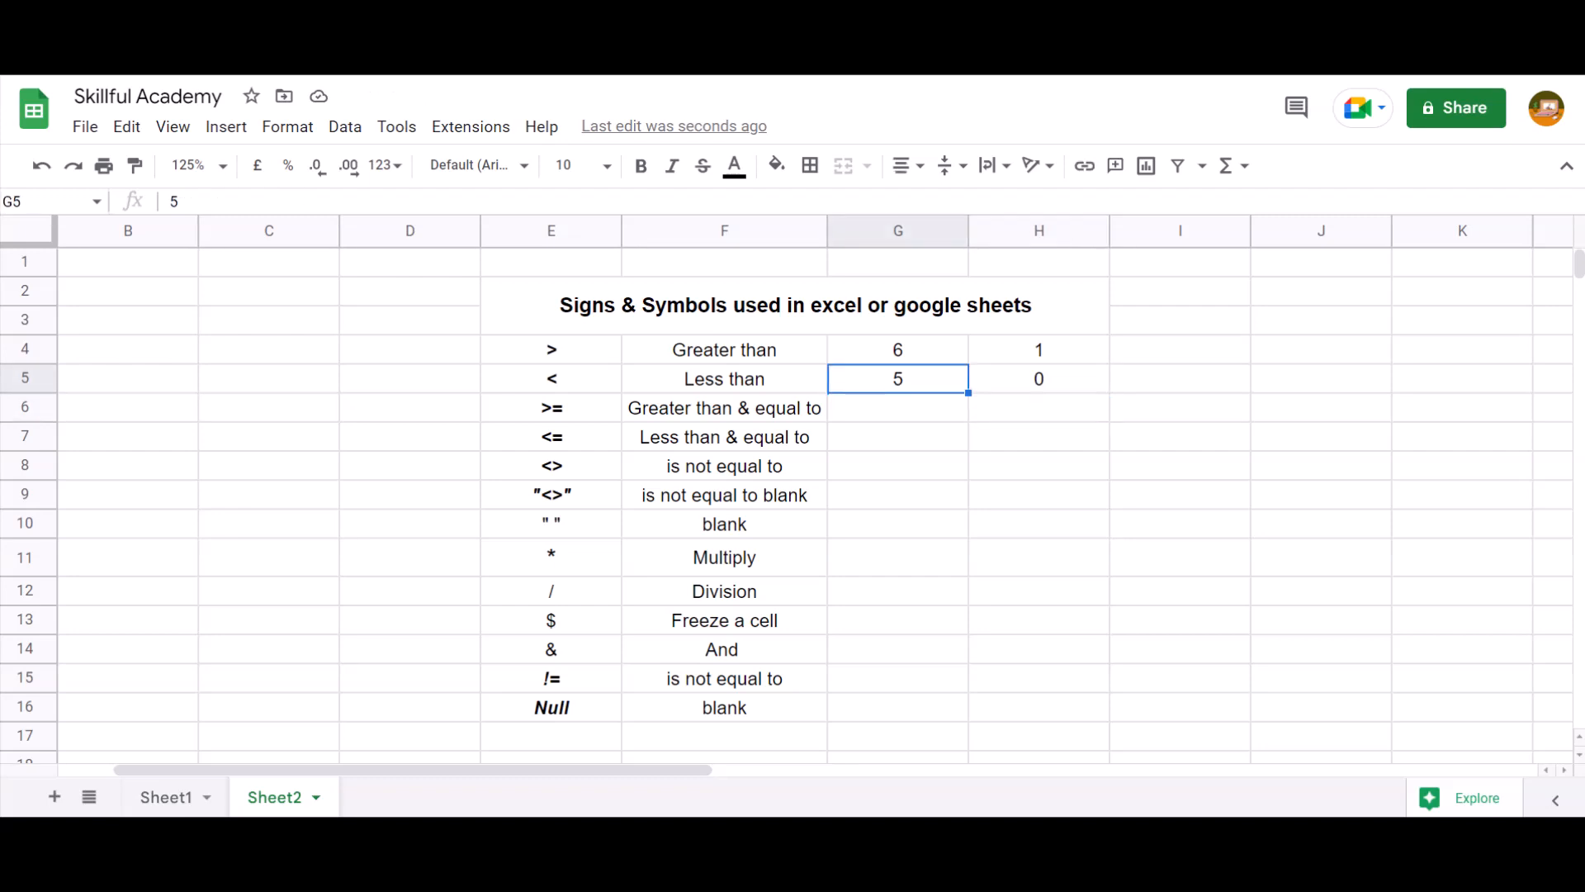
type("4")
key("Return")
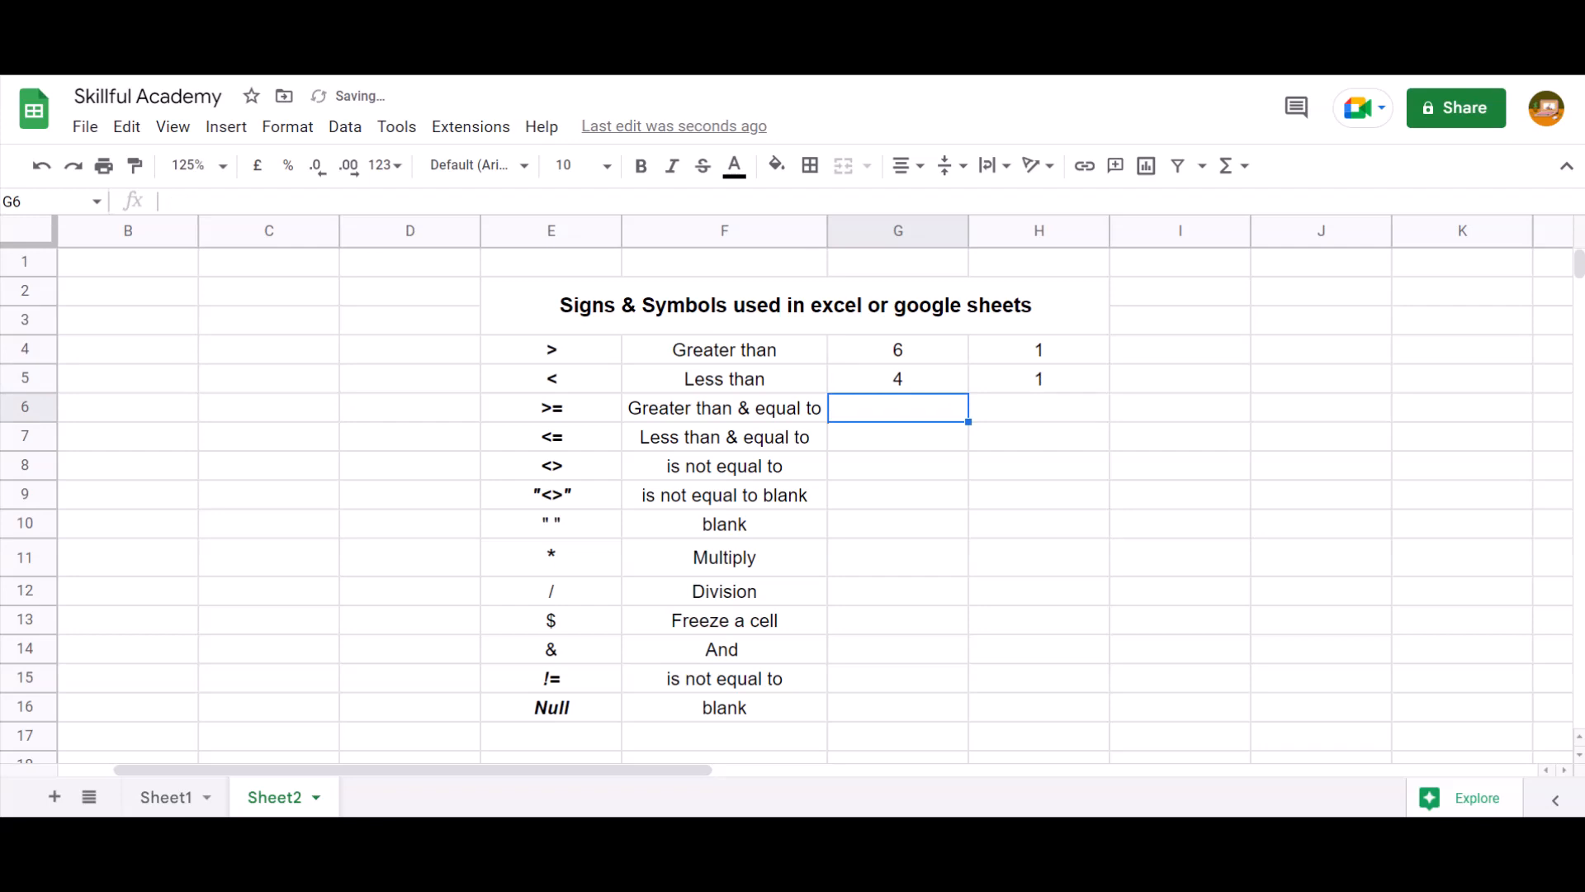
key("Up")
key("Right")
key("Down")
key("Up")
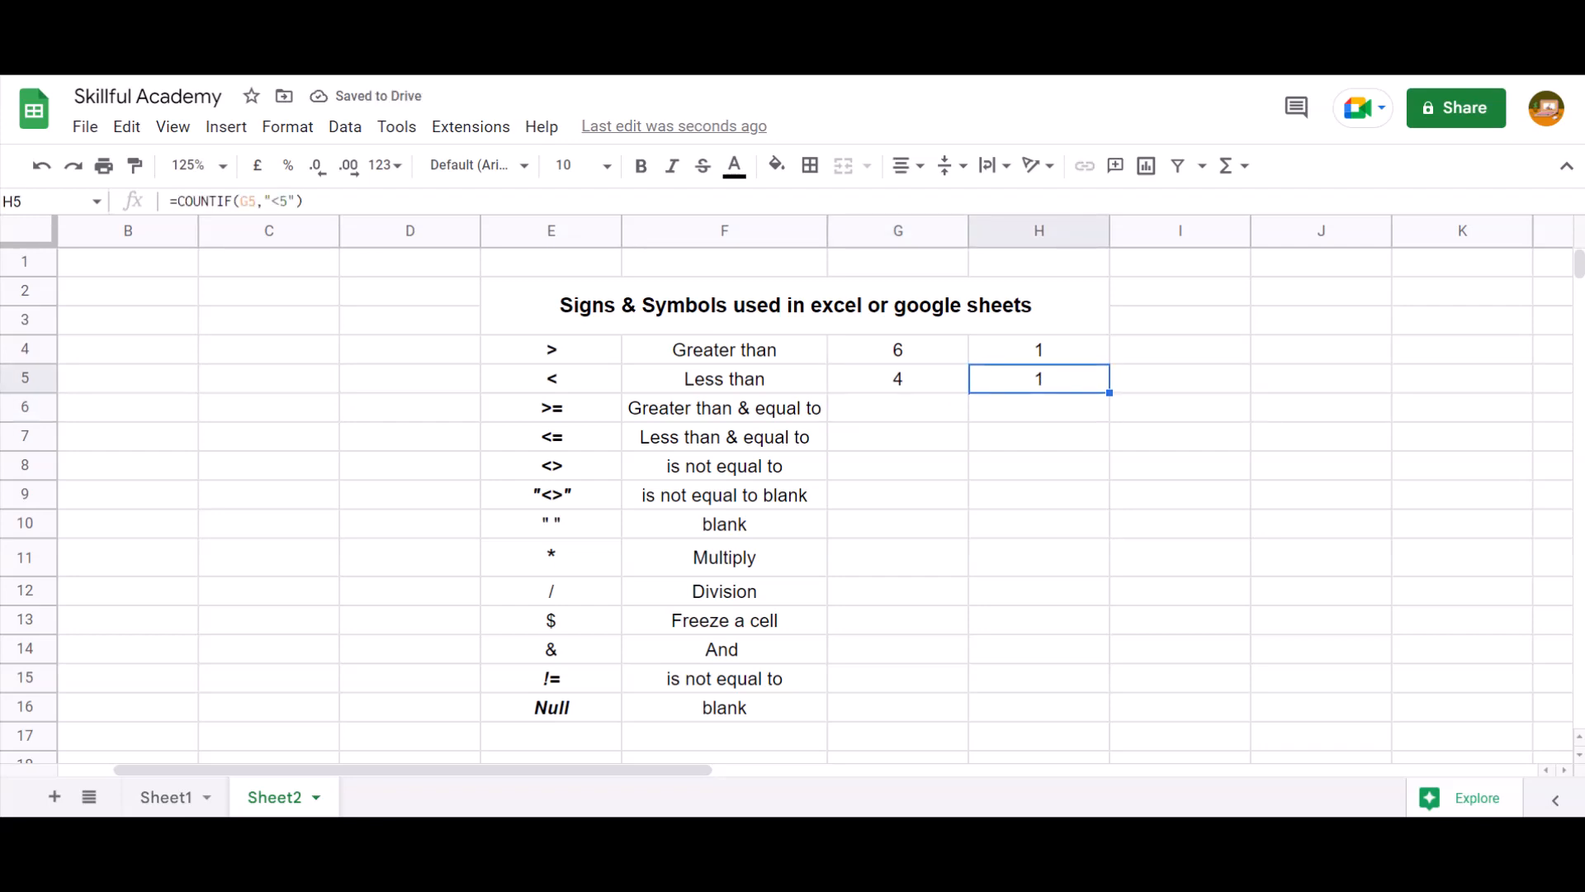
key("Up")
key("Down")
key("Down")
key("Up")
Copy the sample values in G4:G5 to G6:G7 for the two "equal to" comparison rows
key("Left")
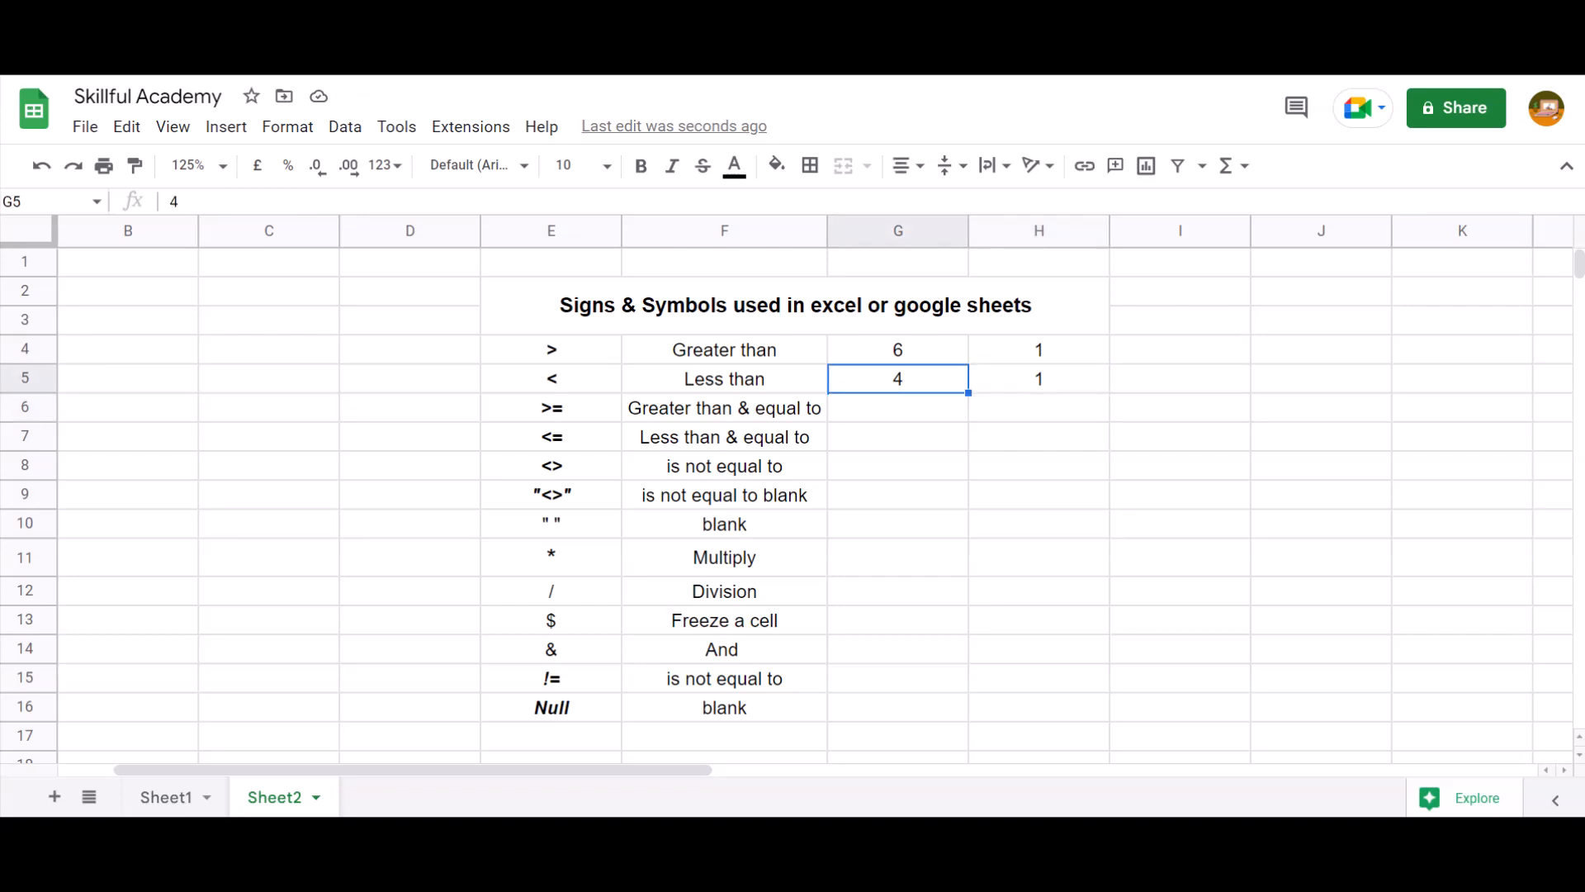
key("shift+Up")
key("ctrl+c")
key("Down")
key("ctrl+v")
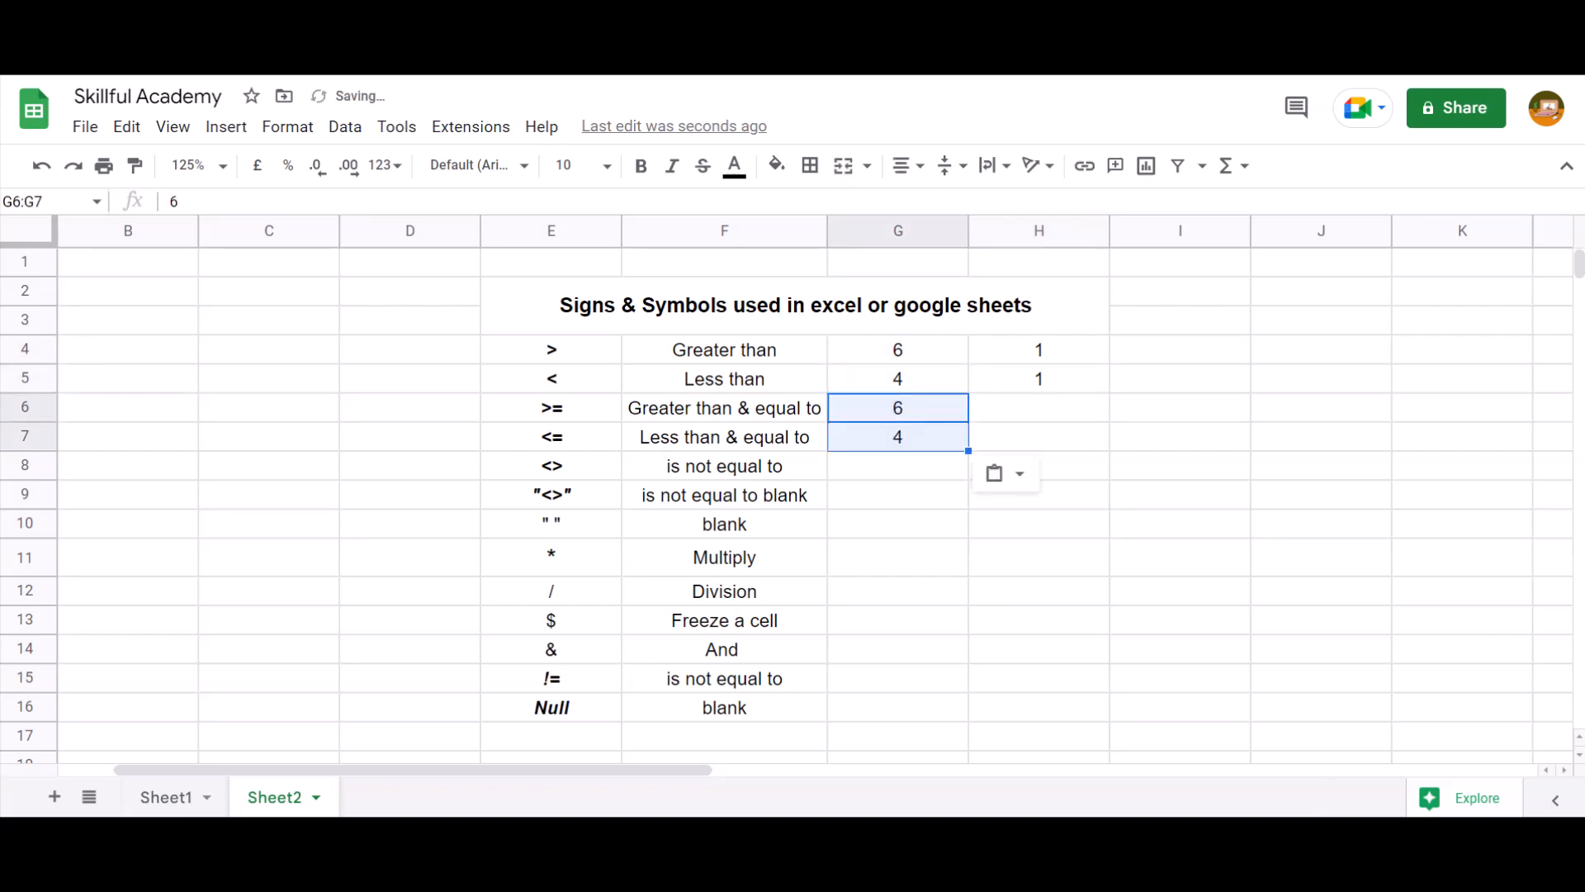
key("Down")
key("Left")
key("Up")
key("Right")
key("Down")
key("Left")
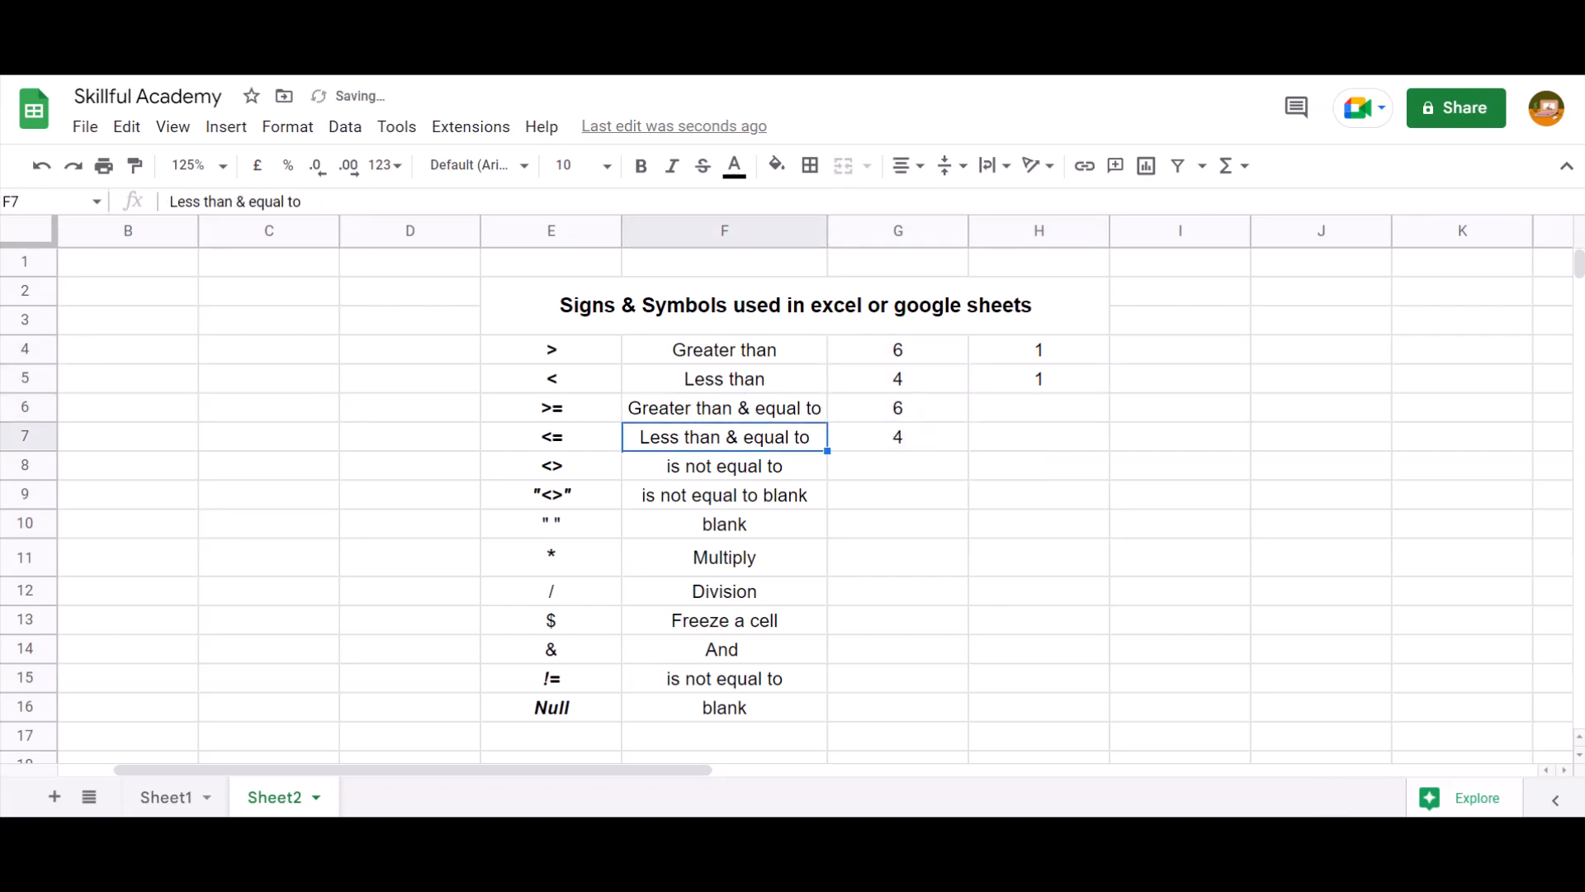
Enter the formula =COUNTIF(G6,">=6") in H6 and centre its result horizontally
key("Right")
key("Up")
key("Right")
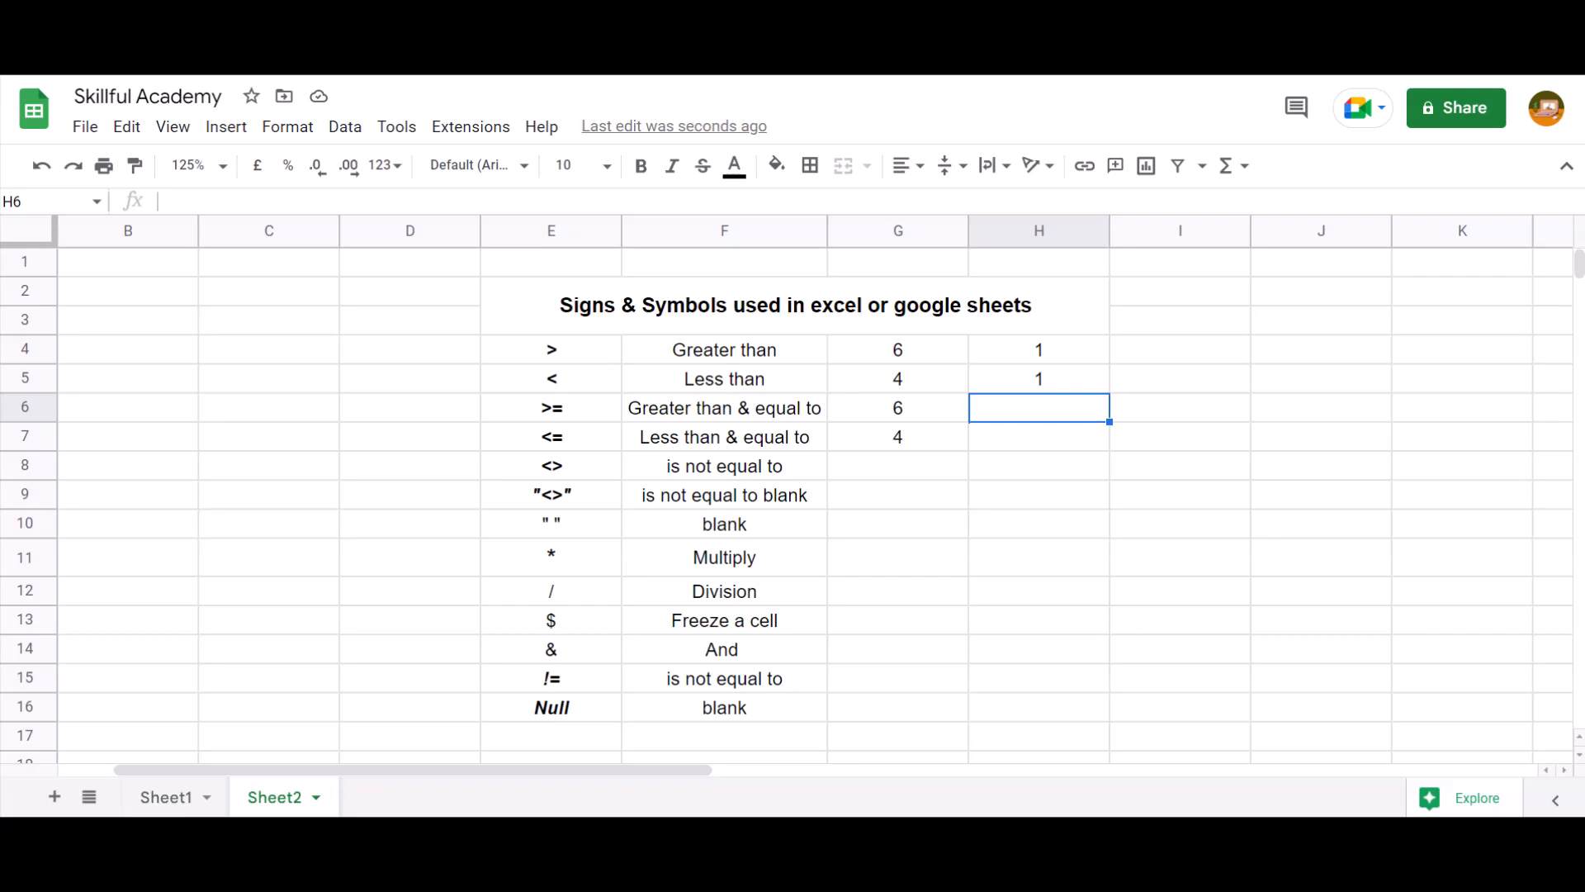
type("=countif")
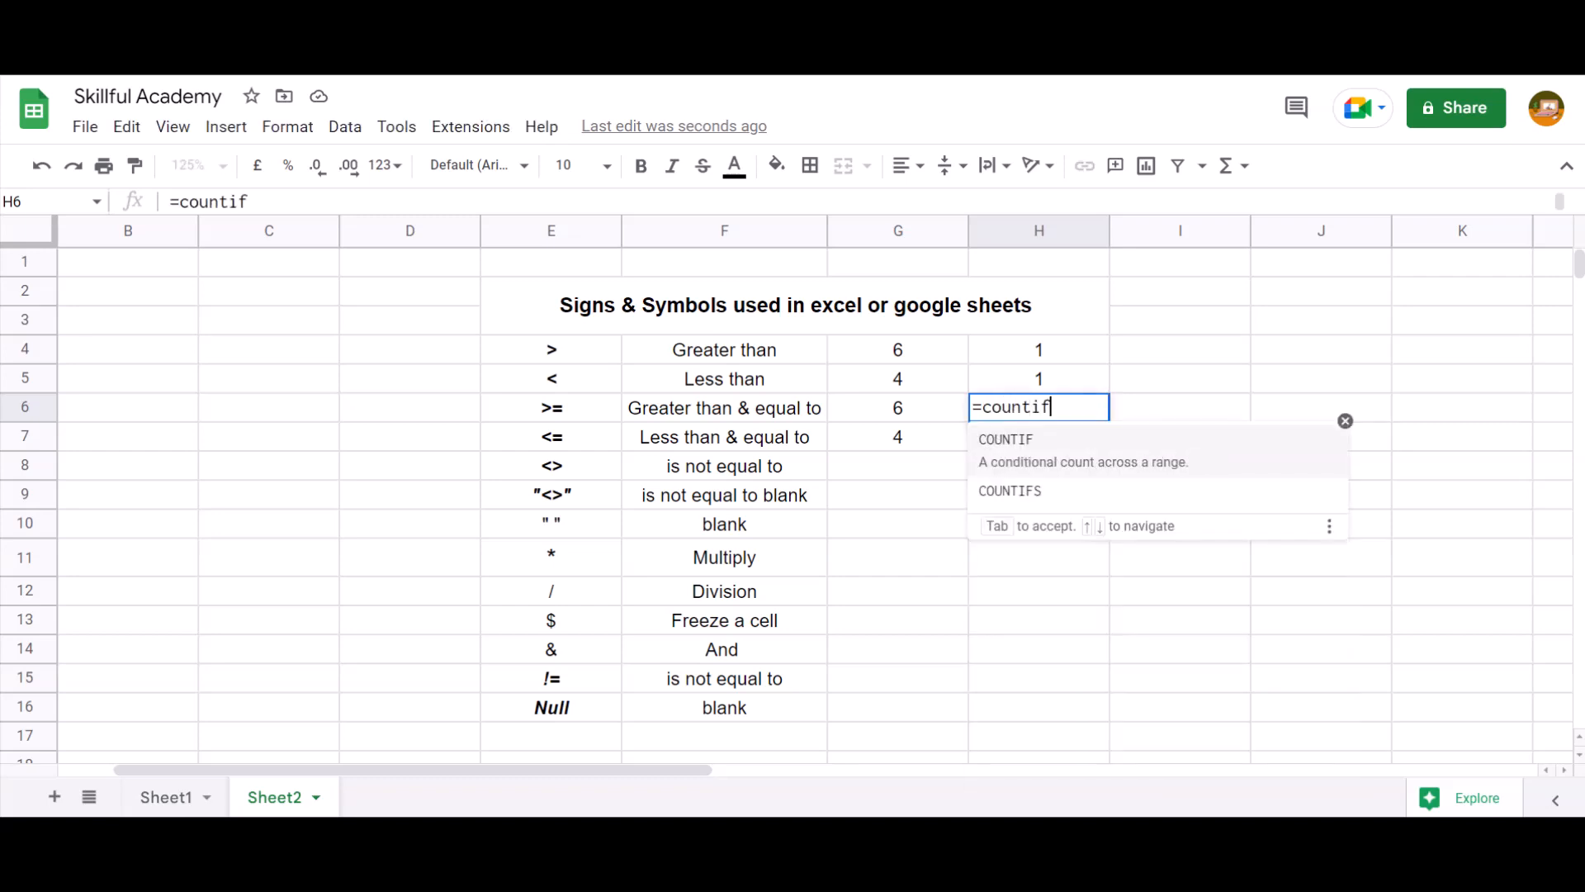
key("Tab")
key("Left")
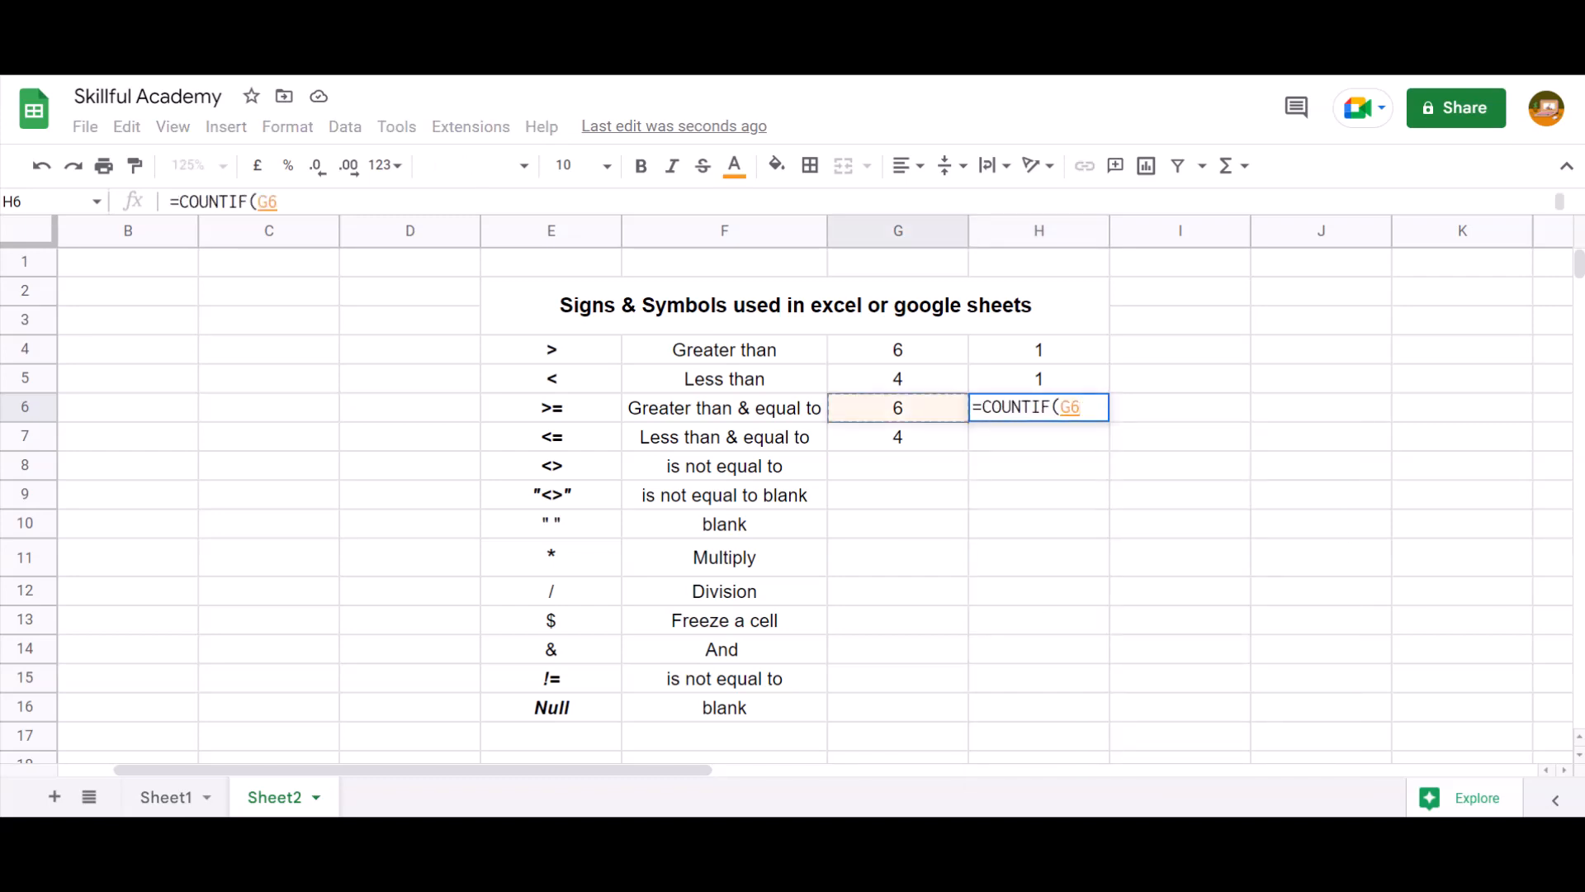
type(",")
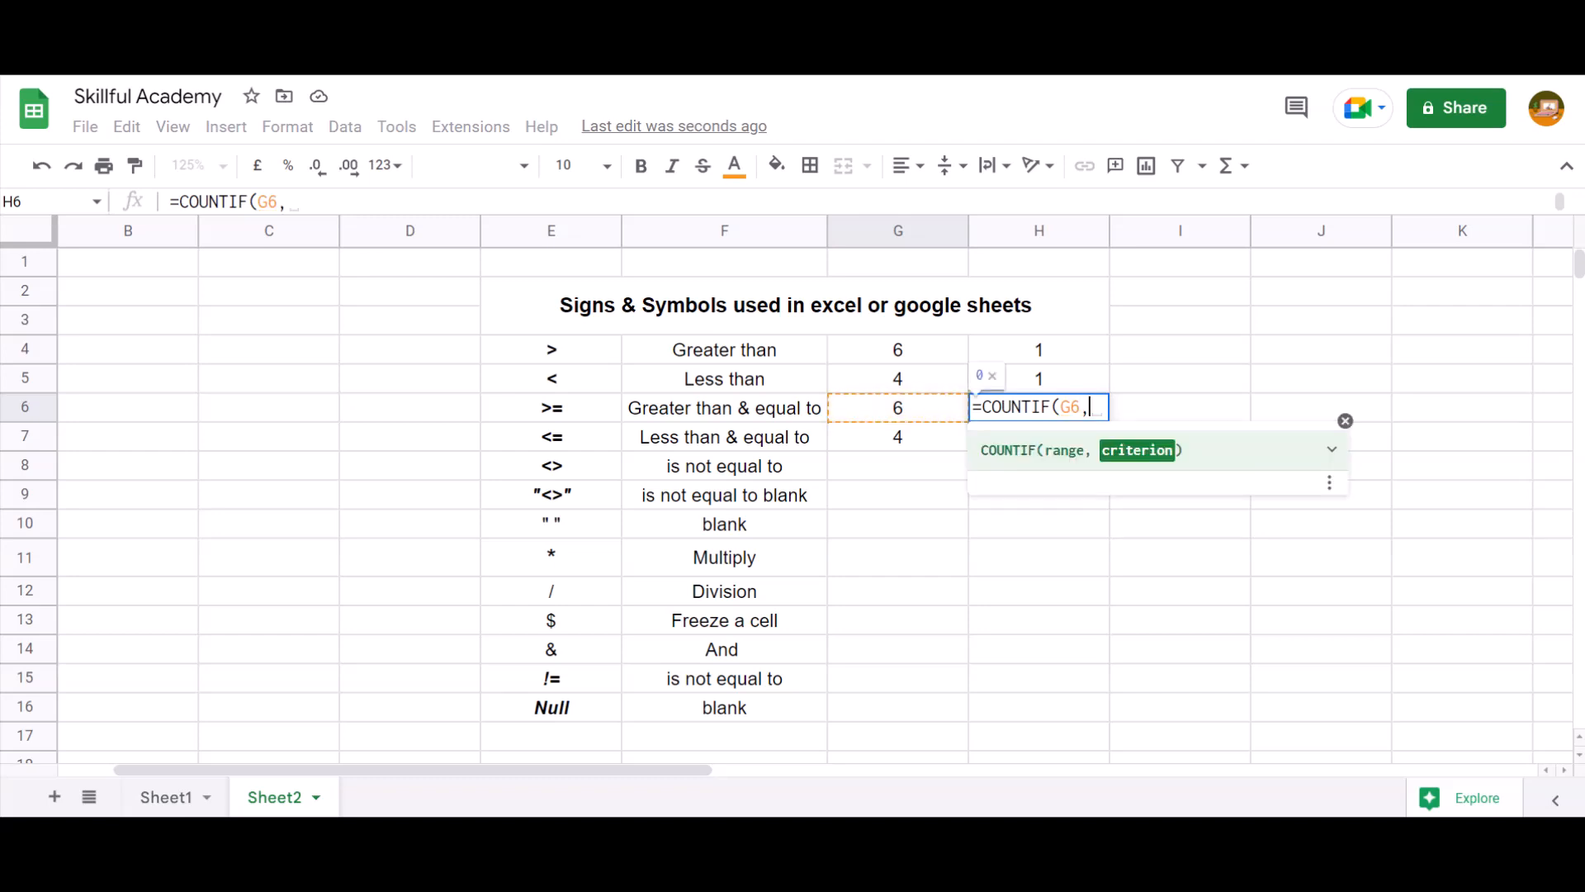
type("\">")
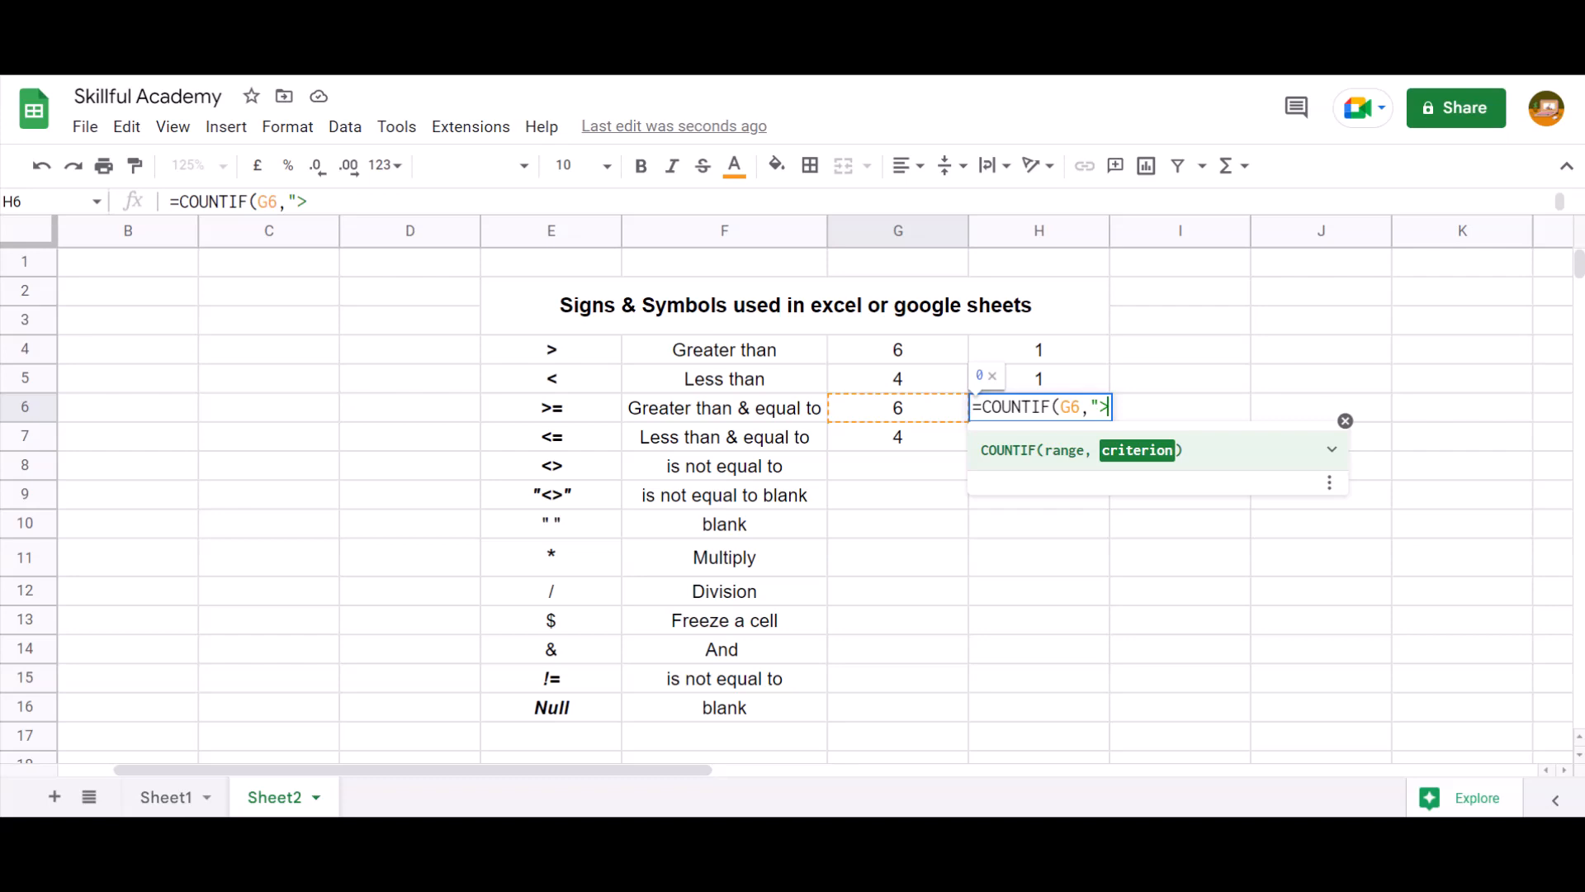
type("=6\")")
key("Return")
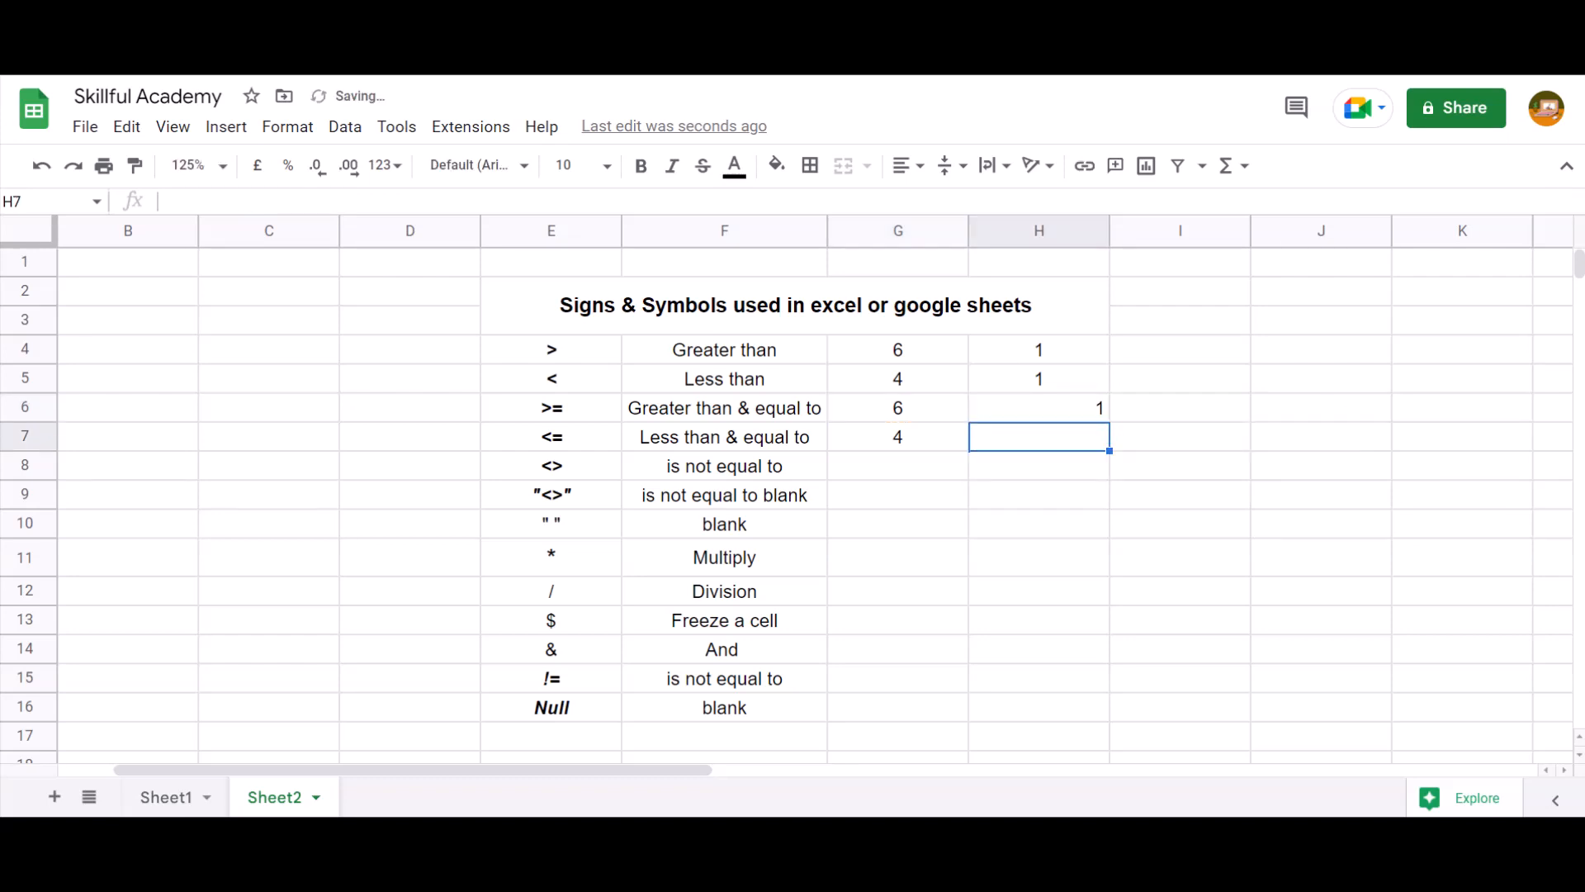
key("Up")
key("ctrl+shift+e")
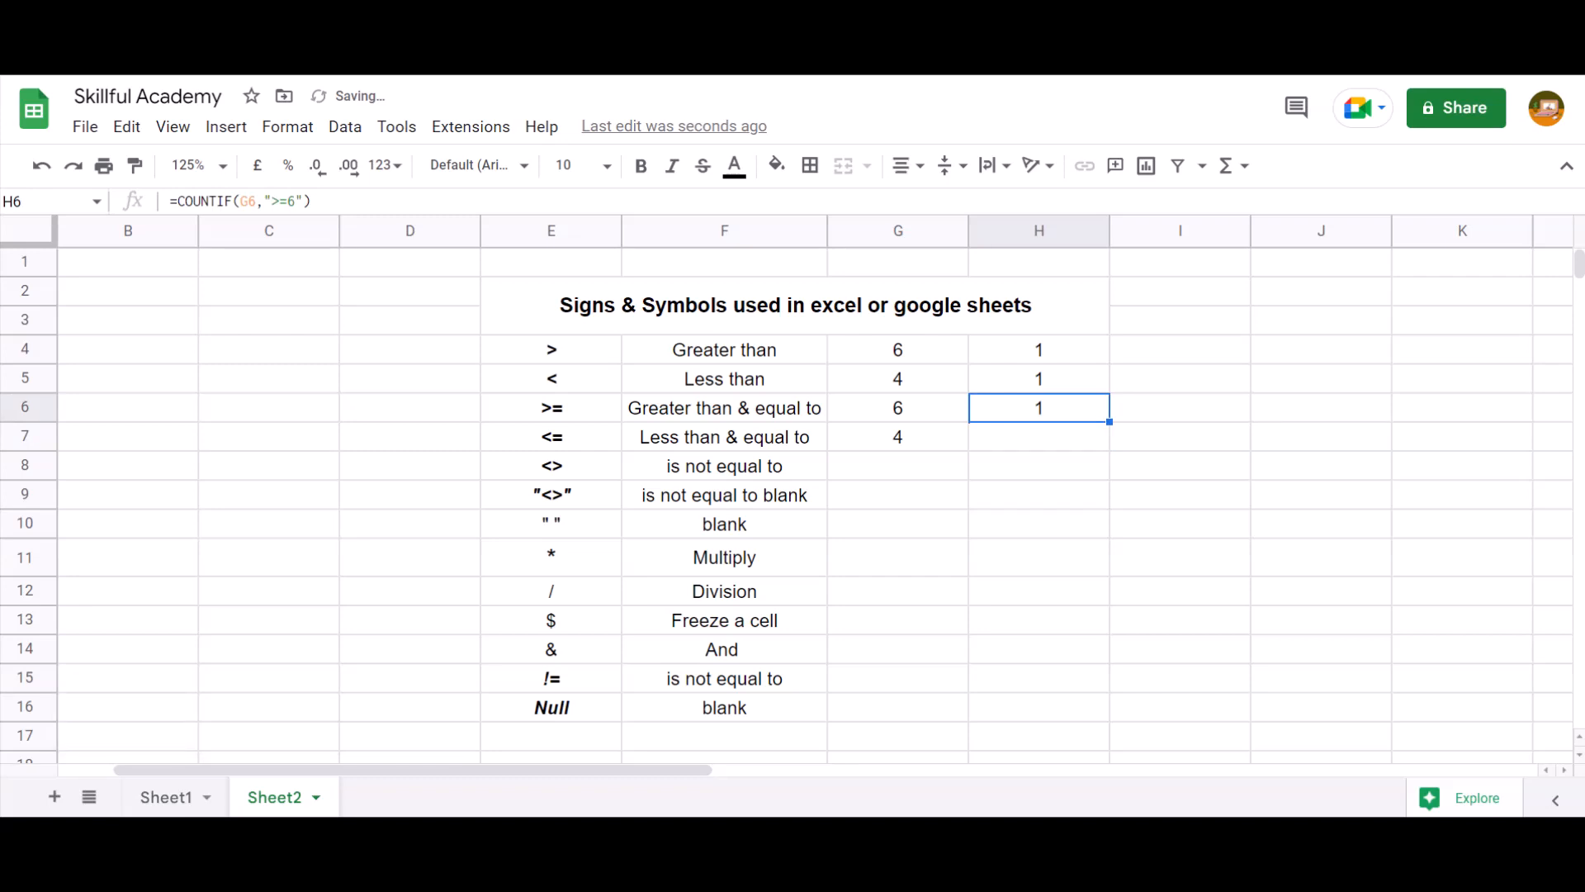
Set G6 to 5 to test the greater-than-or-equal formula, and check H6
key("Left")
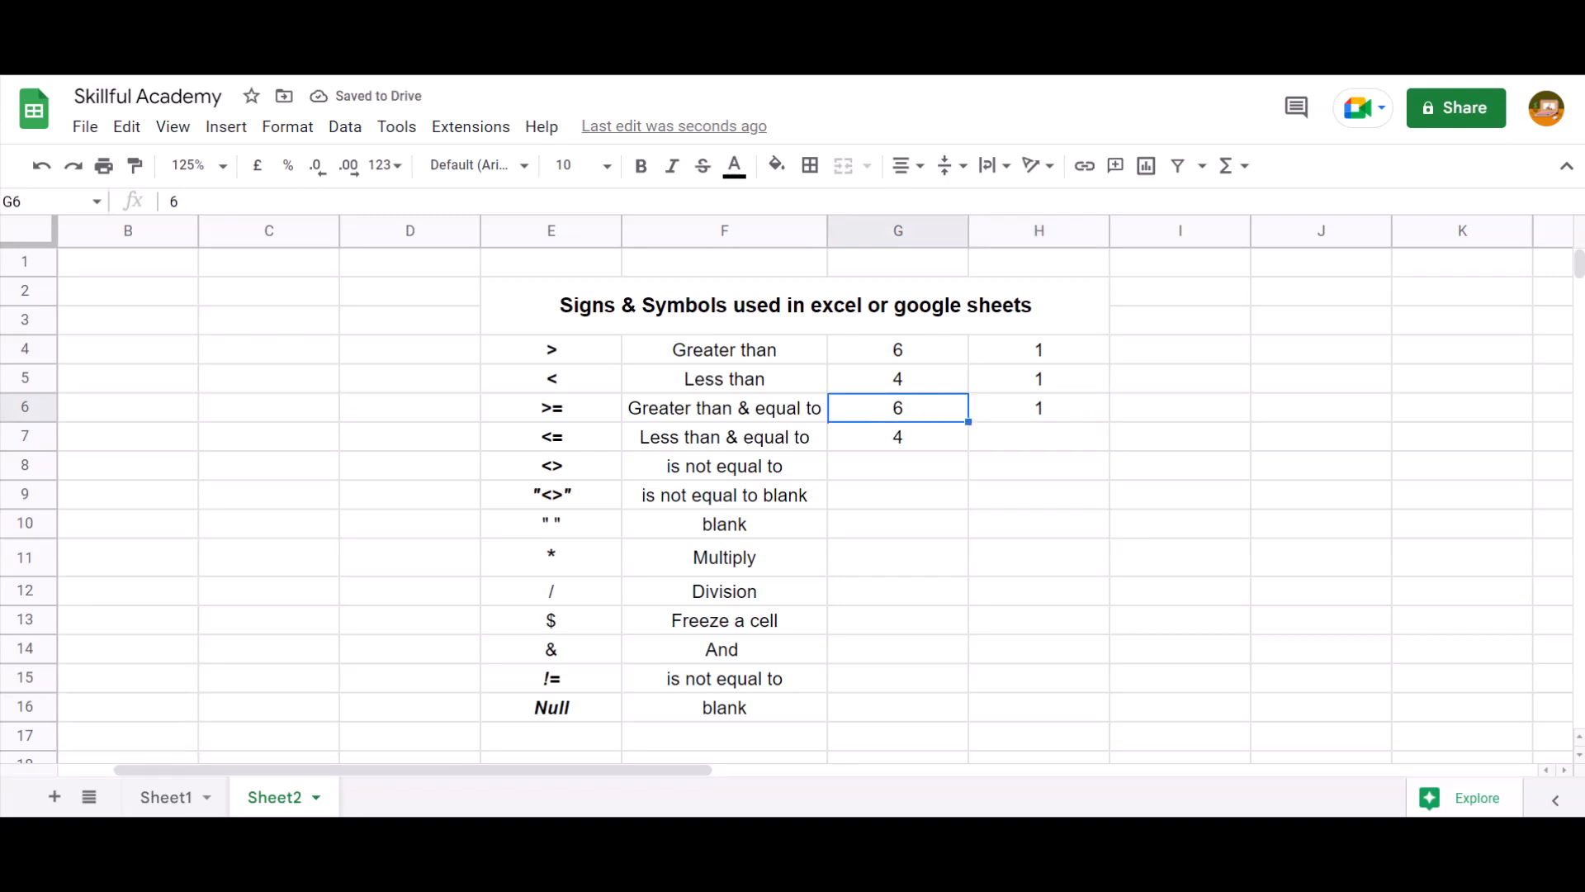
key("Right")
key("Left")
type("5")
key("Return")
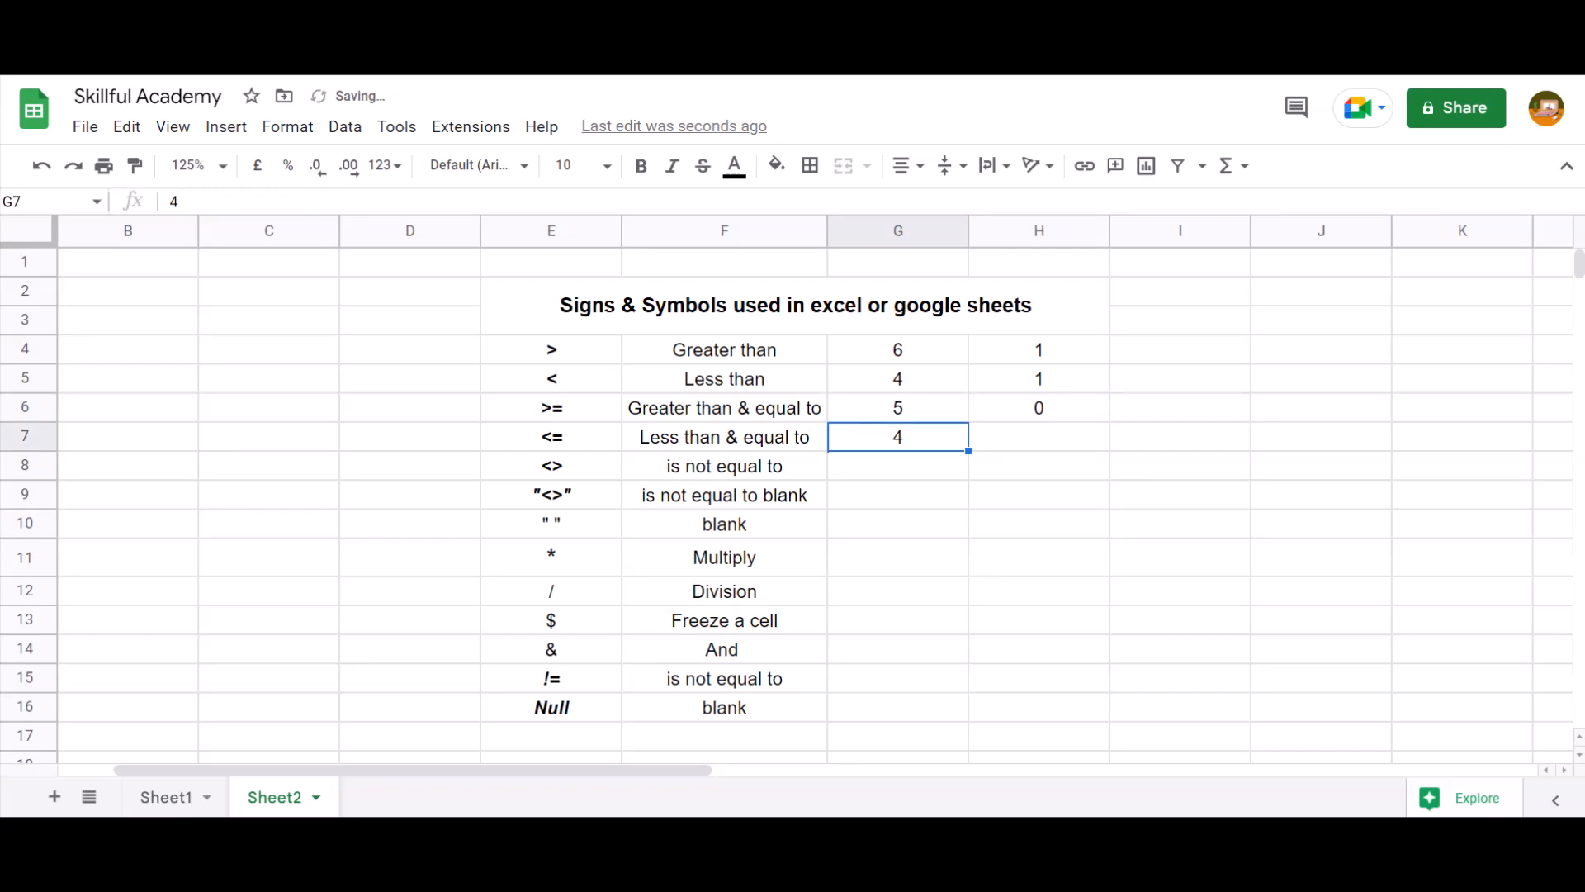
key("Up")
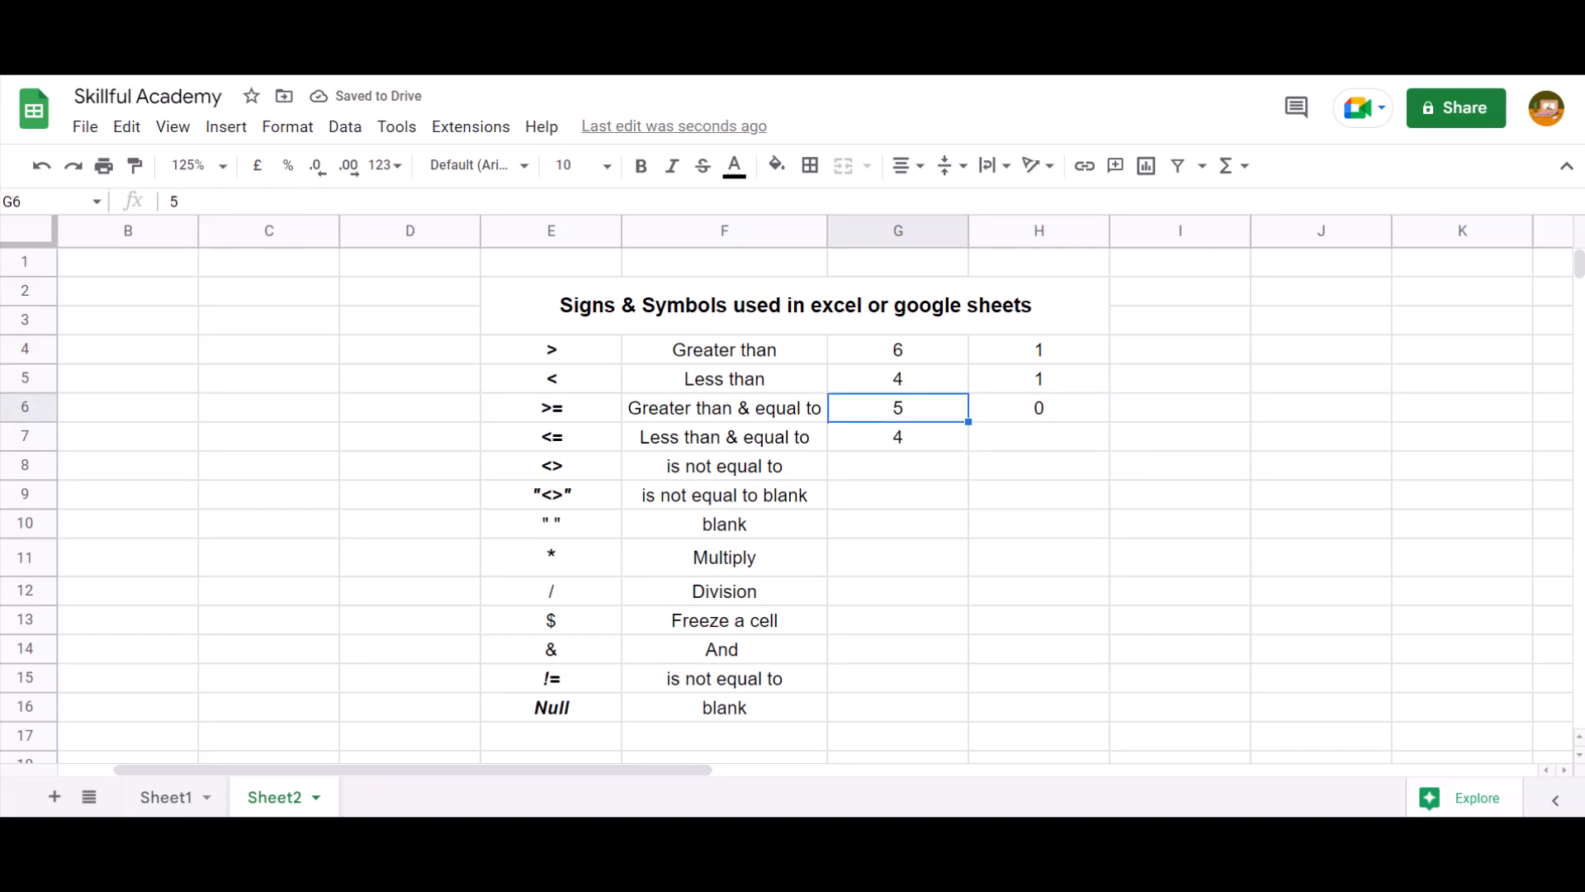
key("Right")
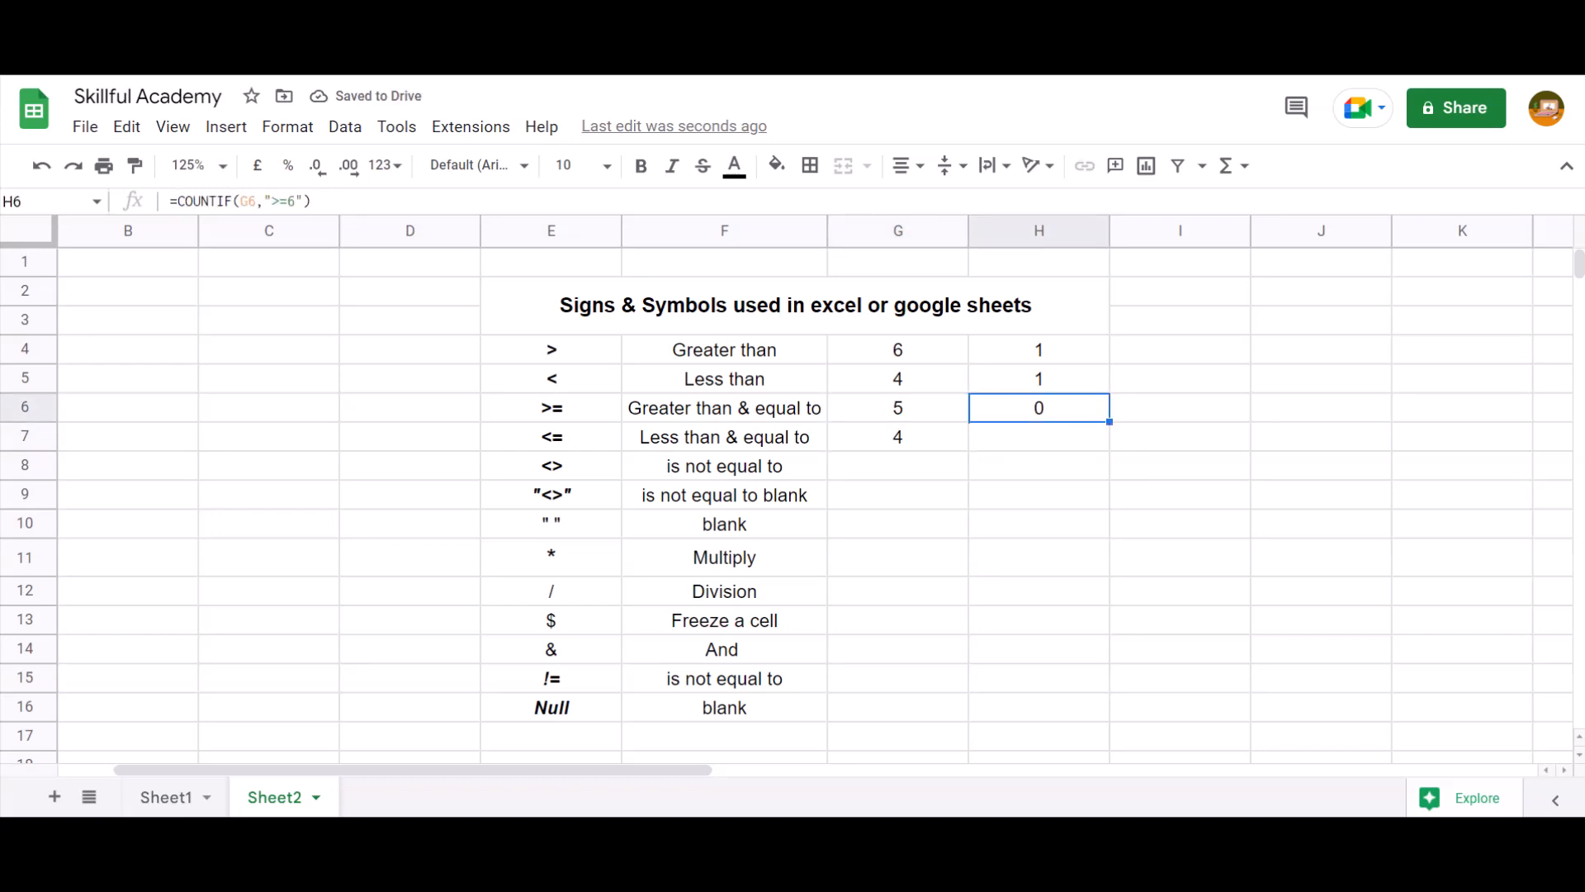
Change the COUNTIF criterion in H6 to ">=5"
key("Return")
key("Left")
key("Left")
key("BackSpace")
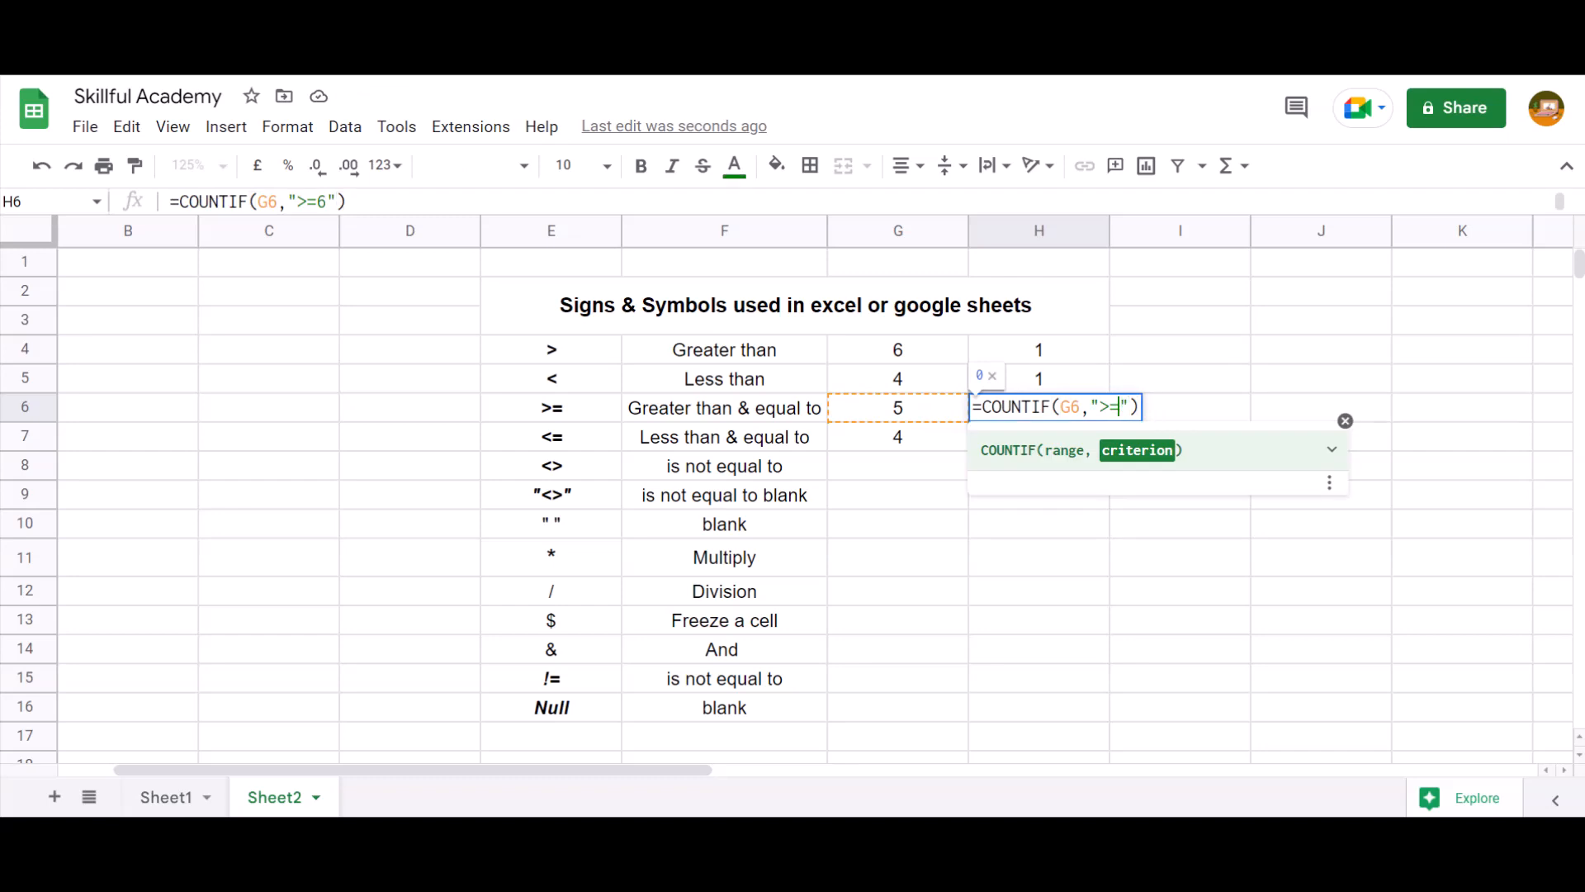
type("5")
key("ctrl+Return")
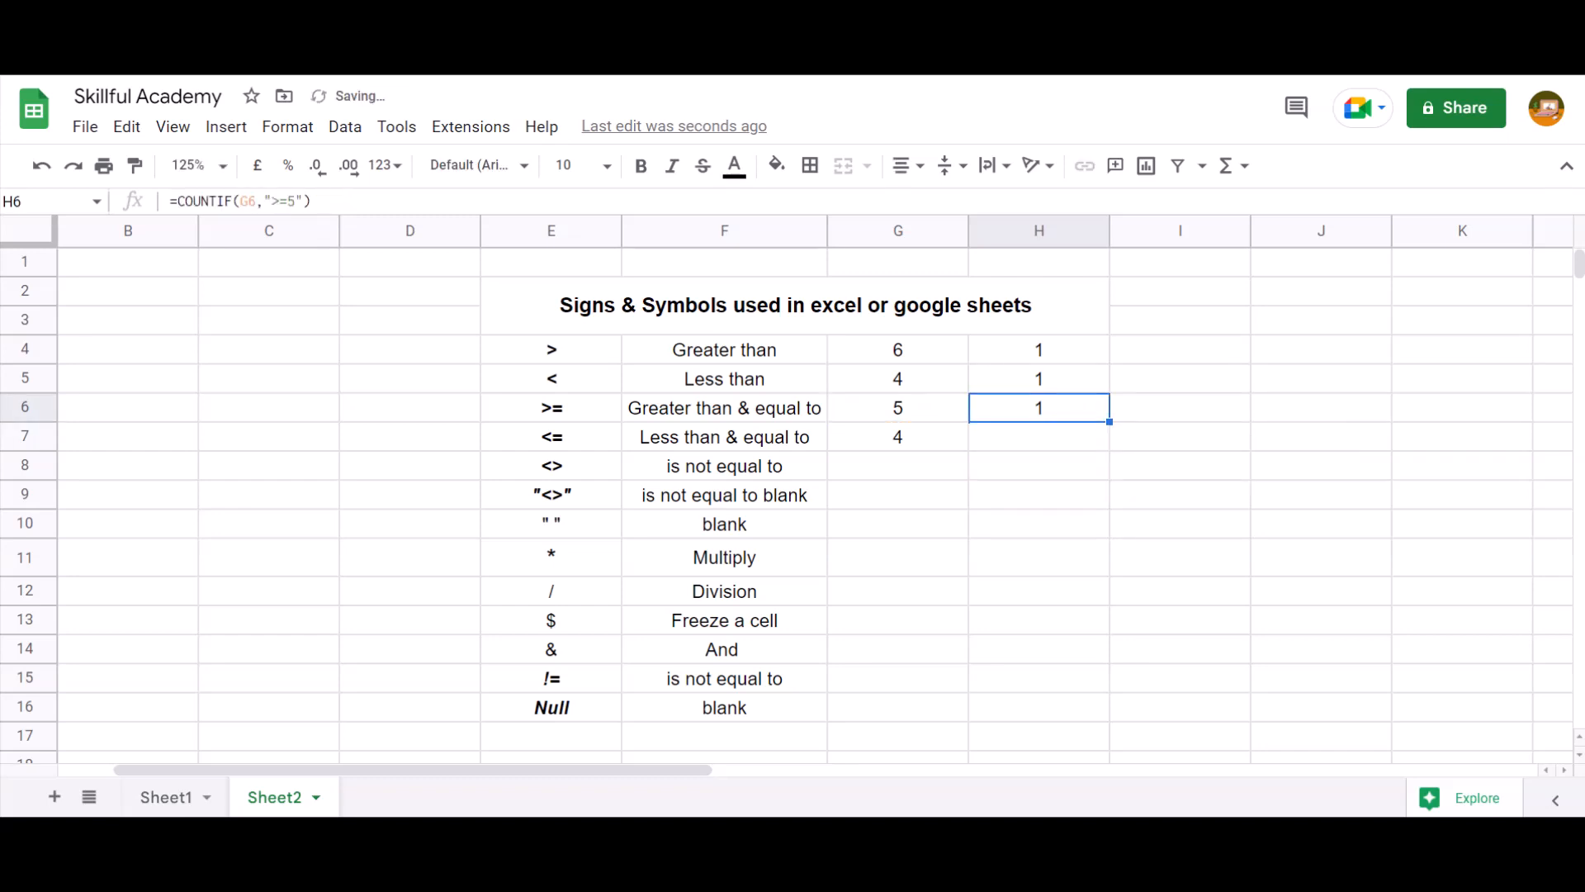
Try the criterion ">5" in the H6 formula by removing its equals sign, and check the result
key("Return")
key("Left")
key("Left")
key("Left")
key("BackSpace")
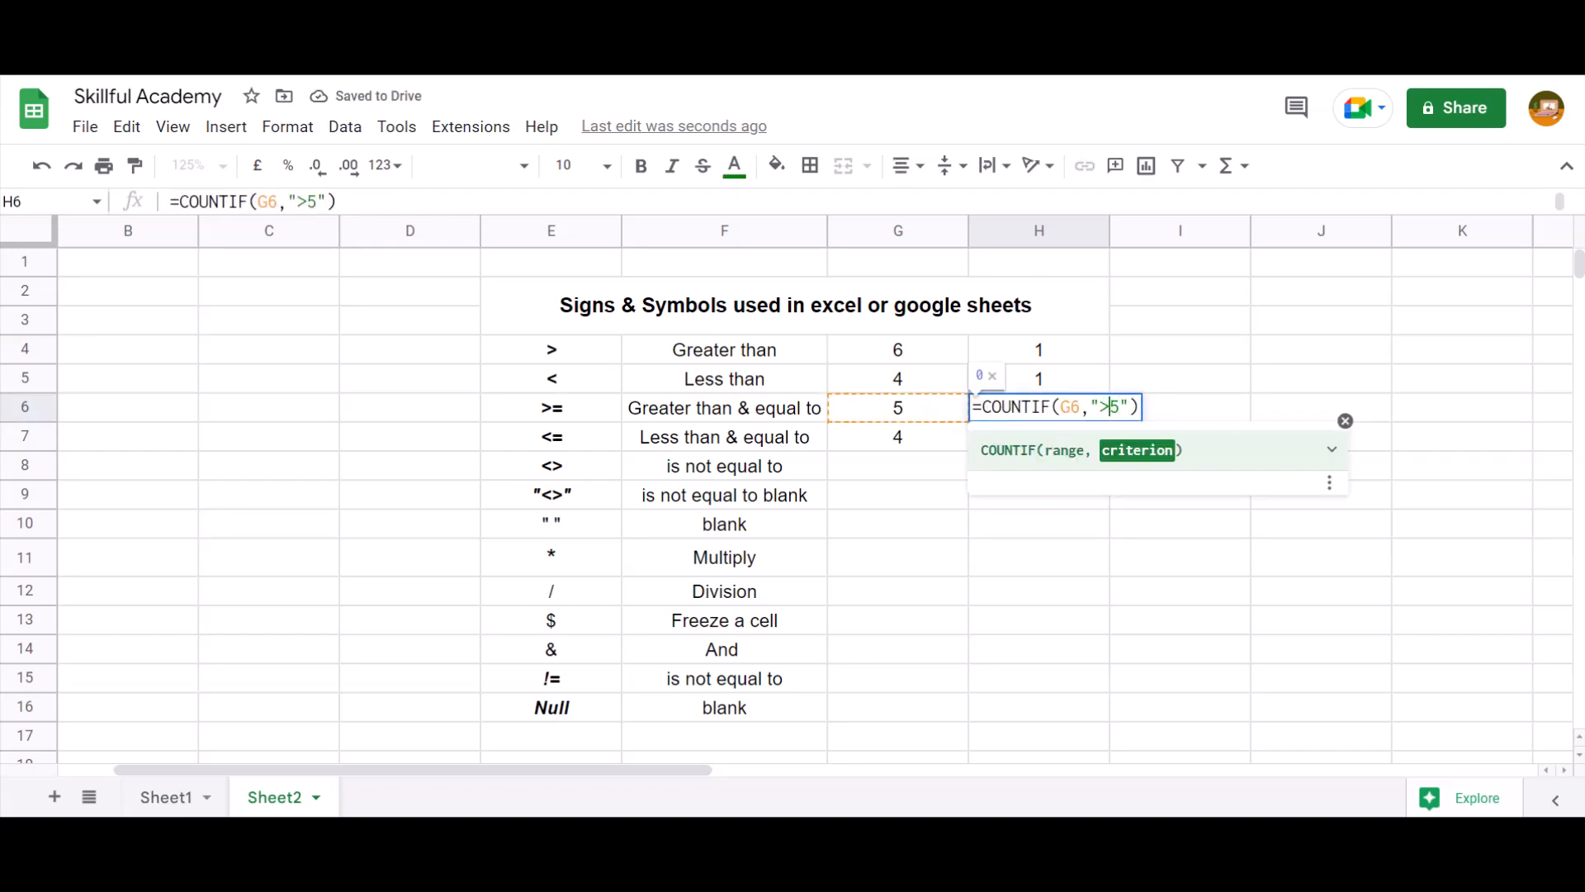
key("Return")
key("Up")
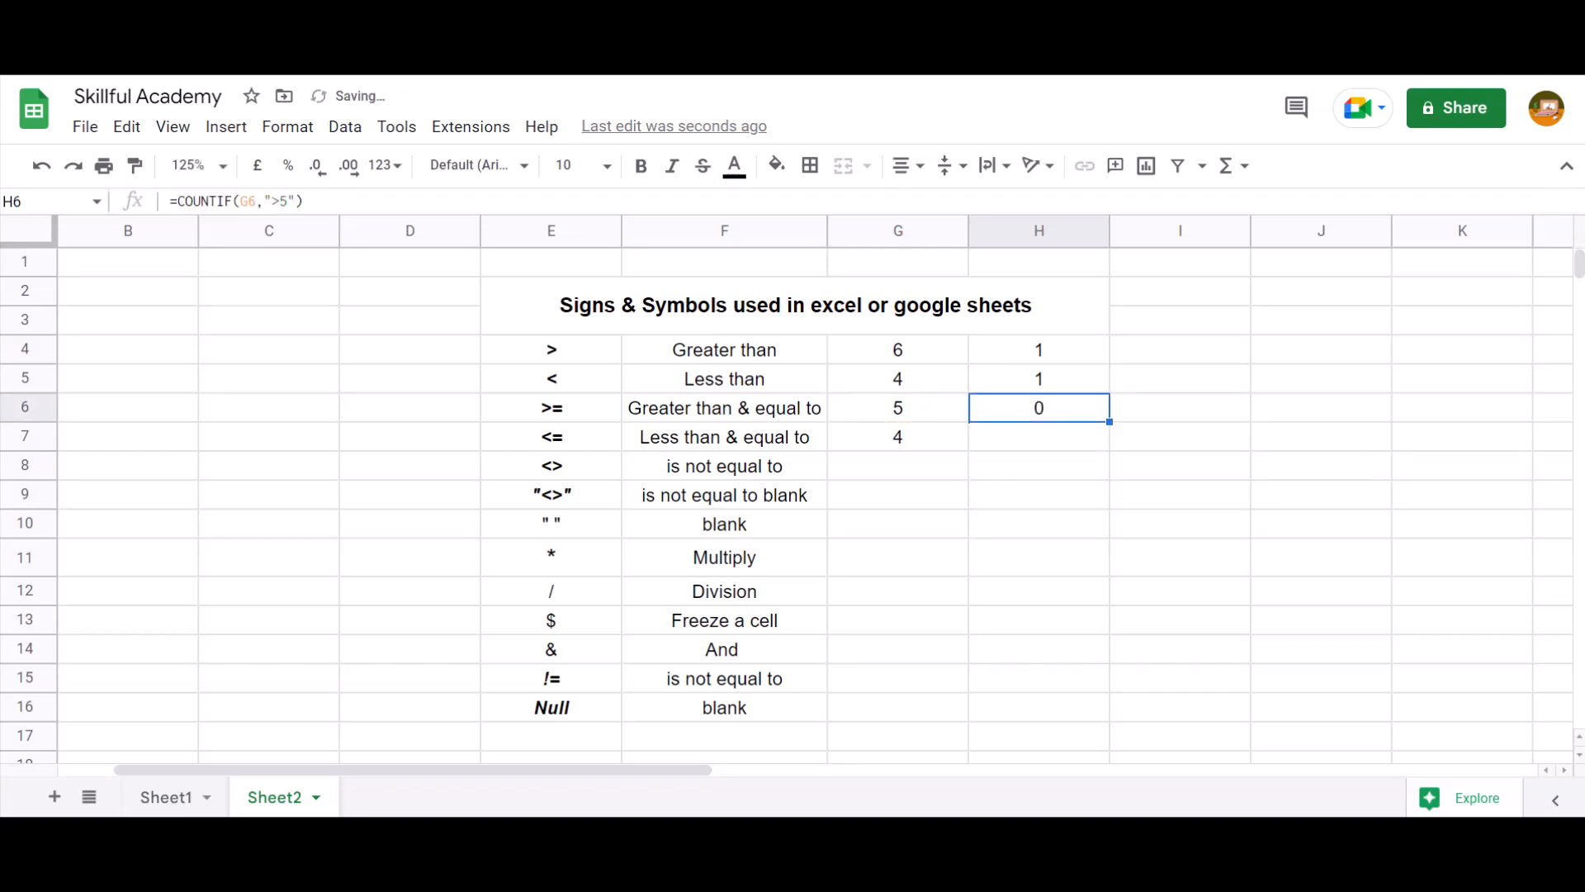
Restore the equals sign in the H6 formula so its criterion is ">=5", and compare H6 with G6
key("Return")
key("Left")
key("Left")
key("Left")
type("=")
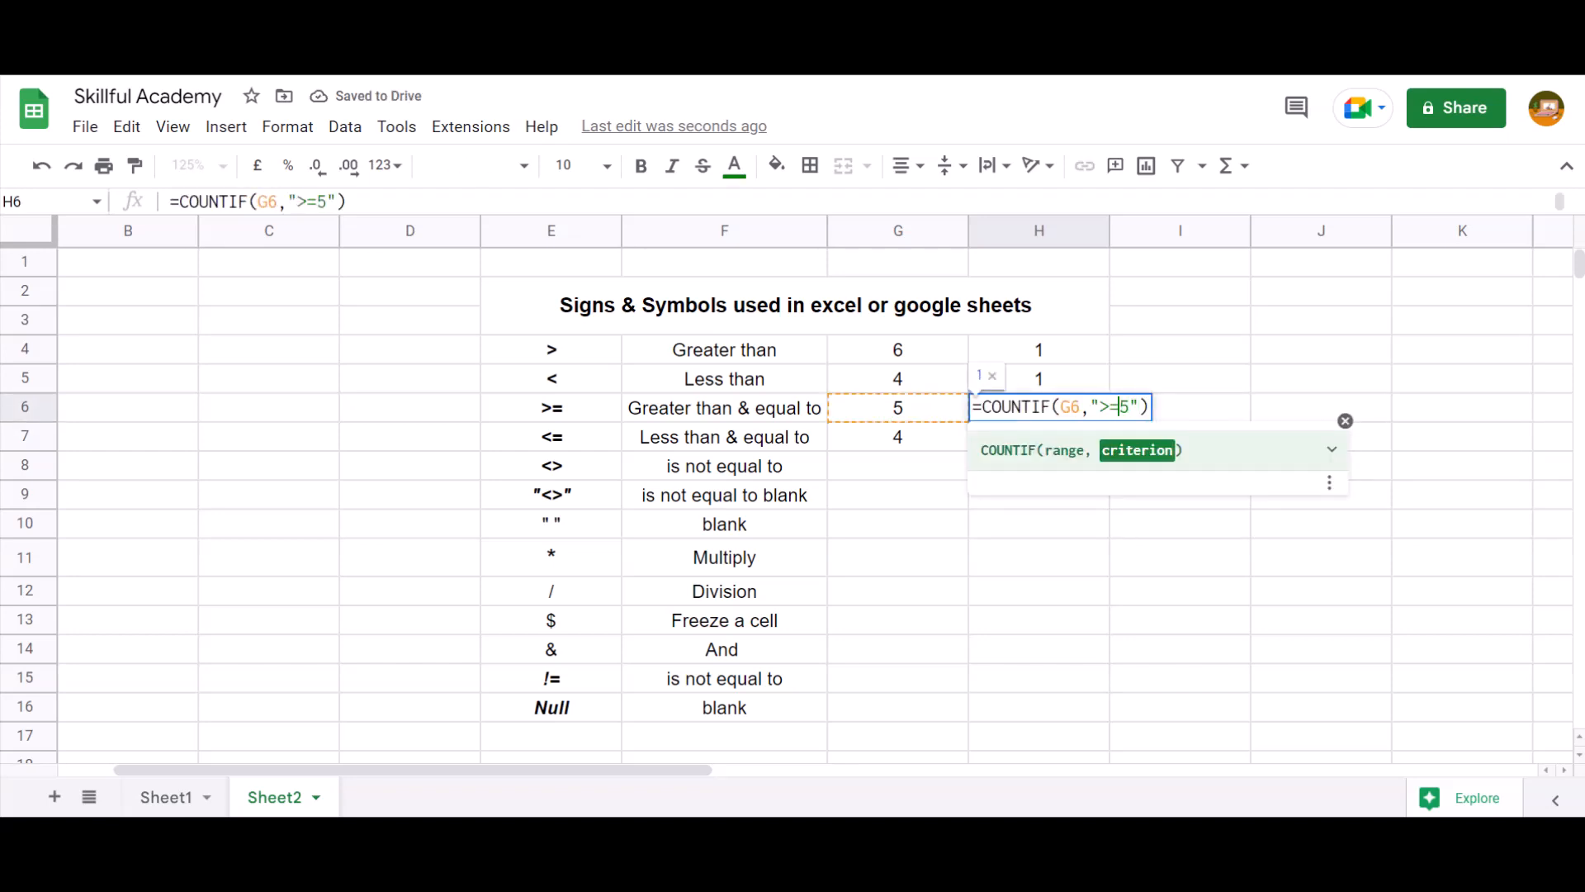
key("Return")
key("Up")
key("Left")
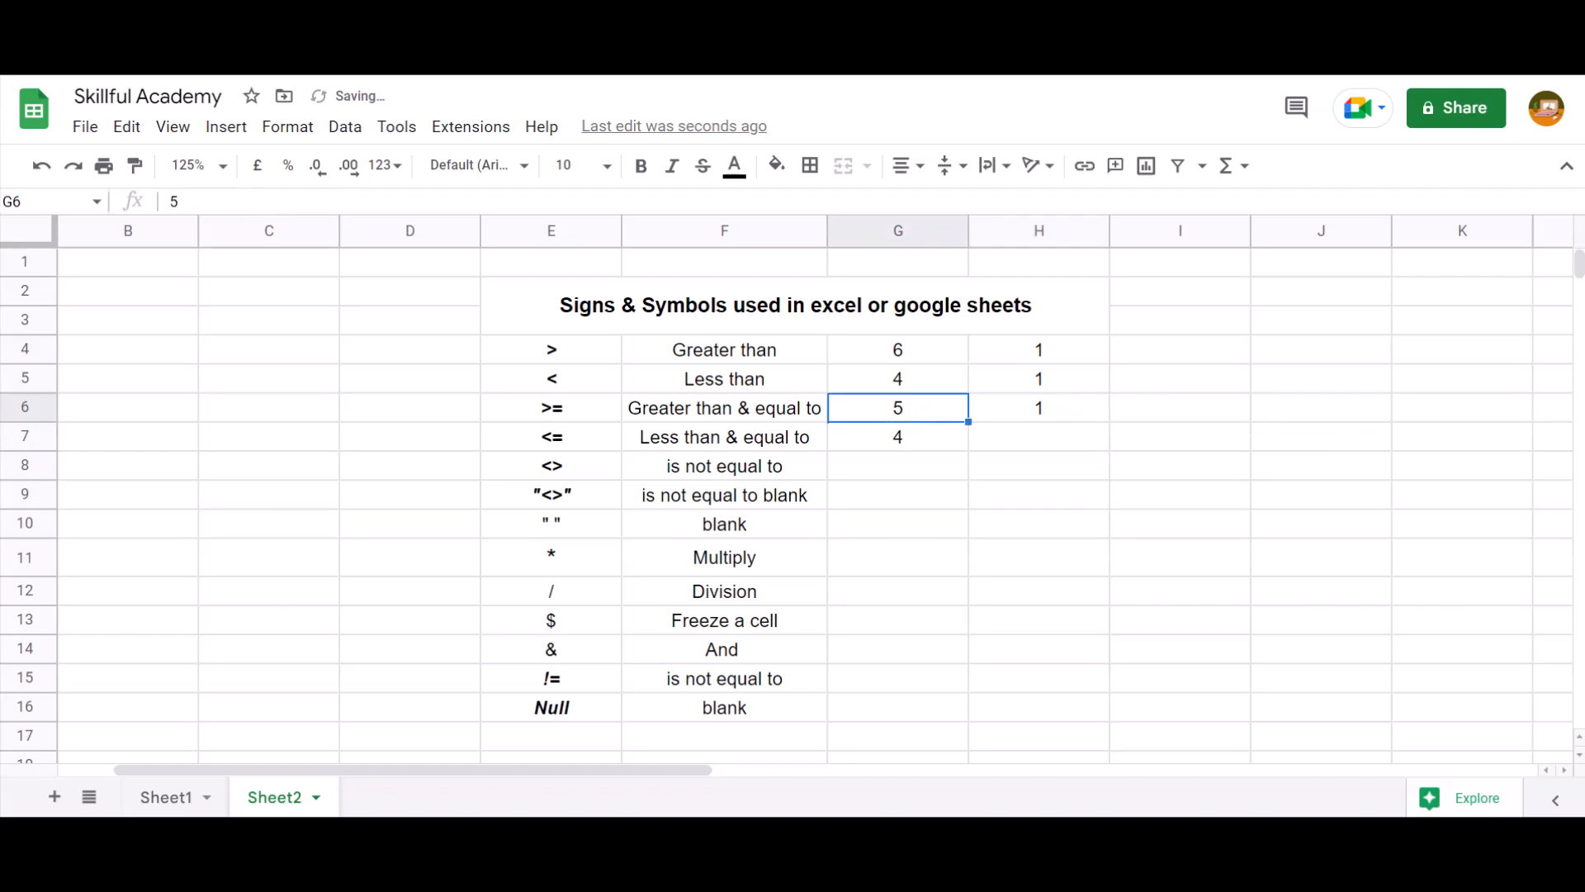
key("Left")
key("Right")
key("Right")
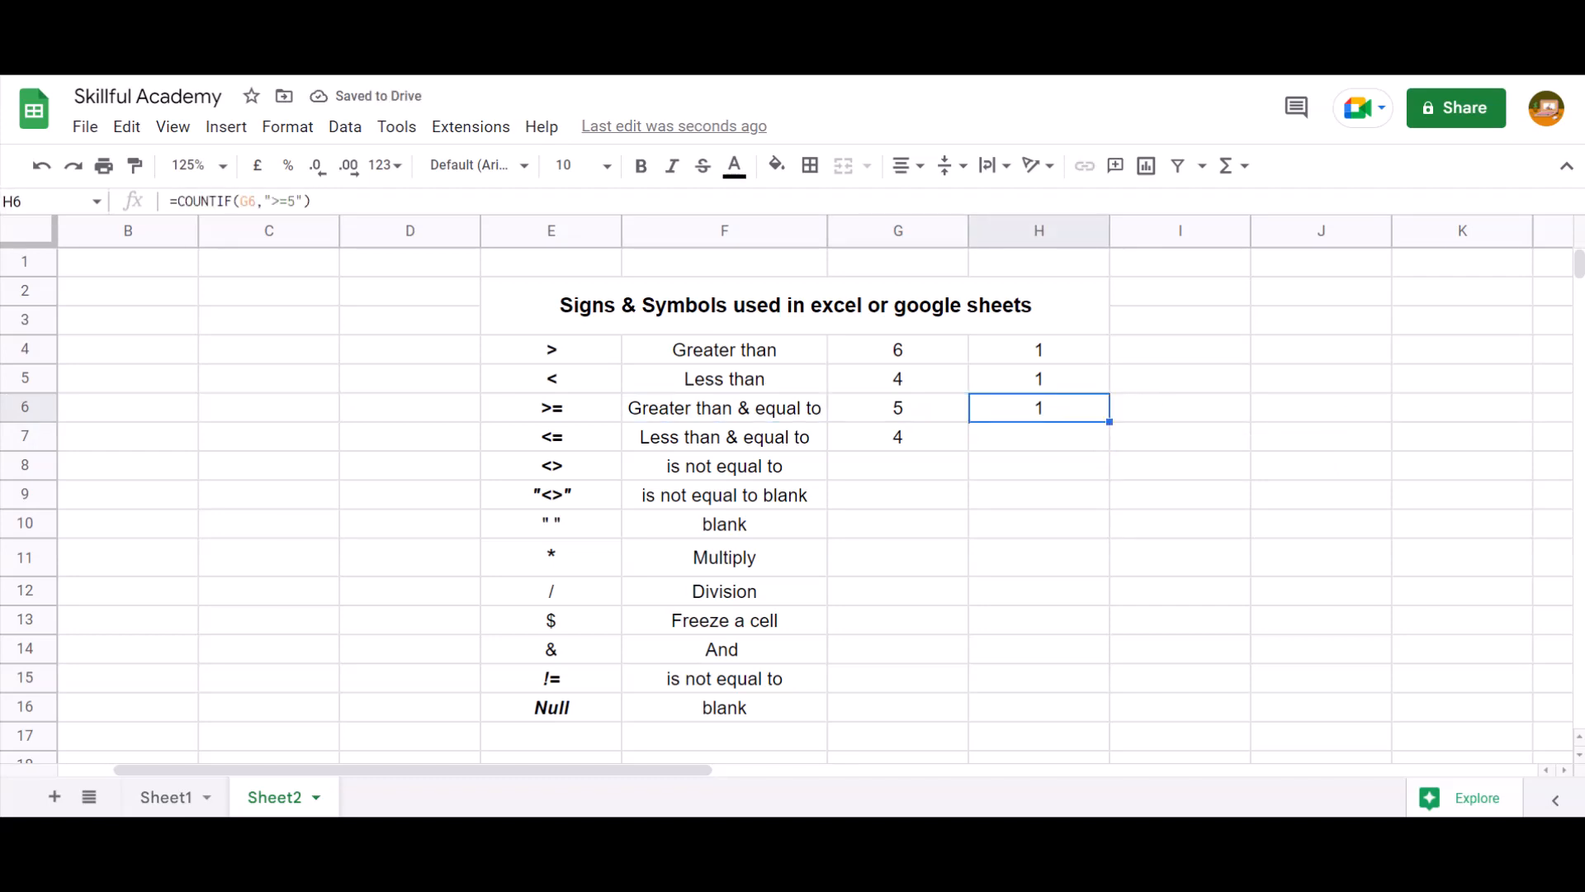
key("Down")
key("Left")
key("Right")
key("Up")
key("Down")
key("Up")
key("Left")
key("Down")
key("Up")
key("Right")
Enter the formula =COUNTIF(G7,"<=4") in H7 and centre its result horizontally
key("Down")
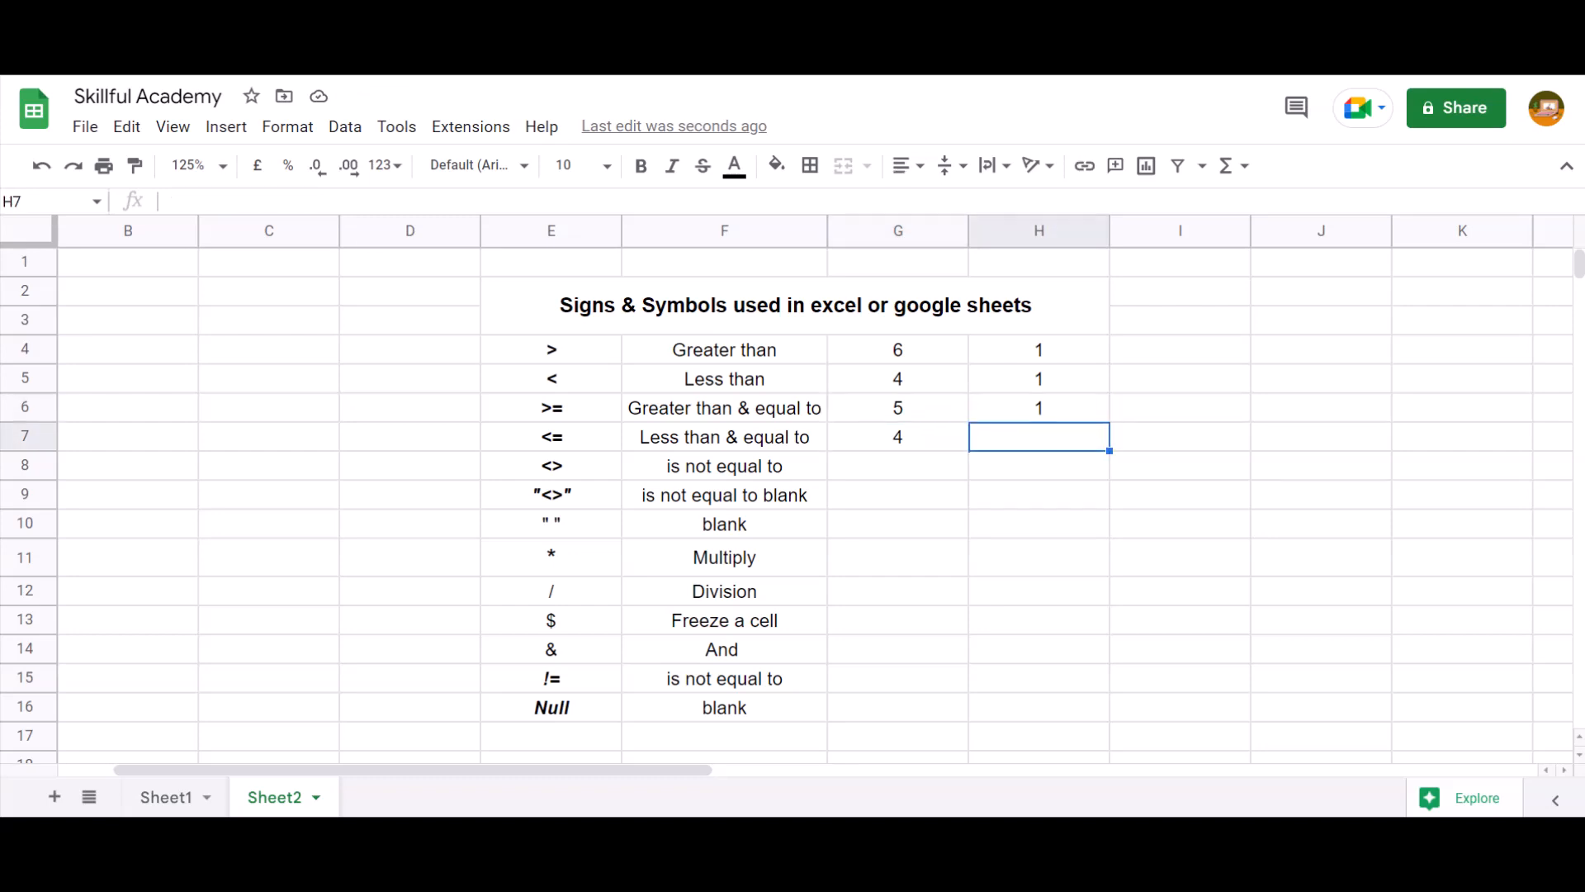
type("=countif")
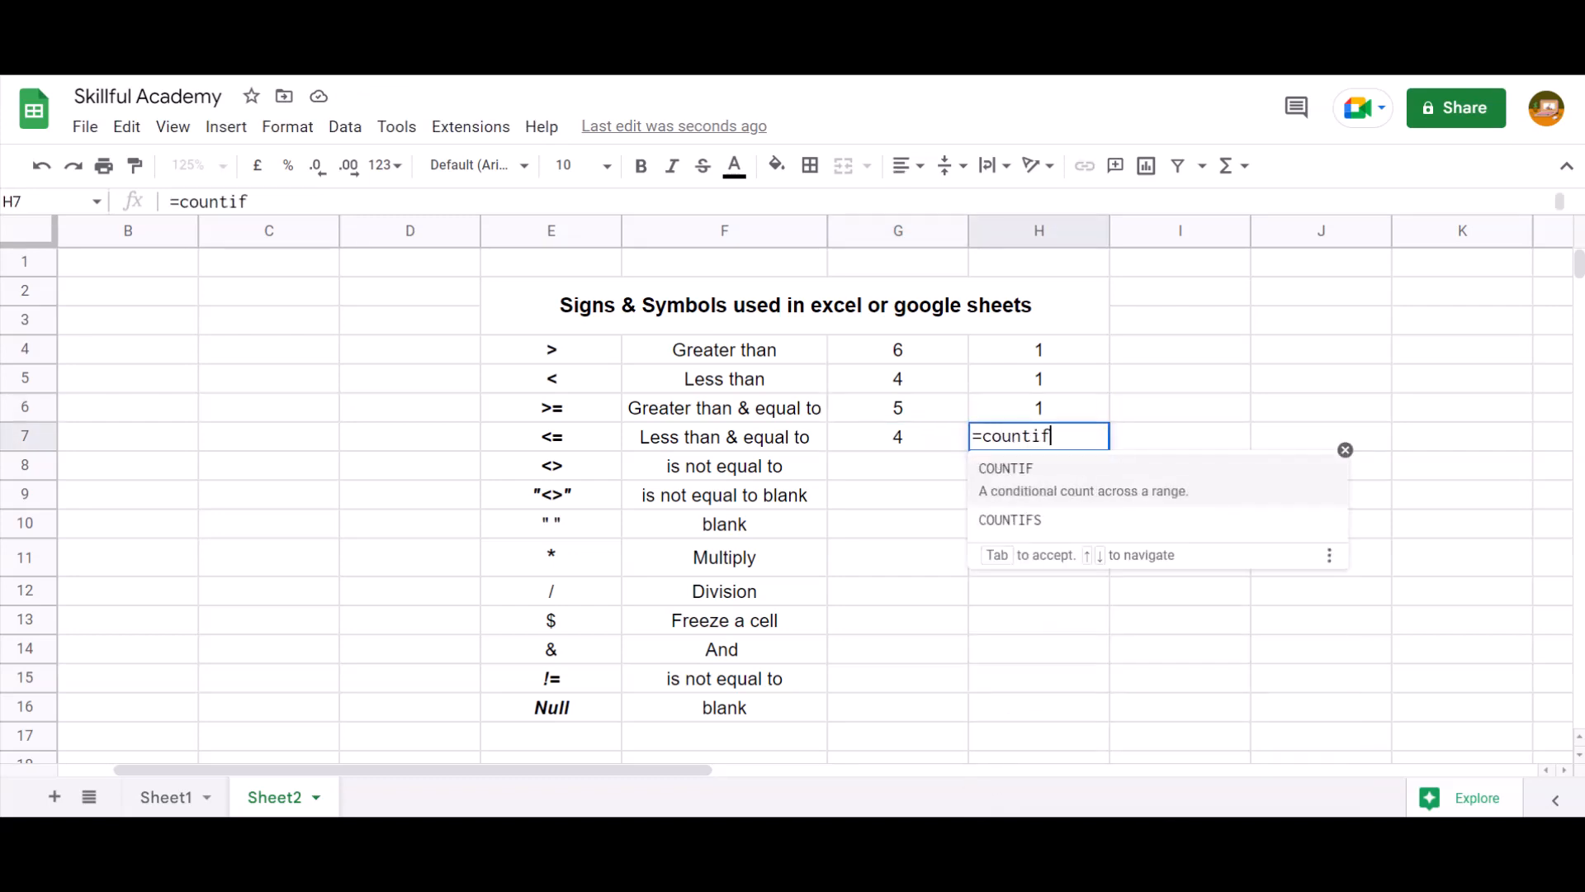
key("Tab")
key("Left")
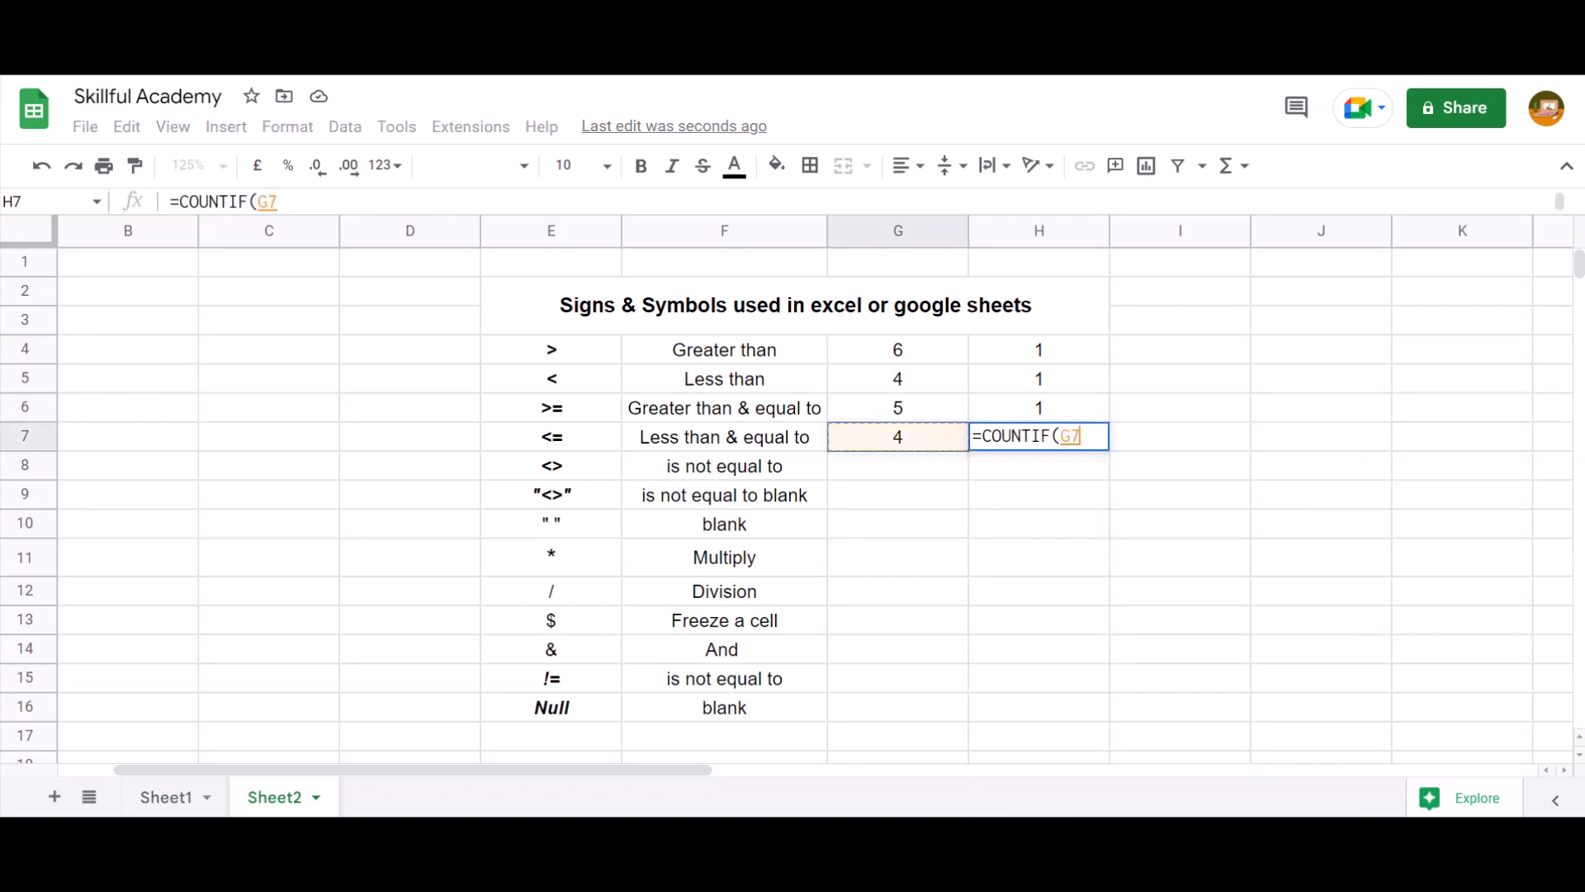
type(",")
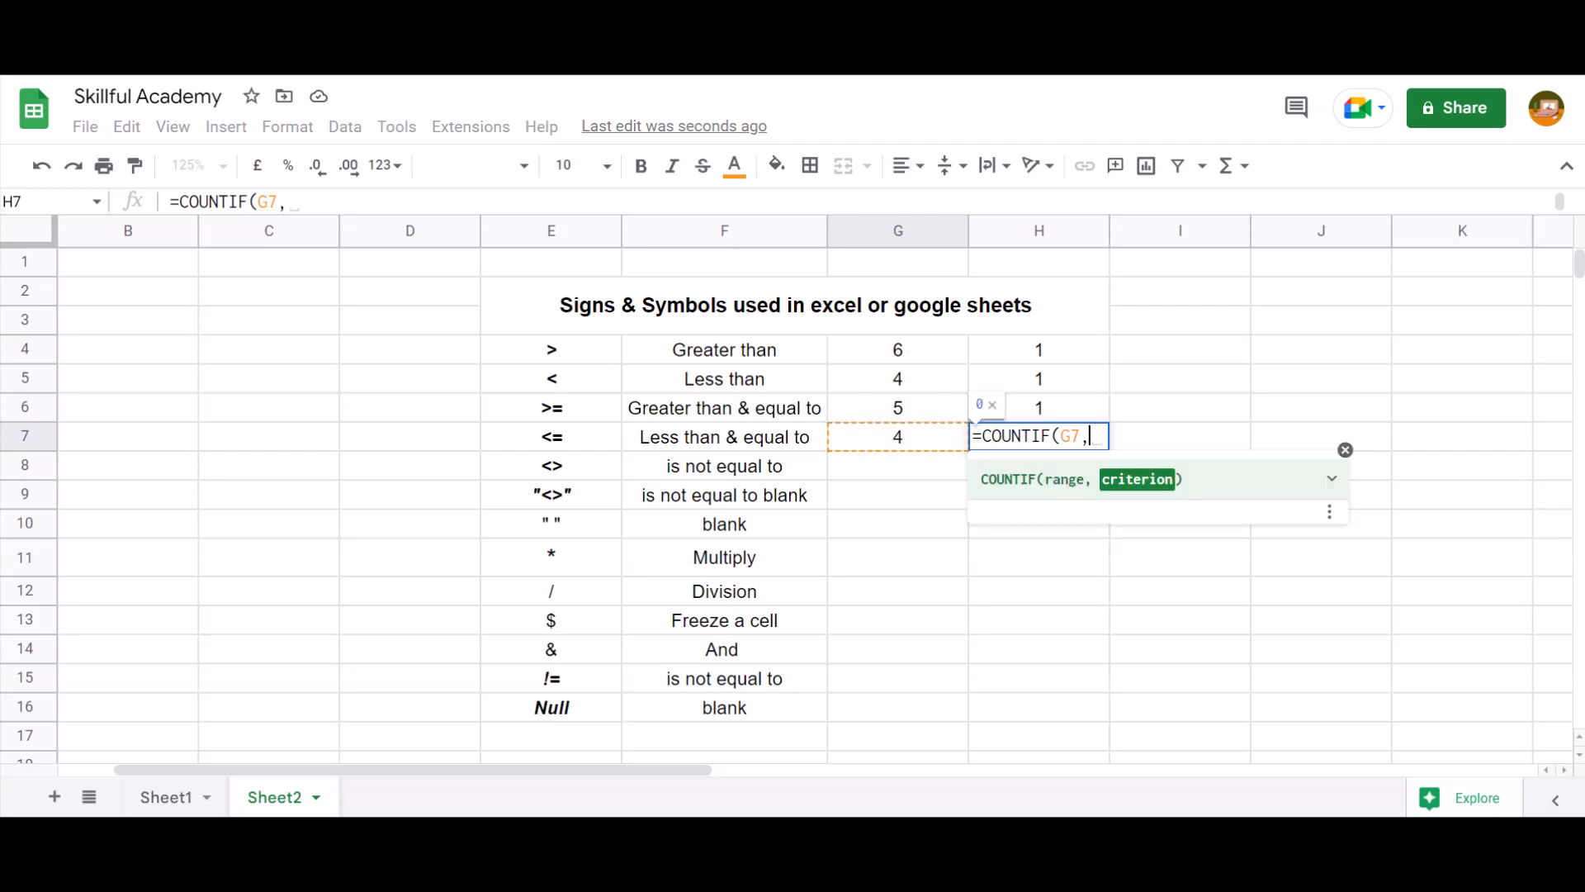
type("\"<")
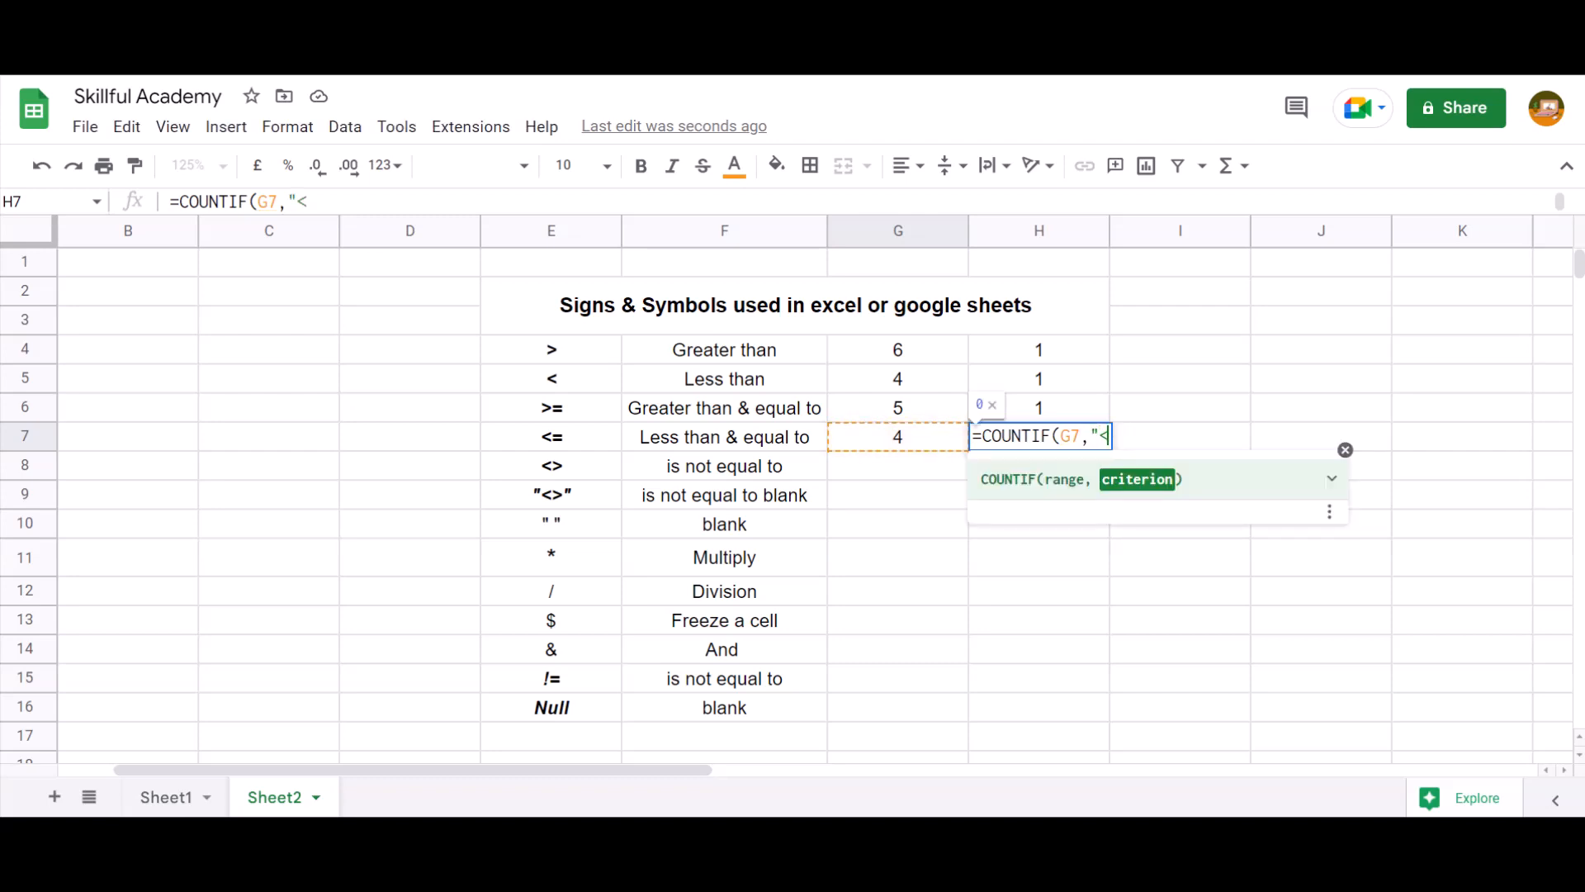
type("=4\")")
key("Return")
key("Up")
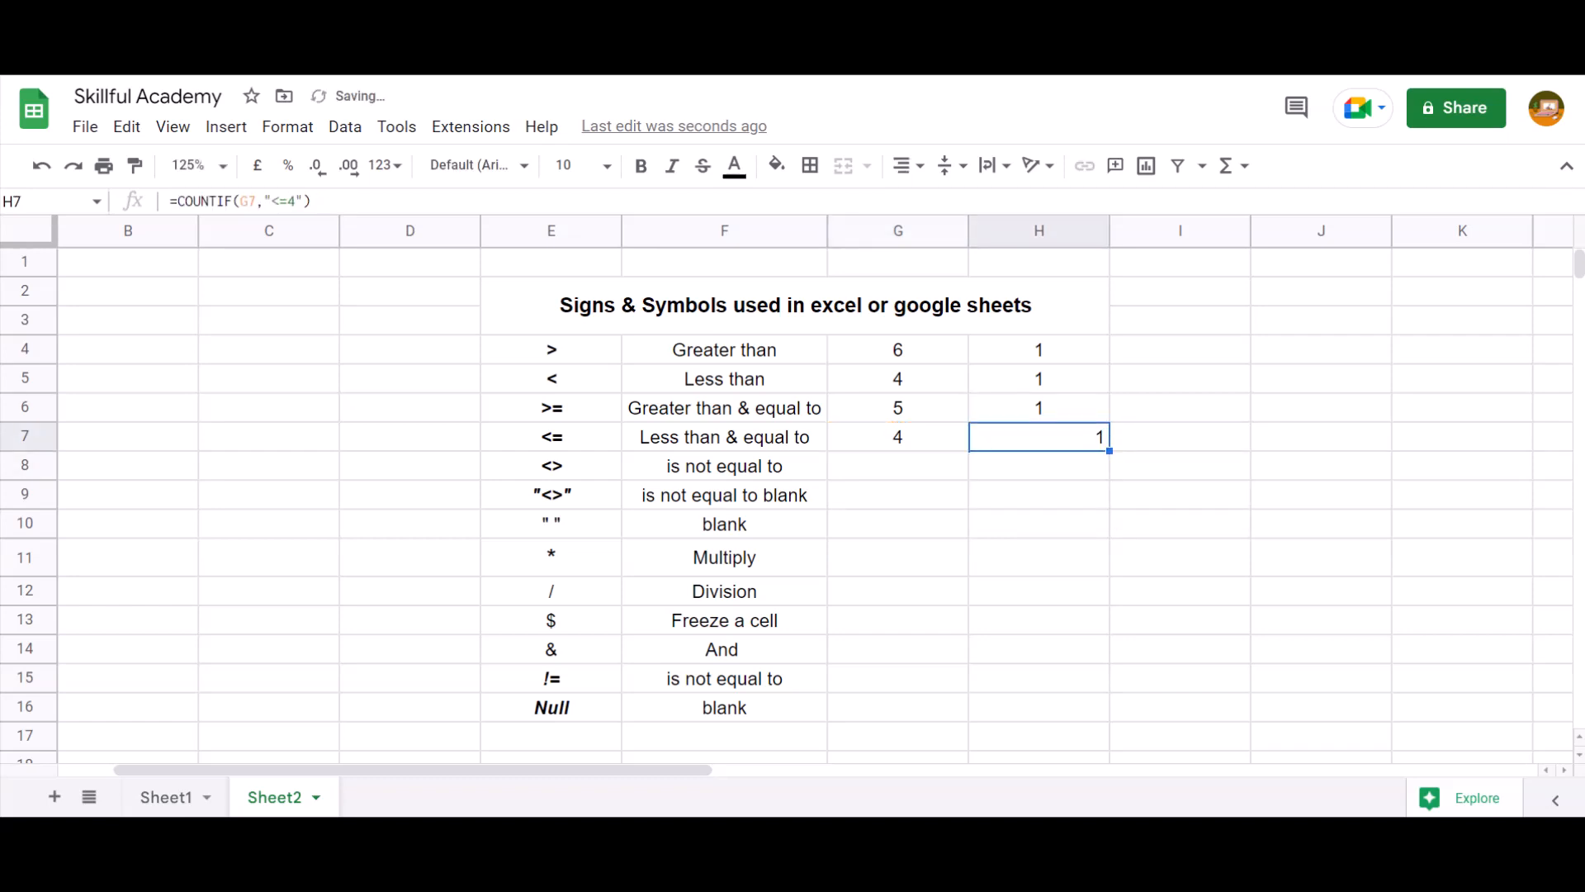
key("alt+h")
key("a")
key("c")
Test the H7 formula by trying the values 3 and 2 in G7
key("Left")
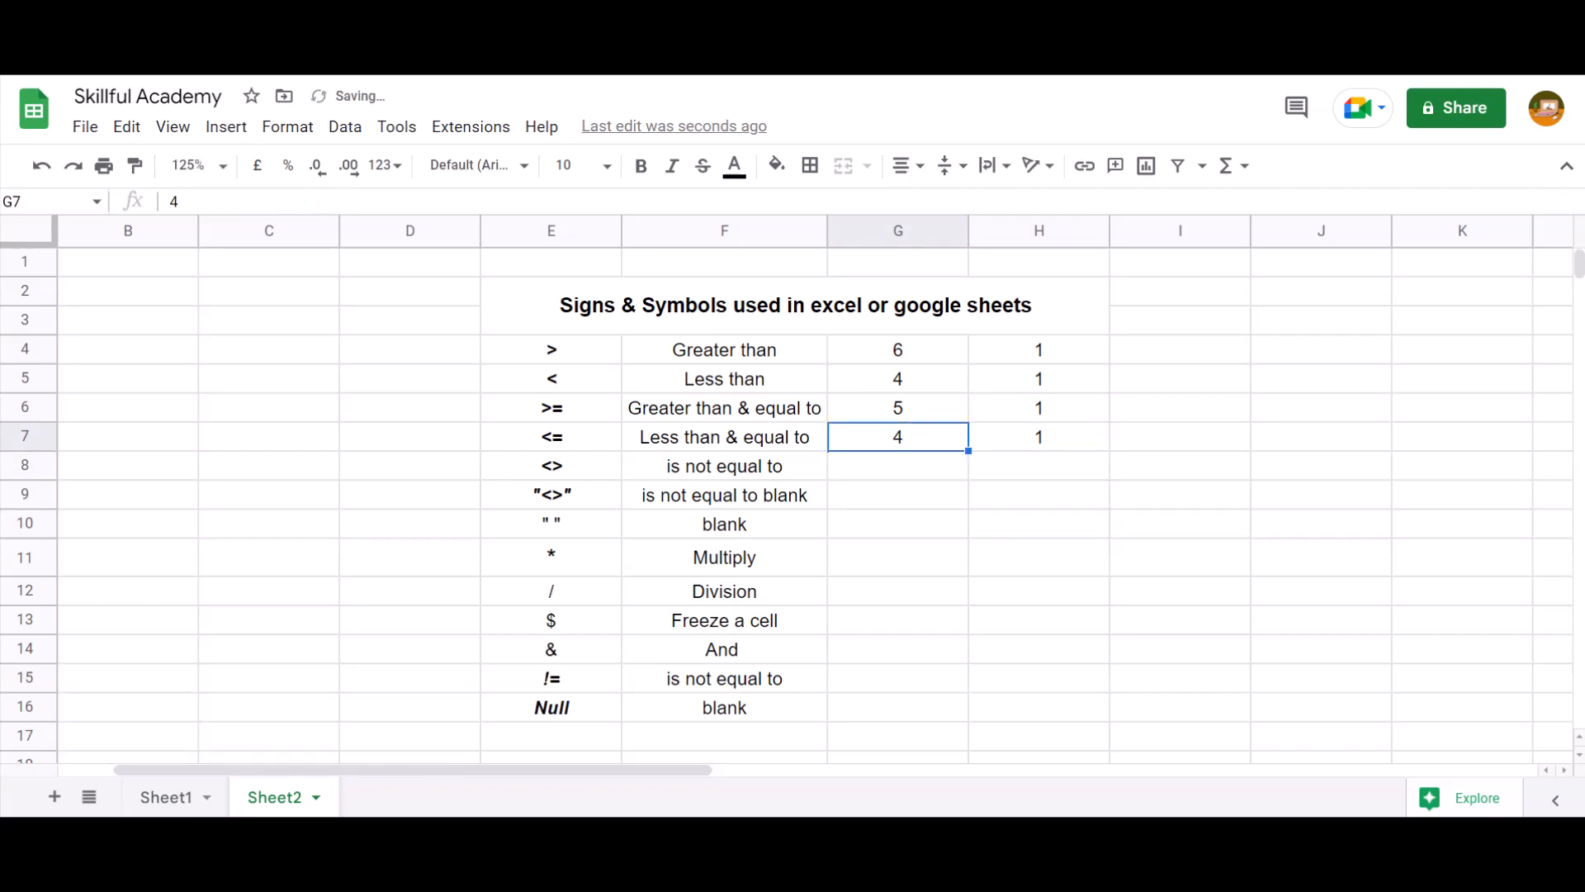
type("3")
key("Return")
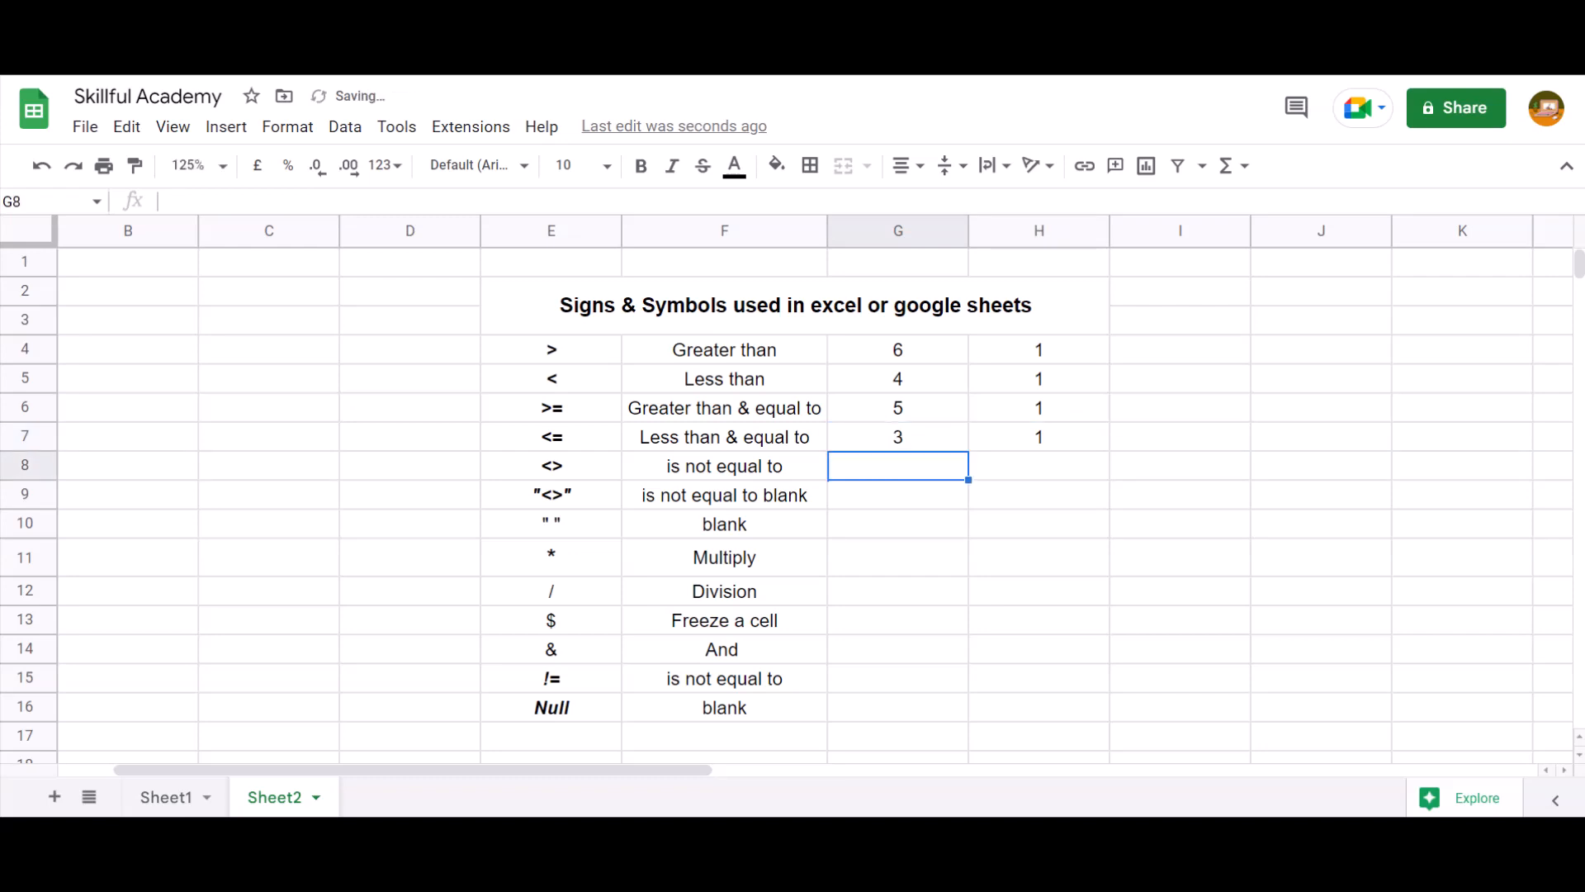
key("Up")
type("2")
key("Return")
Try the value 5 in G7 and check H7, and set G7 back to 4
key("Up")
type("5")
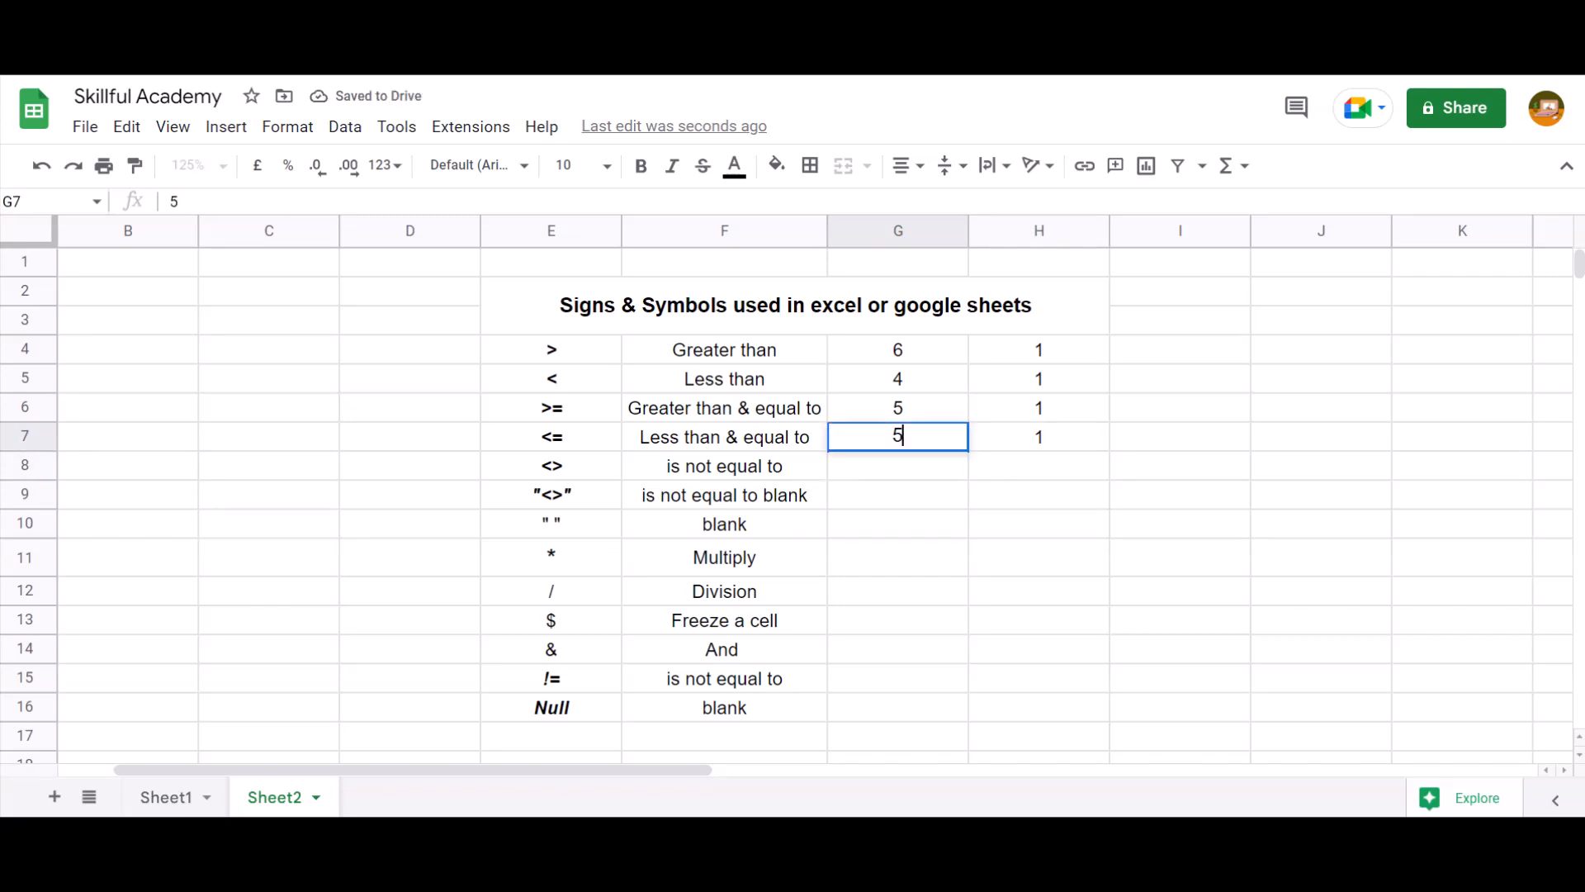
key("Return")
key("Up")
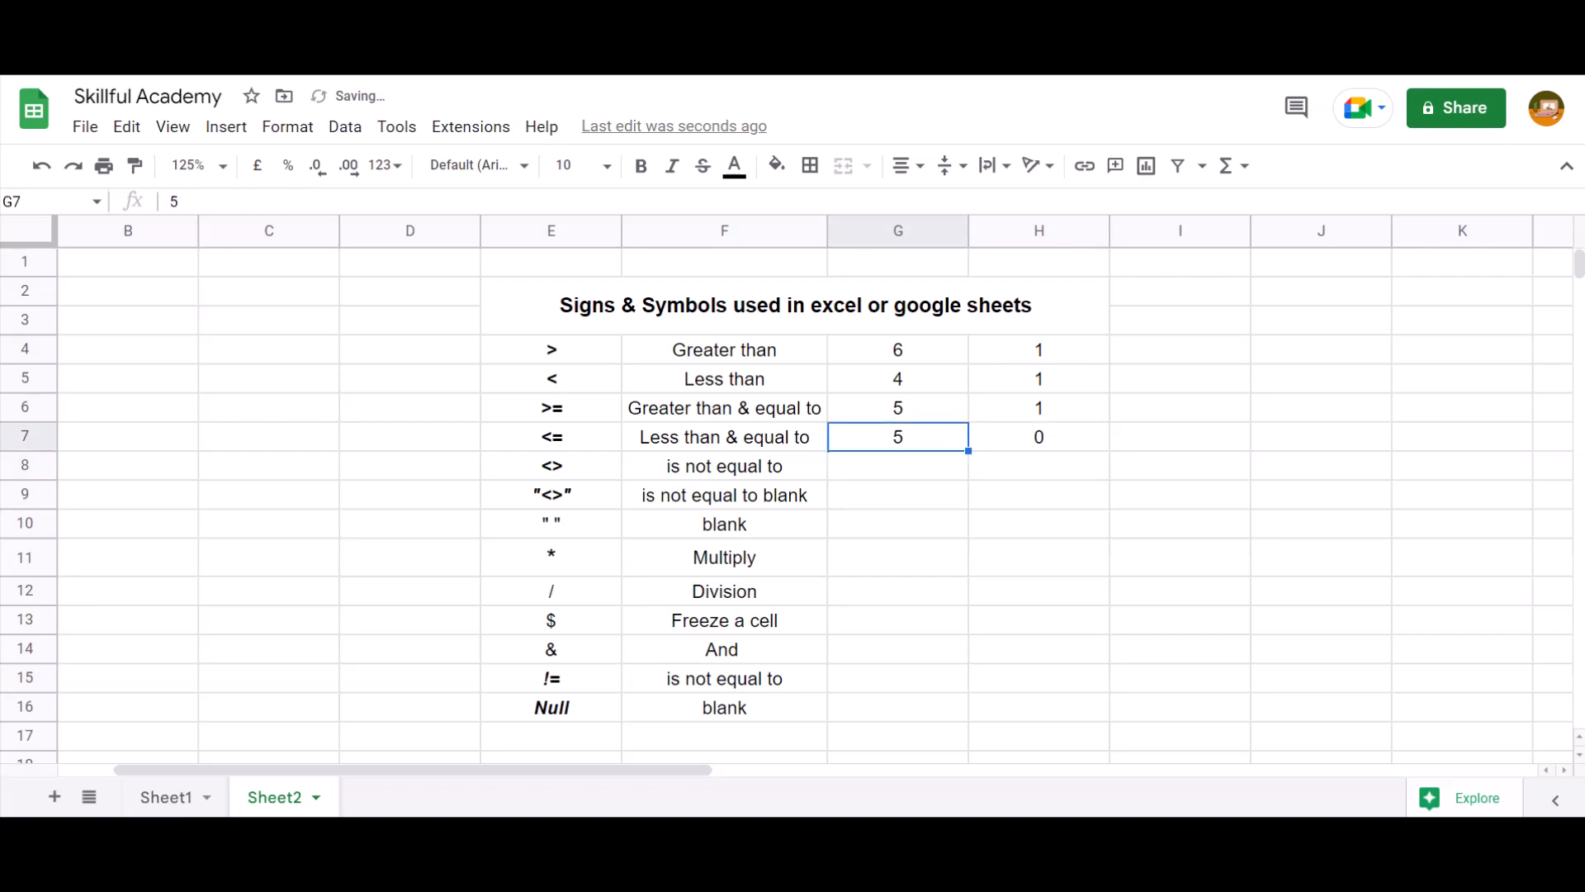
type("4")
key("Return")
key("Up")
Try the criterion "<4" in the H7 formula by removing its equals sign, and check the result
key("Right")
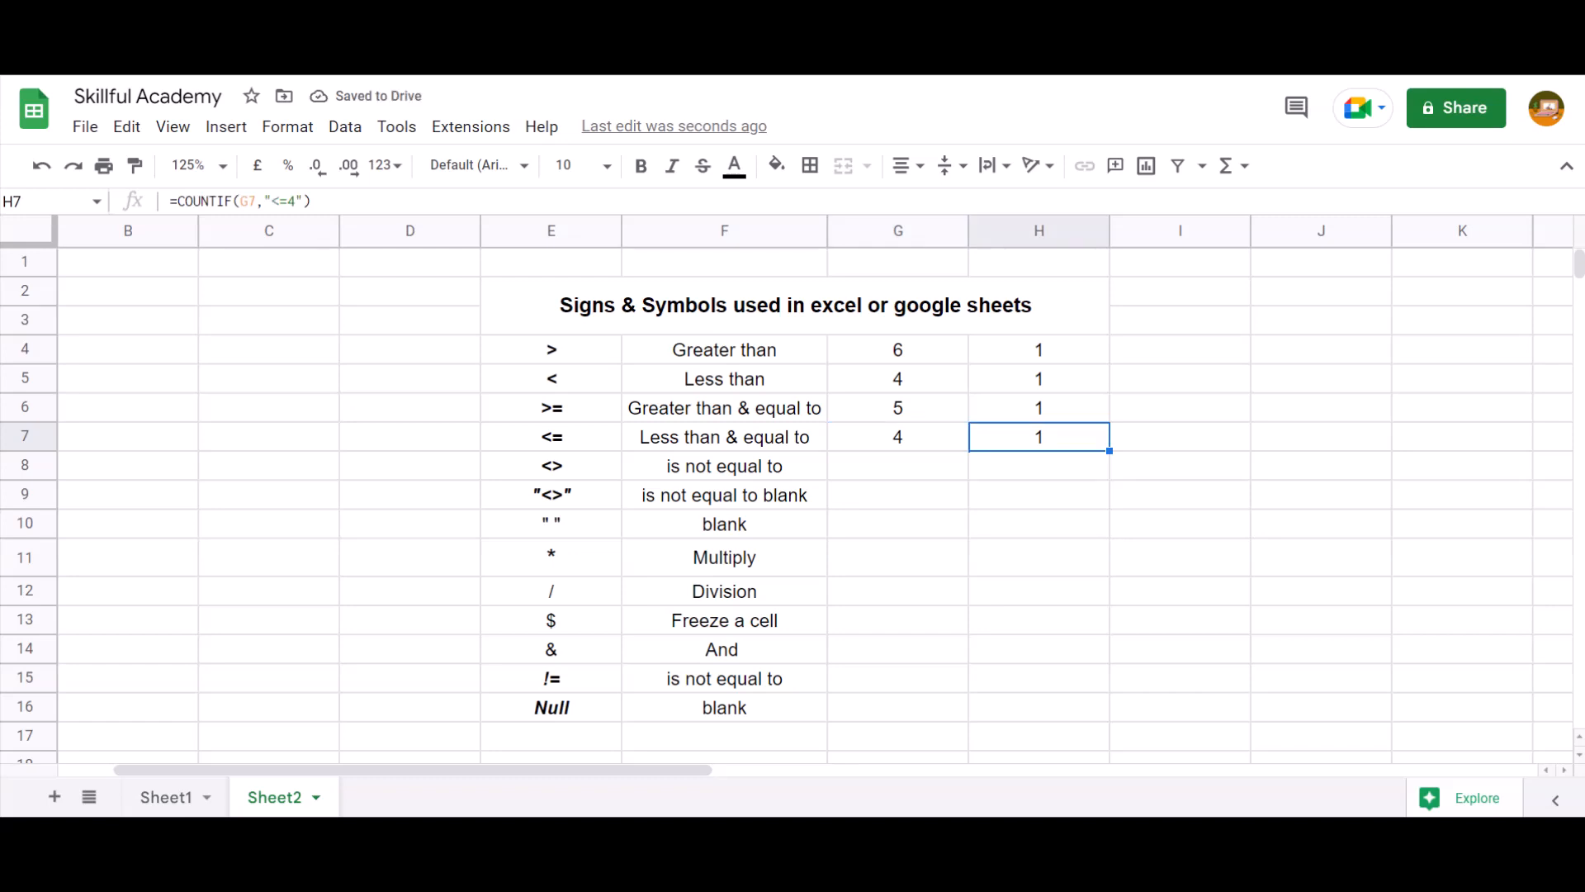
key("F2")
key("Left")
key("Left")
key("Left")
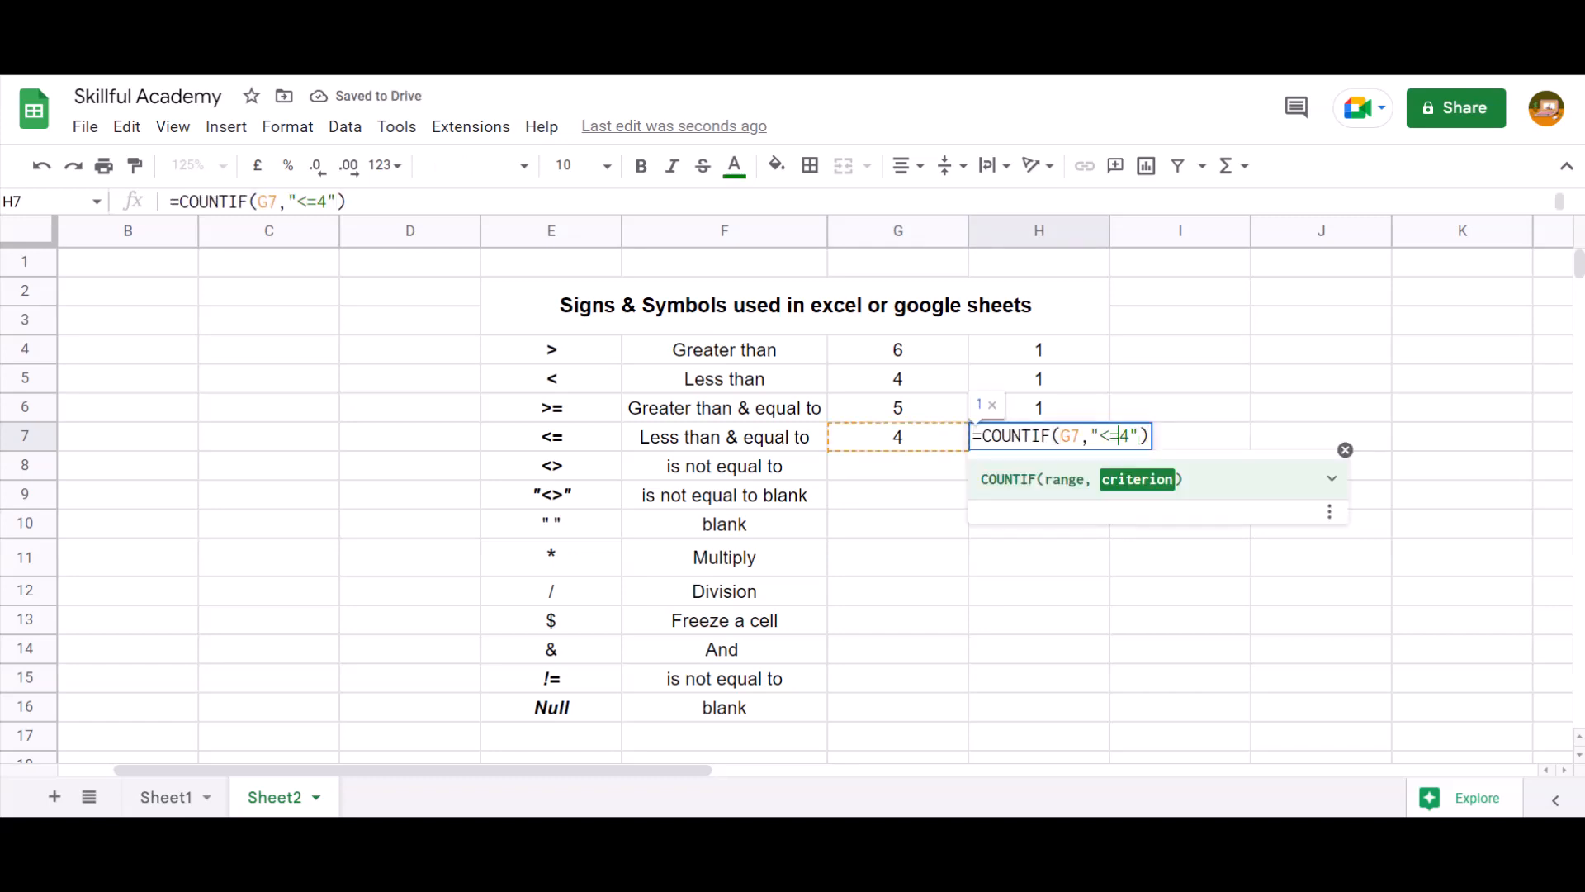
key("BackSpace")
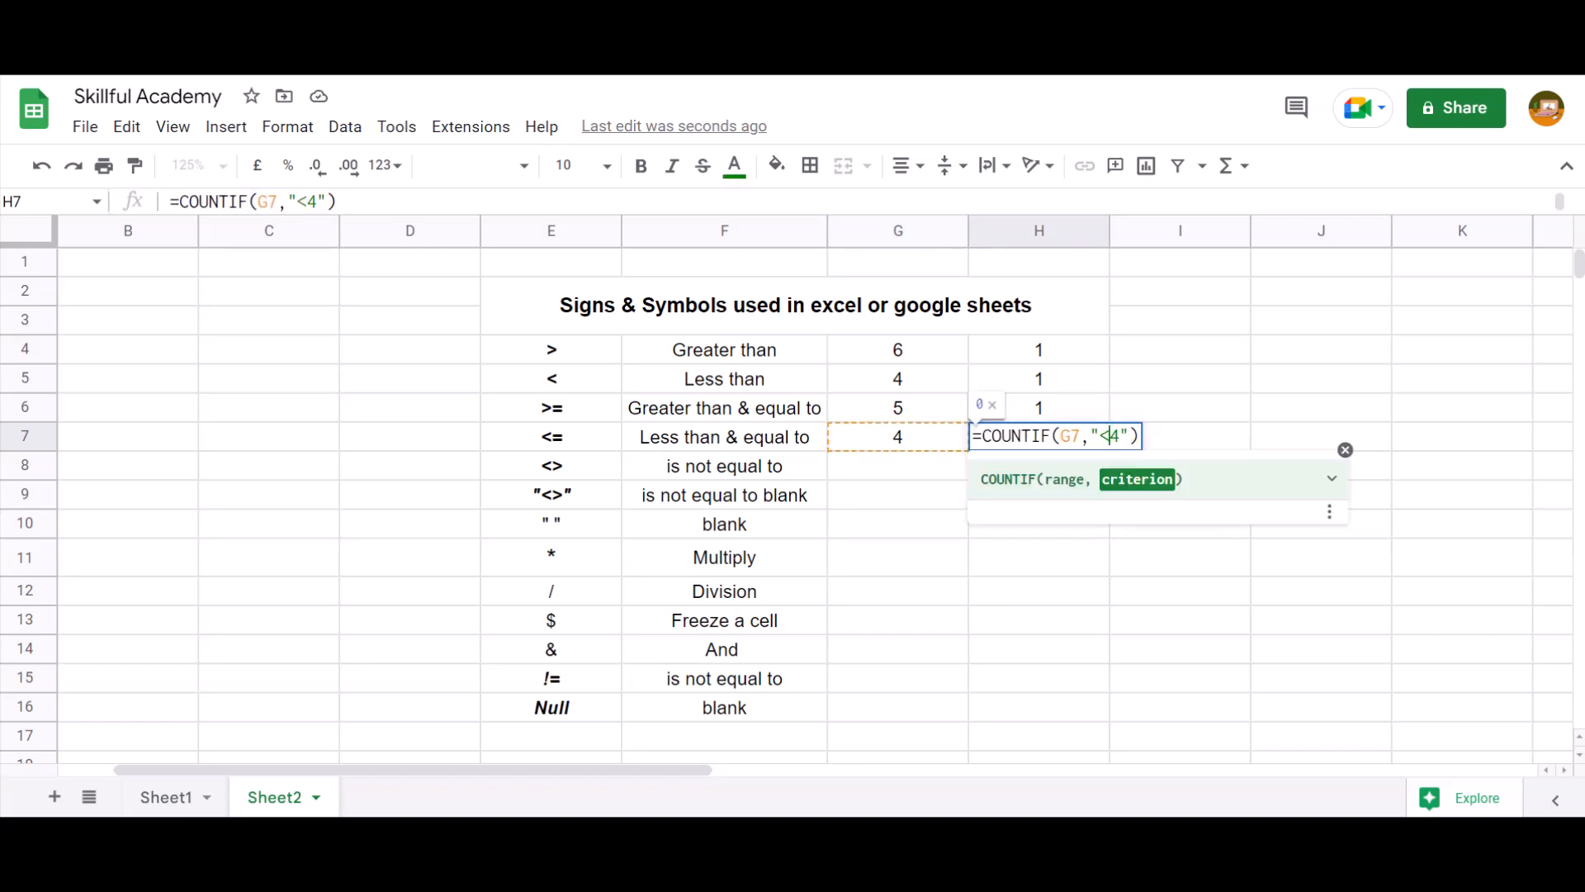
key("Return")
key("Up")
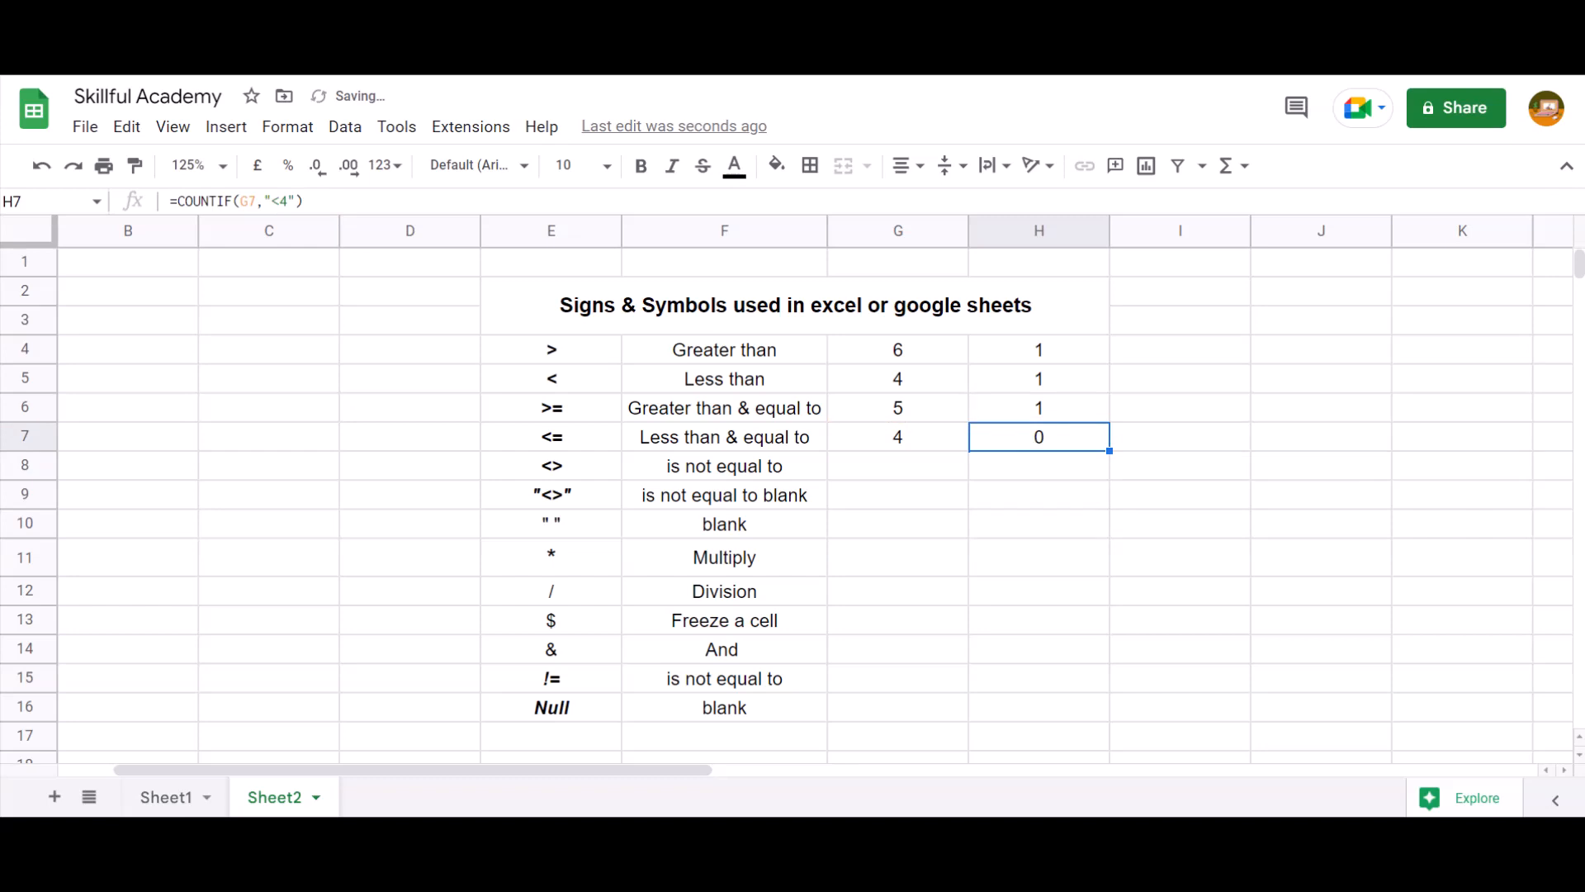
Restore the equals sign in the H7 formula so its criterion is "<=4"
key("F2")
key("Left")
key("Left")
key("Left")
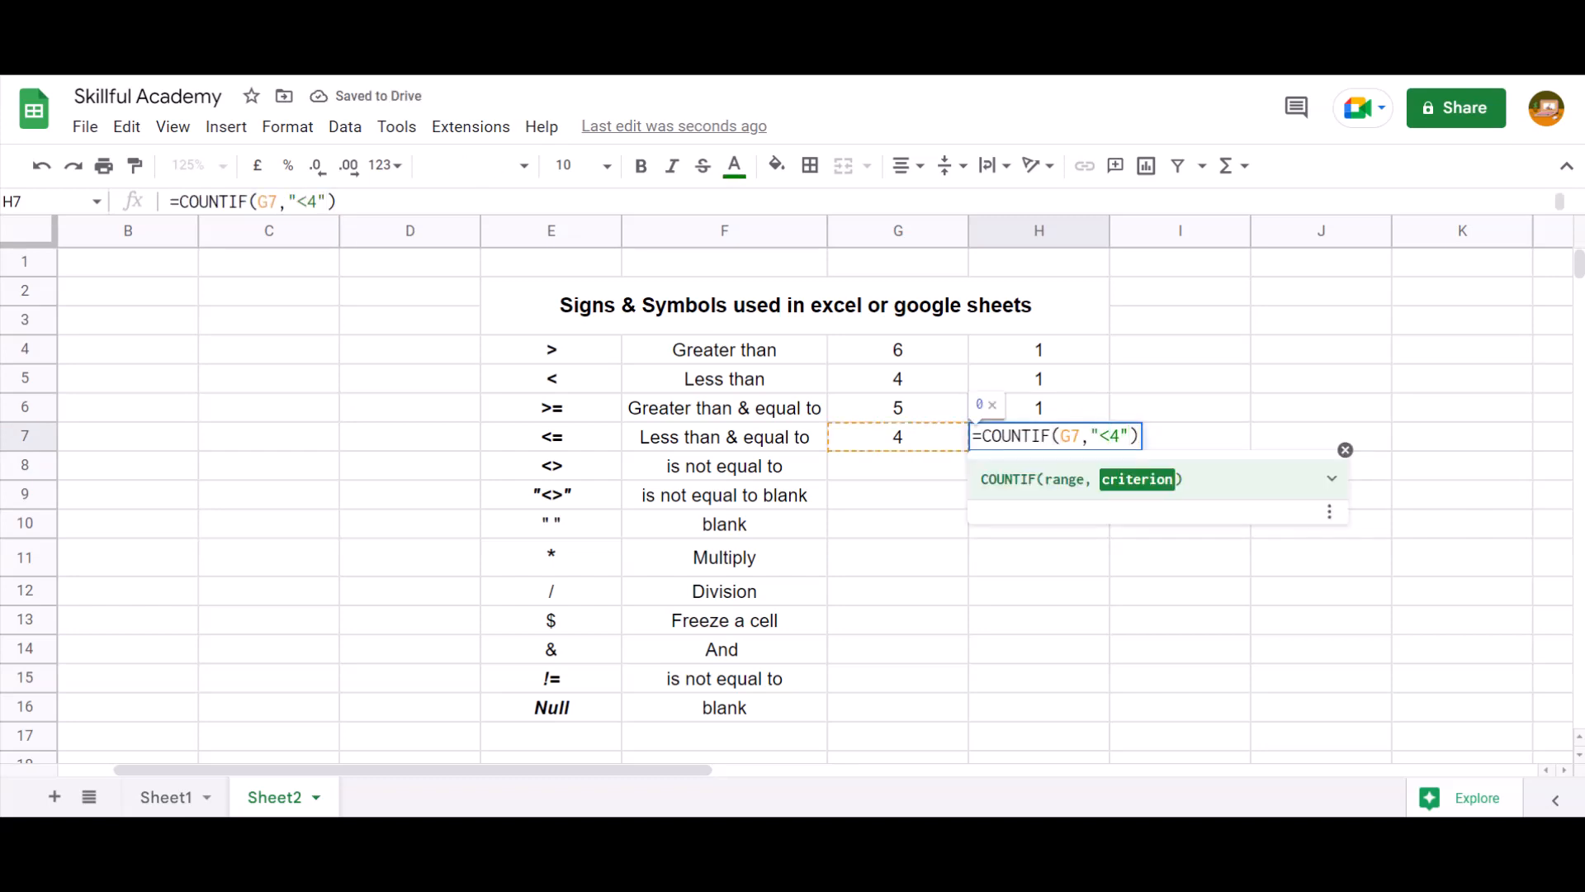
type("=")
key("Return")
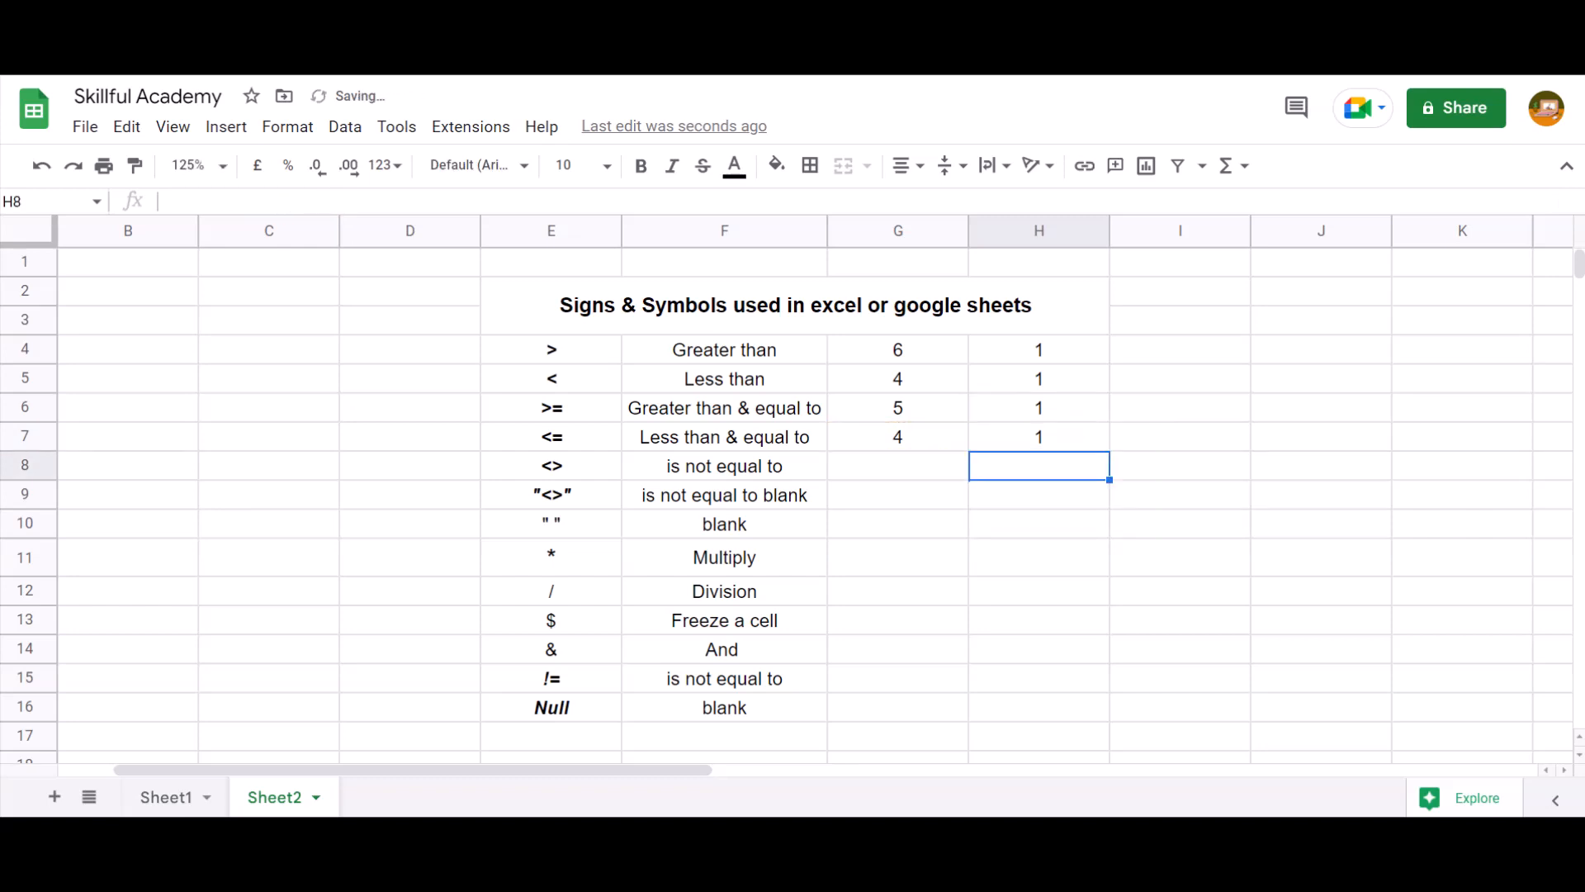
key("Up")
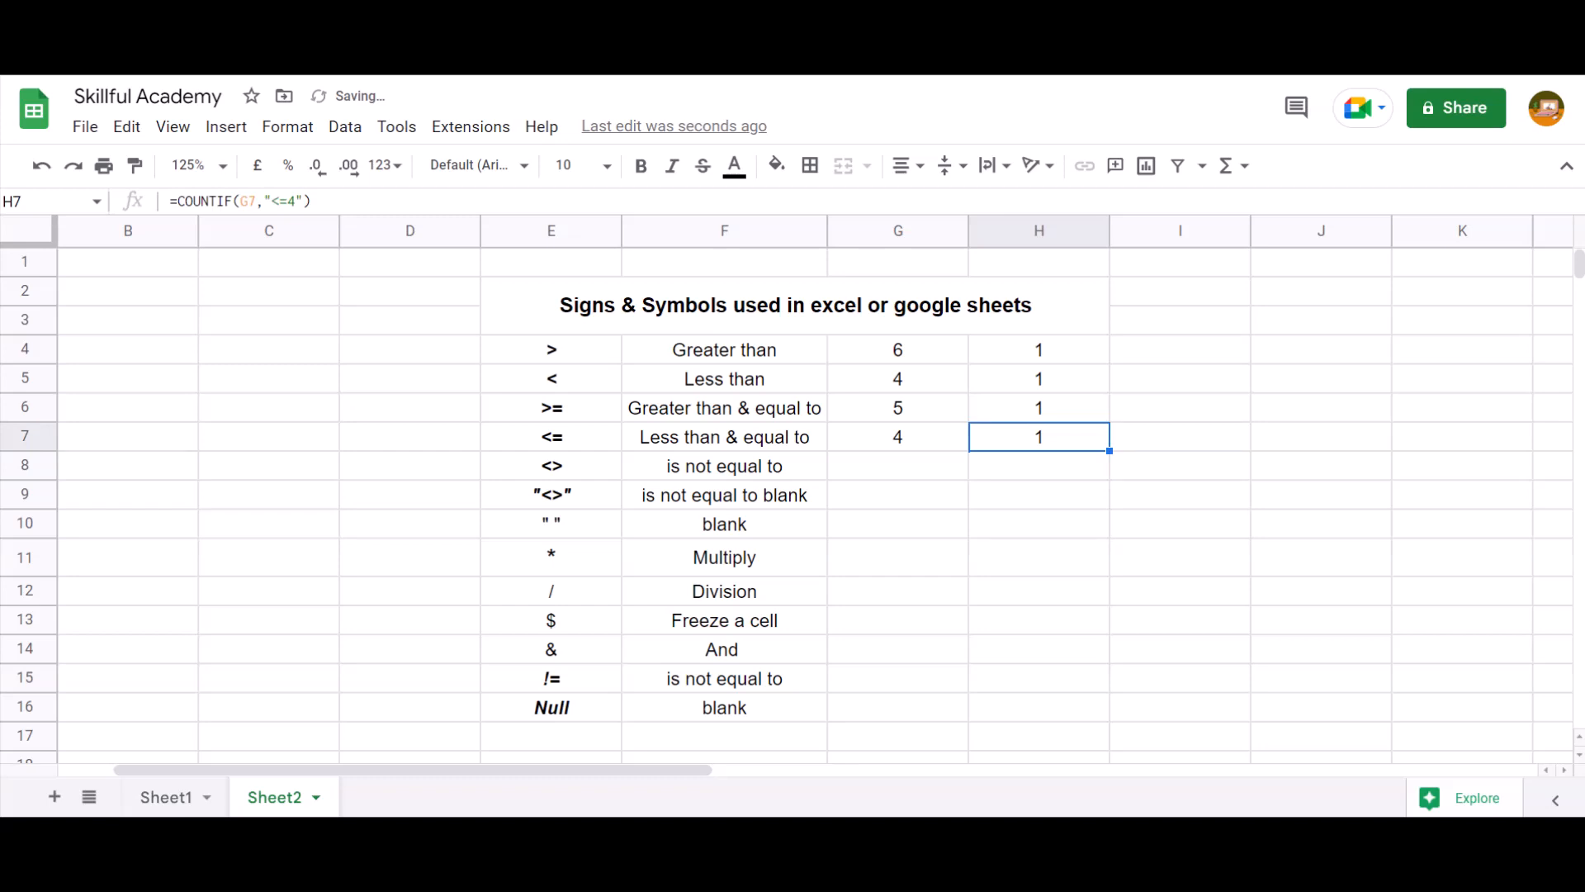
Review the sample values in G4:G7 and the COUNTIF formulas in H5 and H4 against their symbols' meanings
key("Up")
key("Up")
key("Up")
key("Left")
key("Left")
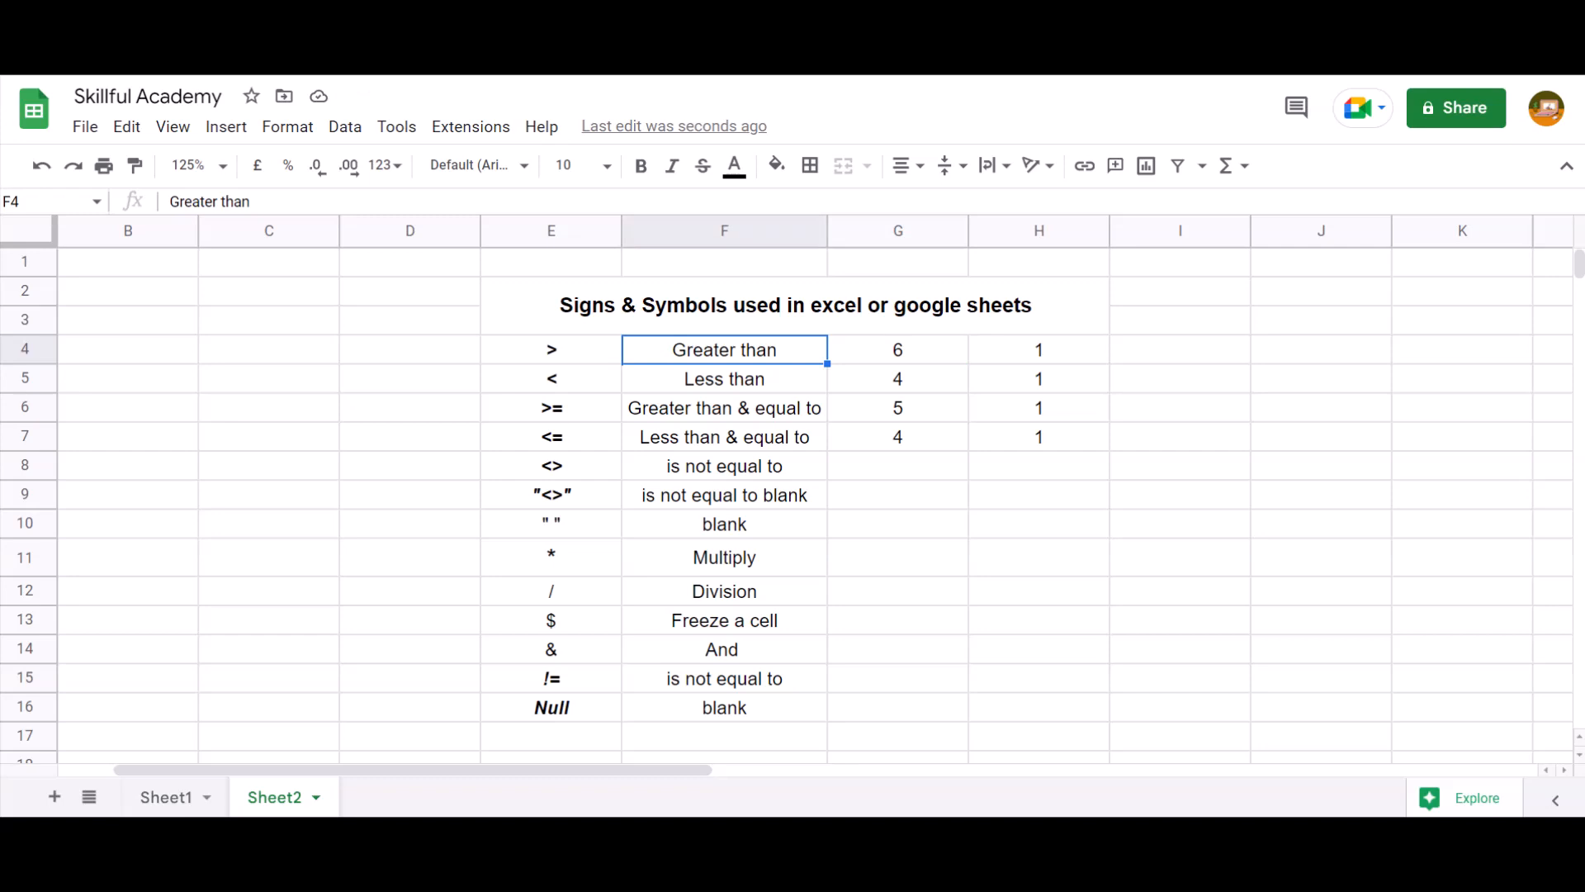
key("Right")
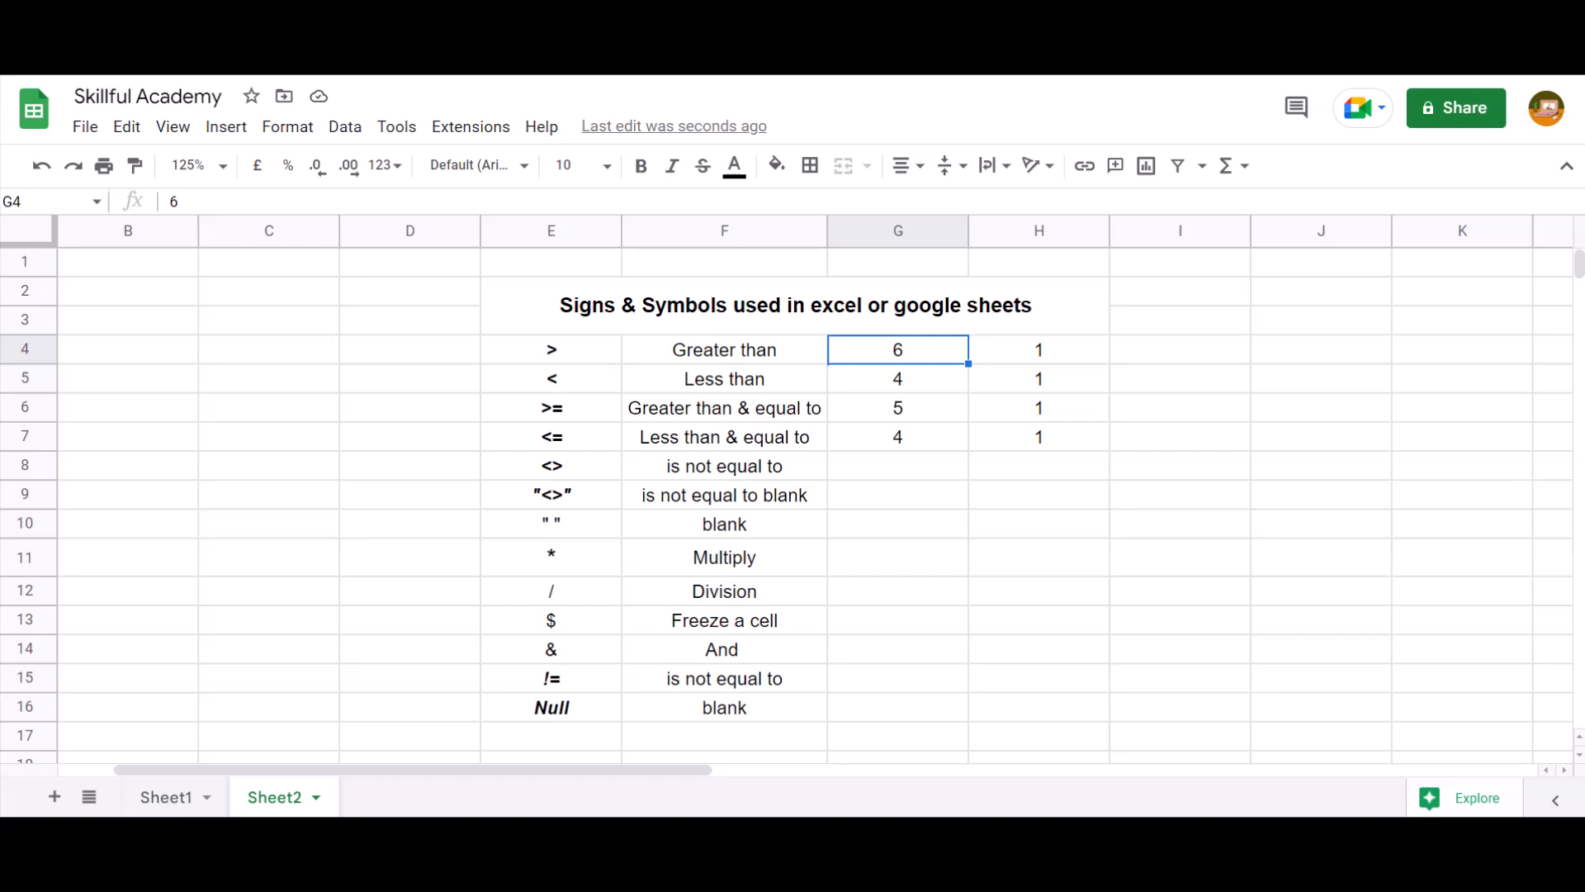
key("Down")
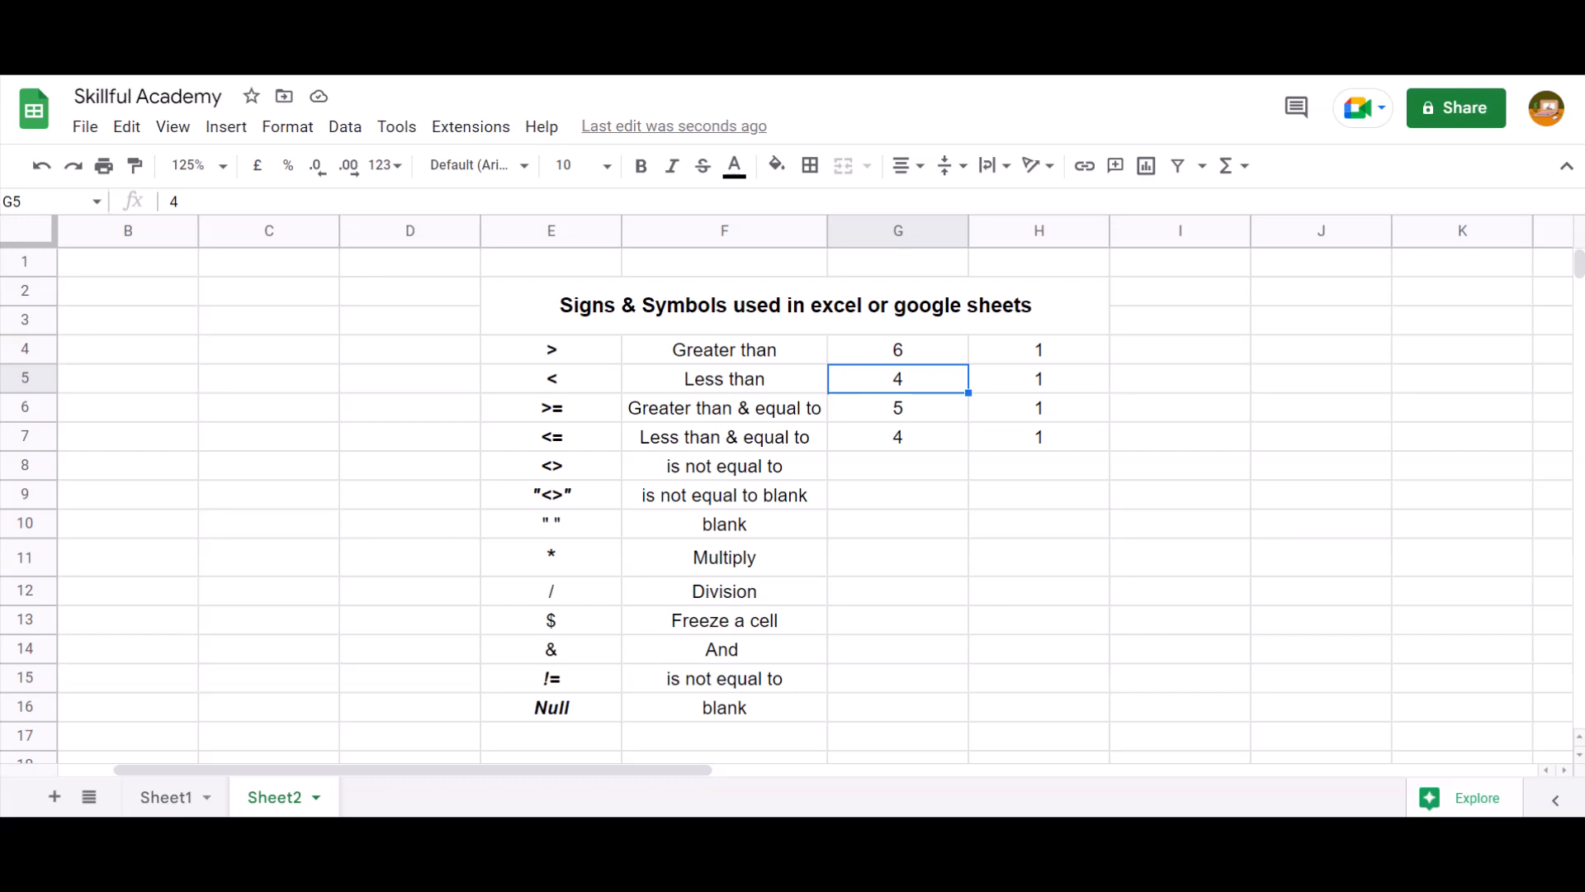
key("Down")
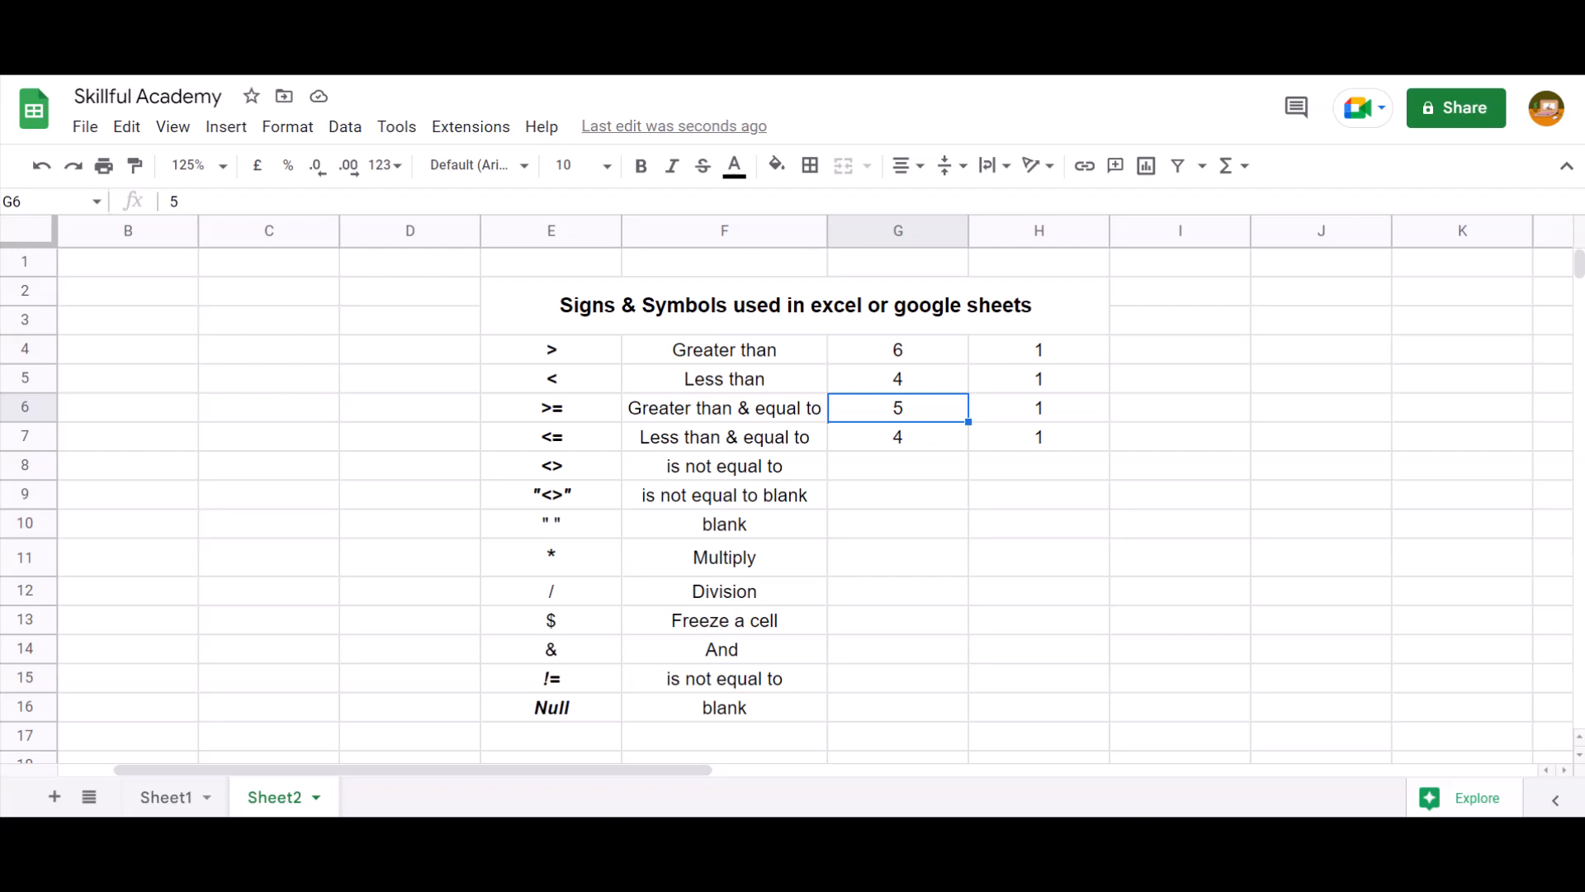
key("Down")
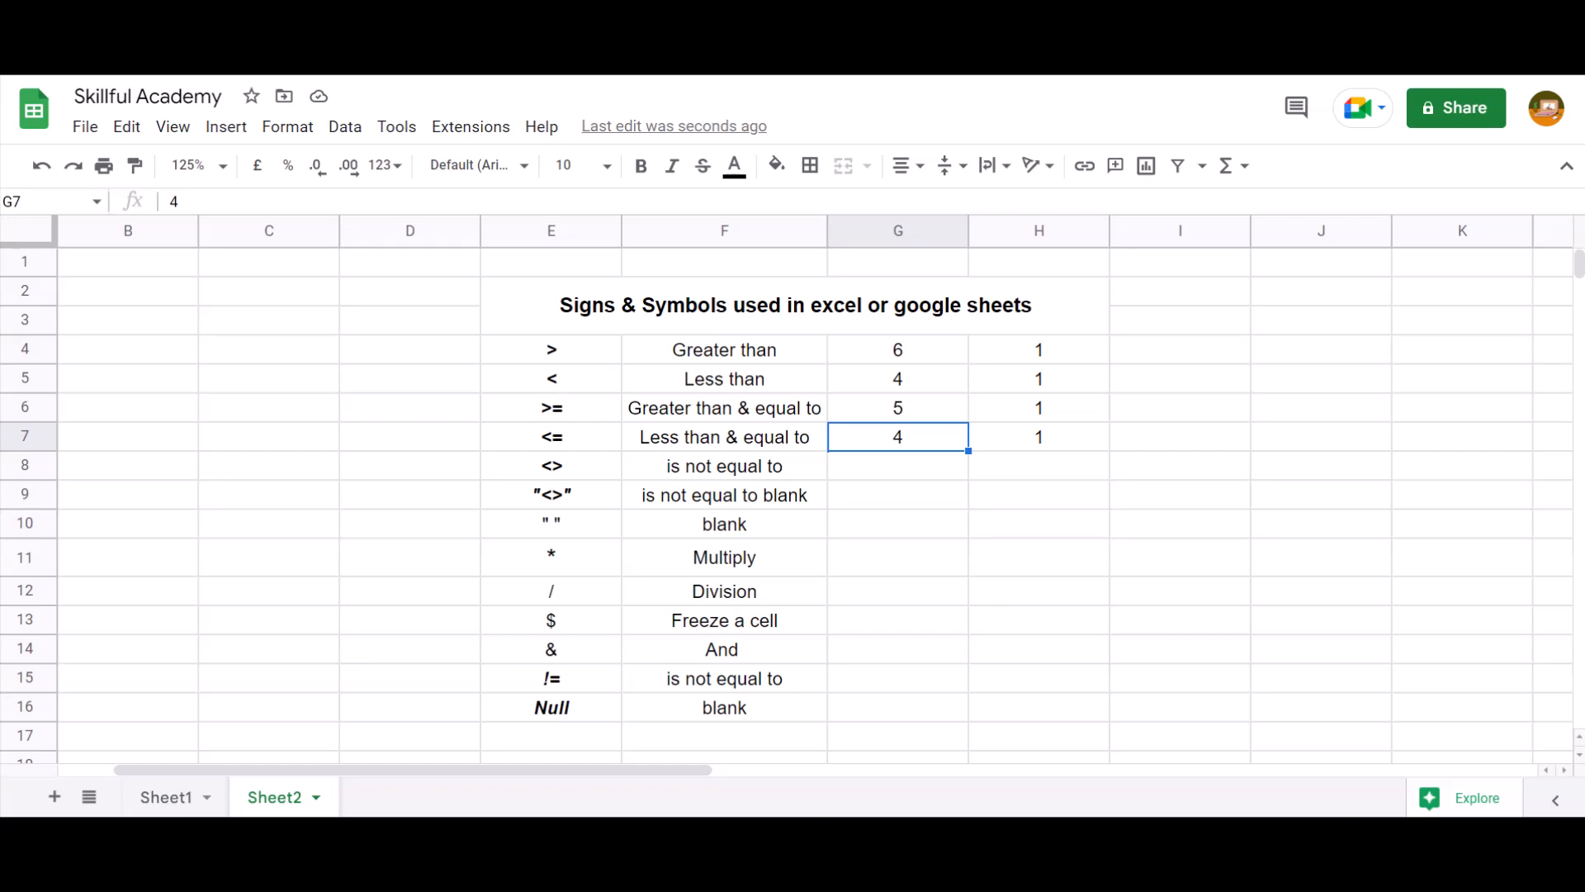
left_click(1039, 437)
left_click(1038, 379)
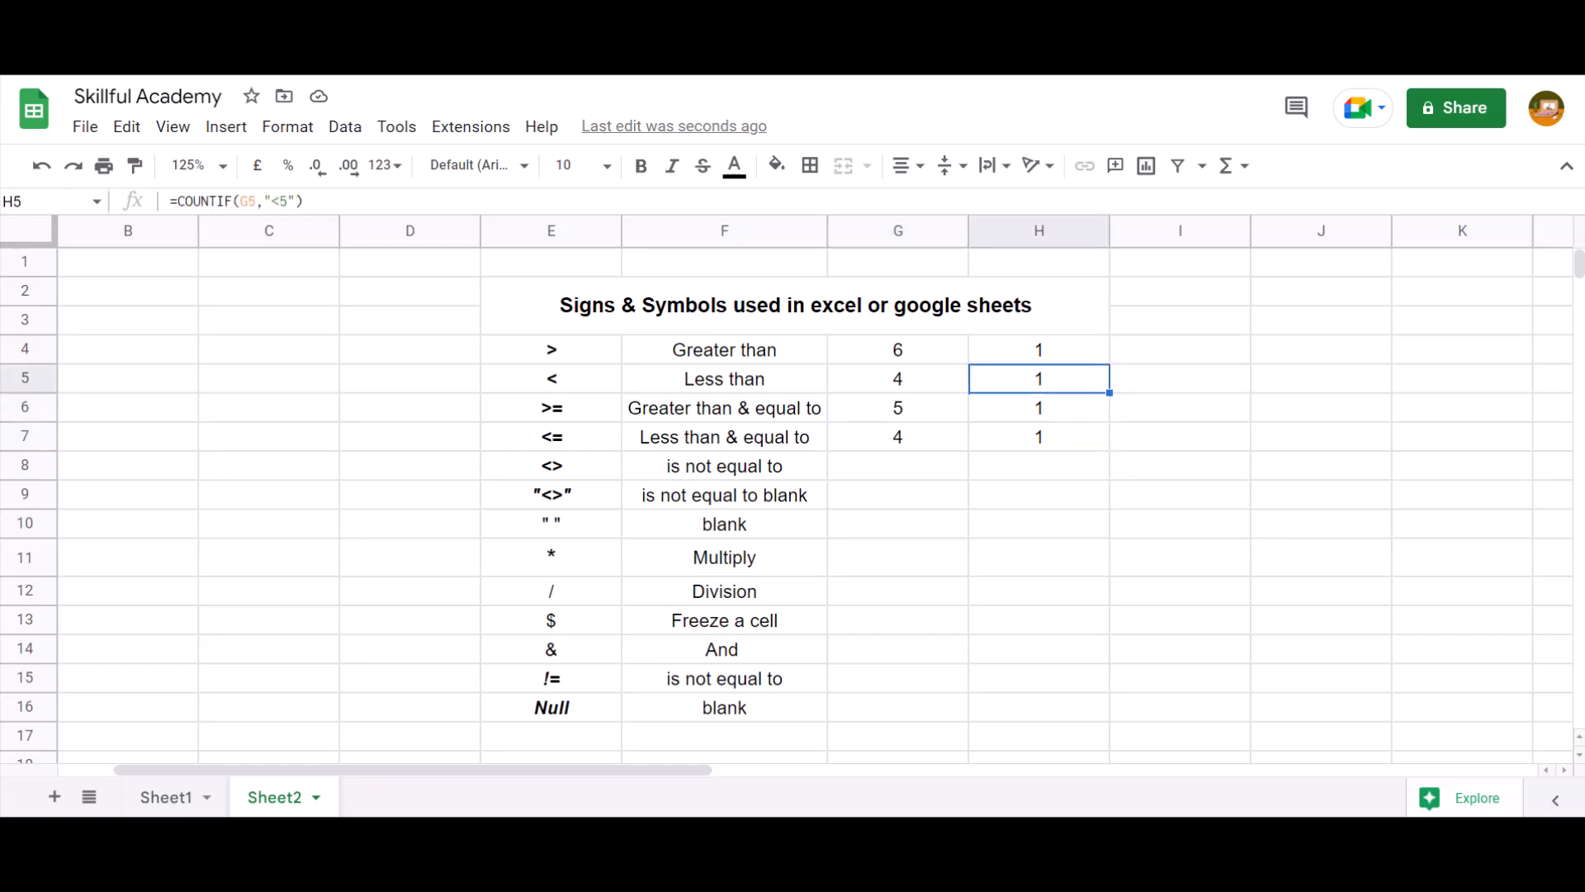
left_click(1038, 350)
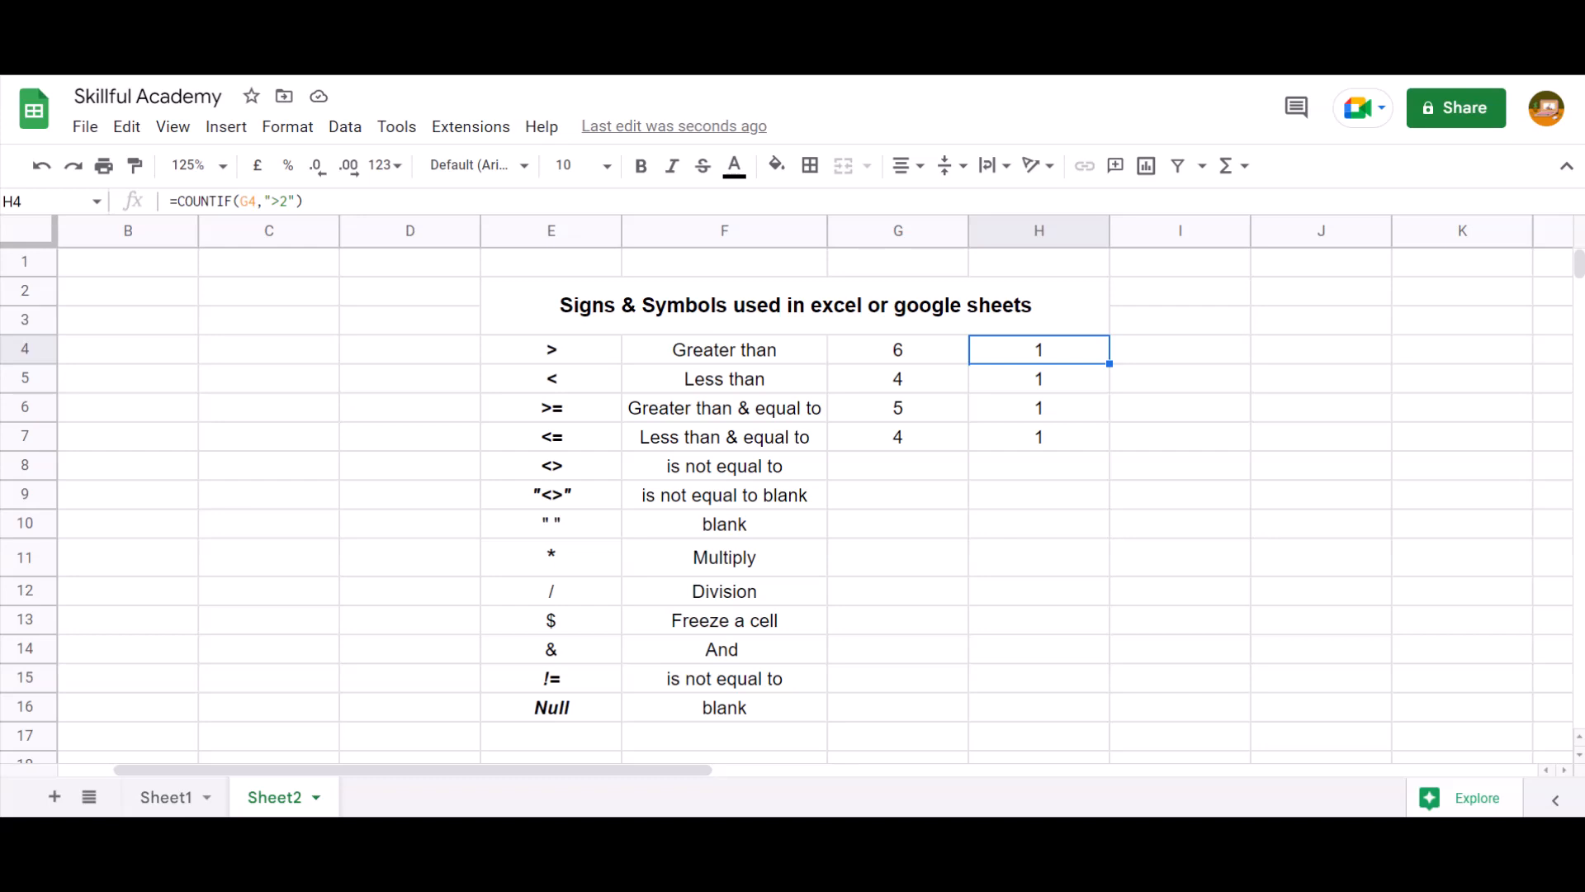
Go back over the meanings of the comparison symbols in F4:F7
left_click(1038, 436)
left_click(1038, 466)
left_click(898, 466)
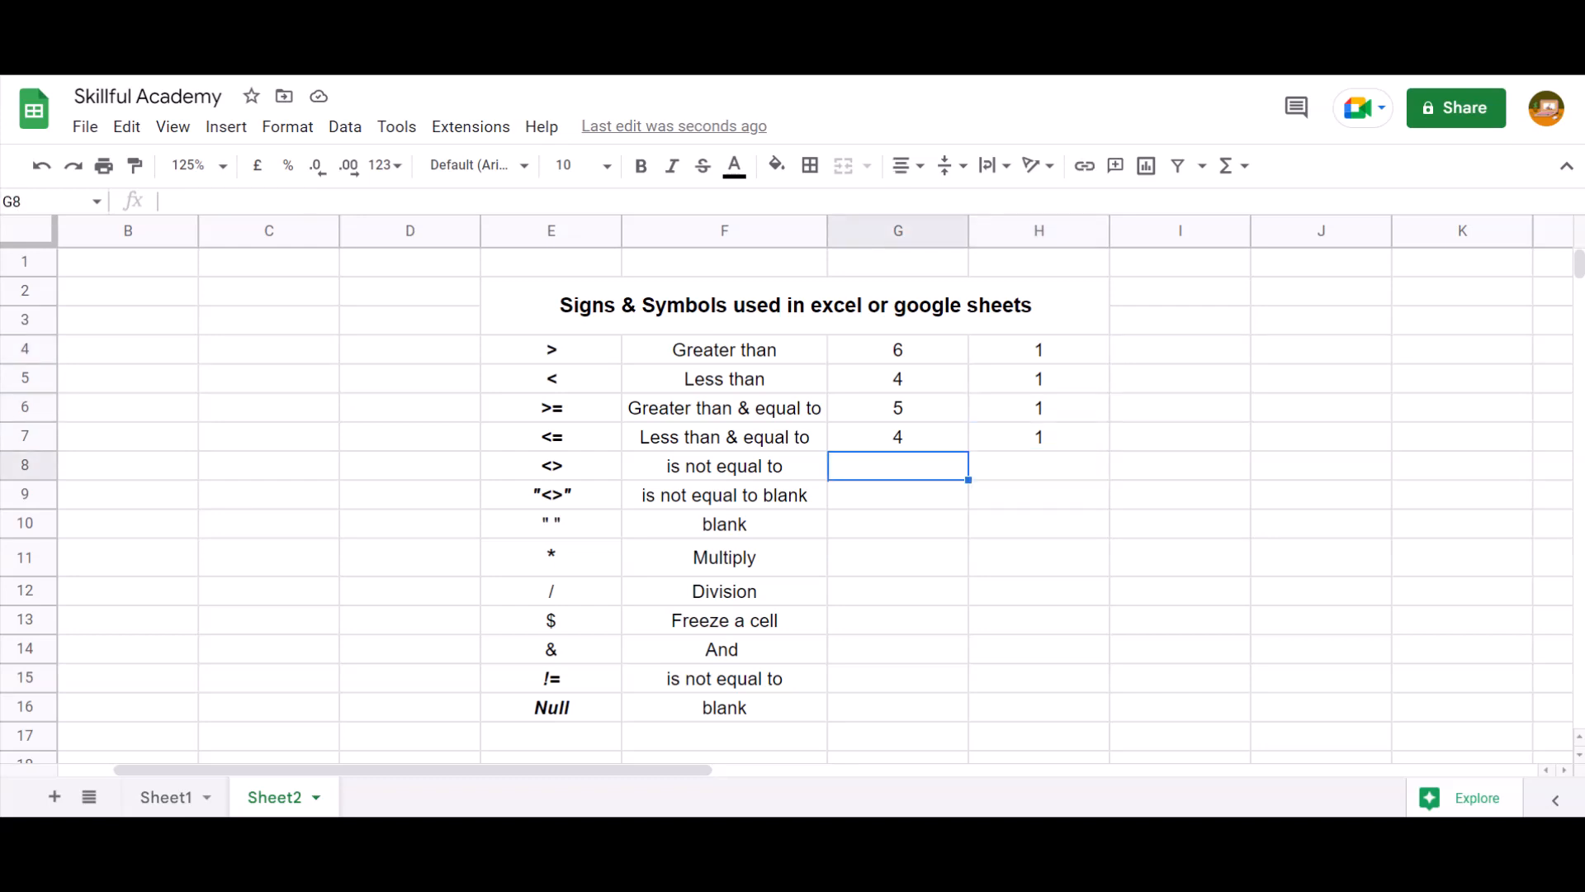
key("Up")
key("Up")
key("Left")
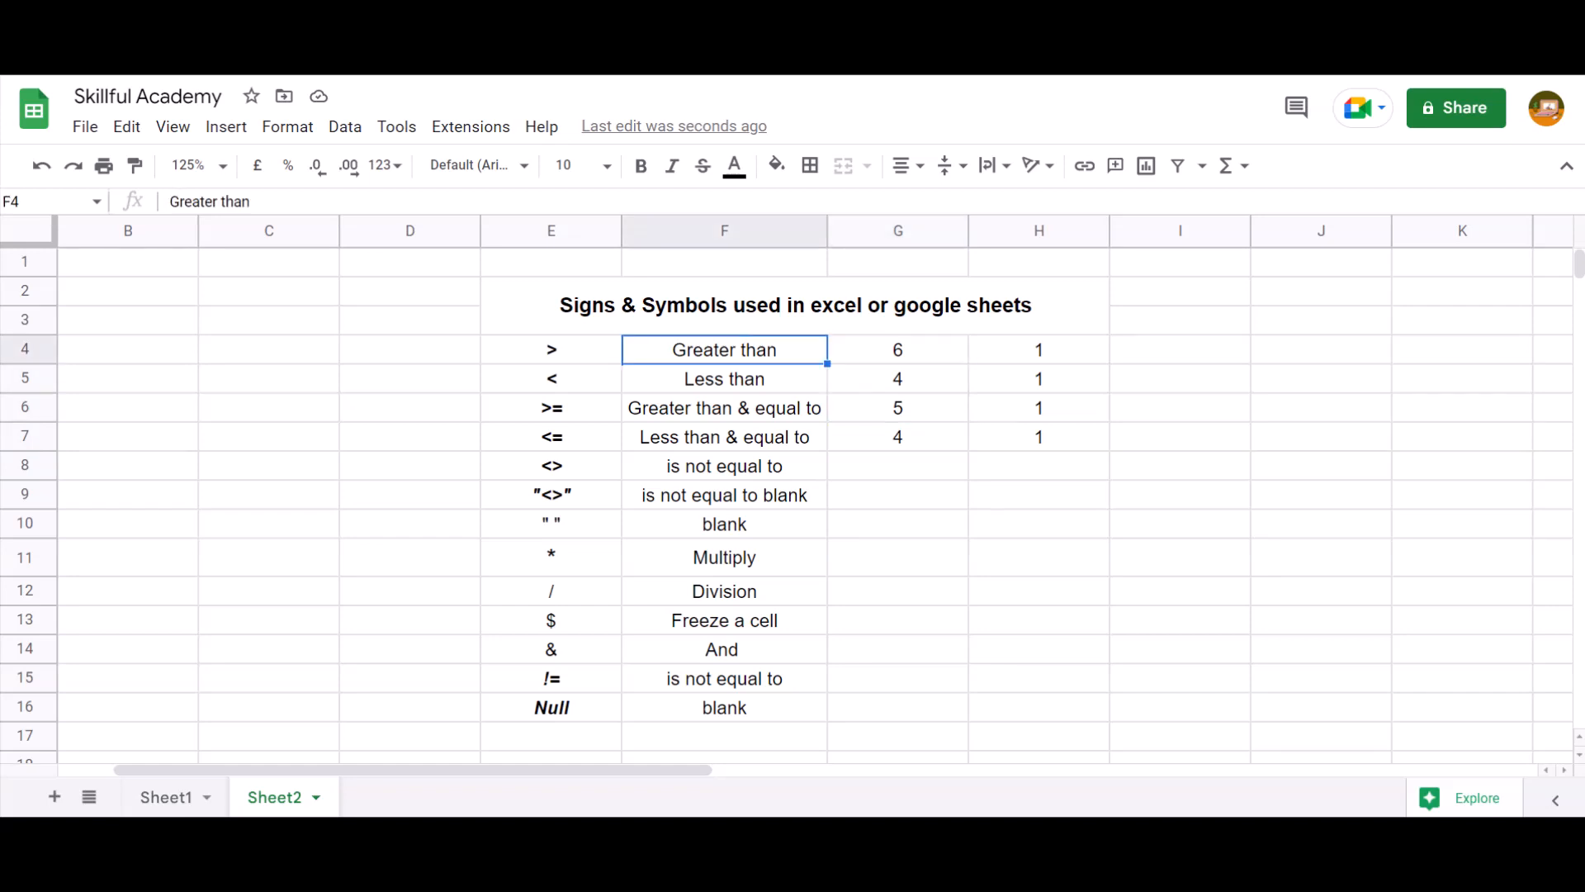
key("Down")
key("Down")
key("Down")
Enter a sample first name in G8 for the "is not equal to" row
key("Right")
key("Down")
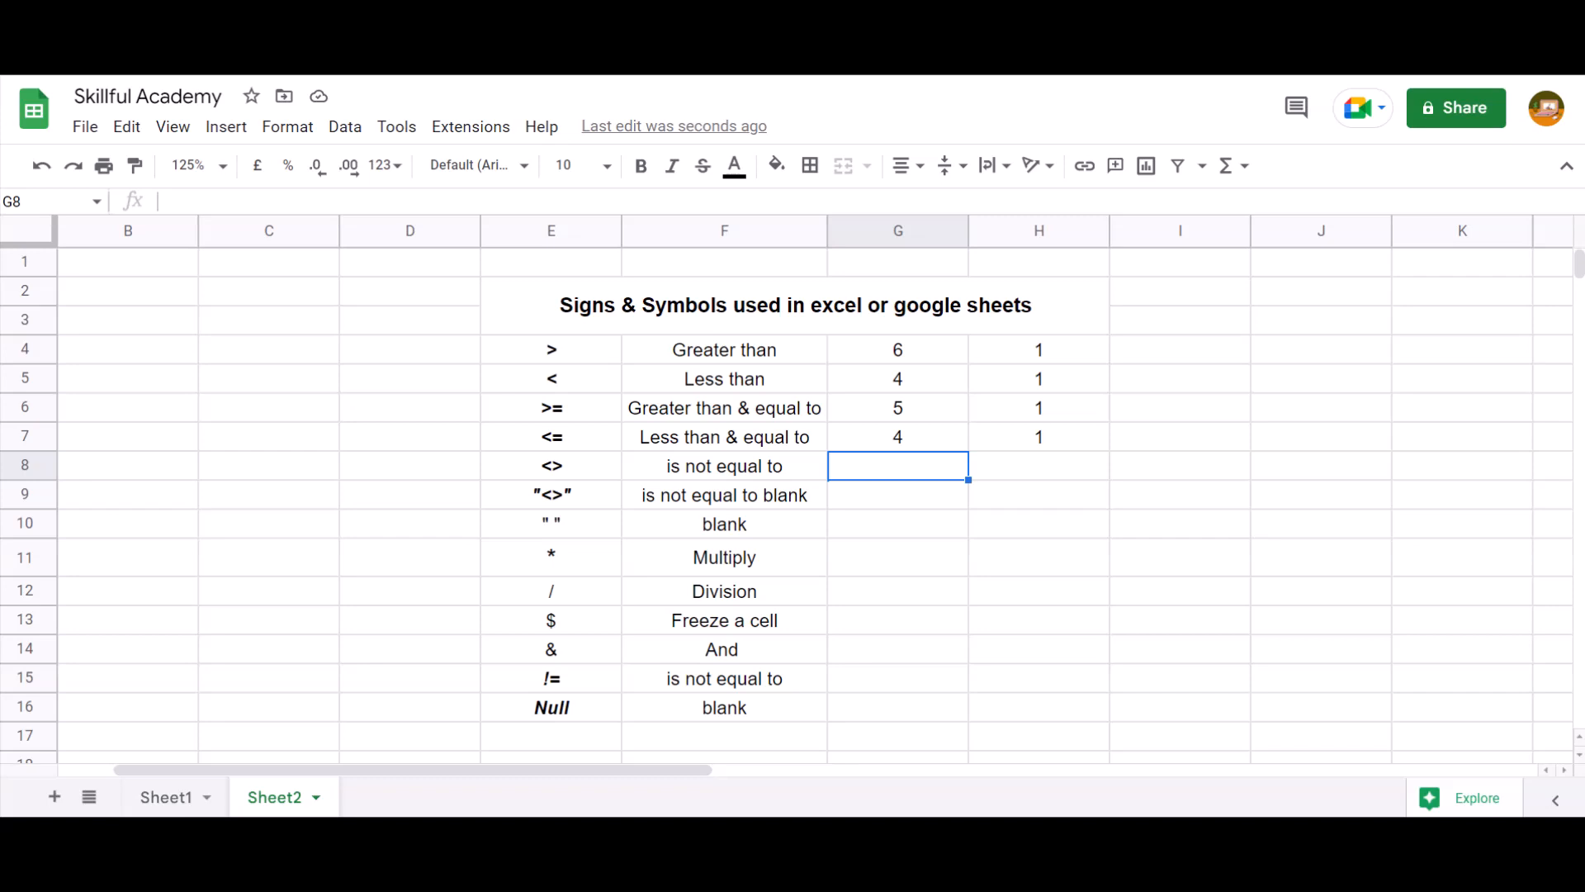
type("hitesh")
key("Tab")
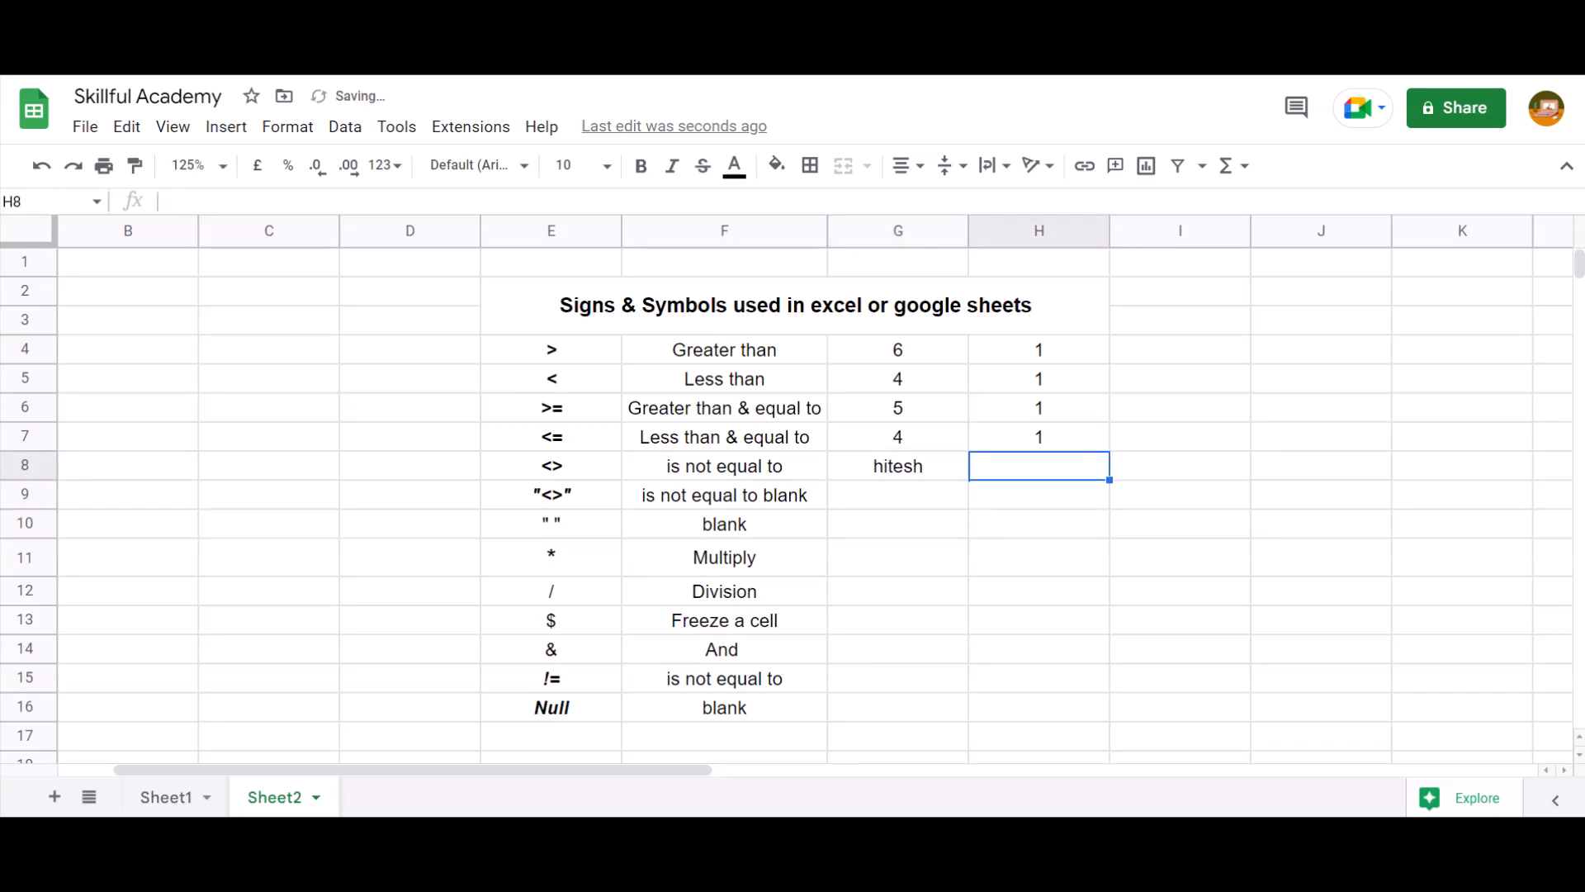
Enter a COUNTIF formula in H8 that tests G8 against "<>" plus the same first name, and centre its result horizontally
type("=")
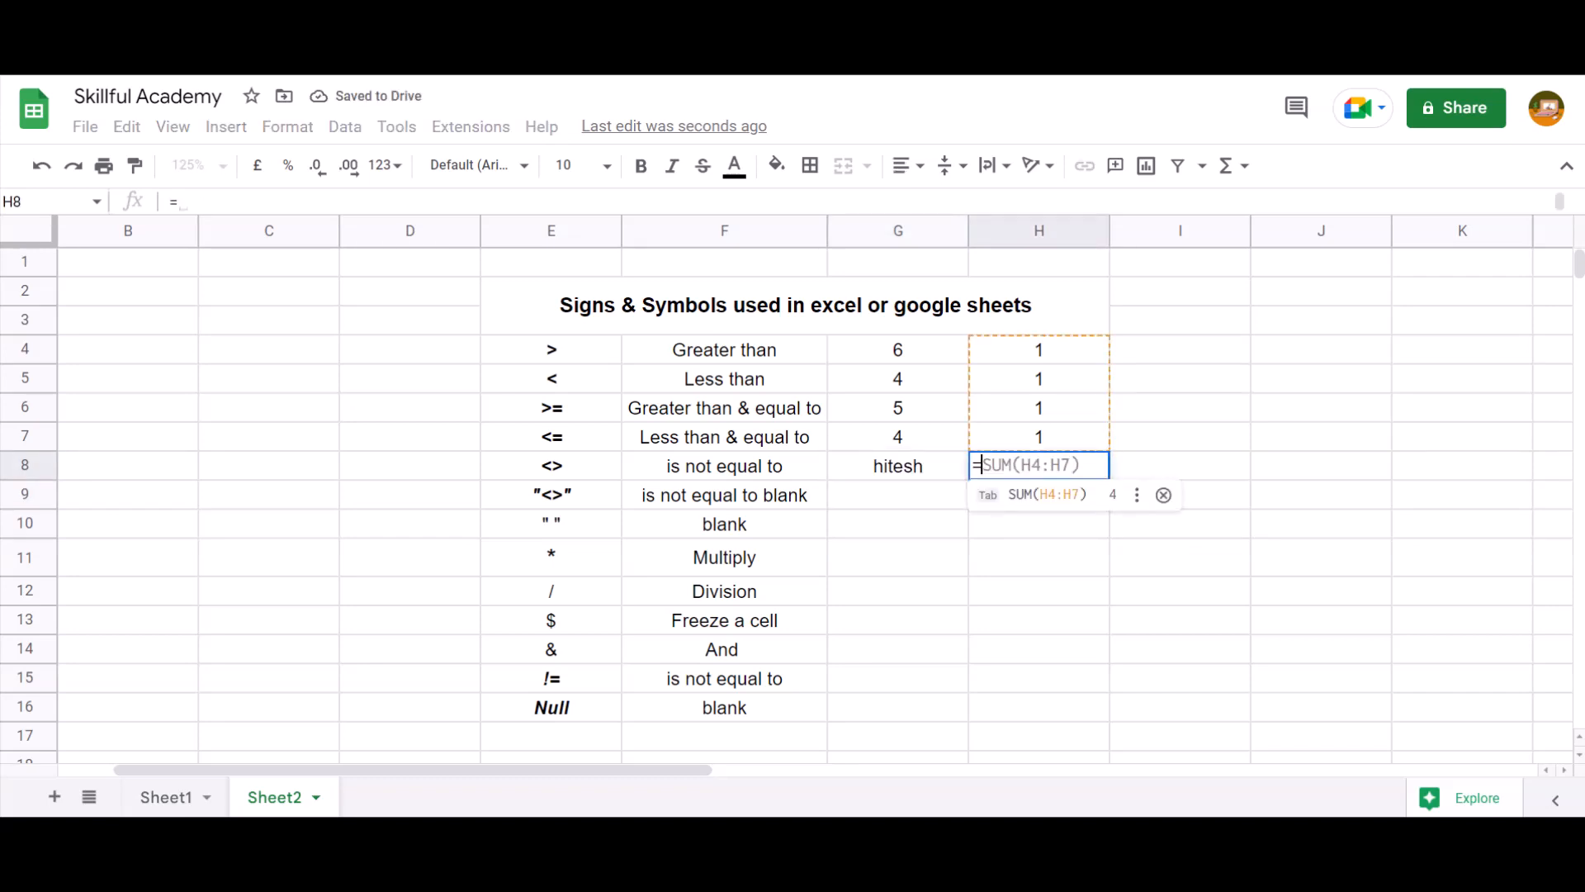
type("countif(")
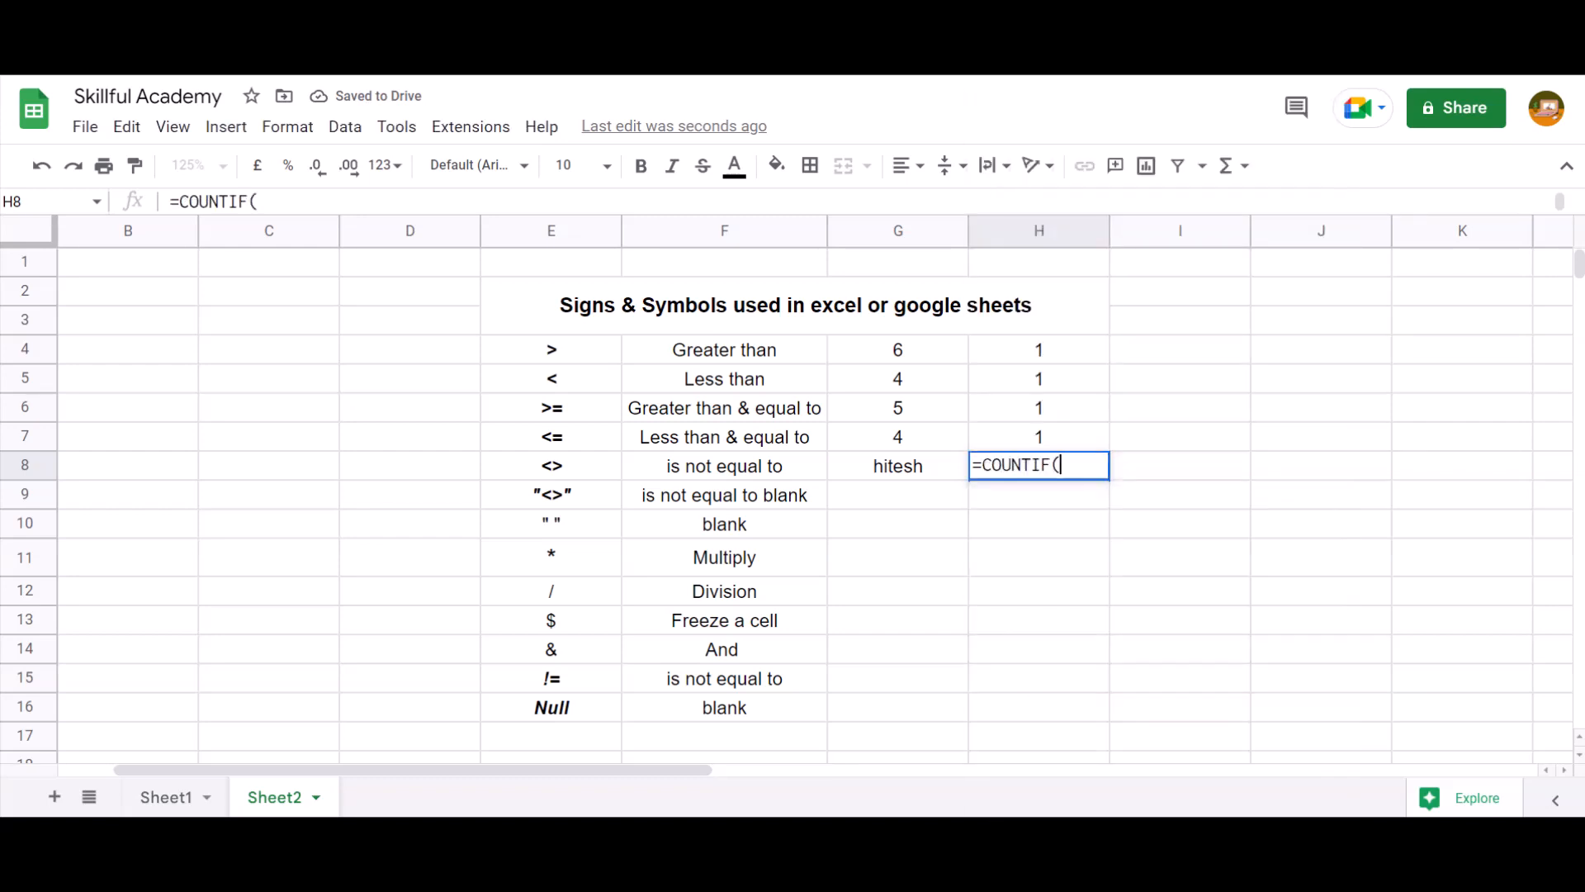
key("Left")
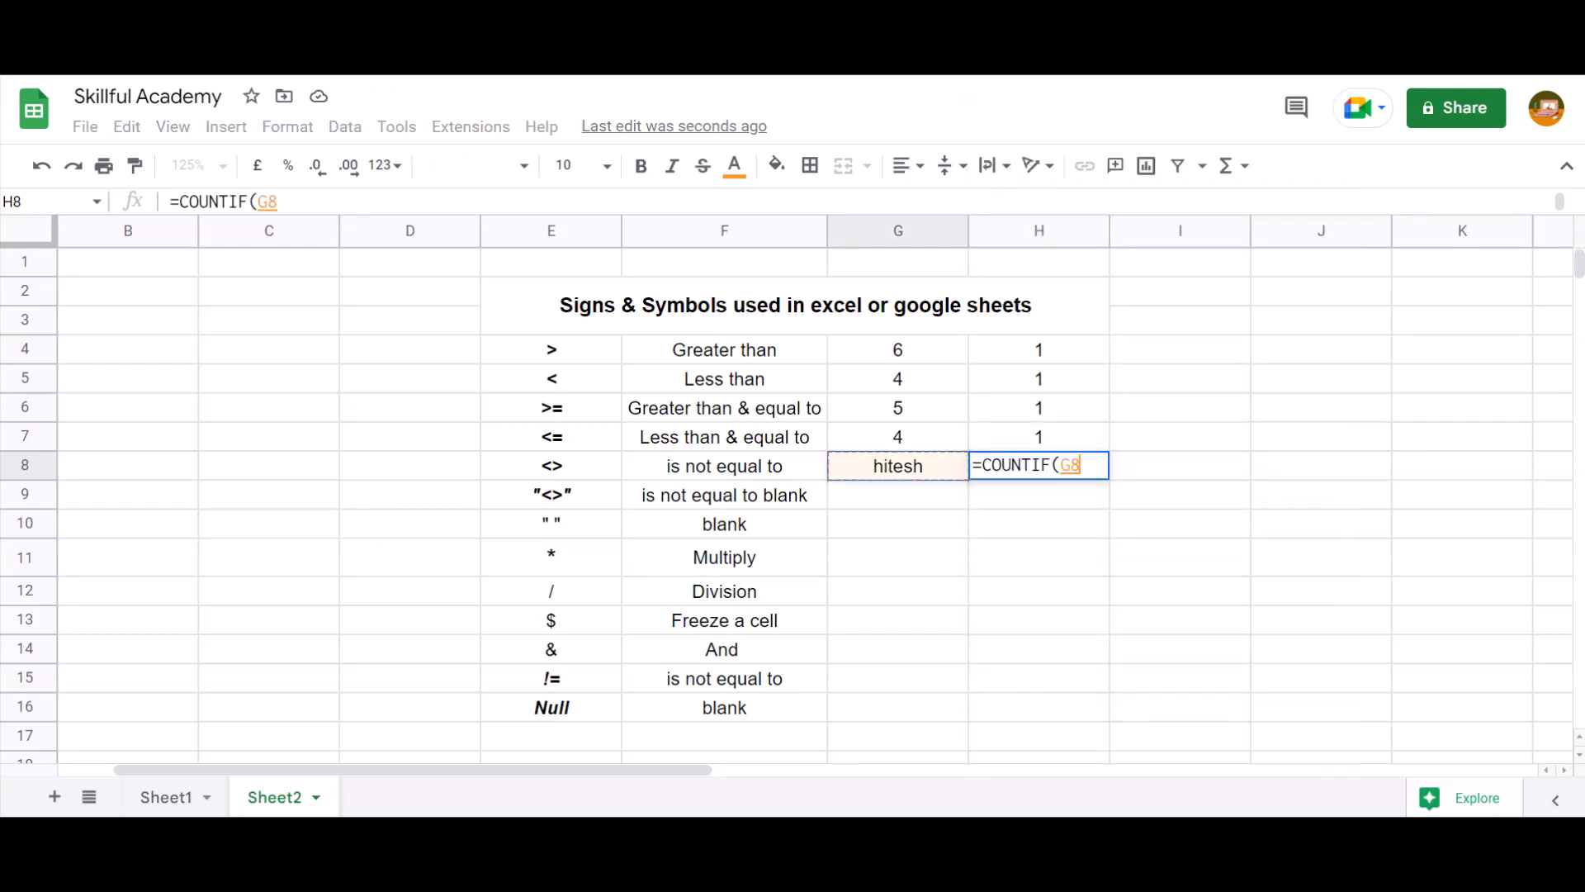
type(",\"")
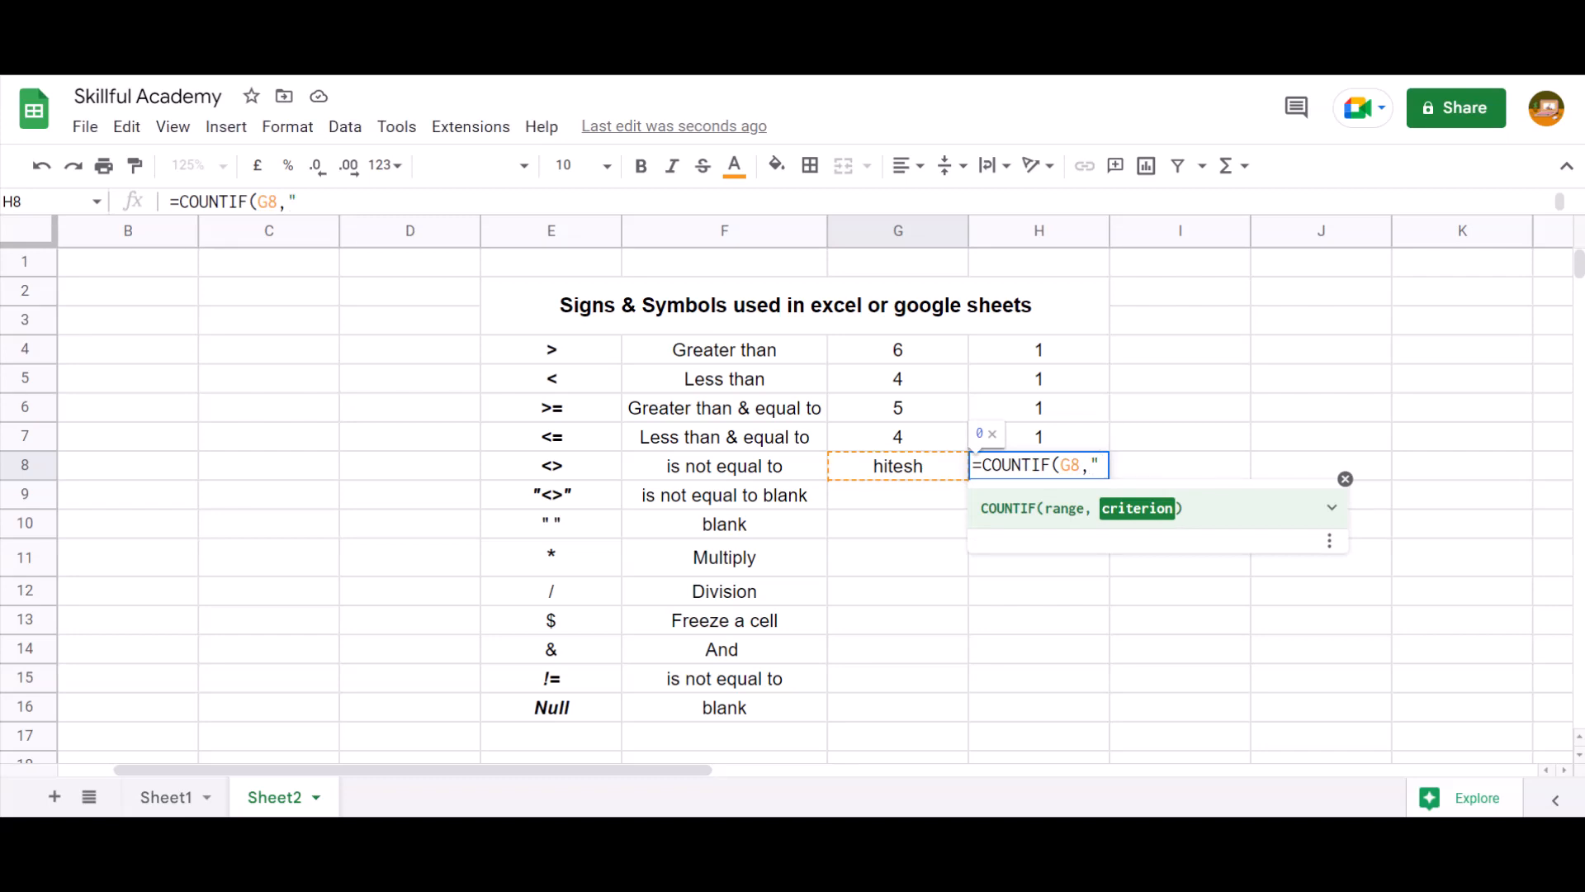
type("<>hitesh")
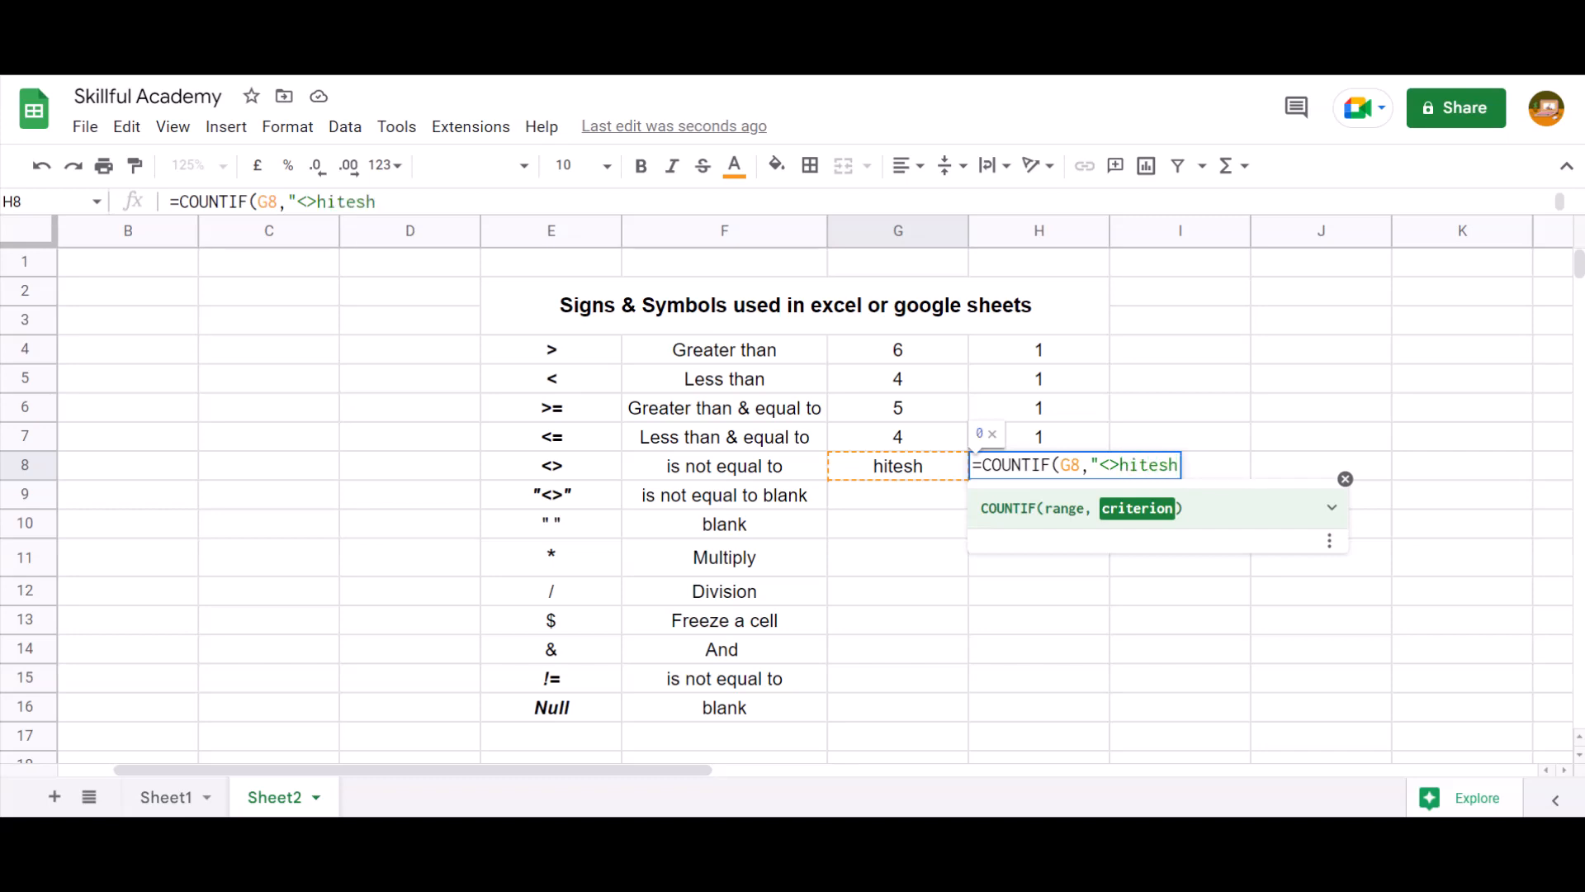
type("\")")
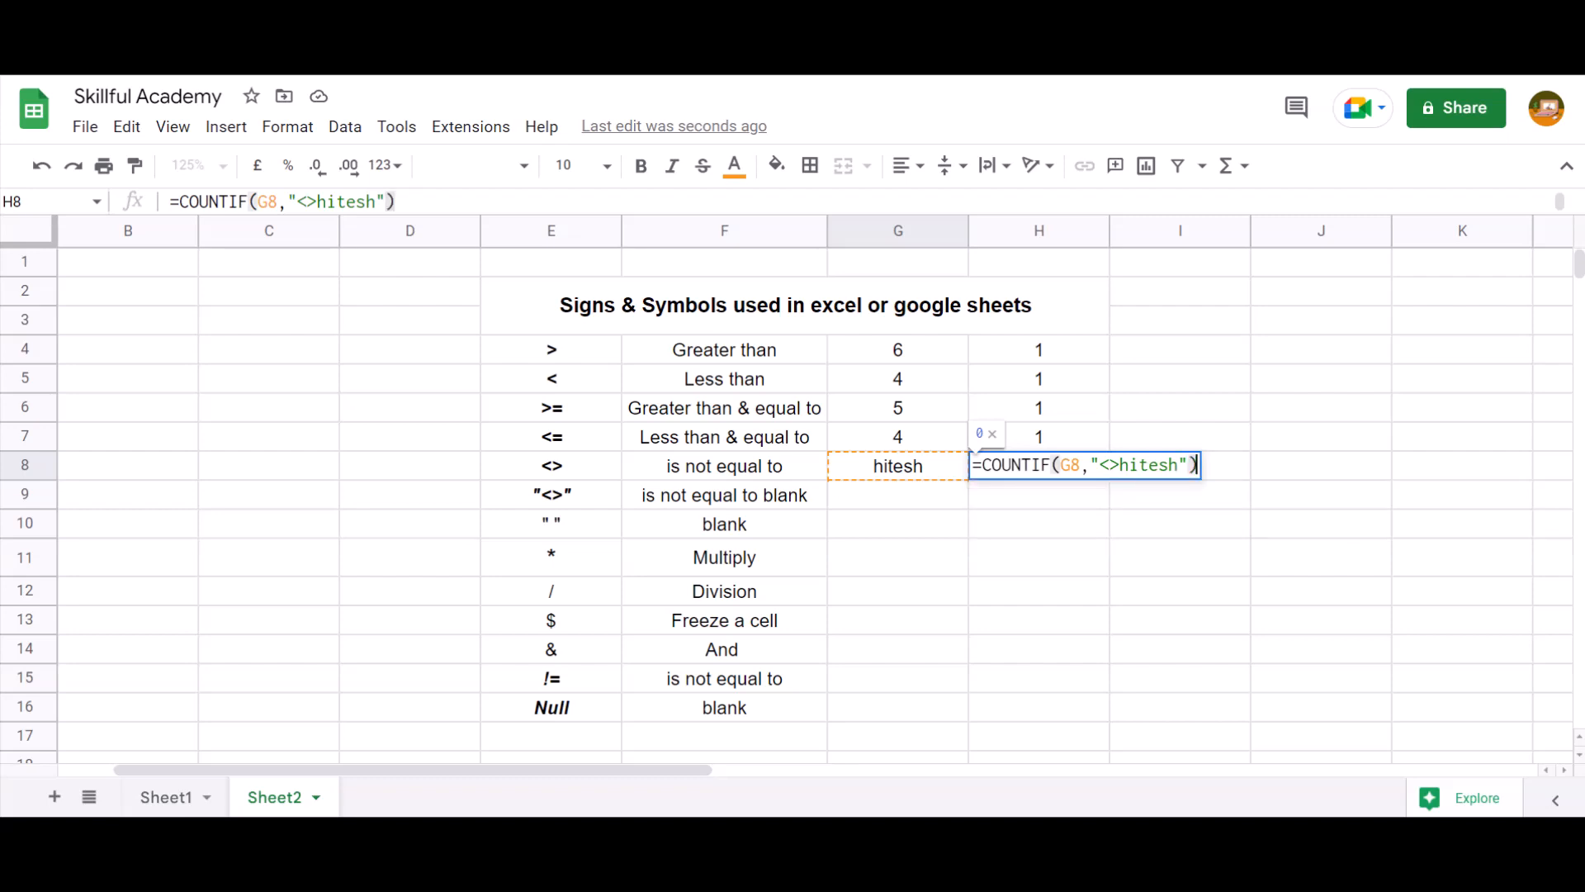
key("Return")
key("Up")
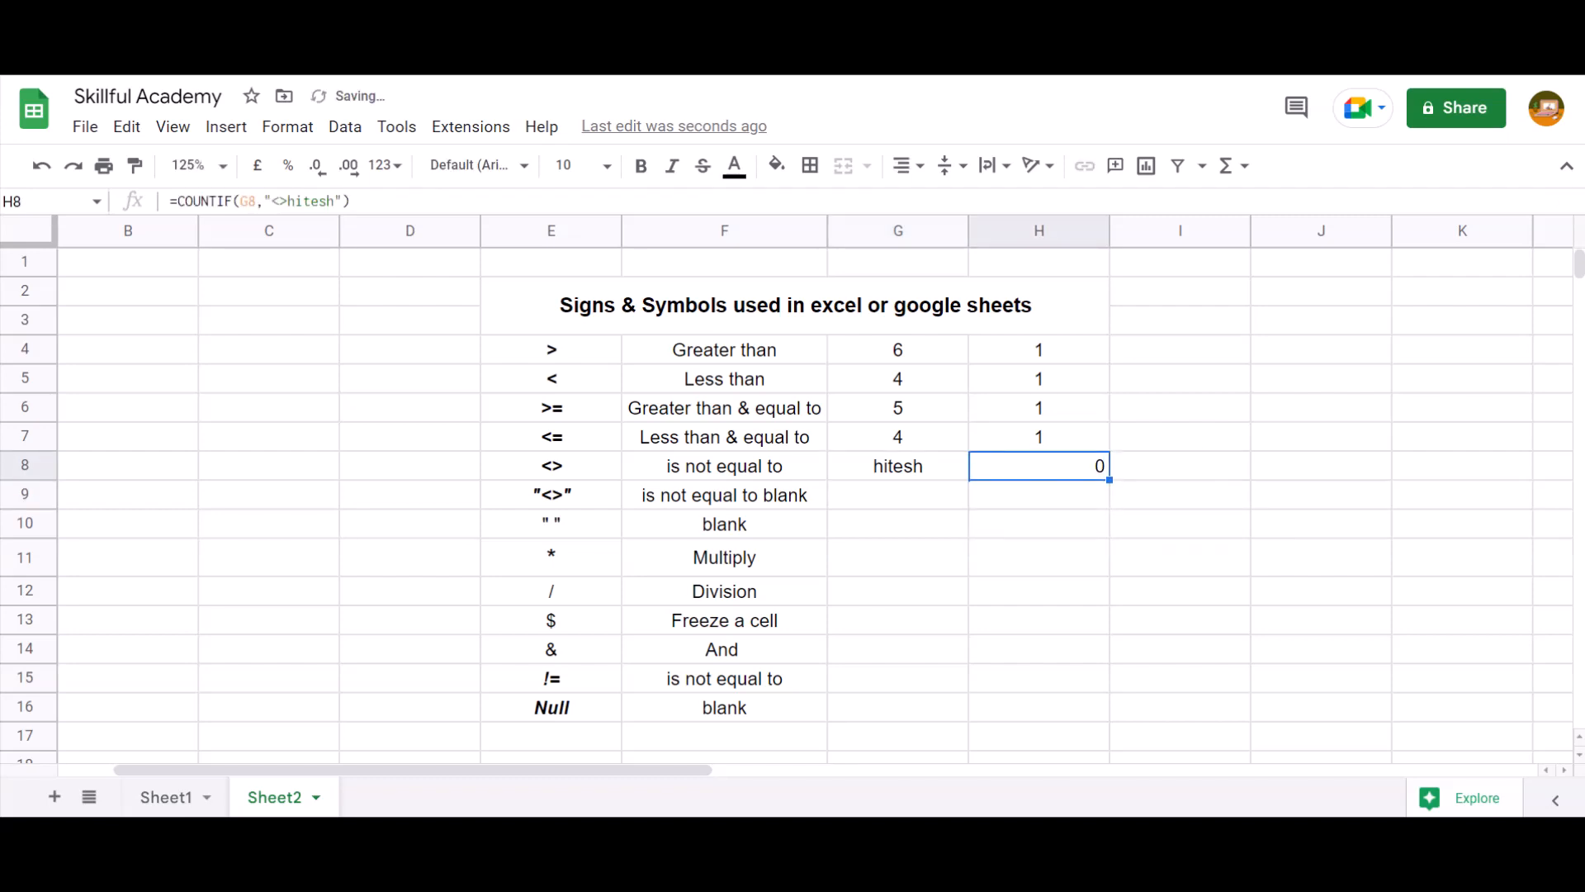
key("alt+h")
key("a")
key("c")
Replace the first letter of the name in G8 with a capital G
key("Left")
key("F2")
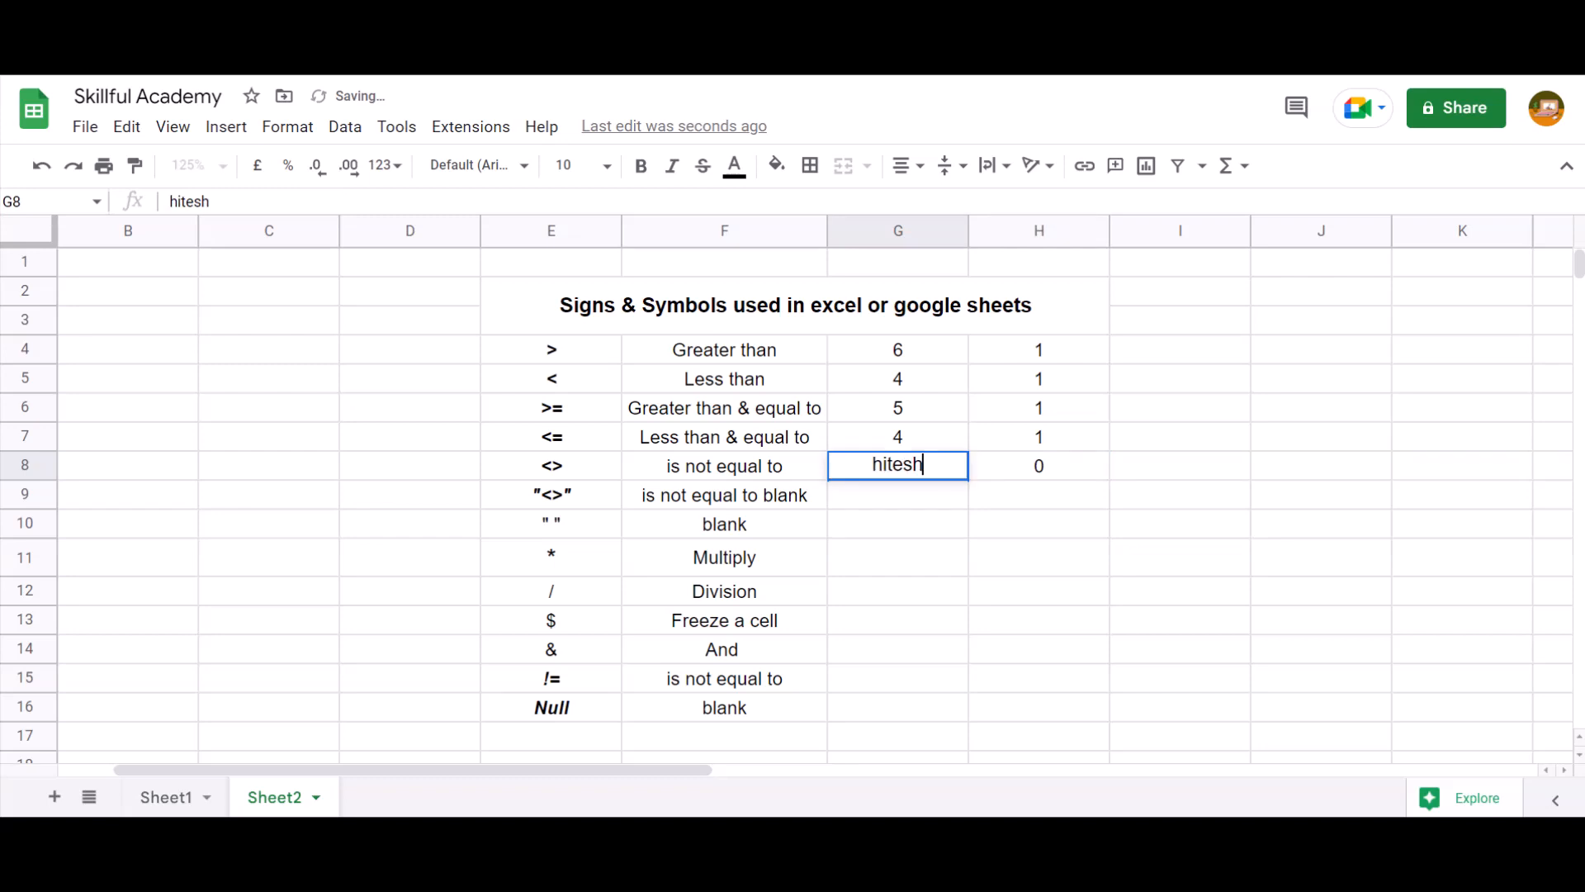
key("Left")
key("Left")
key("Left")
key("Left")
key("Left")
key("BackSpace")
type("G")
key("Return")
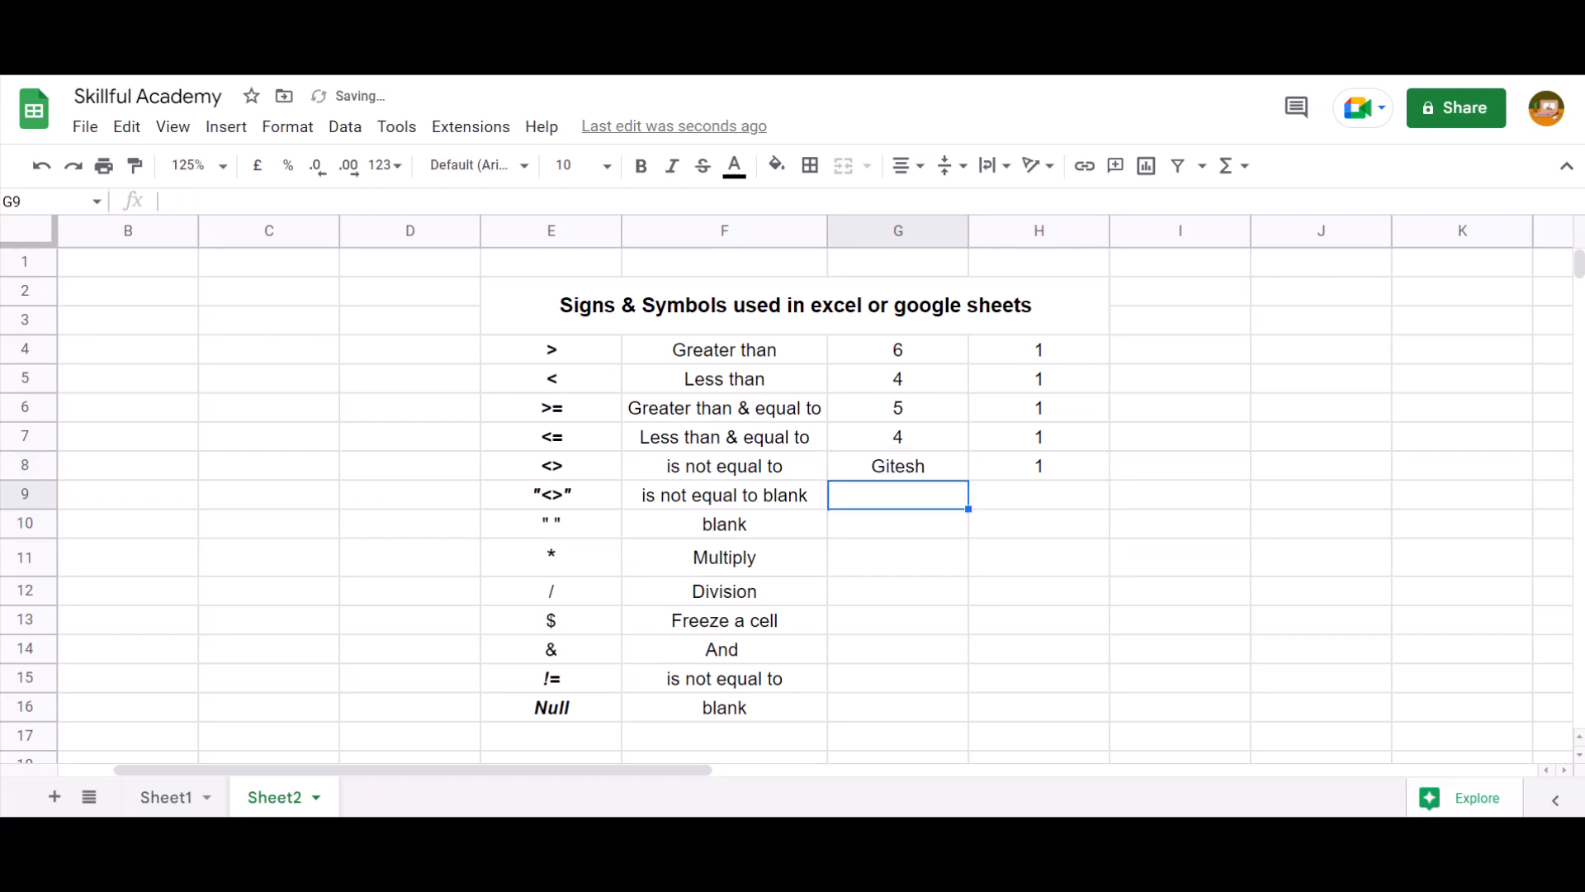
Compare the name in G8 and the meaning in F8 with the formula and result in H8
key("Up")
key("Right")
key("Left")
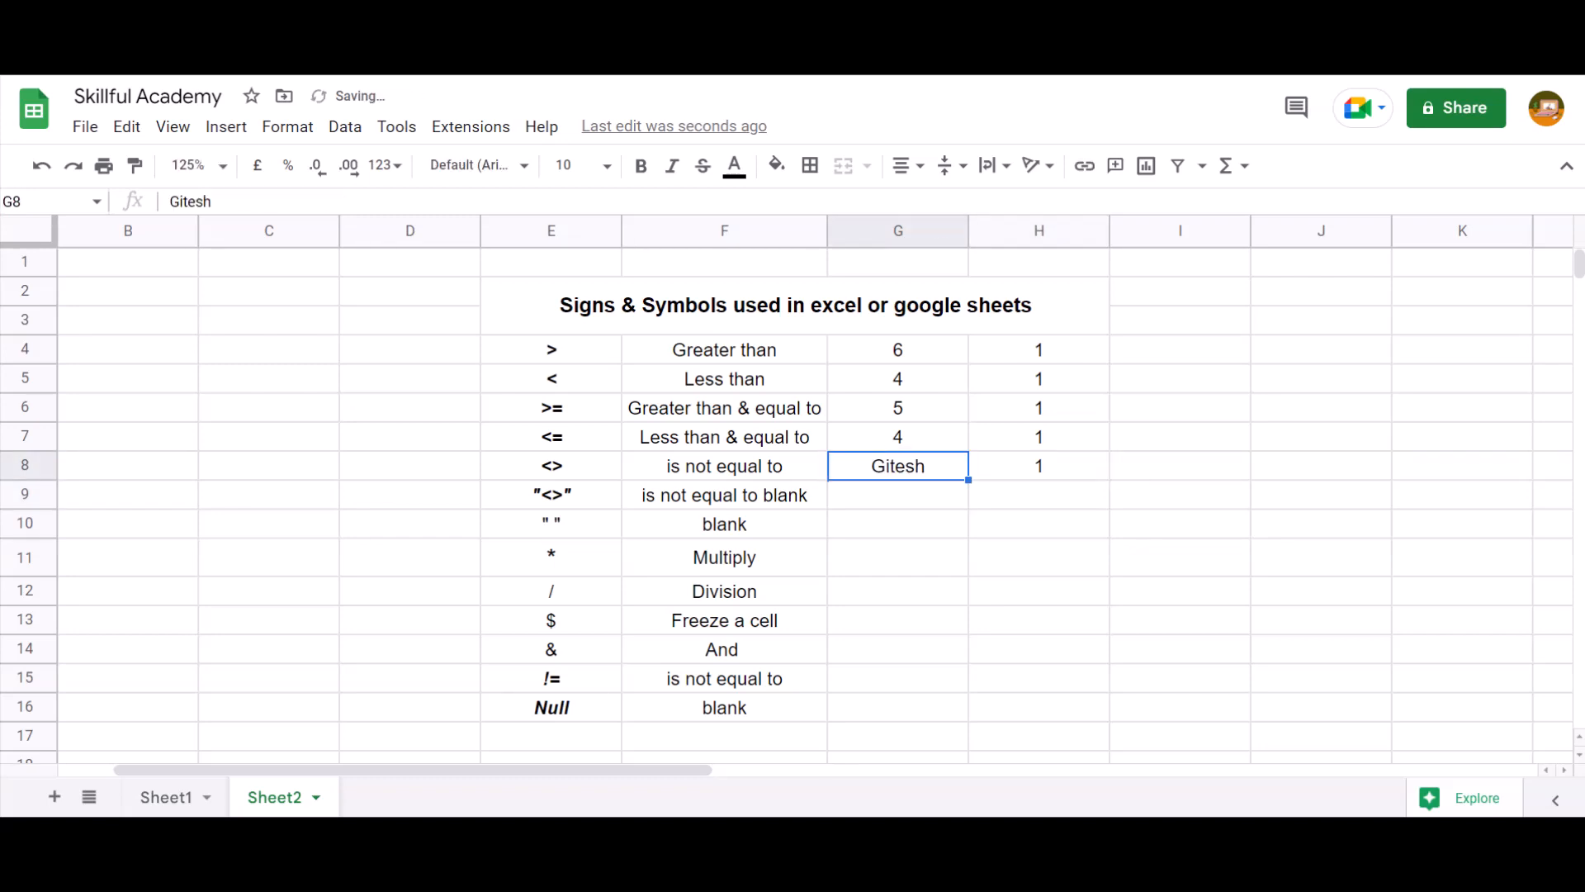
key("Left")
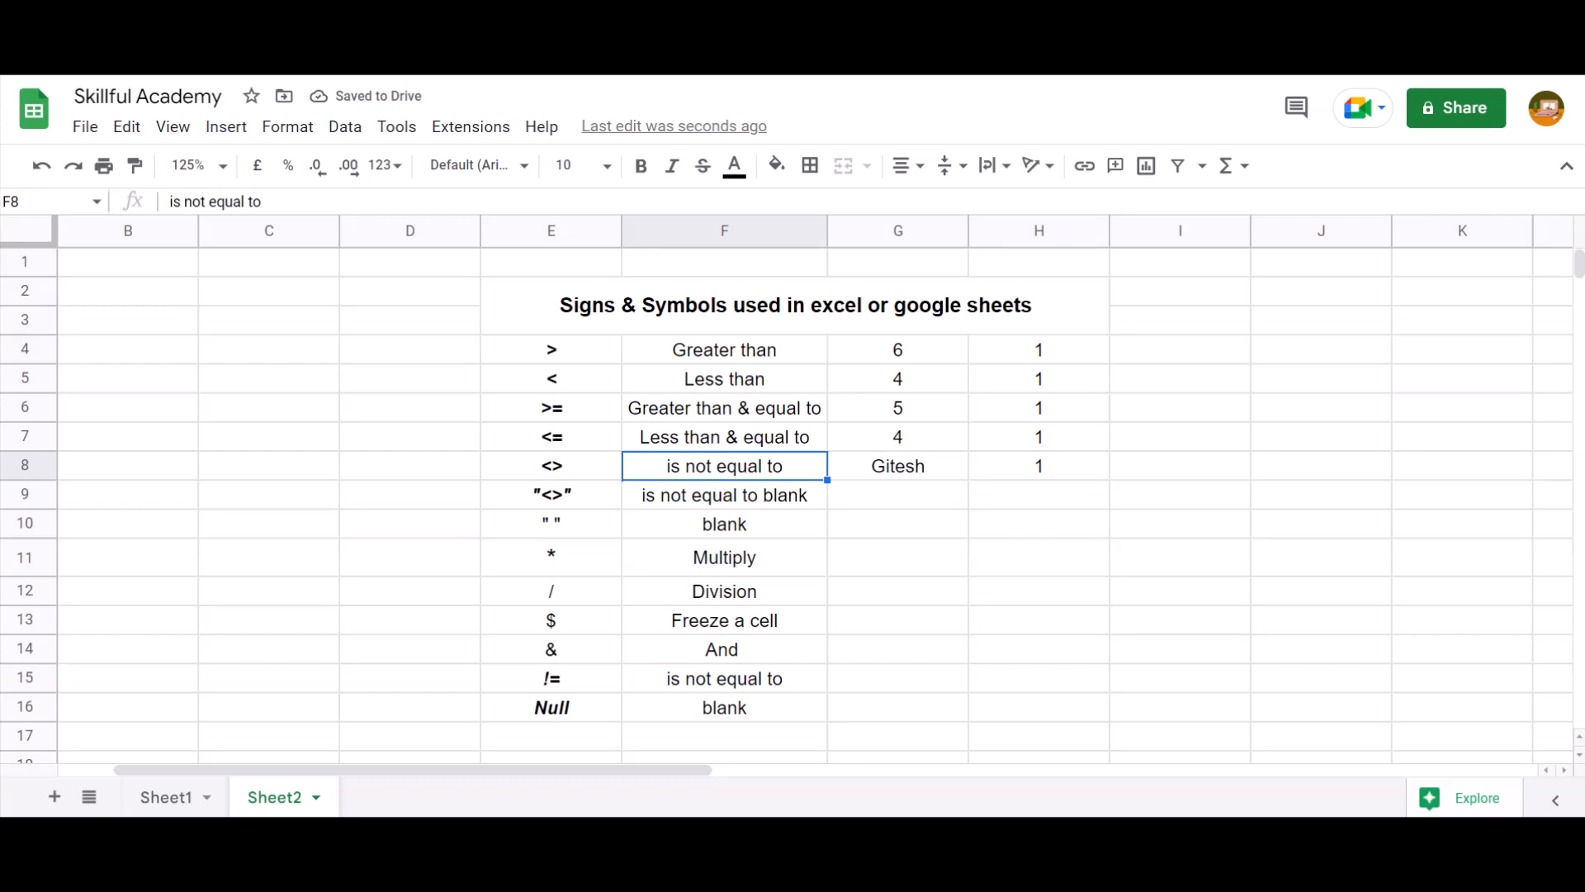
key("Right")
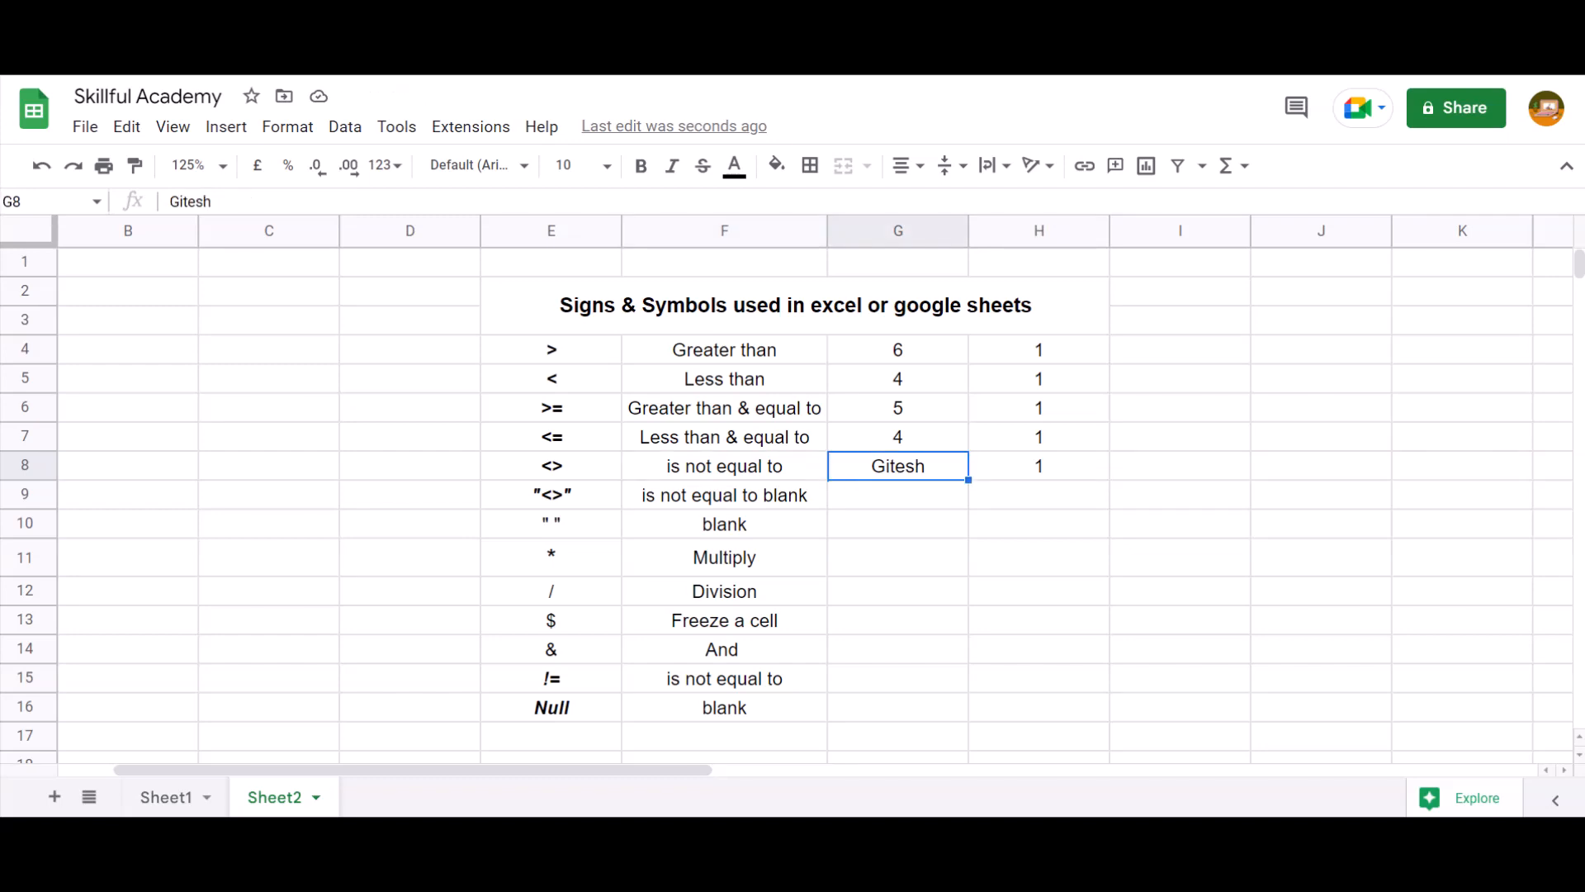
key("Right")
key("Left")
key("Right")
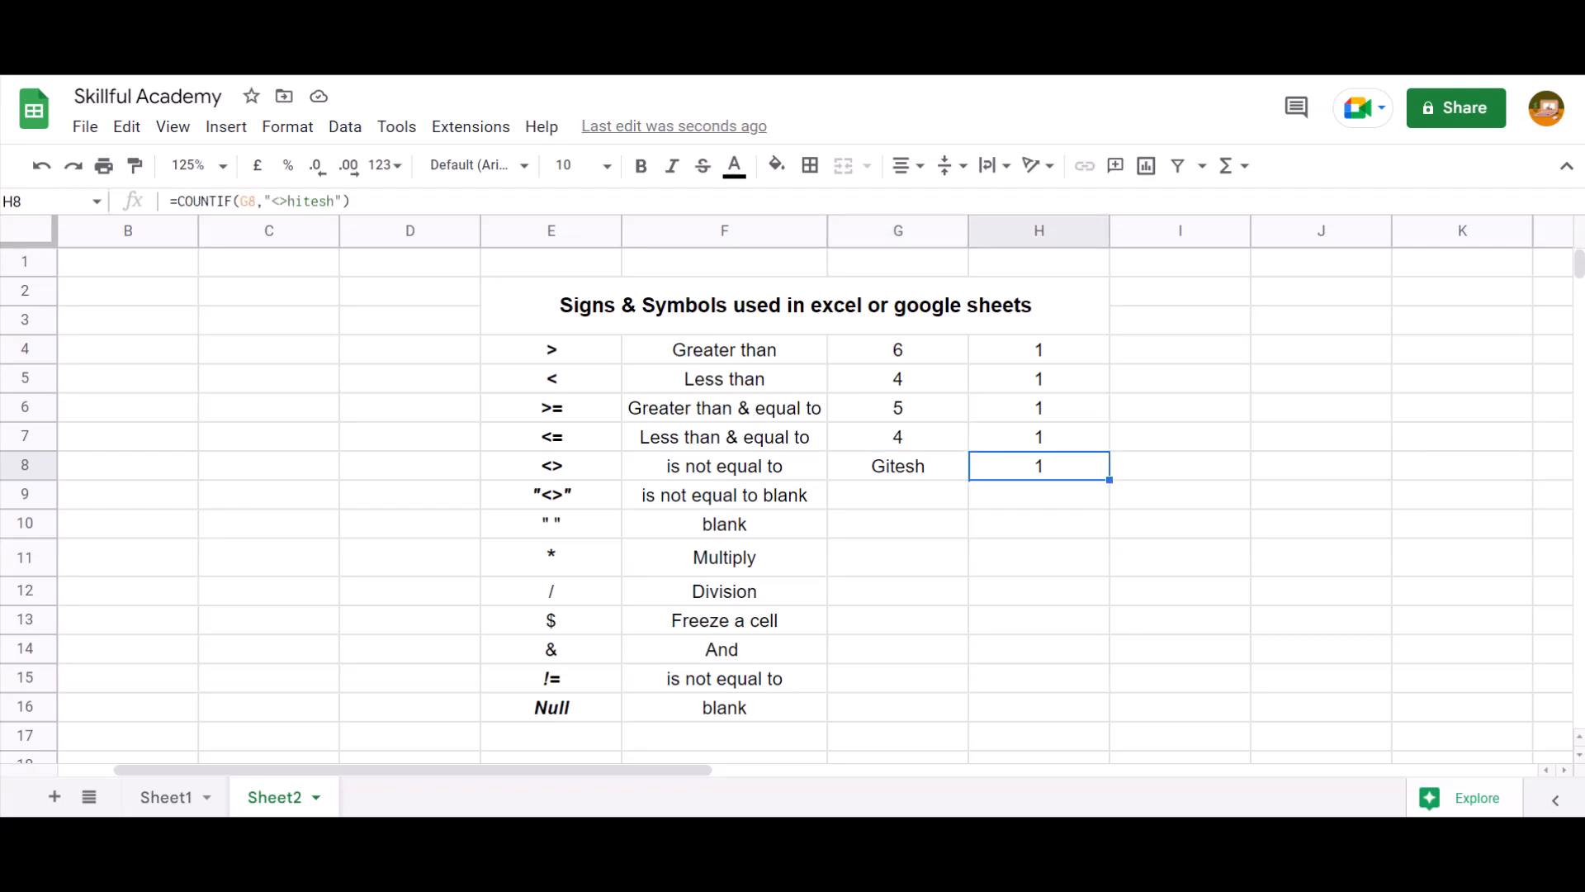
Inspect the COUNTIF formula in H8, with its "<>" criterion, without changing it
key("F2")
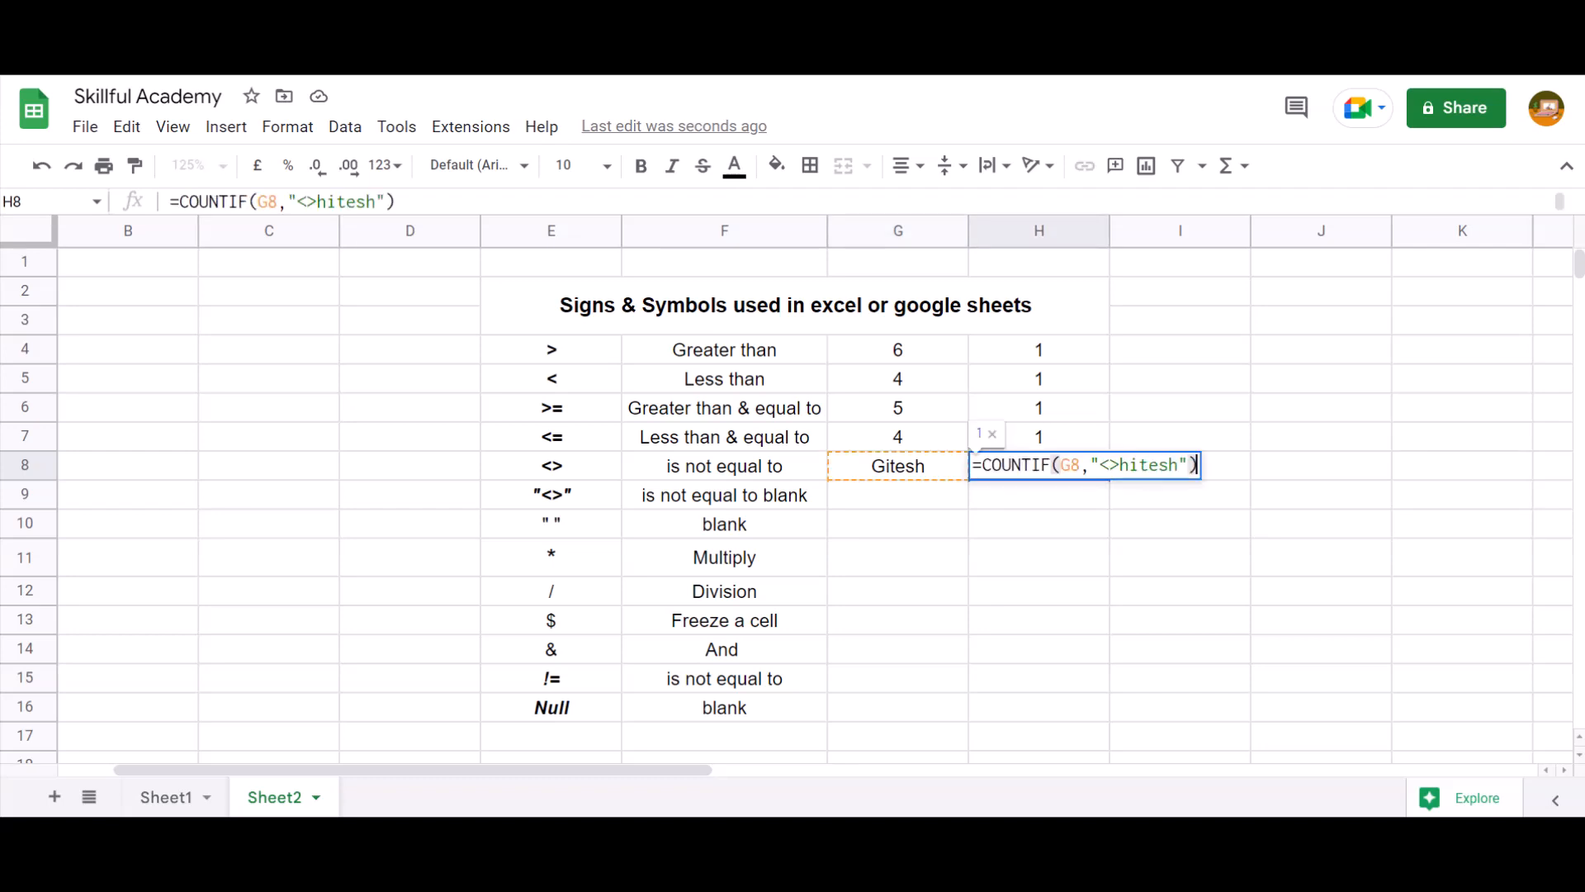
key("Left")
key("Left")
key("Left")
key("Left")
key("Left")
key("Return")
key("Up")
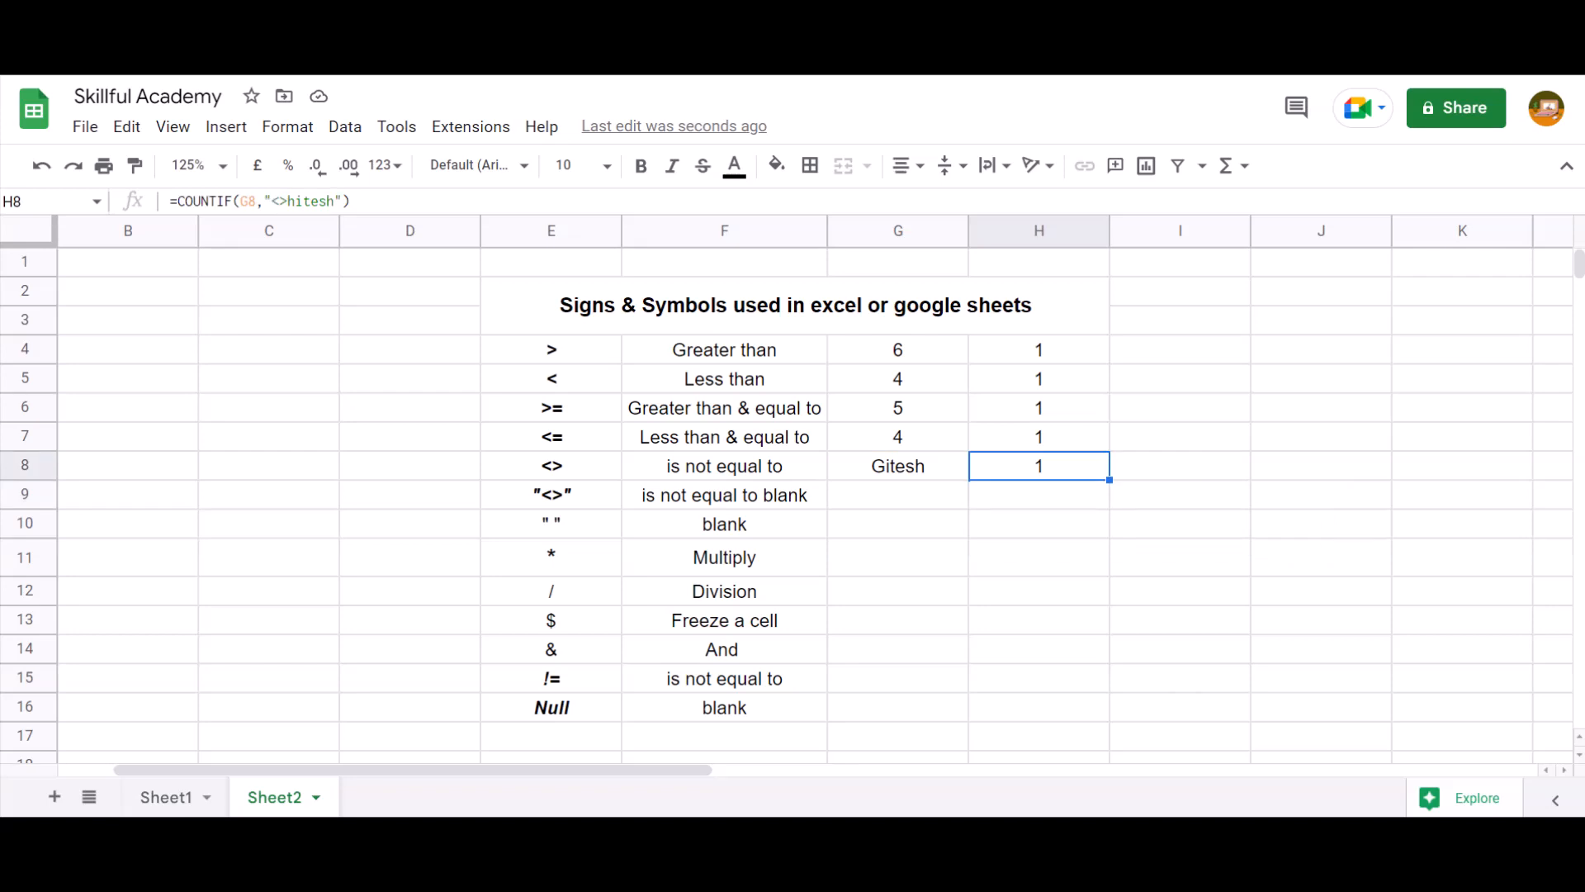
Replace the first letter of the name in G8 with a capital H and check the result in H8
key("Left")
key("F2")
key("Home")
key("Delete")
type("H")
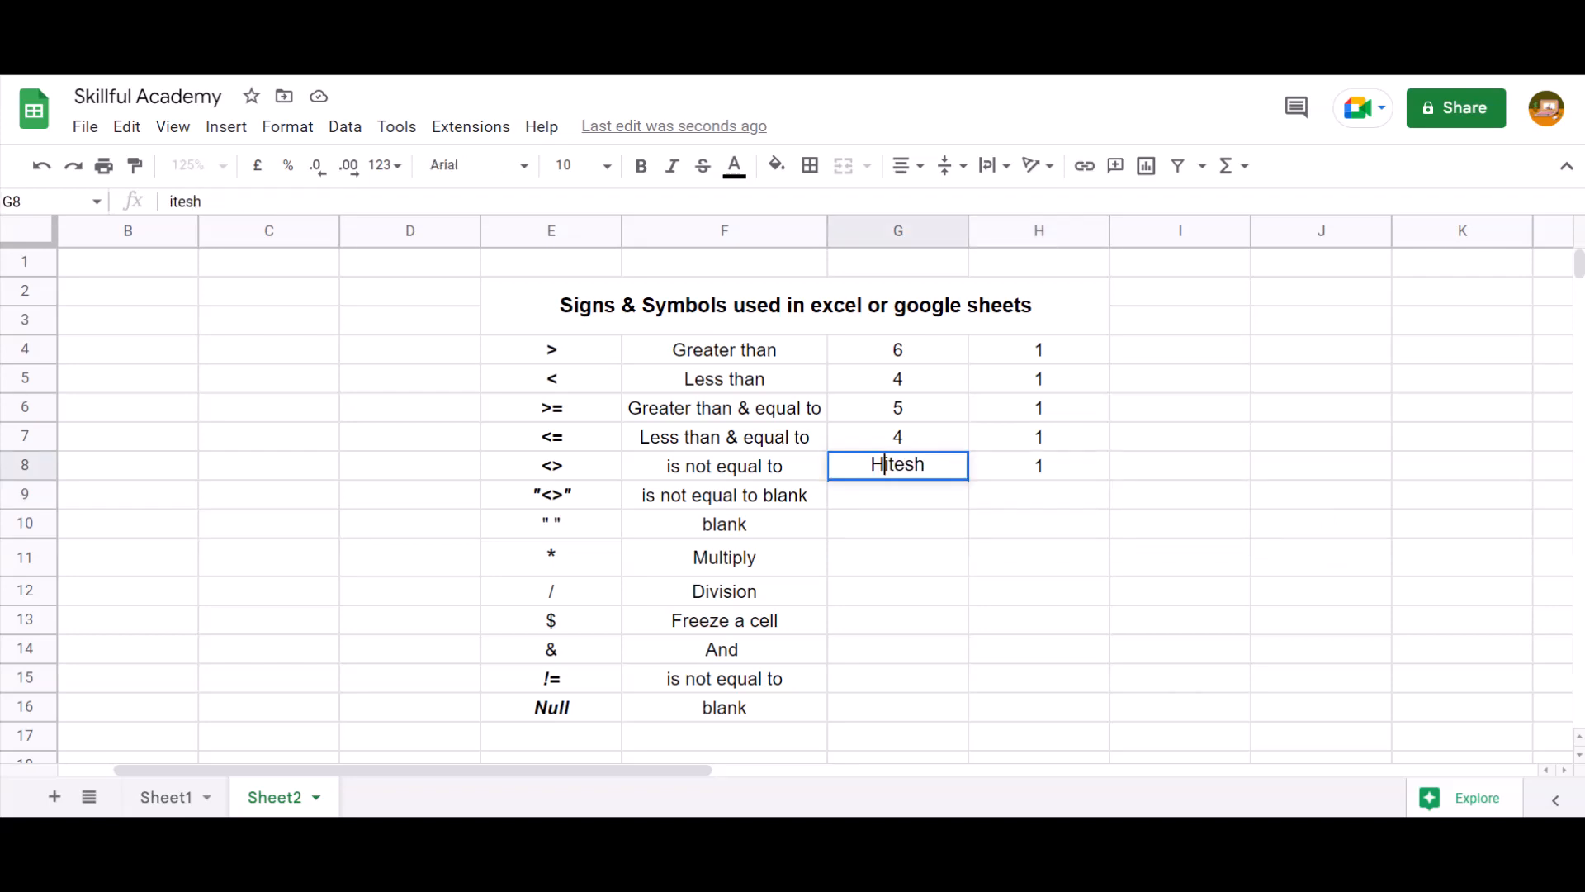
key("Return")
key("Up")
key("Right")
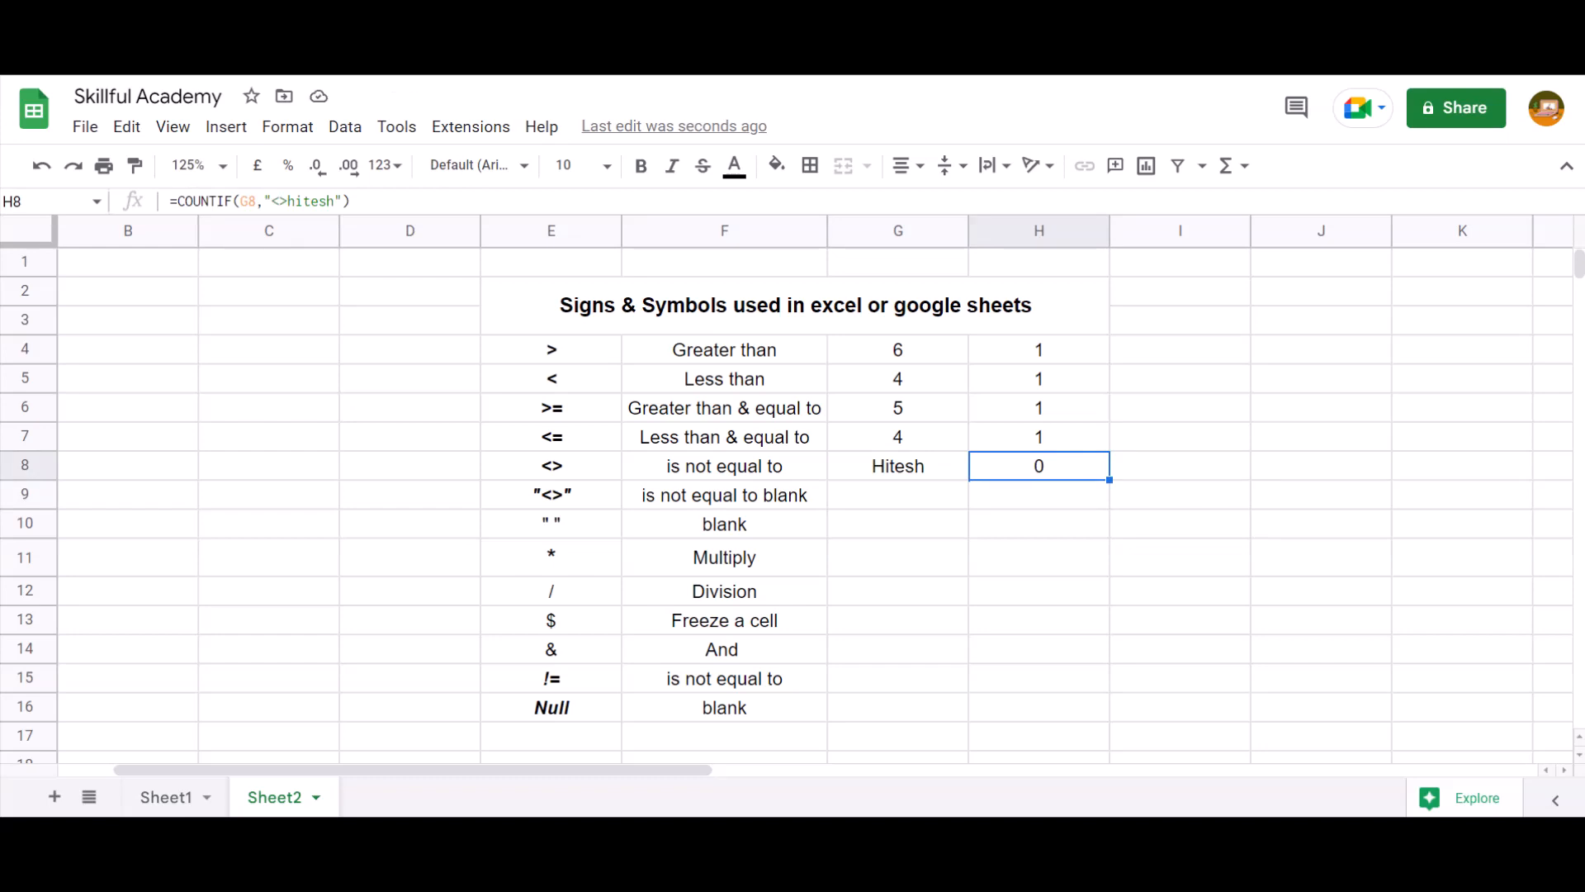
left_click(898, 467)
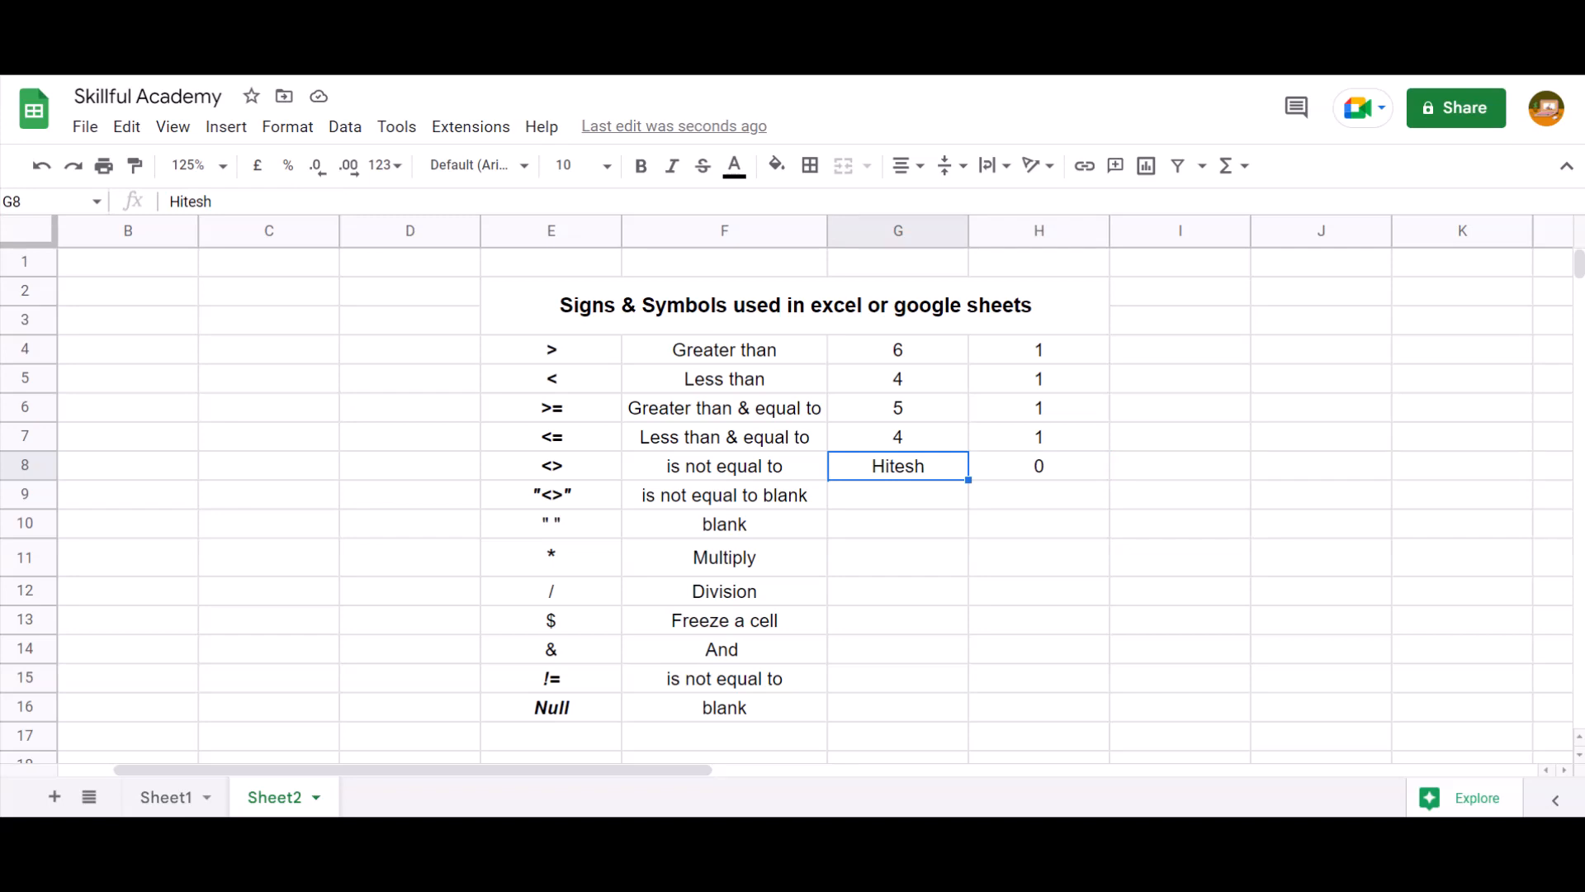
Enter 1 in G9 as the sample value for the "is not equal to blank" row
left_click(899, 495)
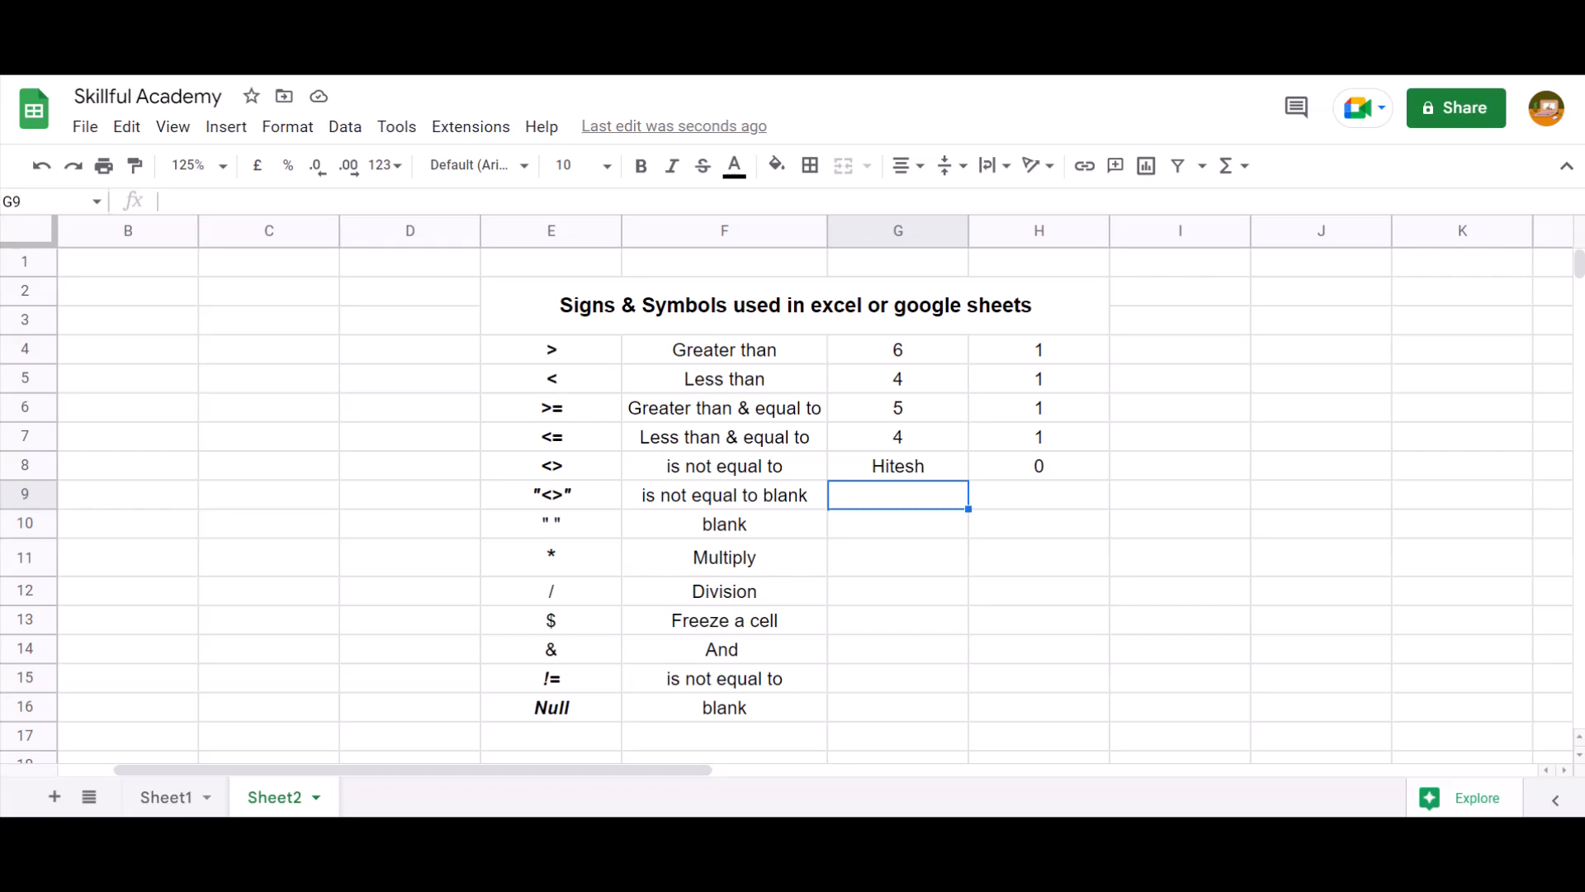
key("Right")
key("Left")
type("1")
key("Return")
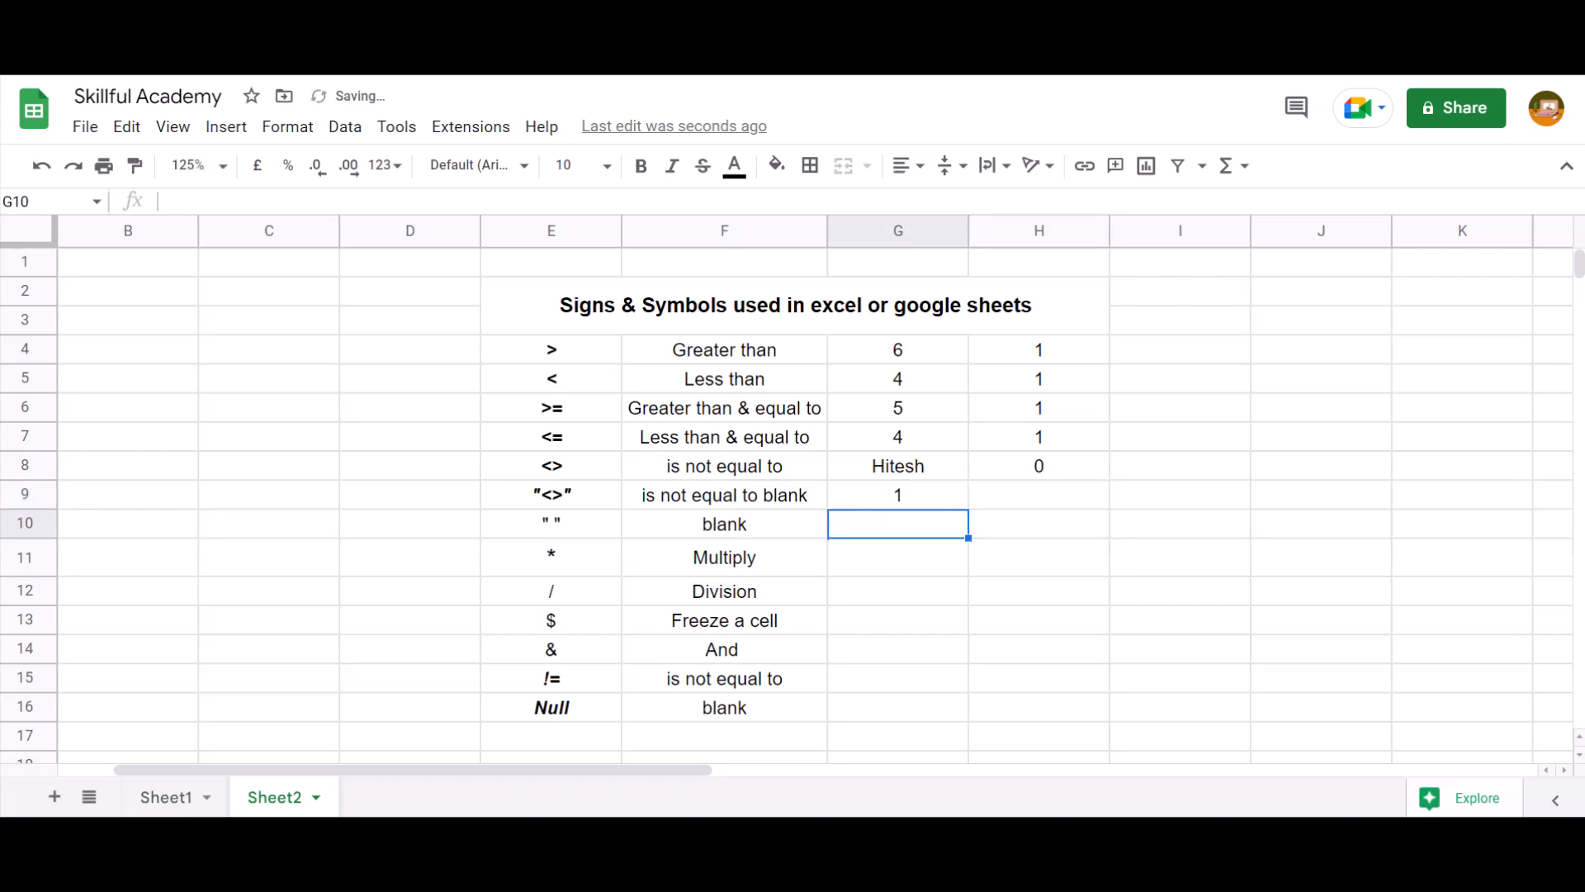
Enter =COUNTIF(G9,"<>") in H9 and centre its result horizontally
key("Up")
key("Right")
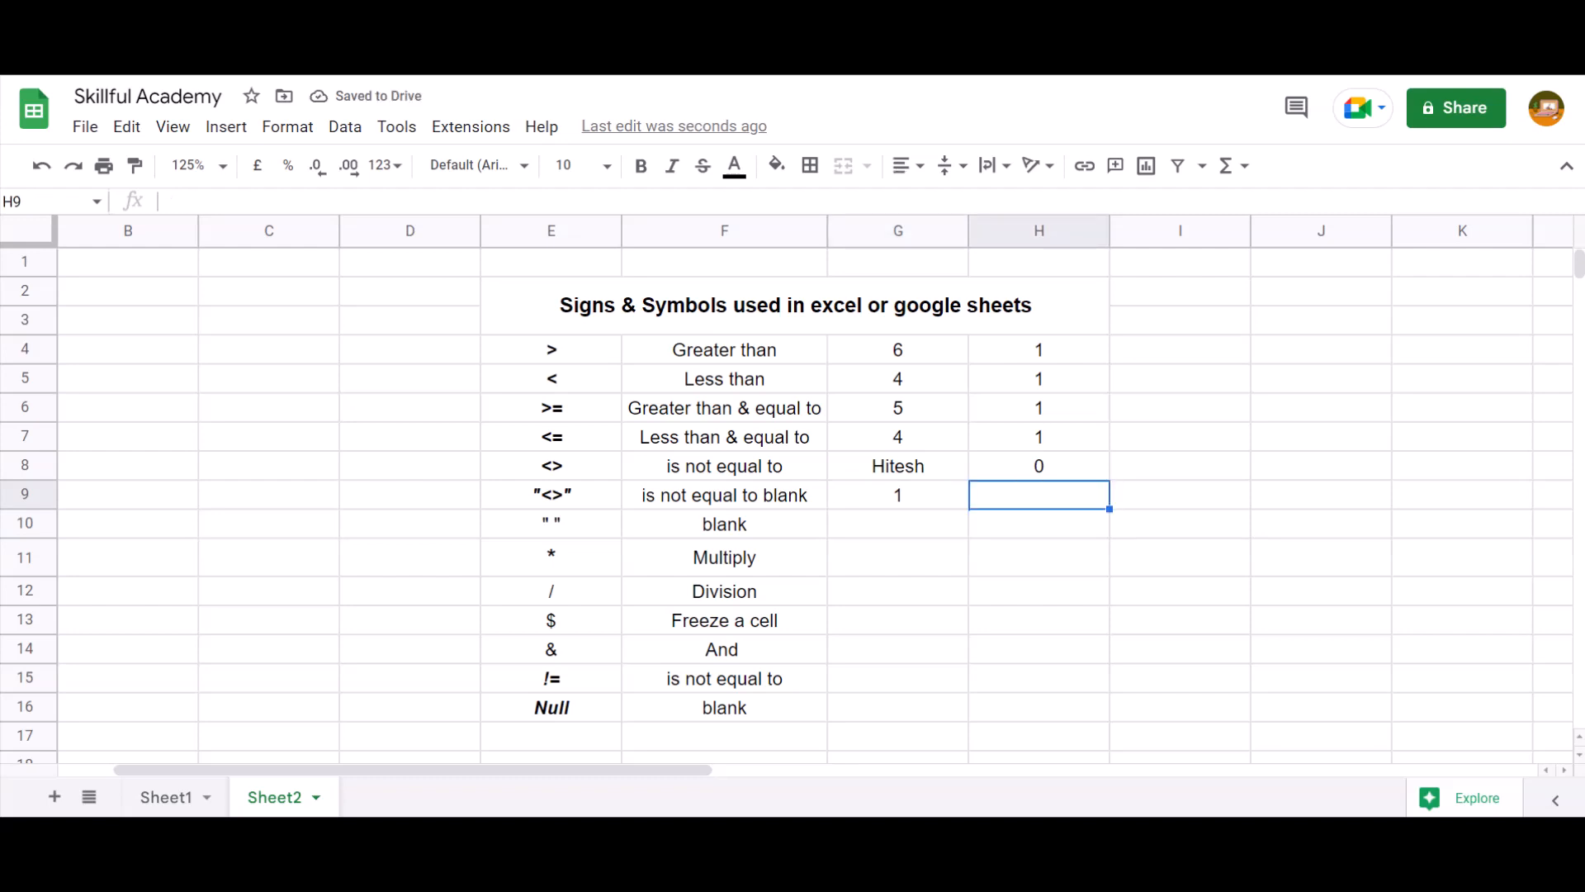
type("=countif")
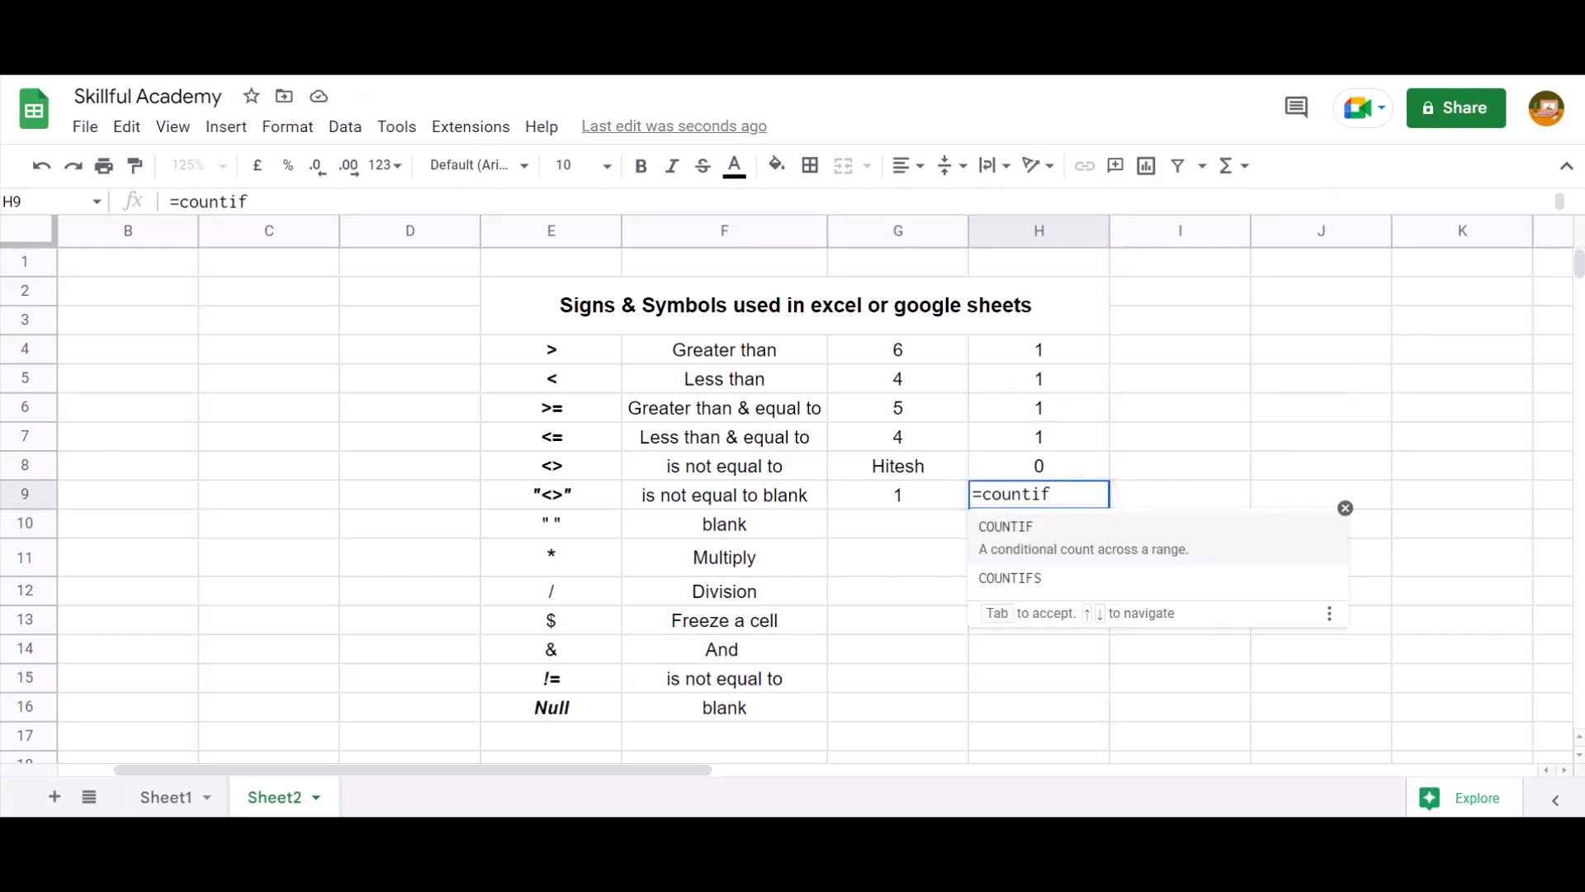
key("Tab")
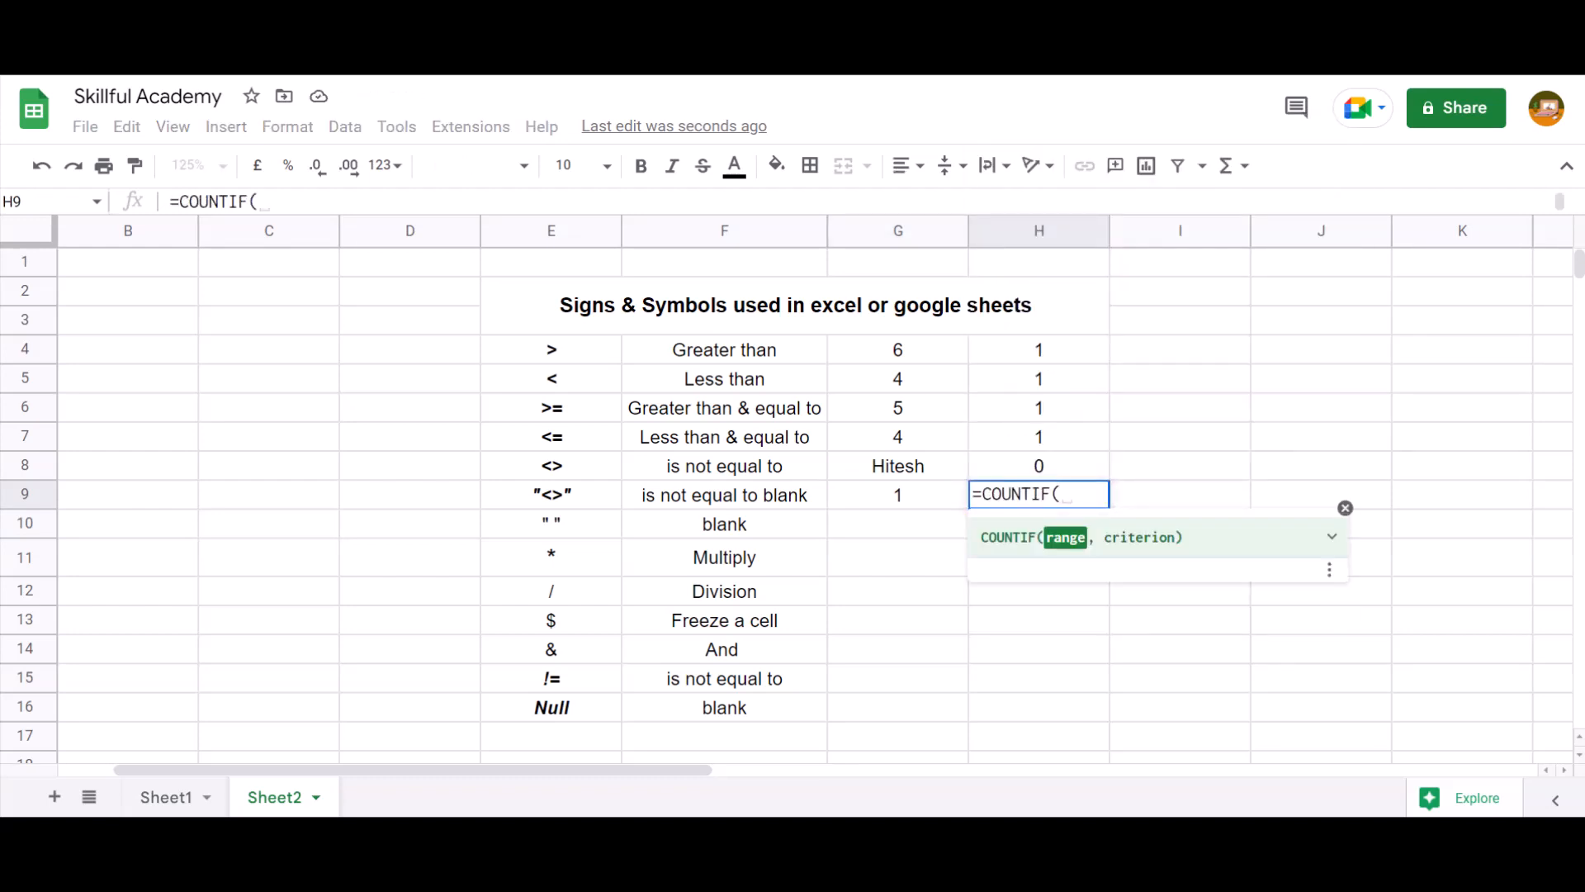
key("Left")
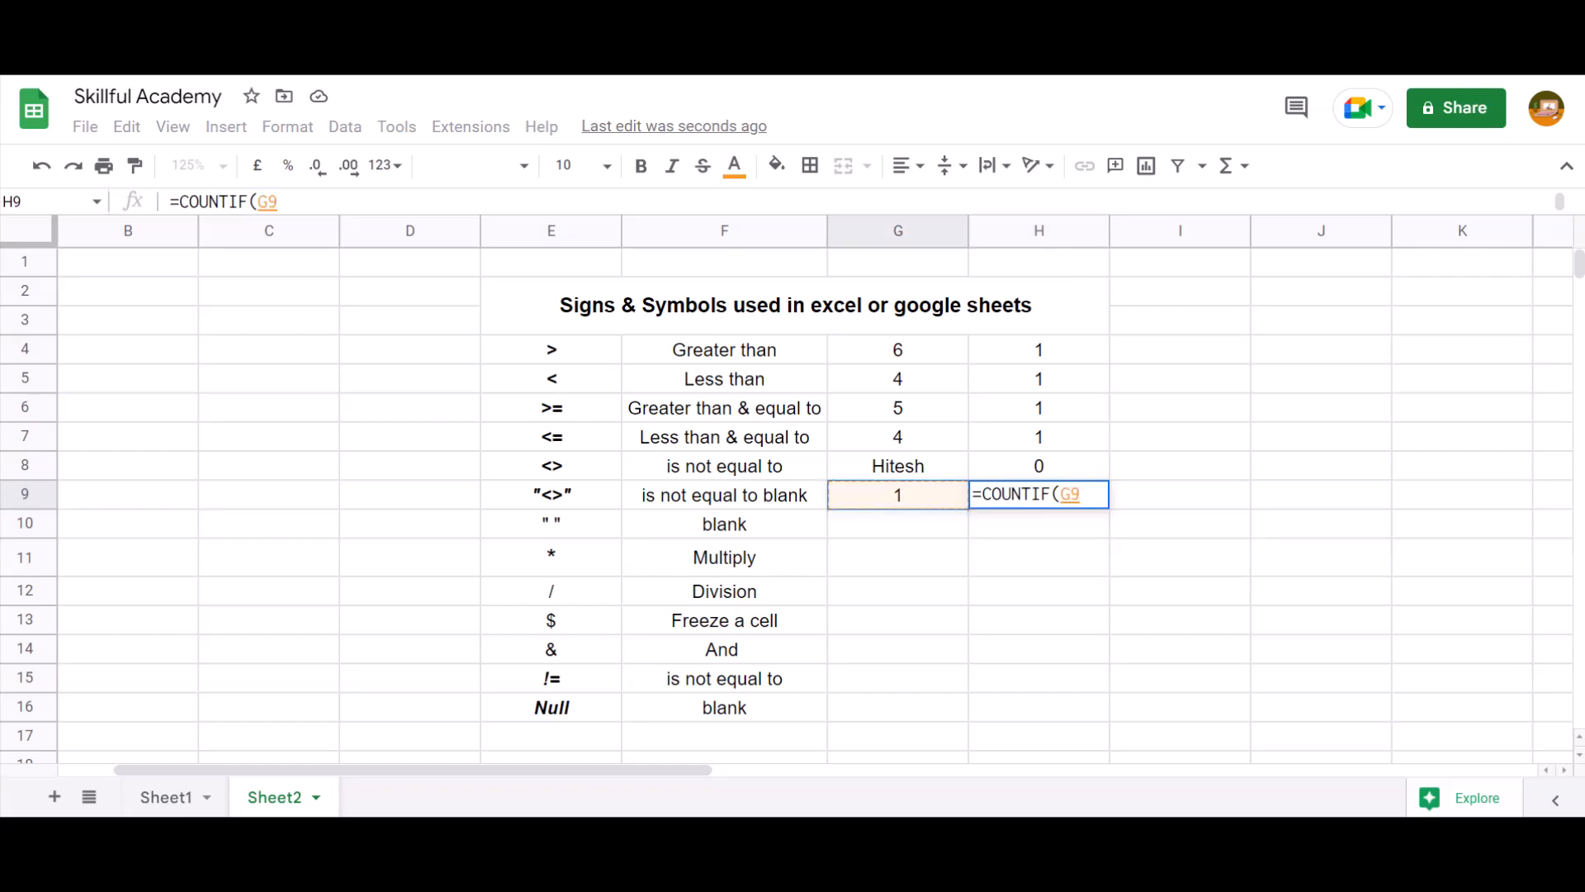
type(",\"")
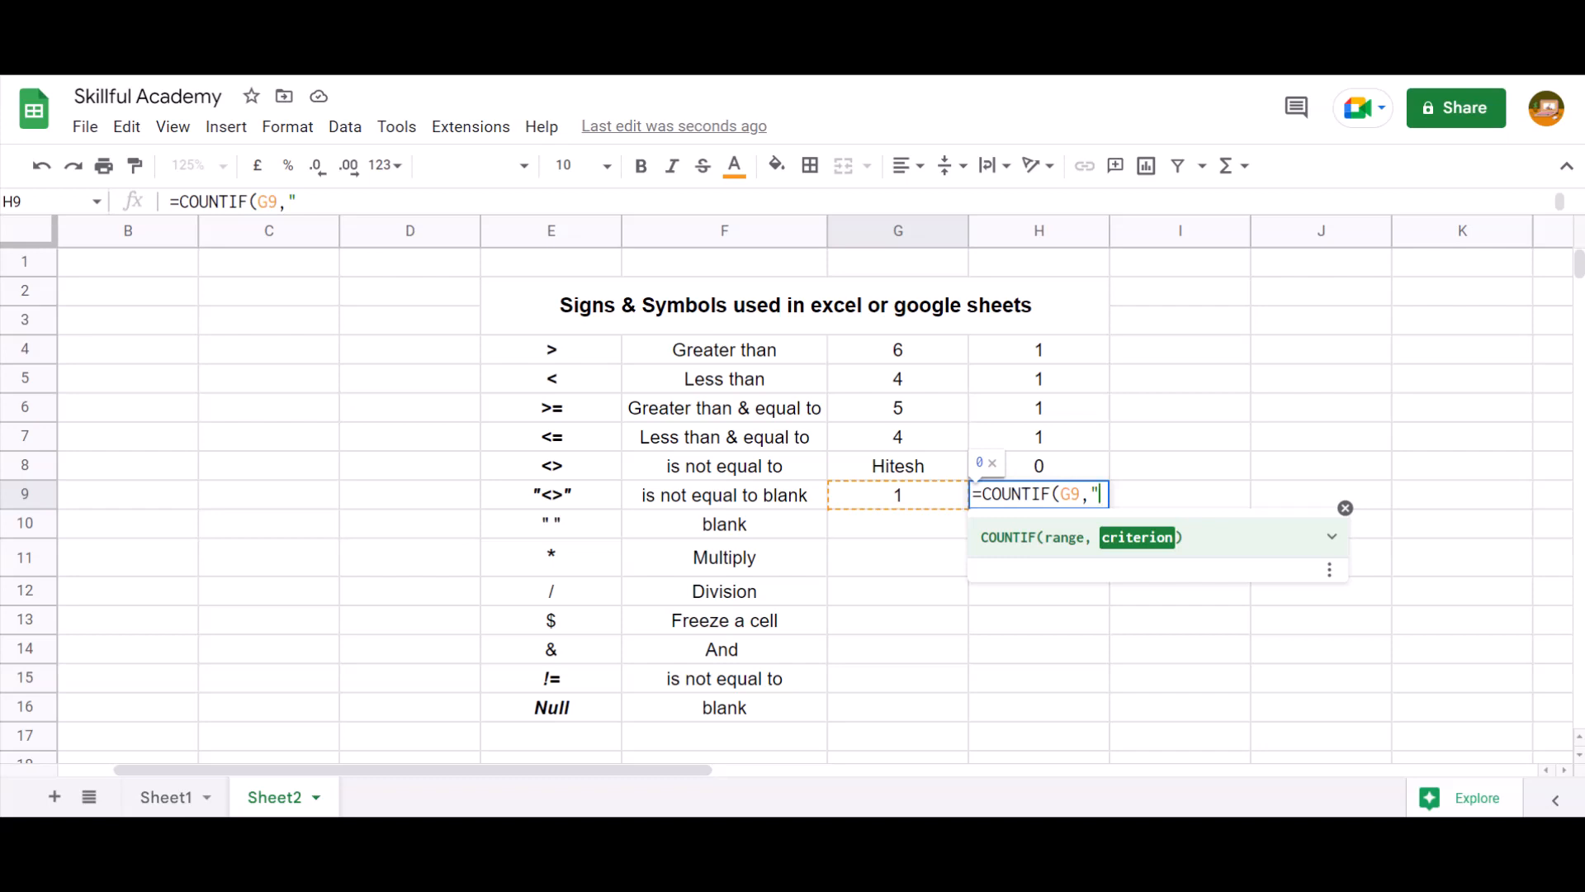
type("<>\")")
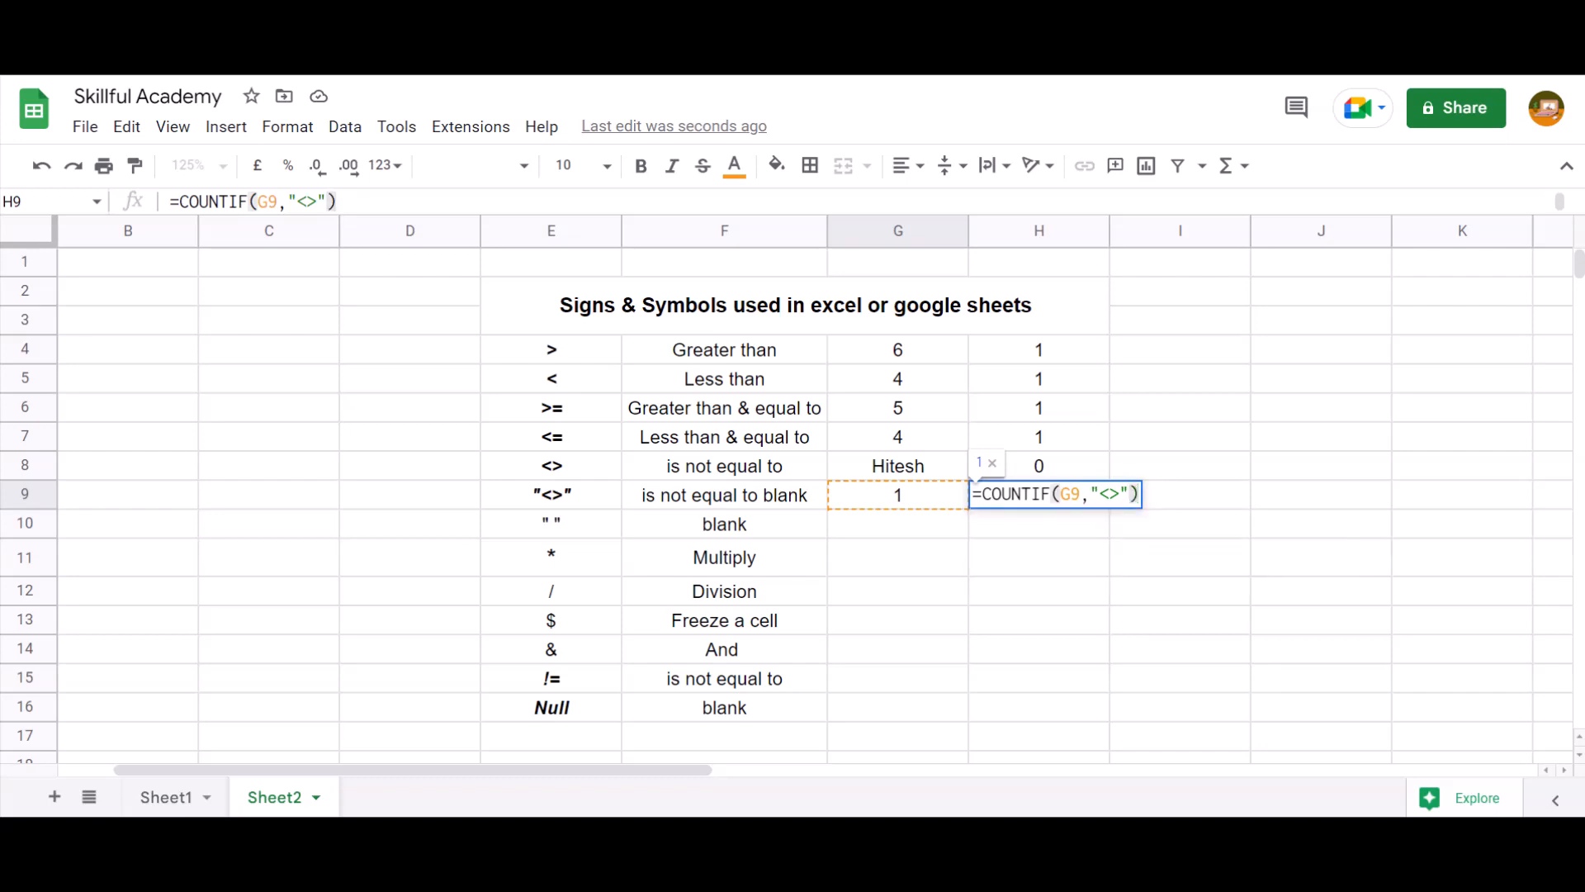
key("Return")
key("Up")
key("alt+h")
key("a")
key("c")
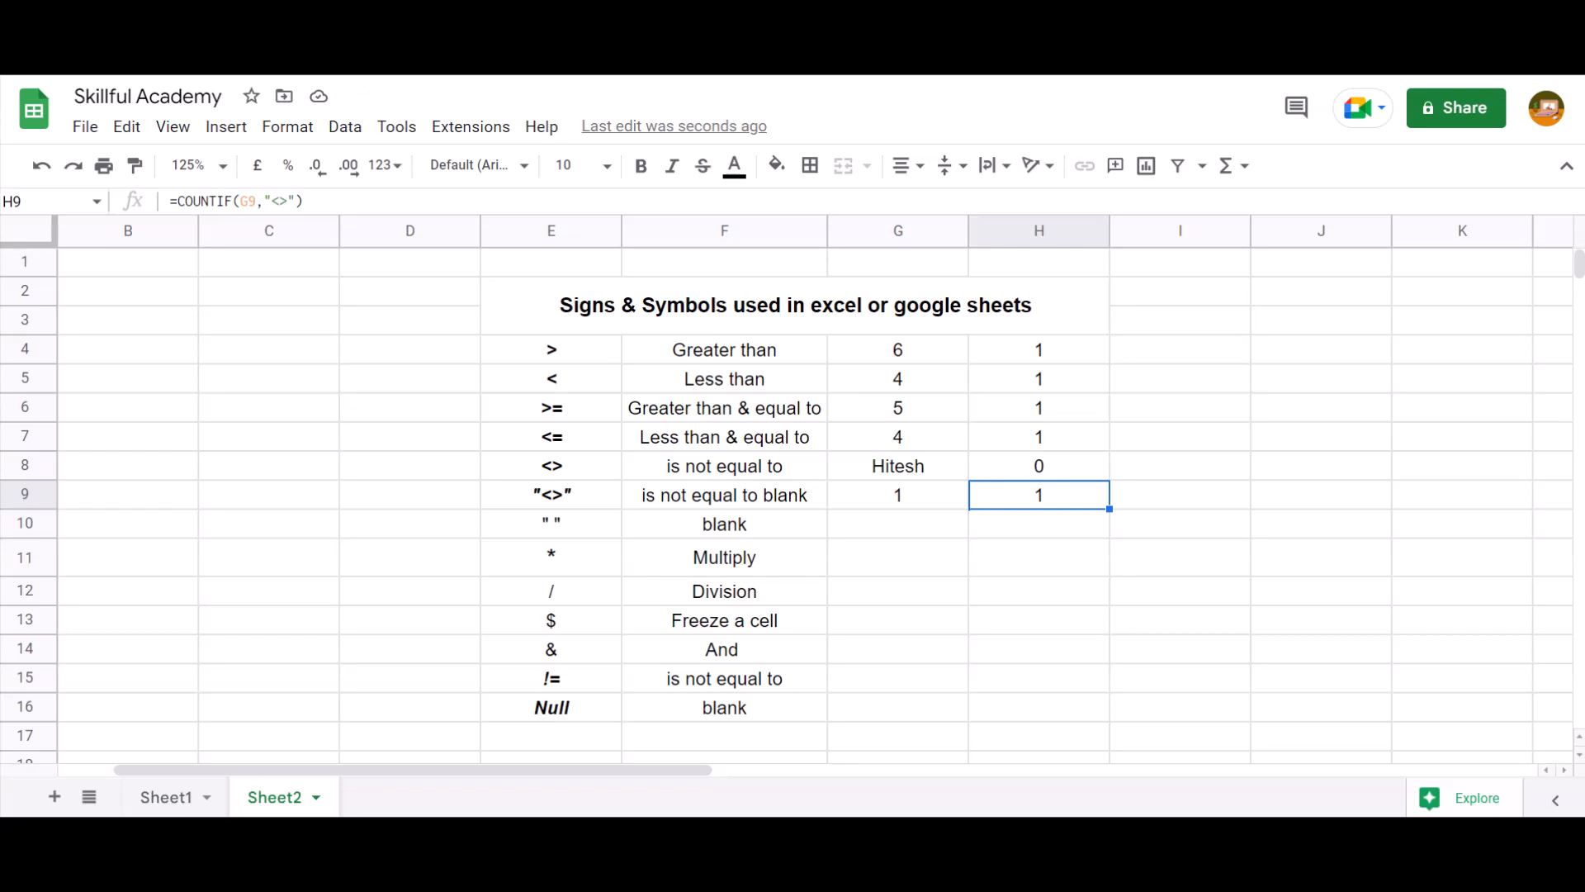
Compare G9 with the formula result in H9, and clear the sample value from G9
key("Left")
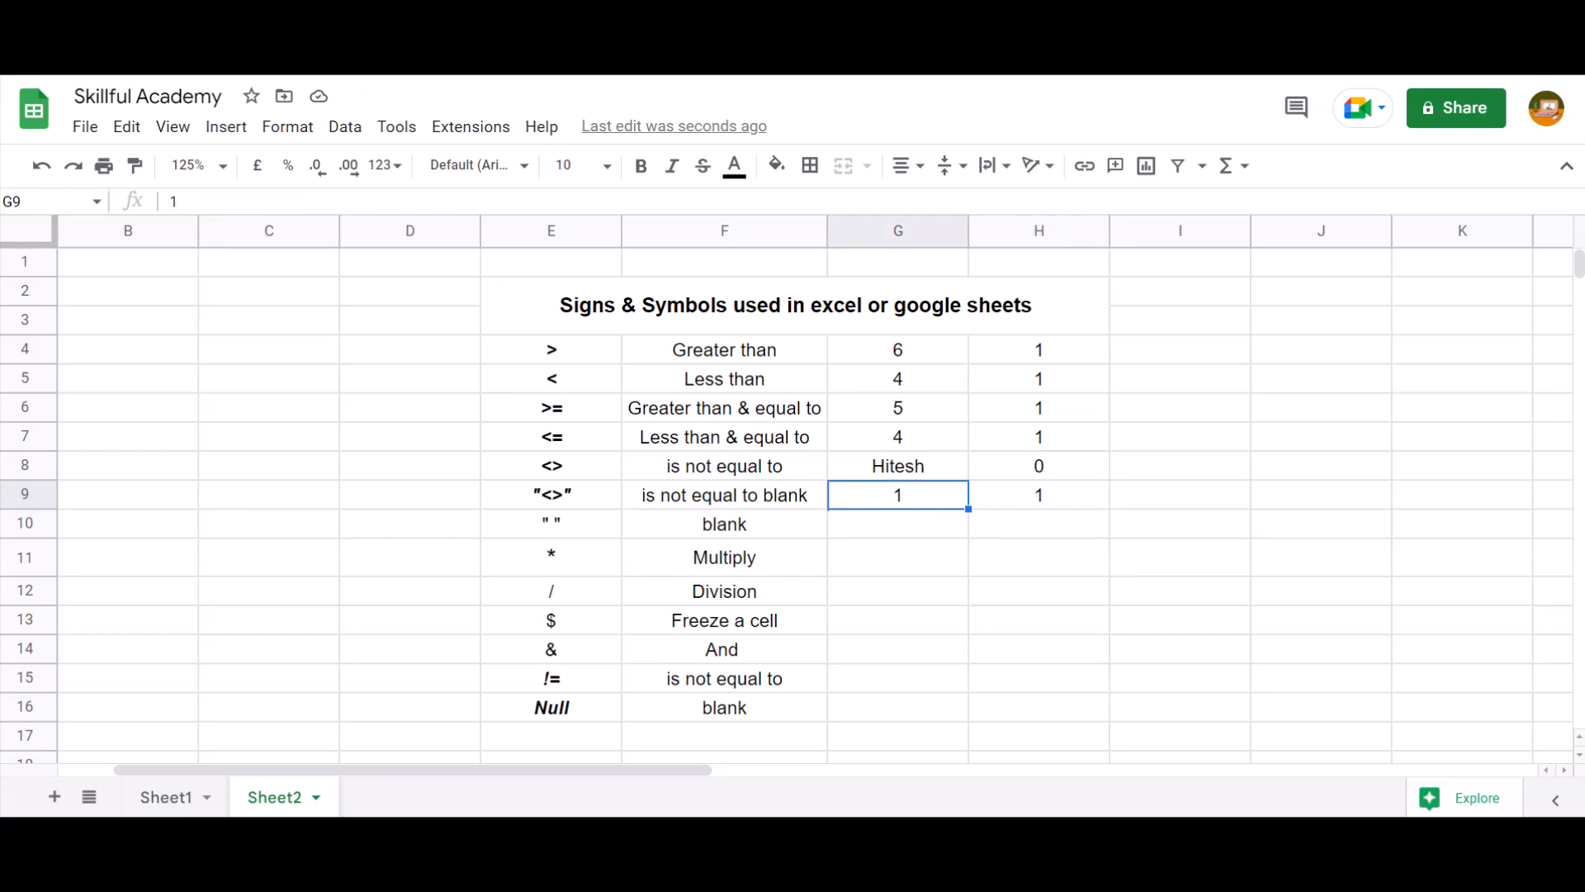
key("Right")
key("Left")
key("Right")
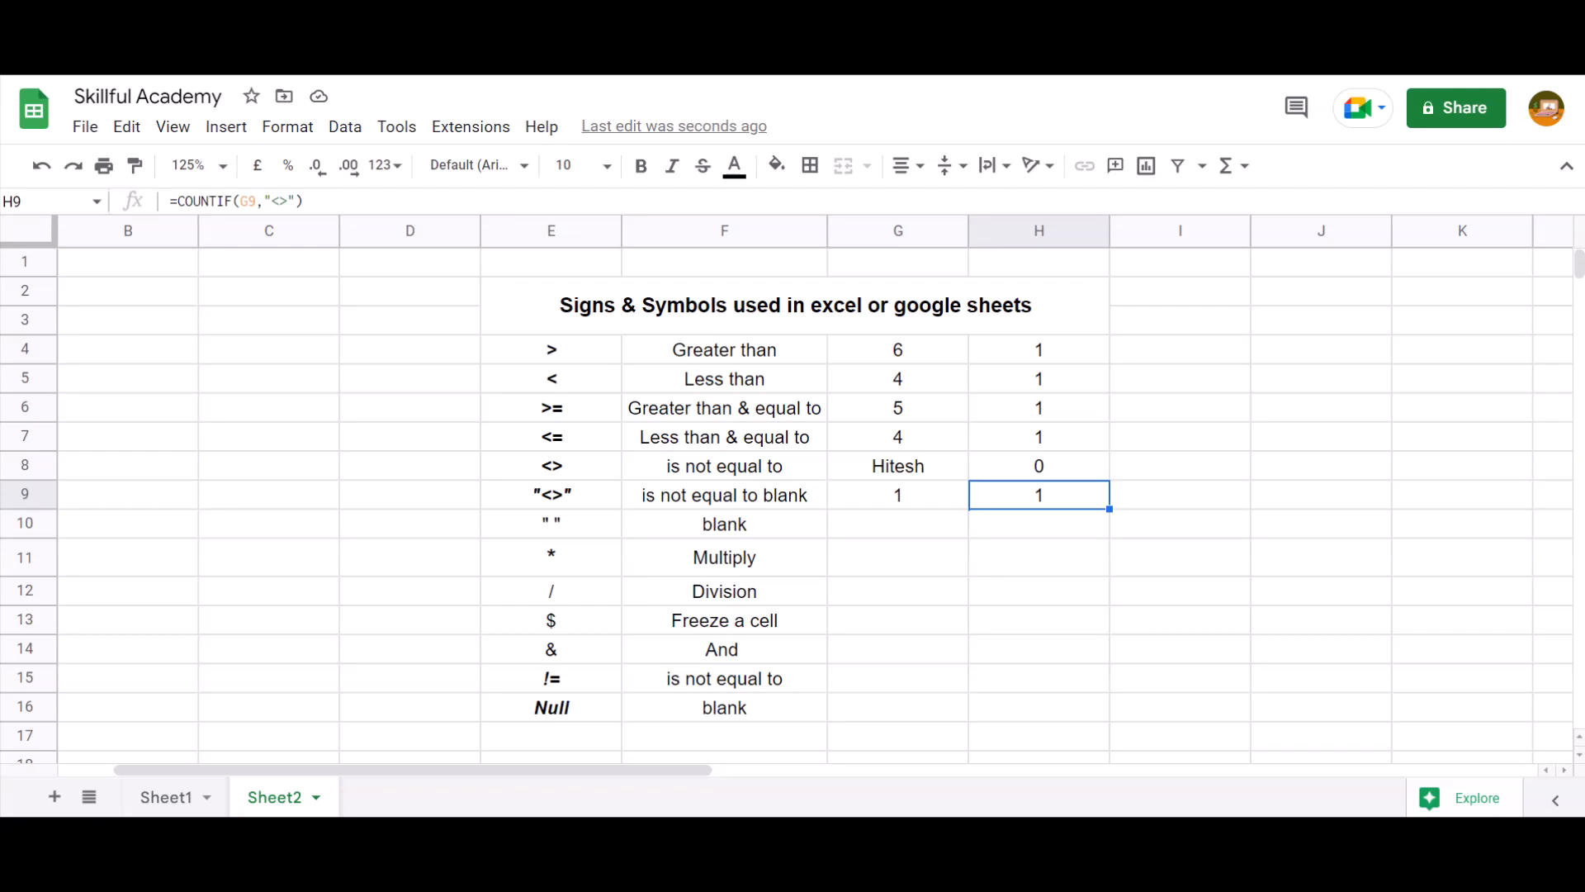
key("Left")
key("Delete")
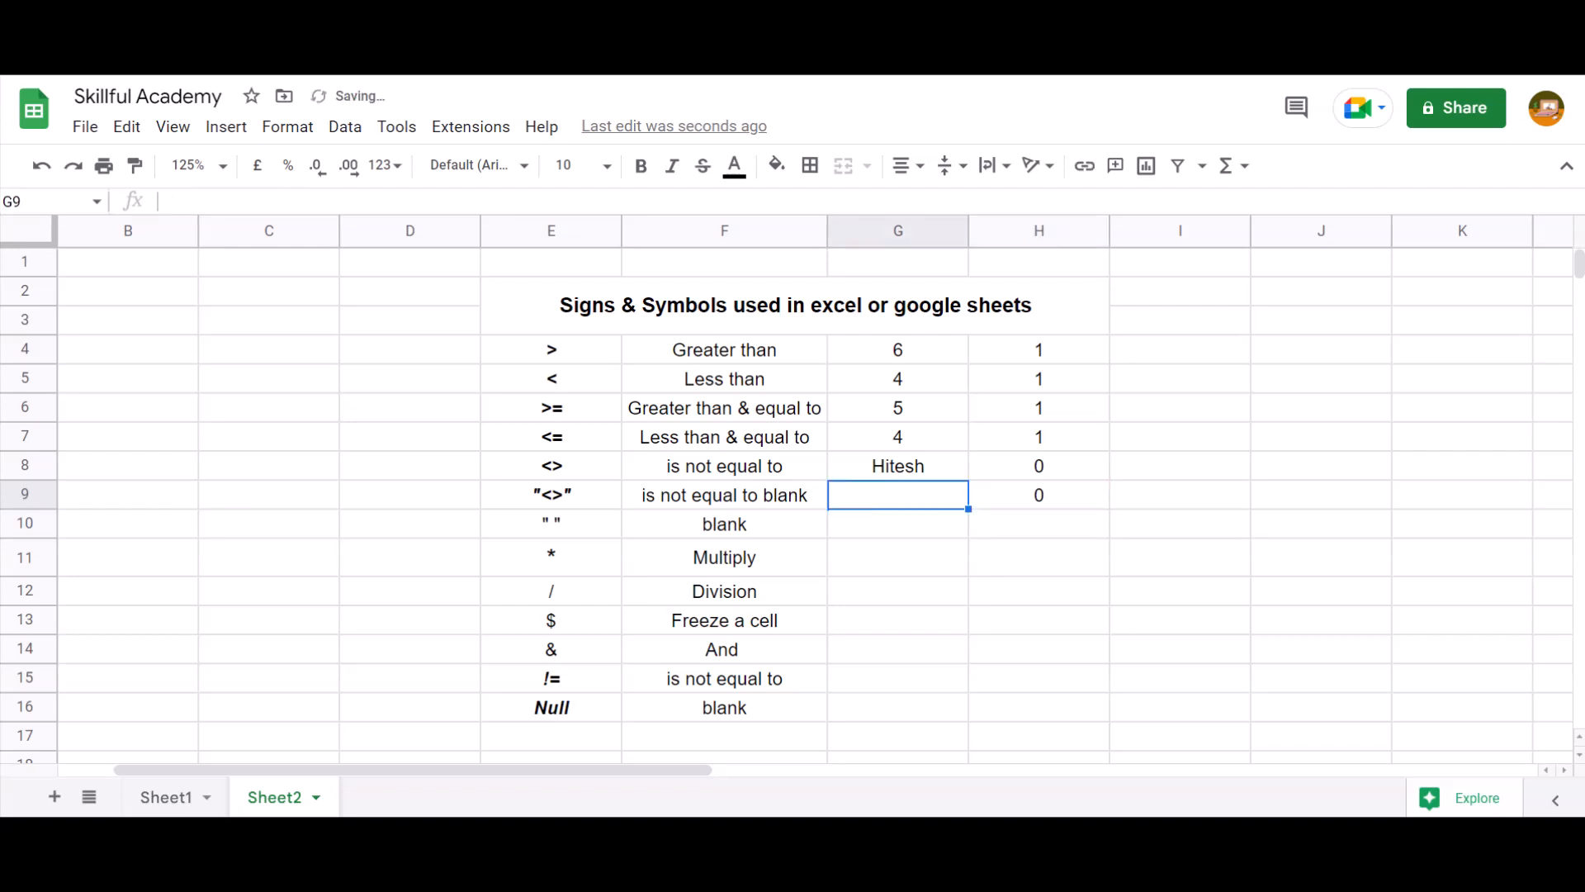
key("Right")
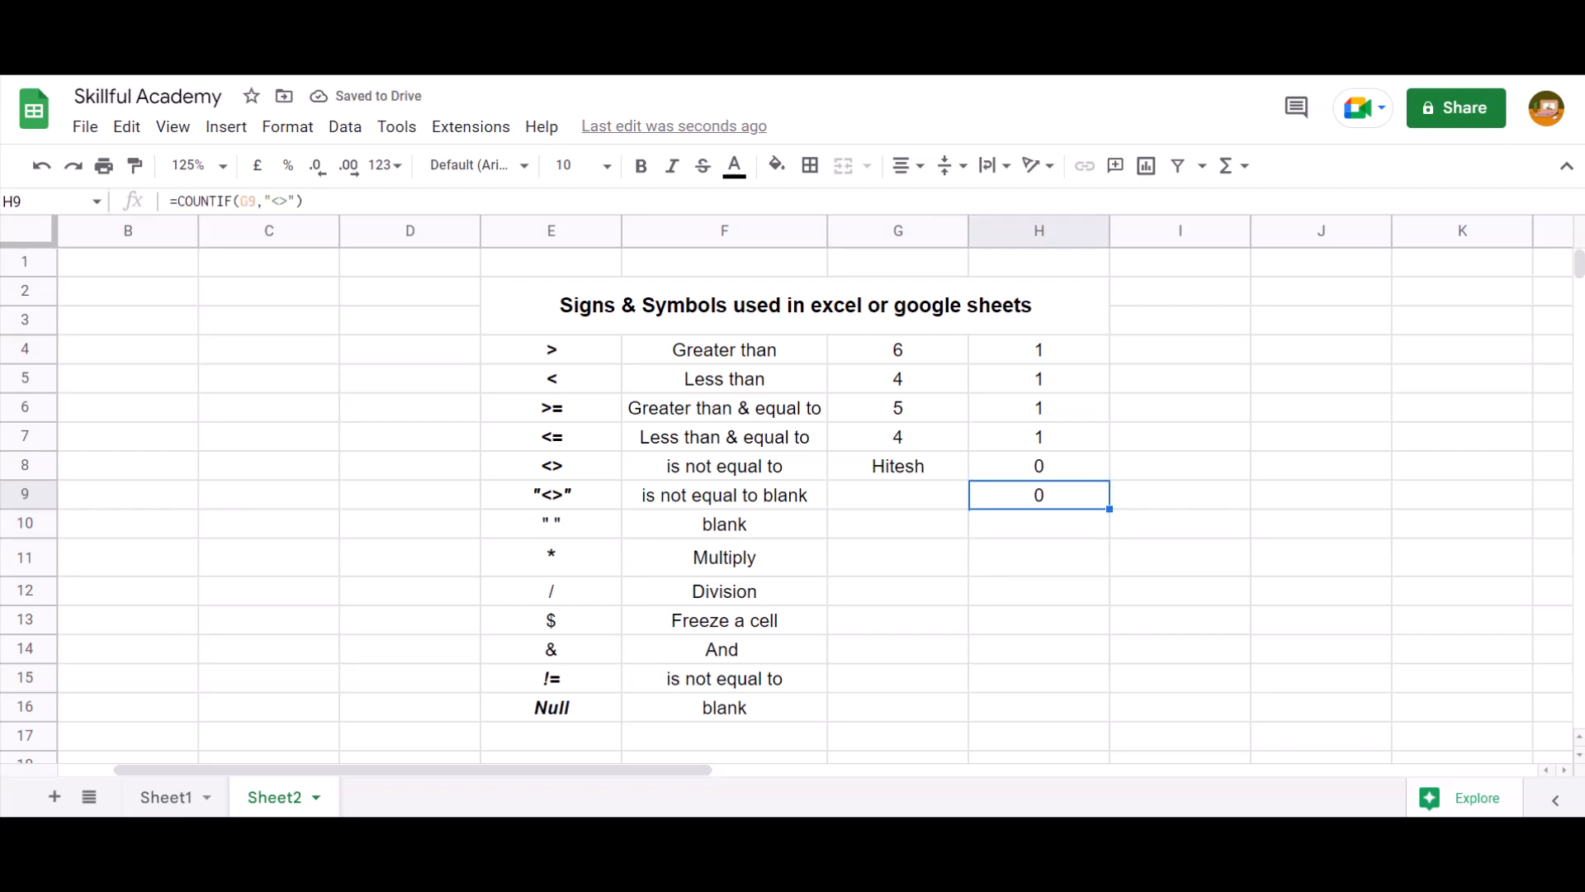
Enter the letter q in G9 and check the result in H9
key("Left")
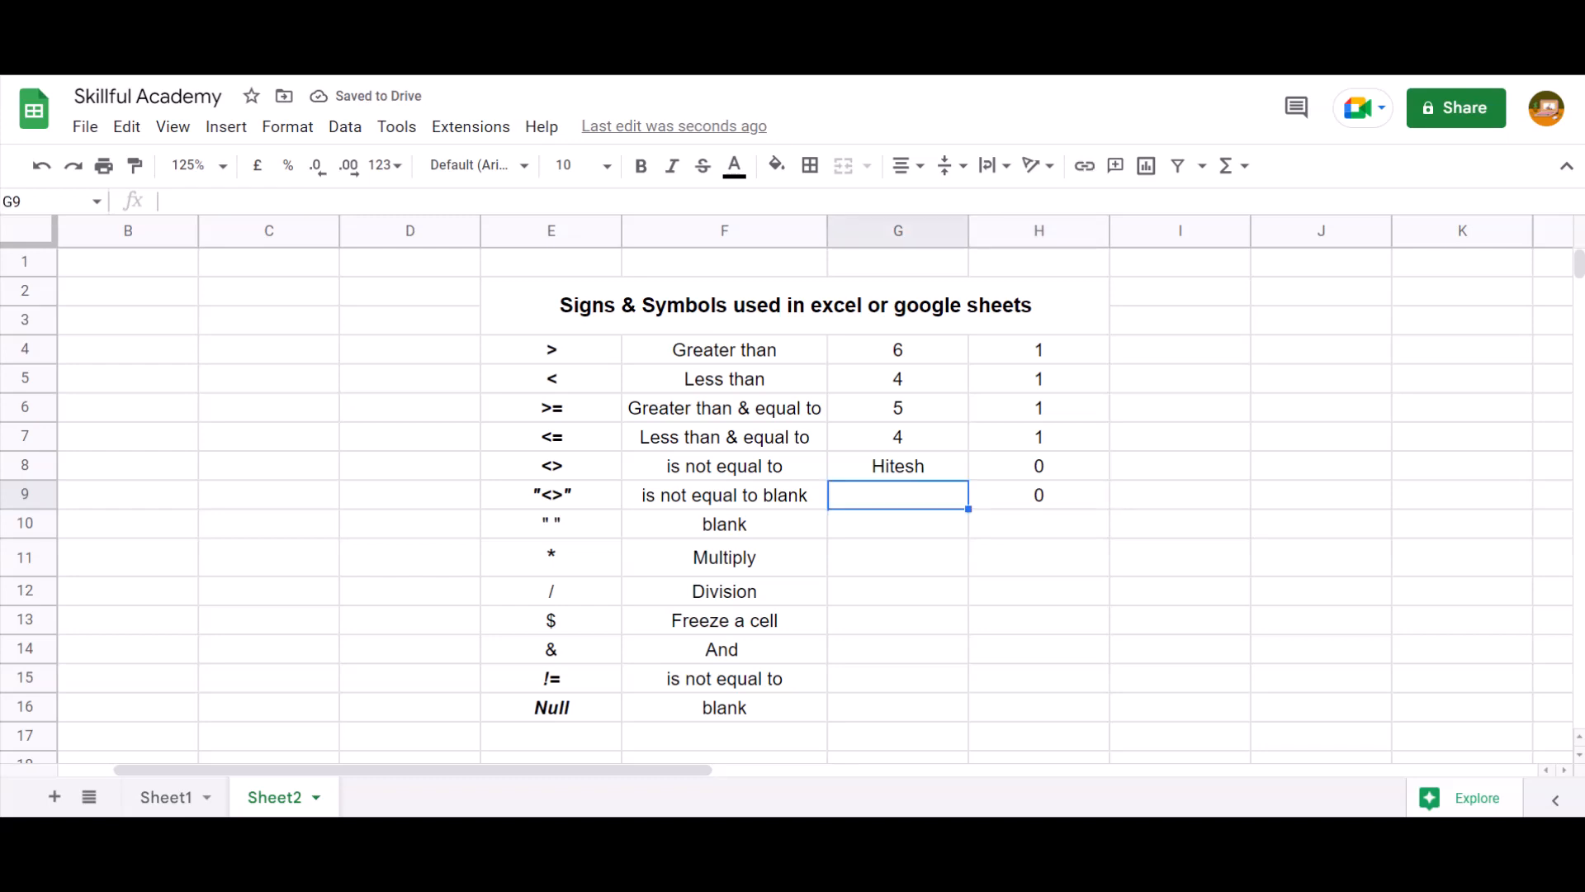
type("q")
key("Return")
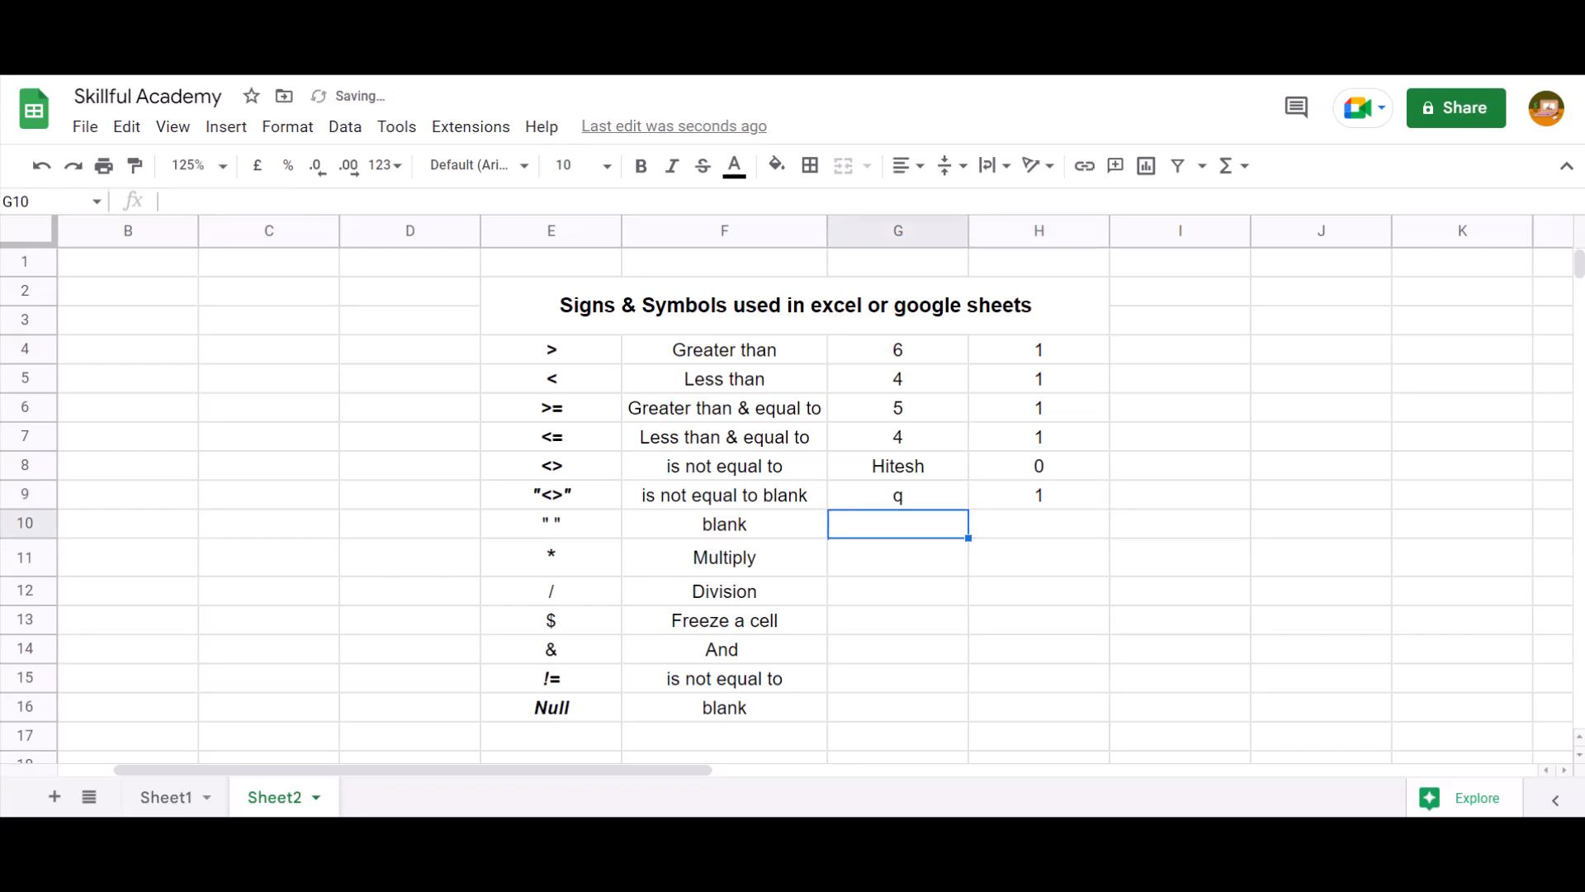
key("Right")
key("Up")
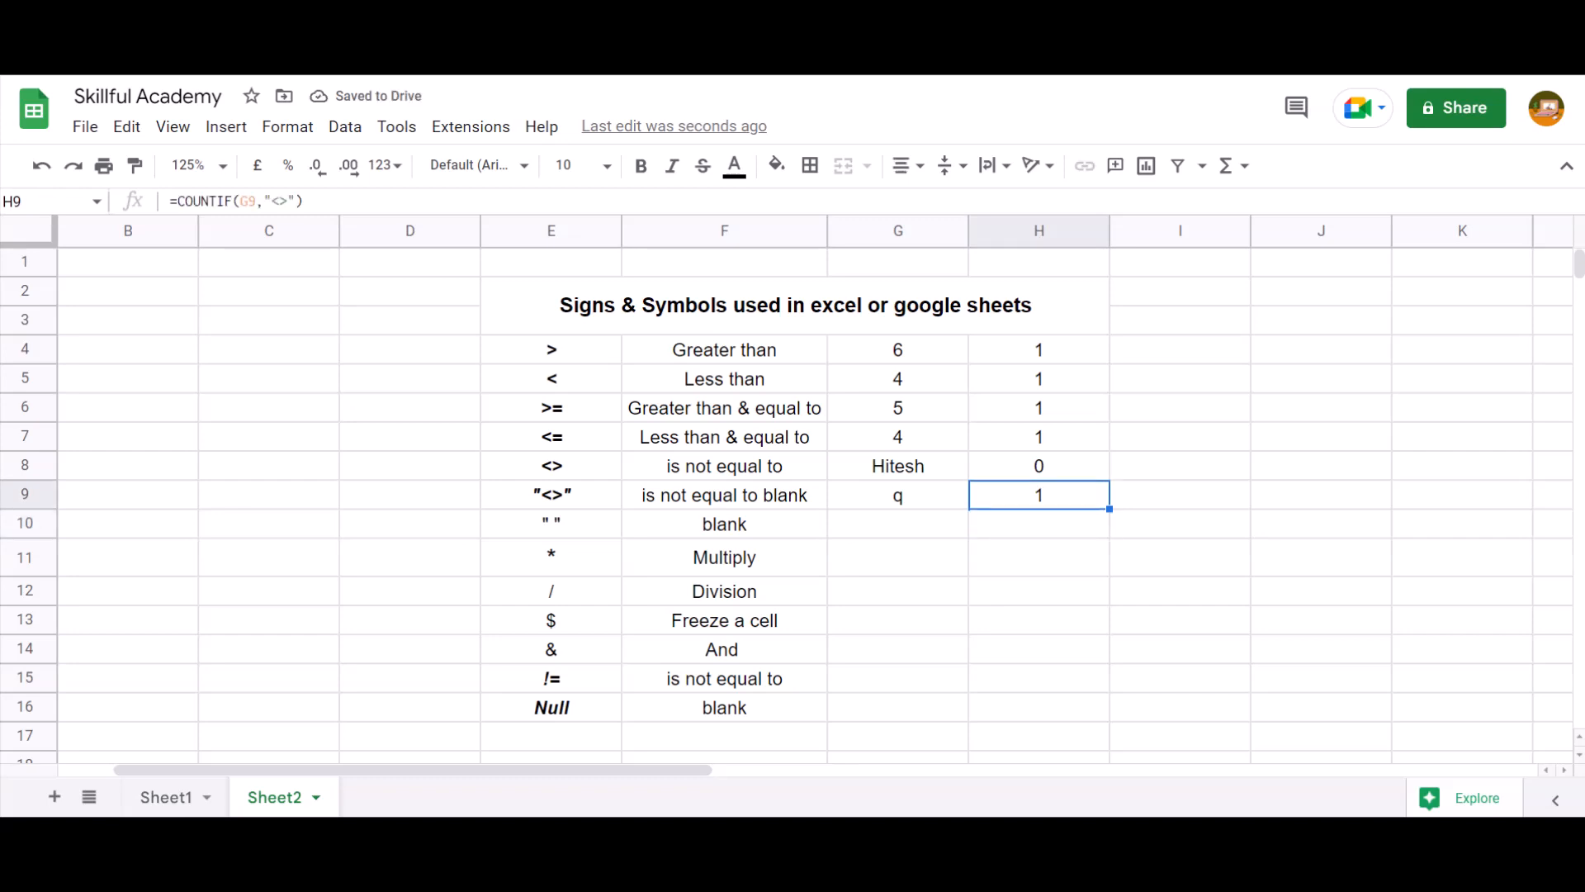
Replace the sample value in G9 with the letter w
key("Left")
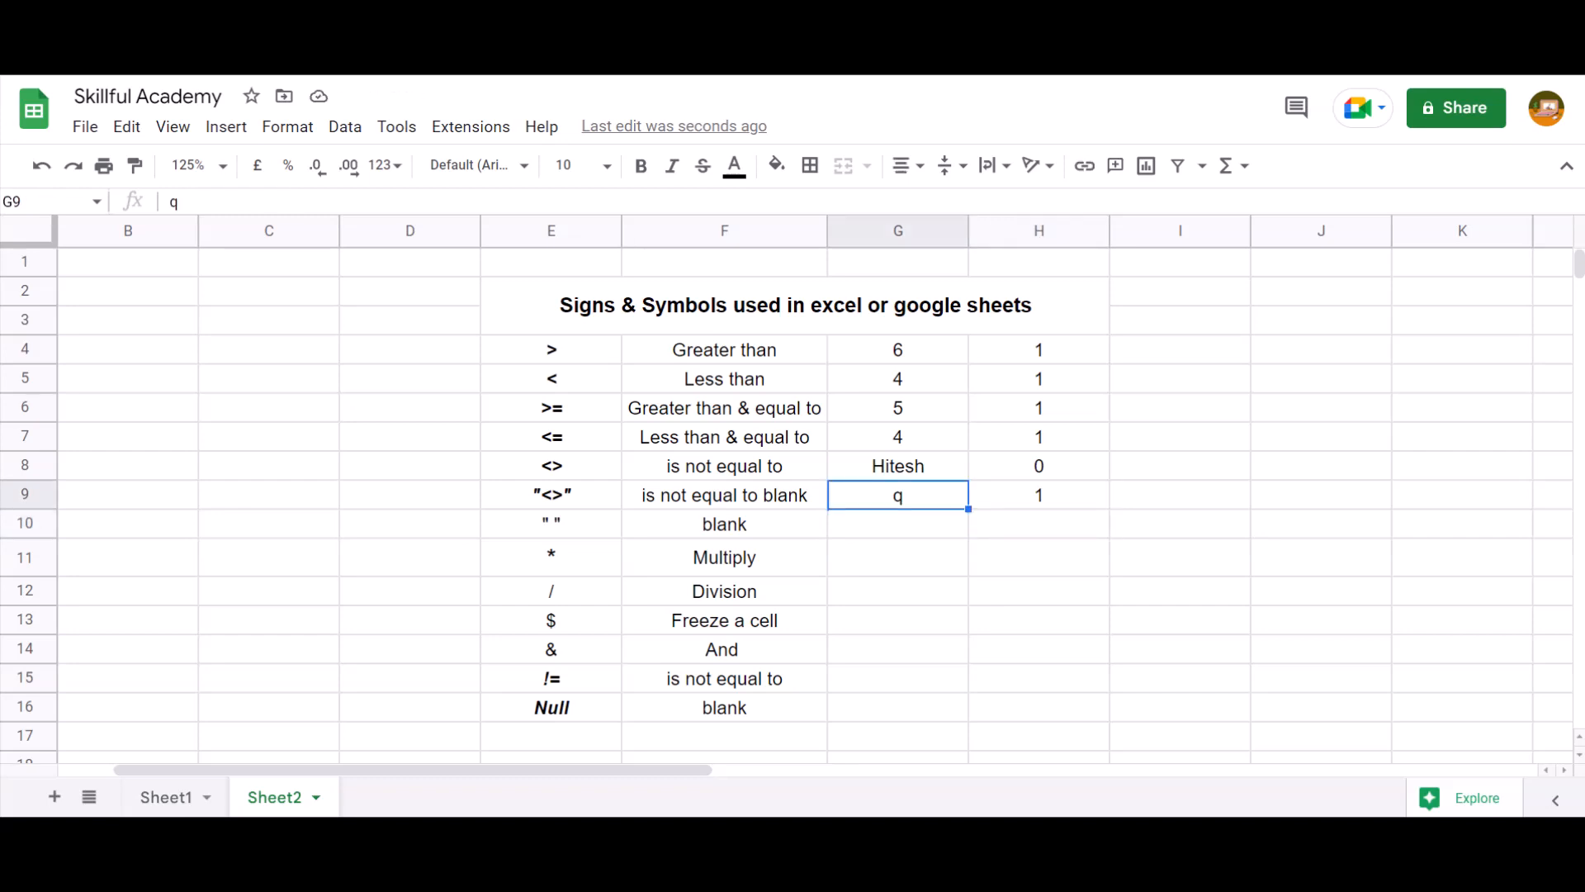
key("Delete")
type("w")
key("Return")
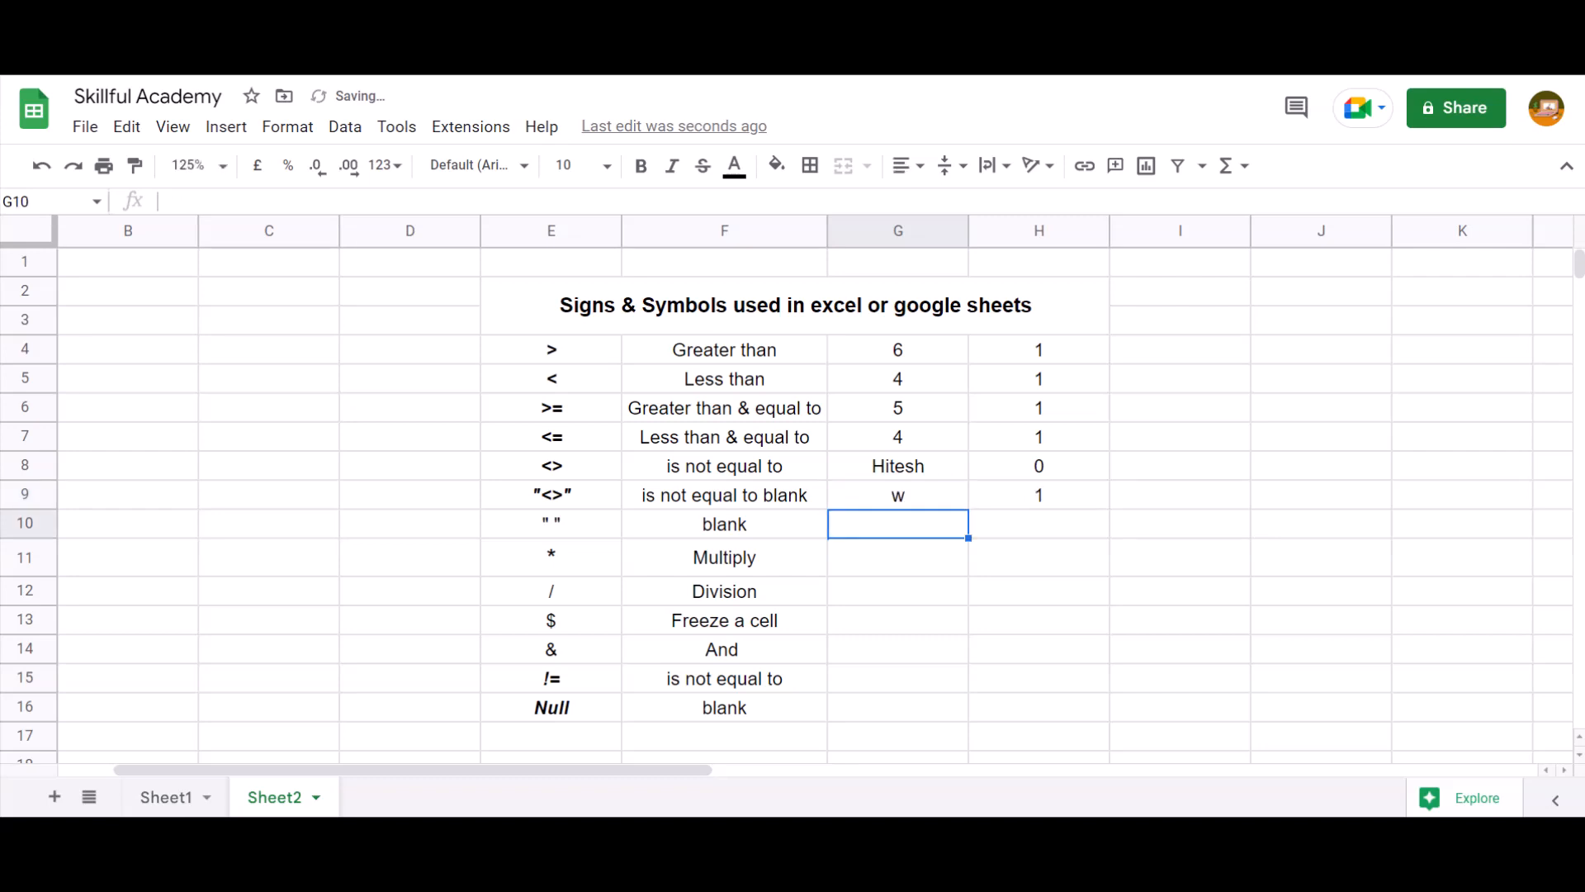
Review the symbol and meaning in E10 and F10 alongside the "is not equal to blank" example in row 9
key("Left")
key("Left")
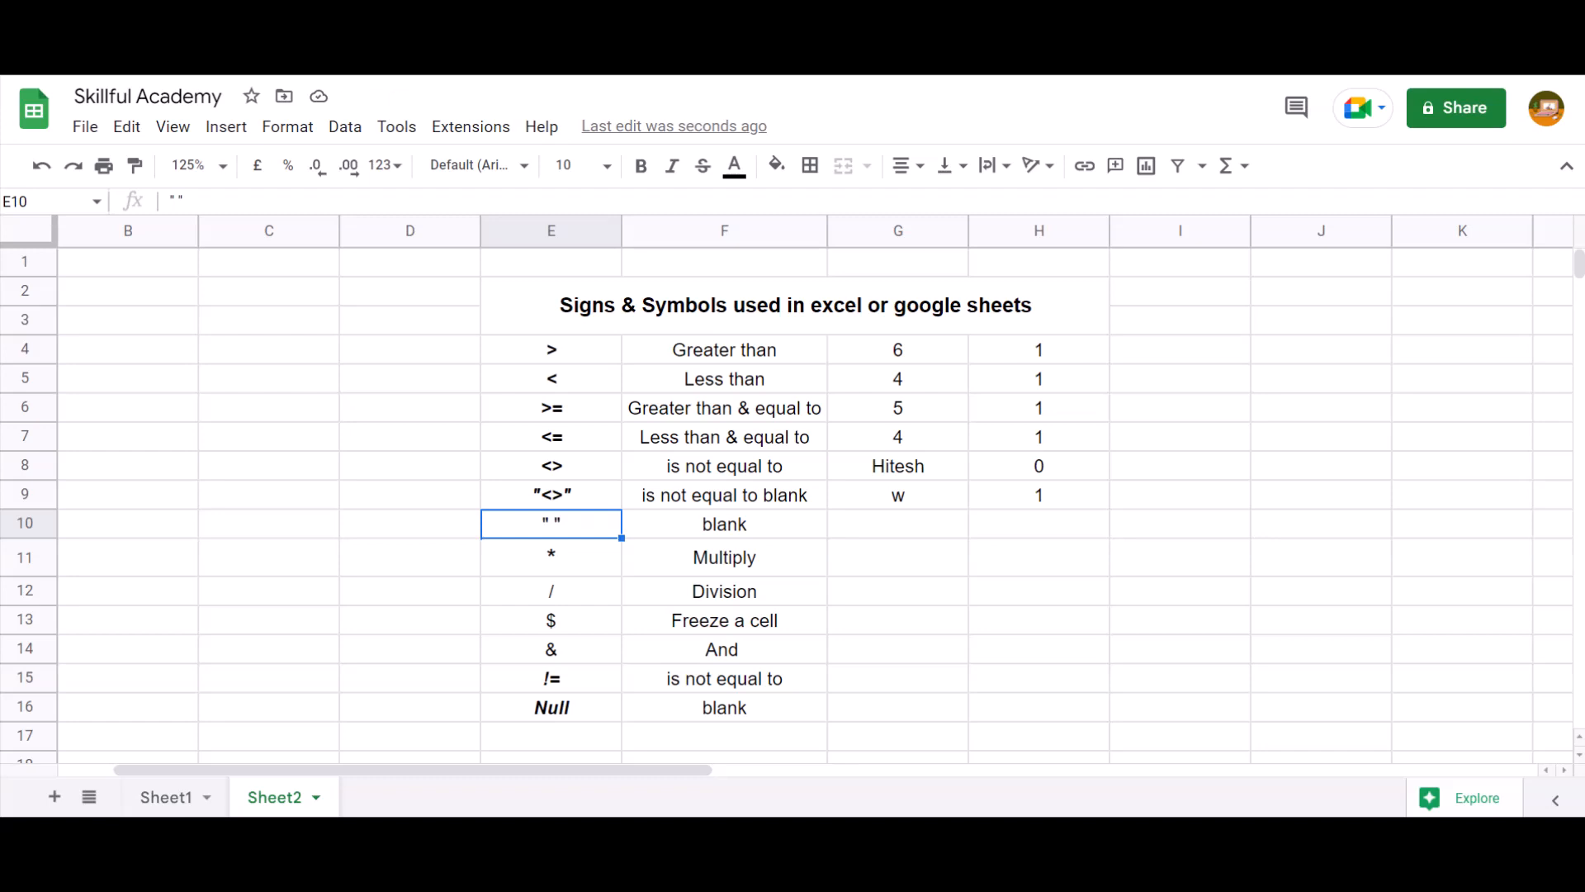
key("Right")
key("Right")
key("Left")
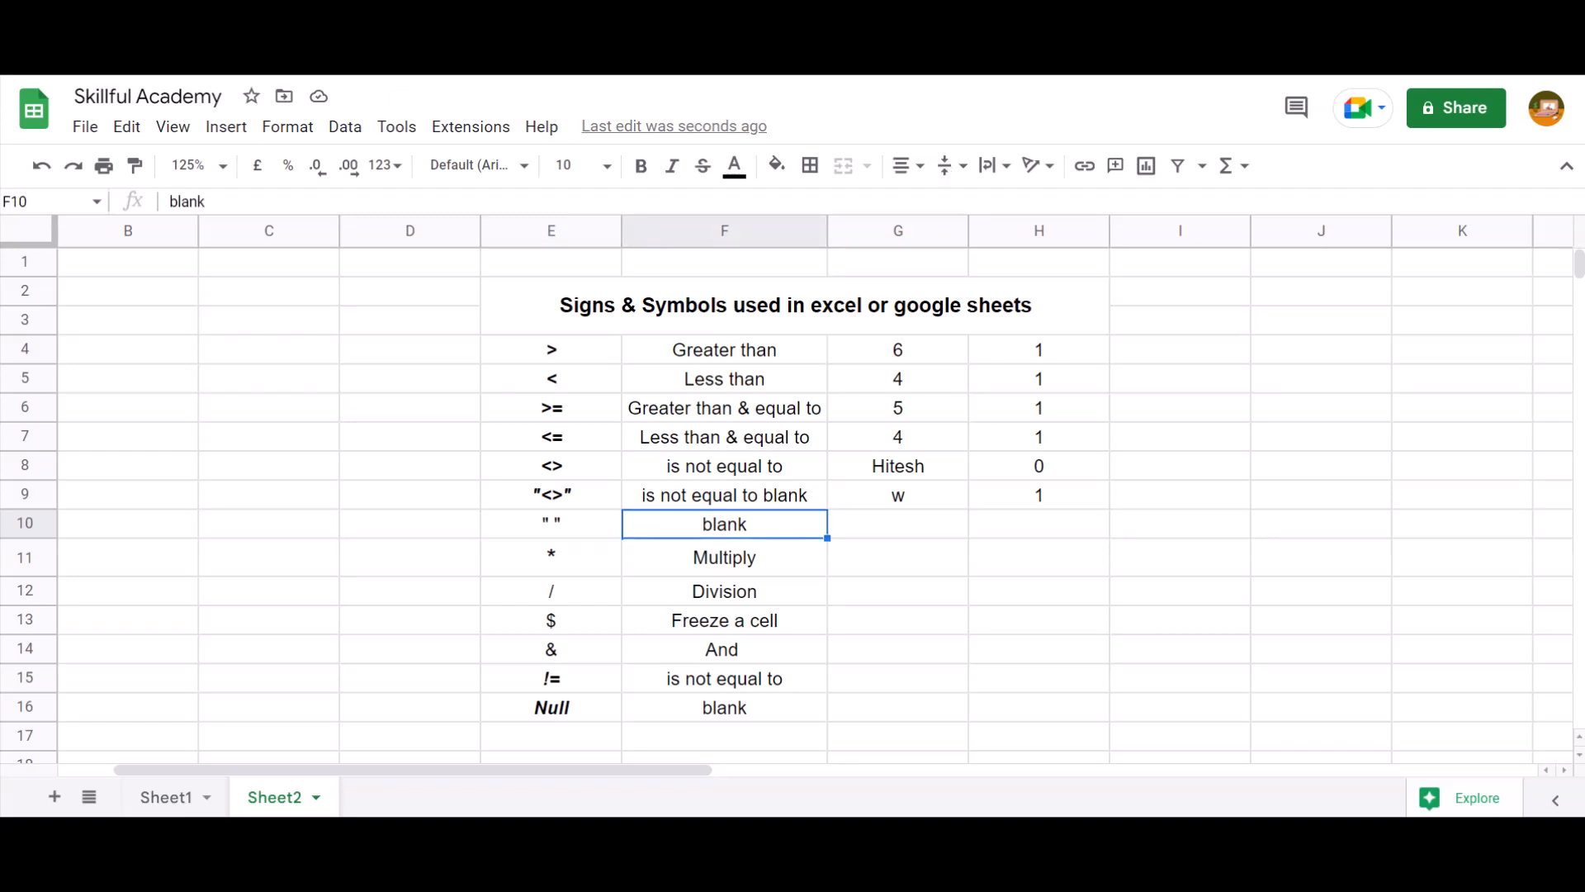
key("Right")
key("Right")
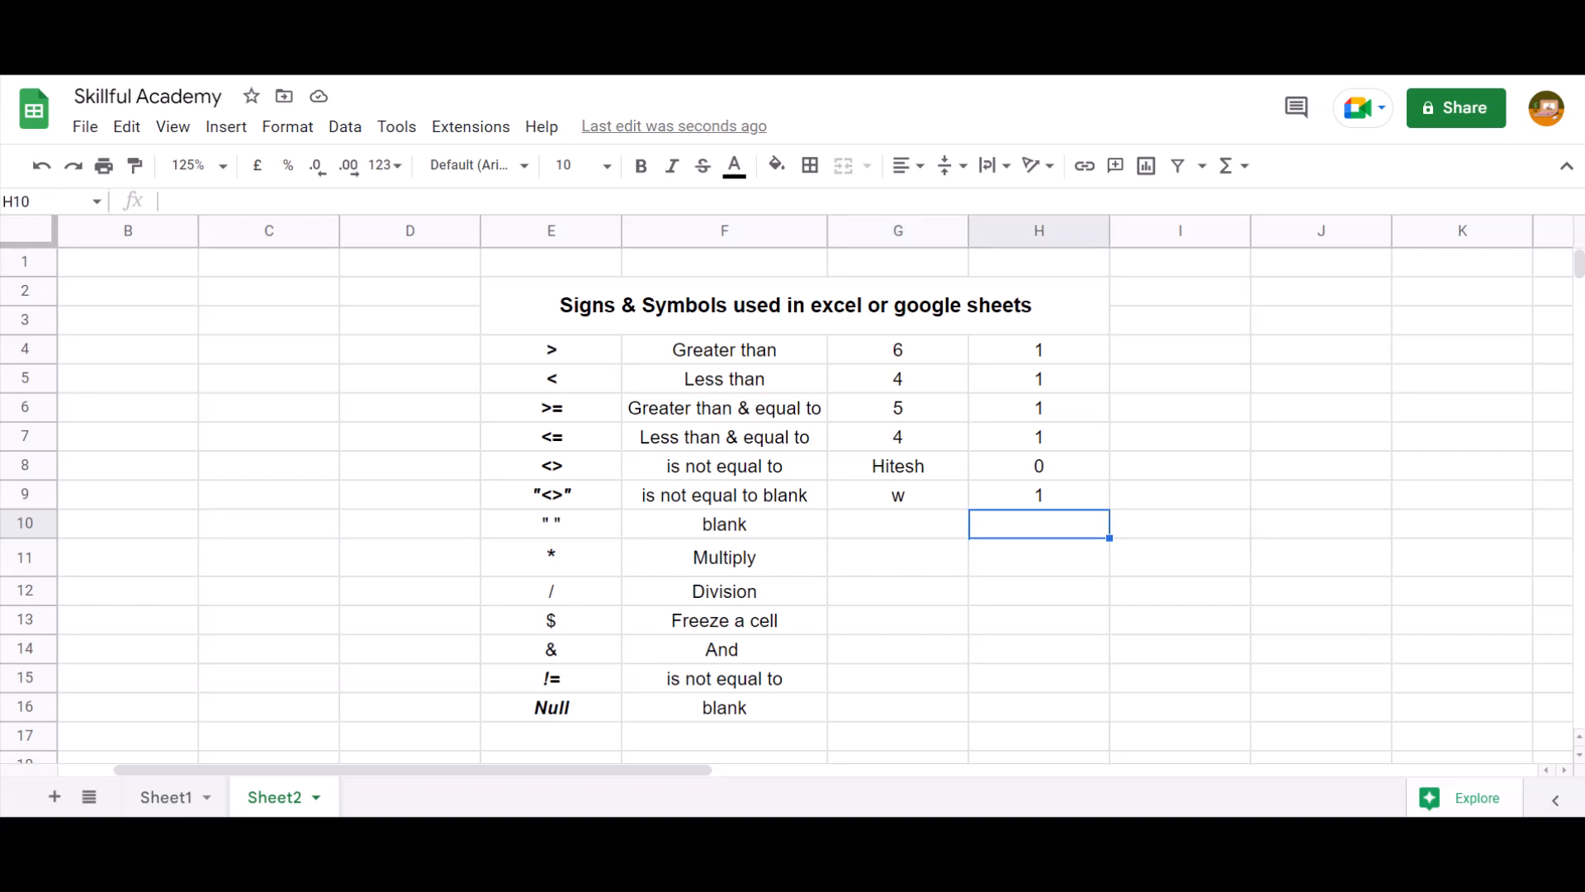
key("Up")
key("Left")
key("Right")
Enter =COUNTIF(G10,"") in H10 for the blank row and centre its result horizontally
key("Down")
type("=countif")
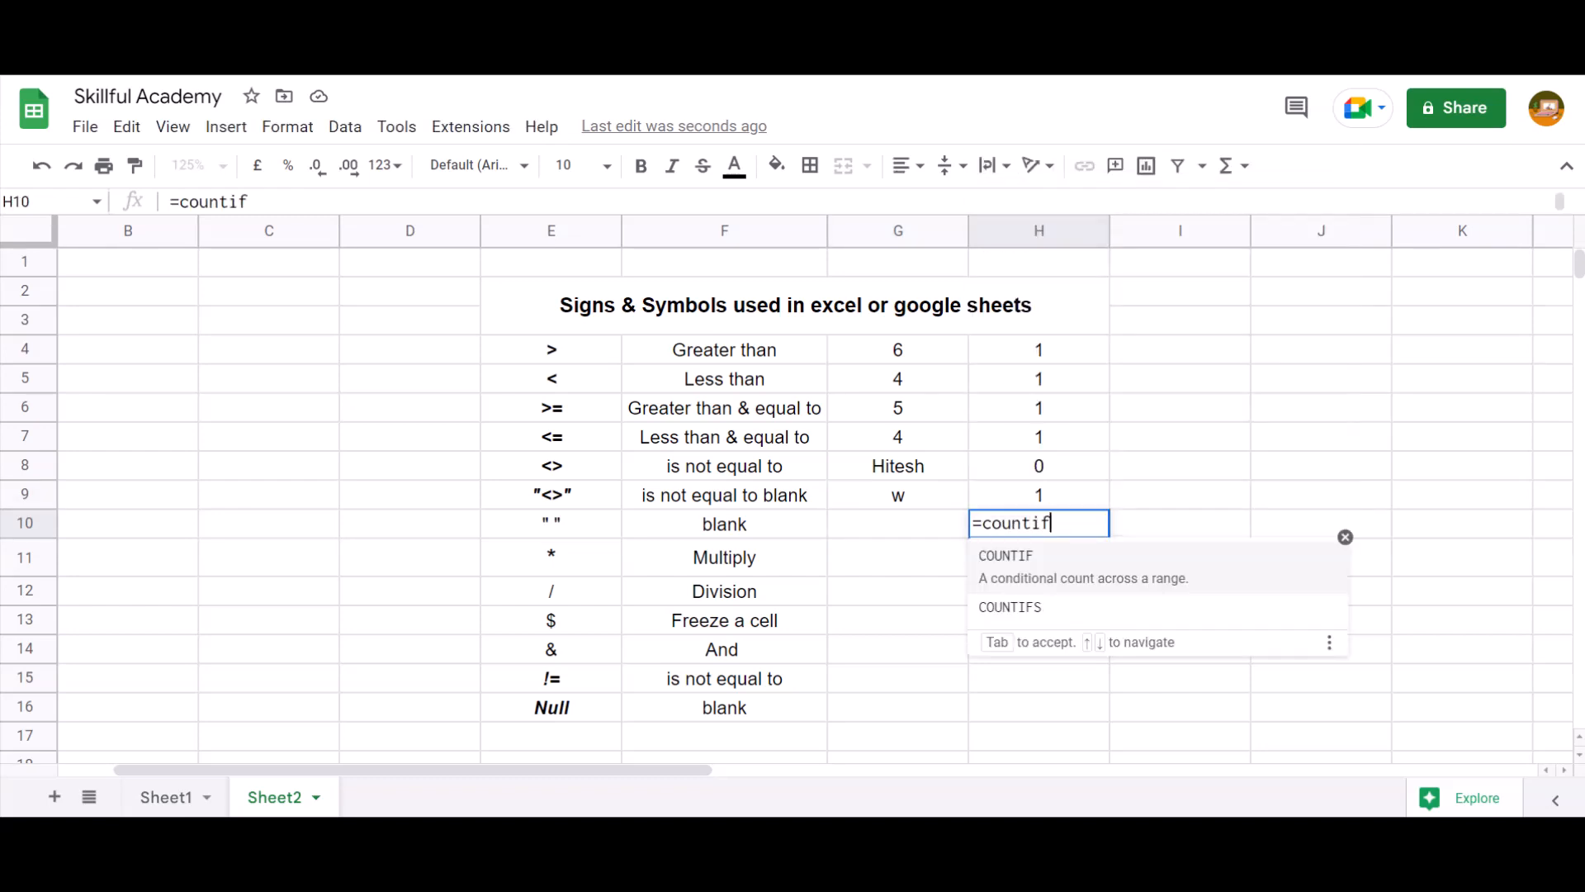
key("Tab")
key("Left")
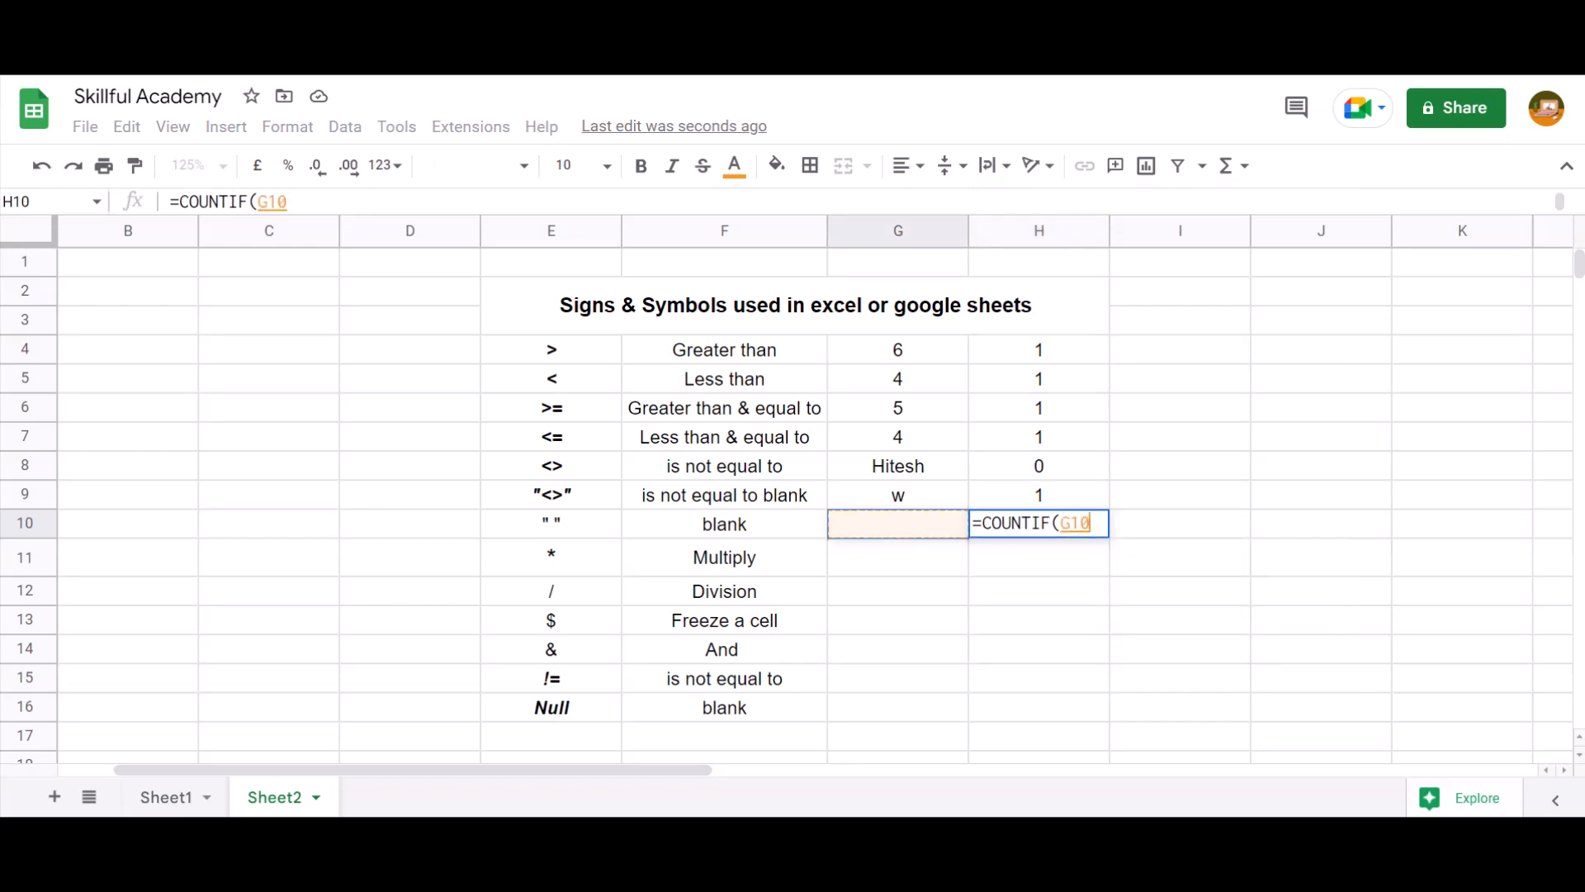
type(",\"\"")
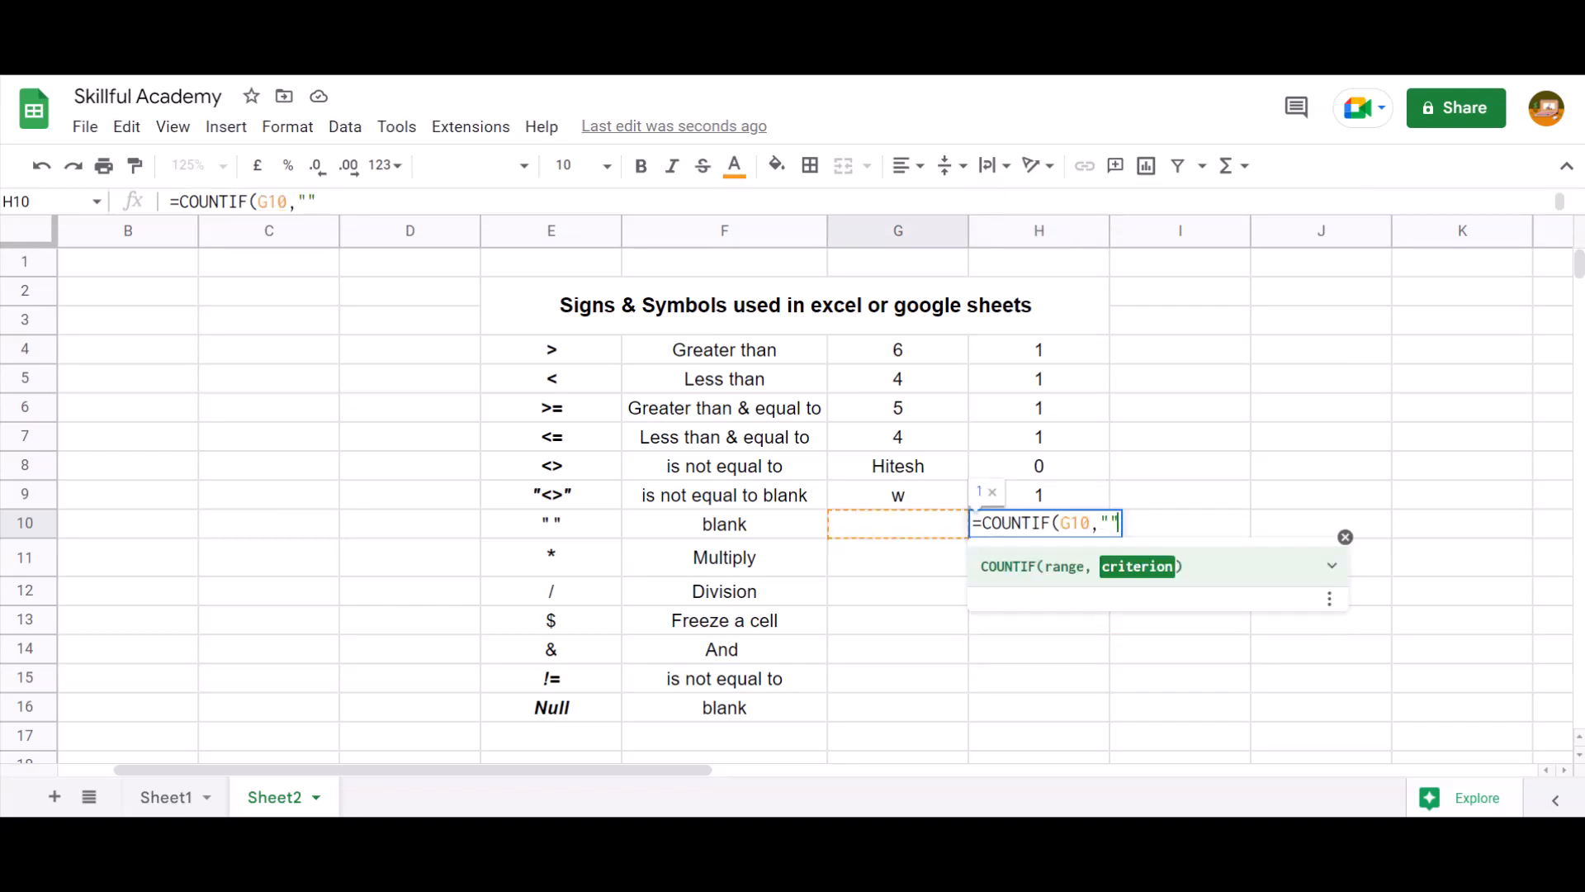
type(")")
key("Return")
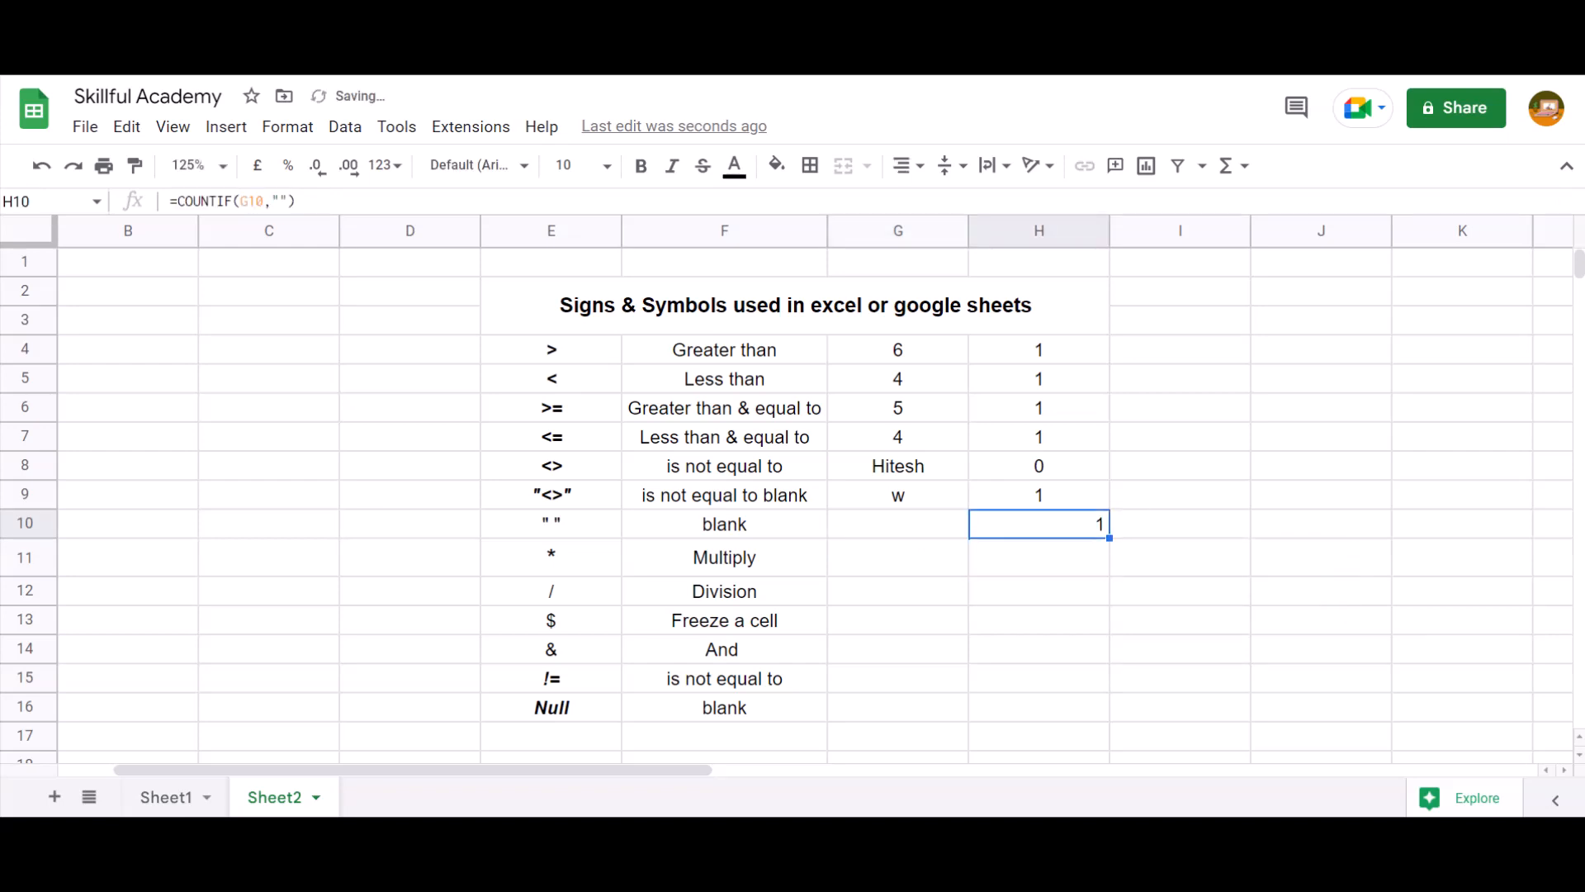
key("ctrl+shift+e")
Compare the empty cell G10 and the meaning in F10 with the formula and result in H10
left_click(898, 525)
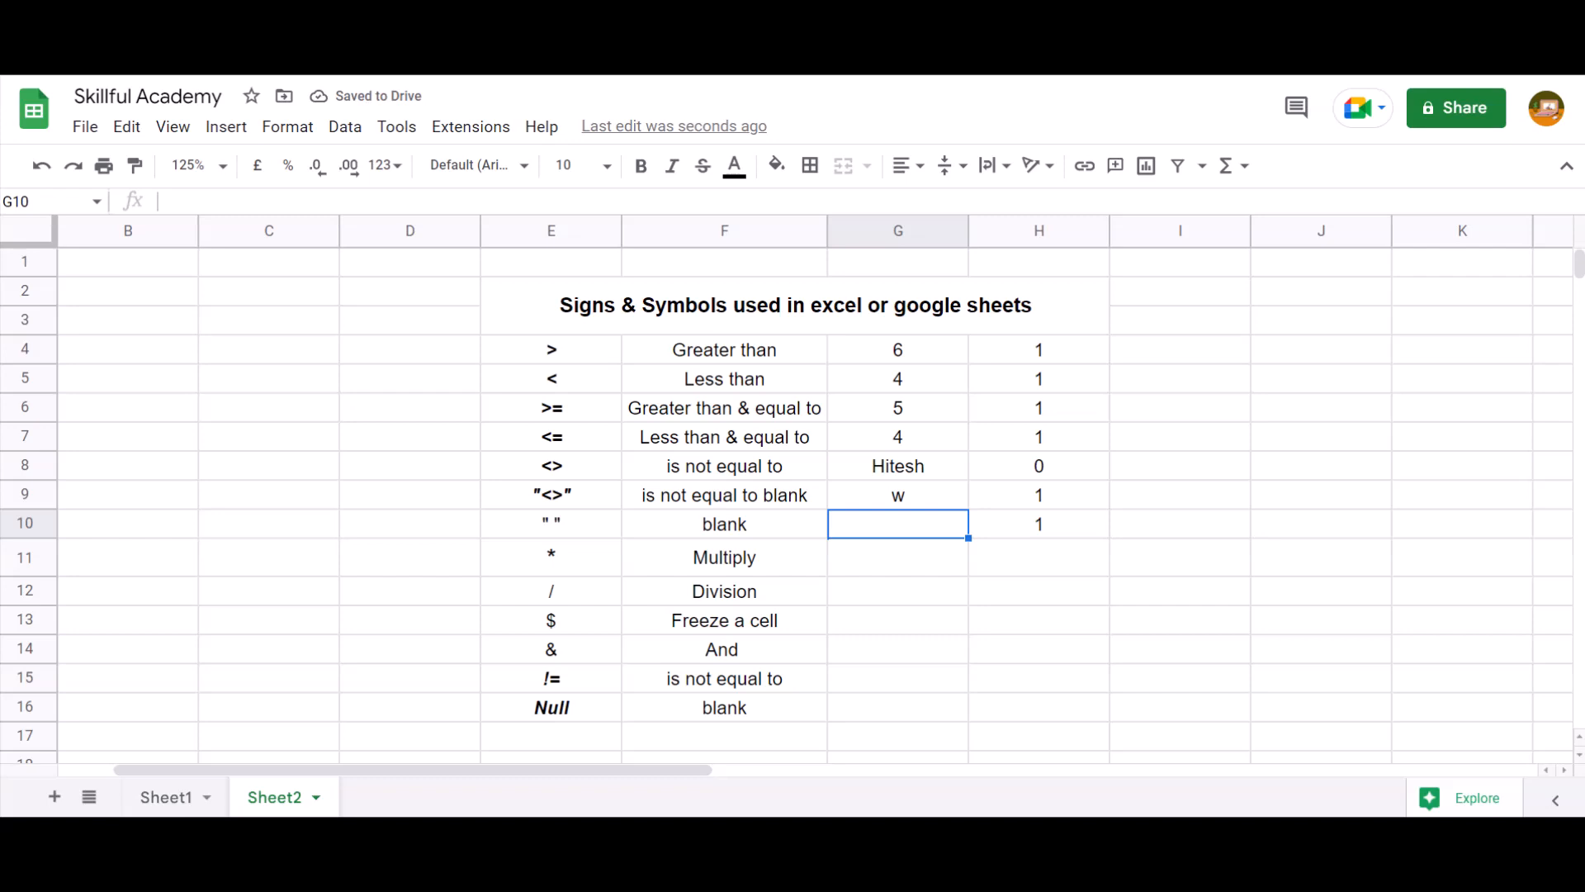
left_click(1038, 524)
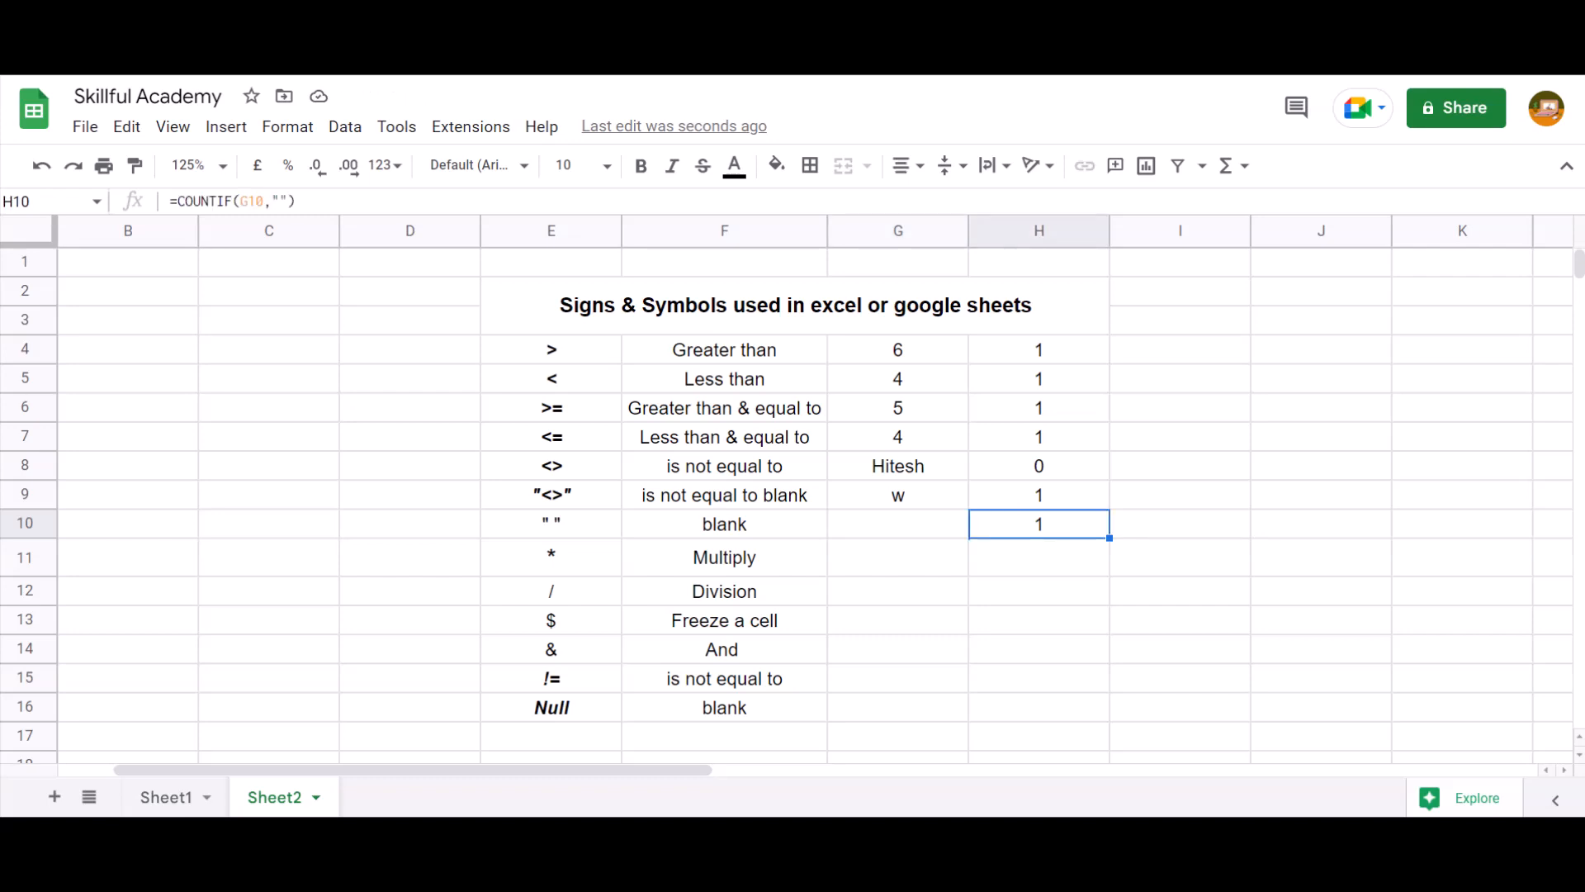
left_click(898, 525)
left_click(1039, 524)
left_click(725, 524)
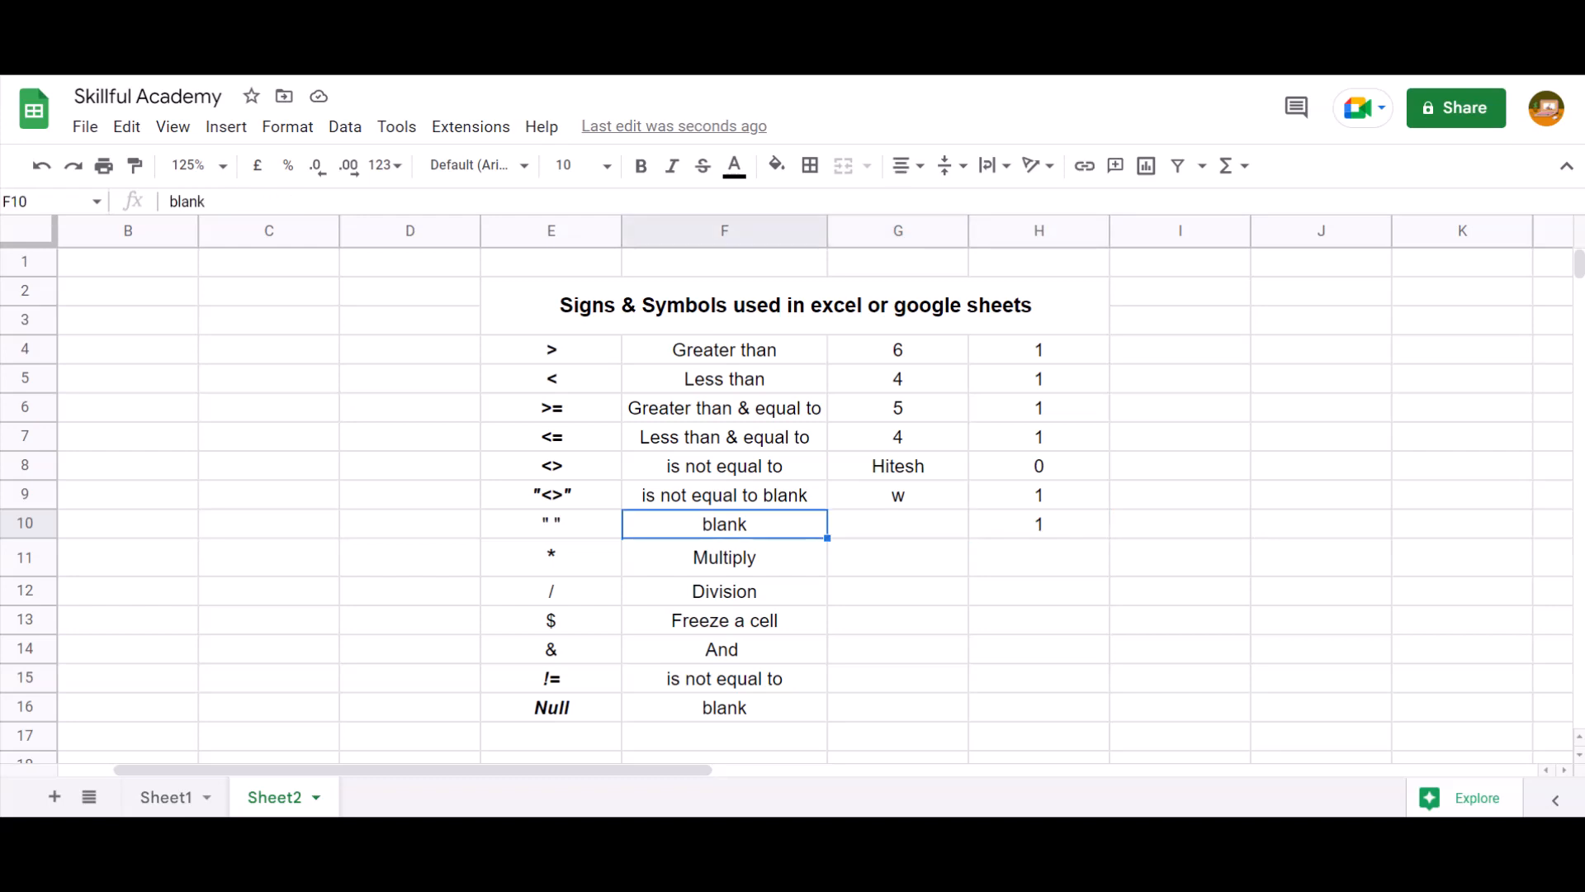
key("Right")
key("Left")
key("Left")
key("Right")
key("Right")
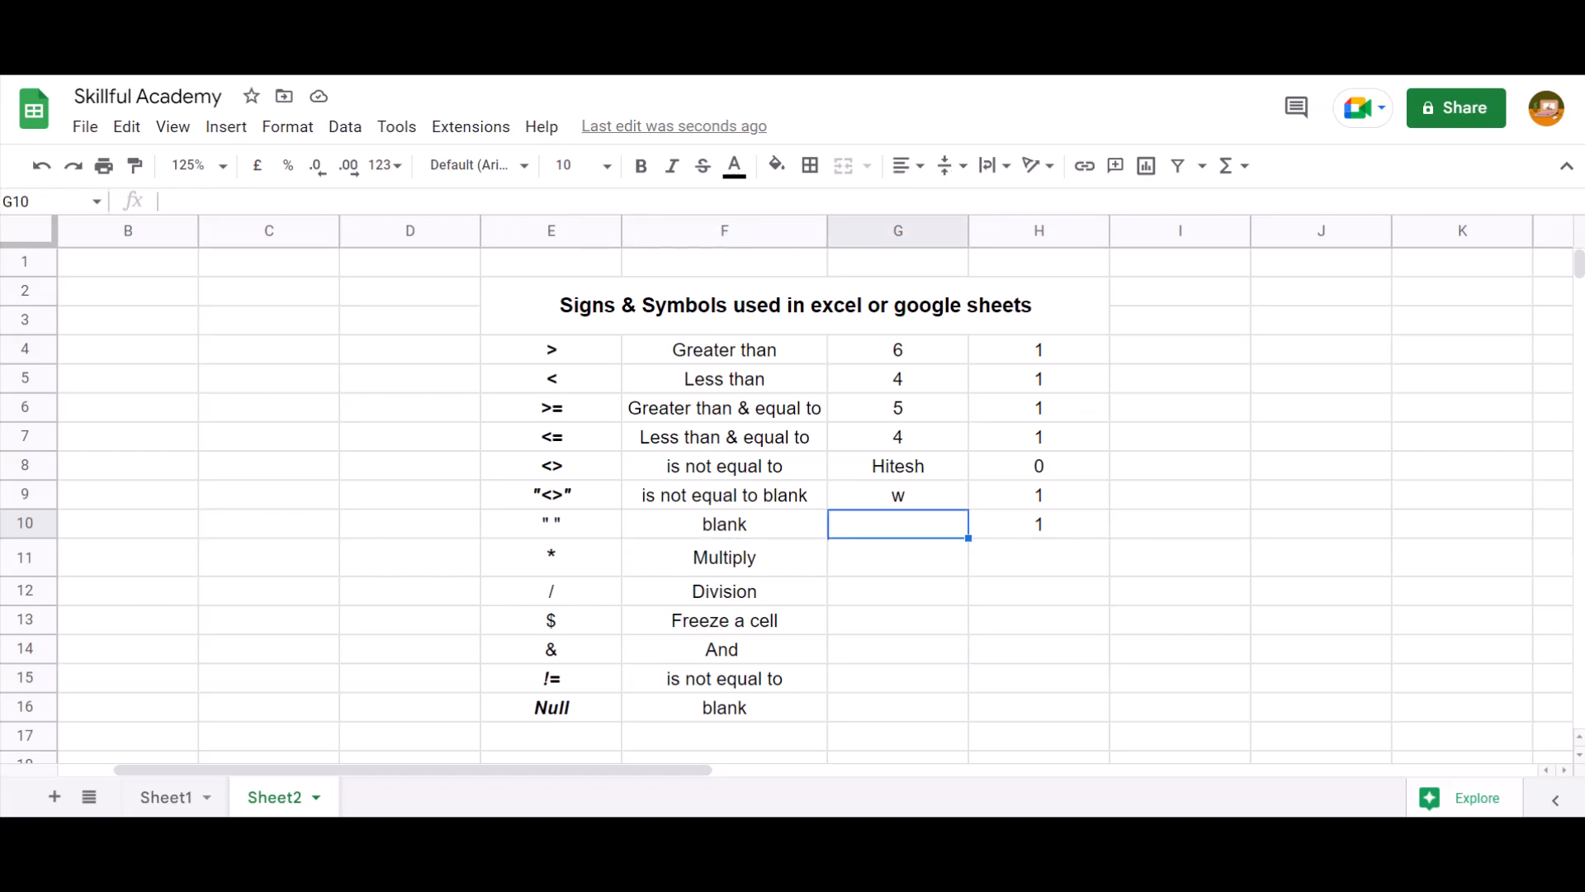
key("Down")
key("Up")
key("Right")
key("Down")
key("Left")
key("Up")
key("Right")
key("Down")
key("Left")
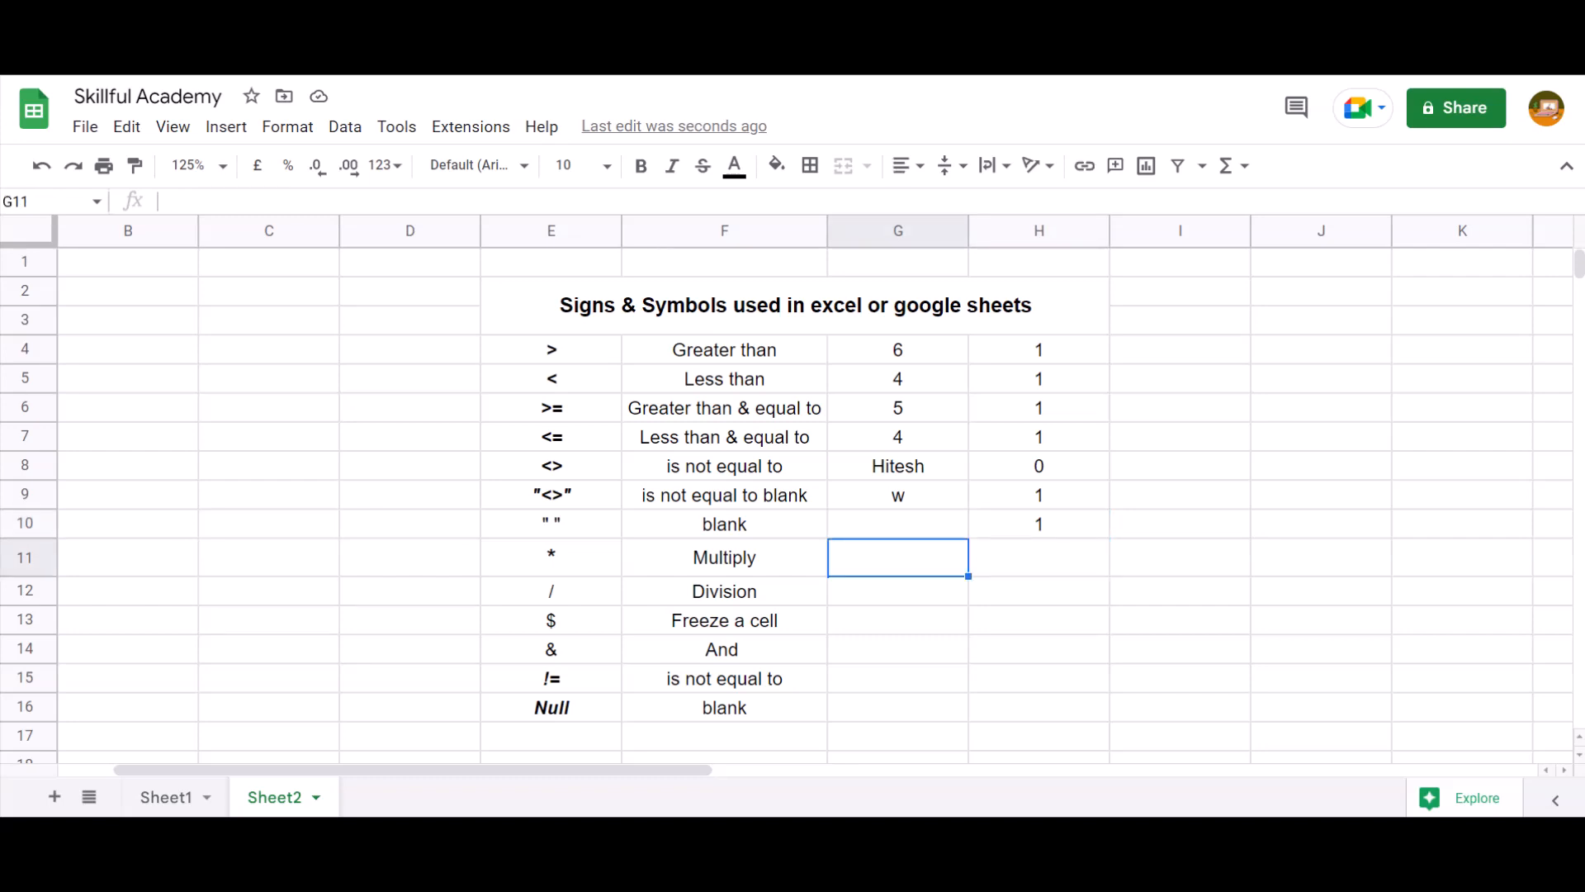
Enter 5 in both G11 and H11 of the multiply row and centre both values horizontally
type("5")
key("Right")
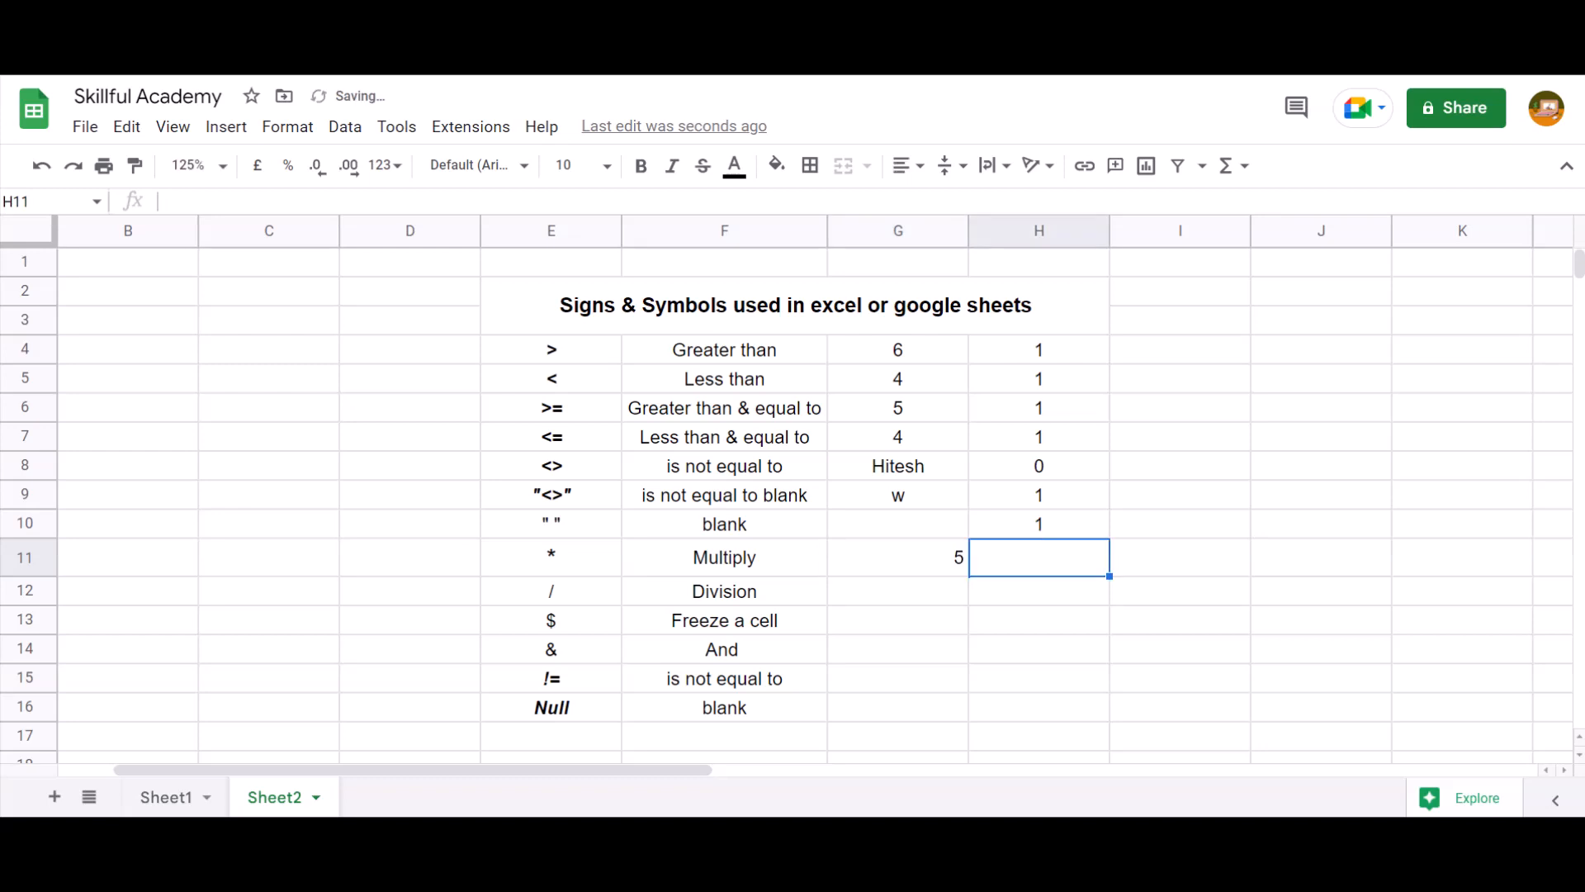
type("5")
key("Return")
key("Up")
key("alt+h")
key("a")
key("c")
key("Left")
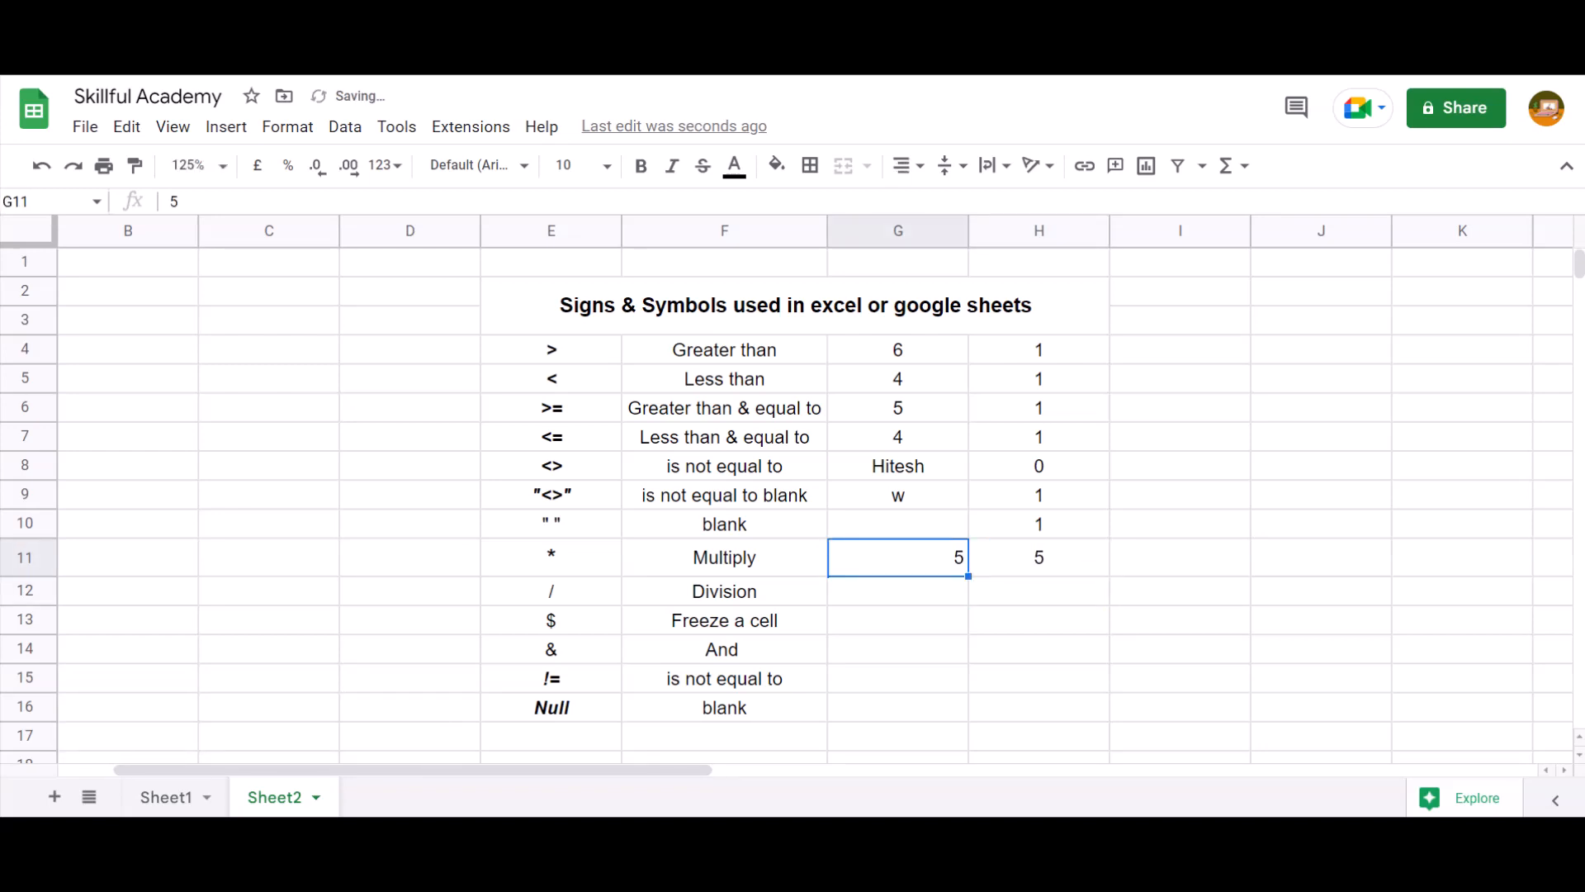
key("alt+h")
key("a")
key("c")
key("Down")
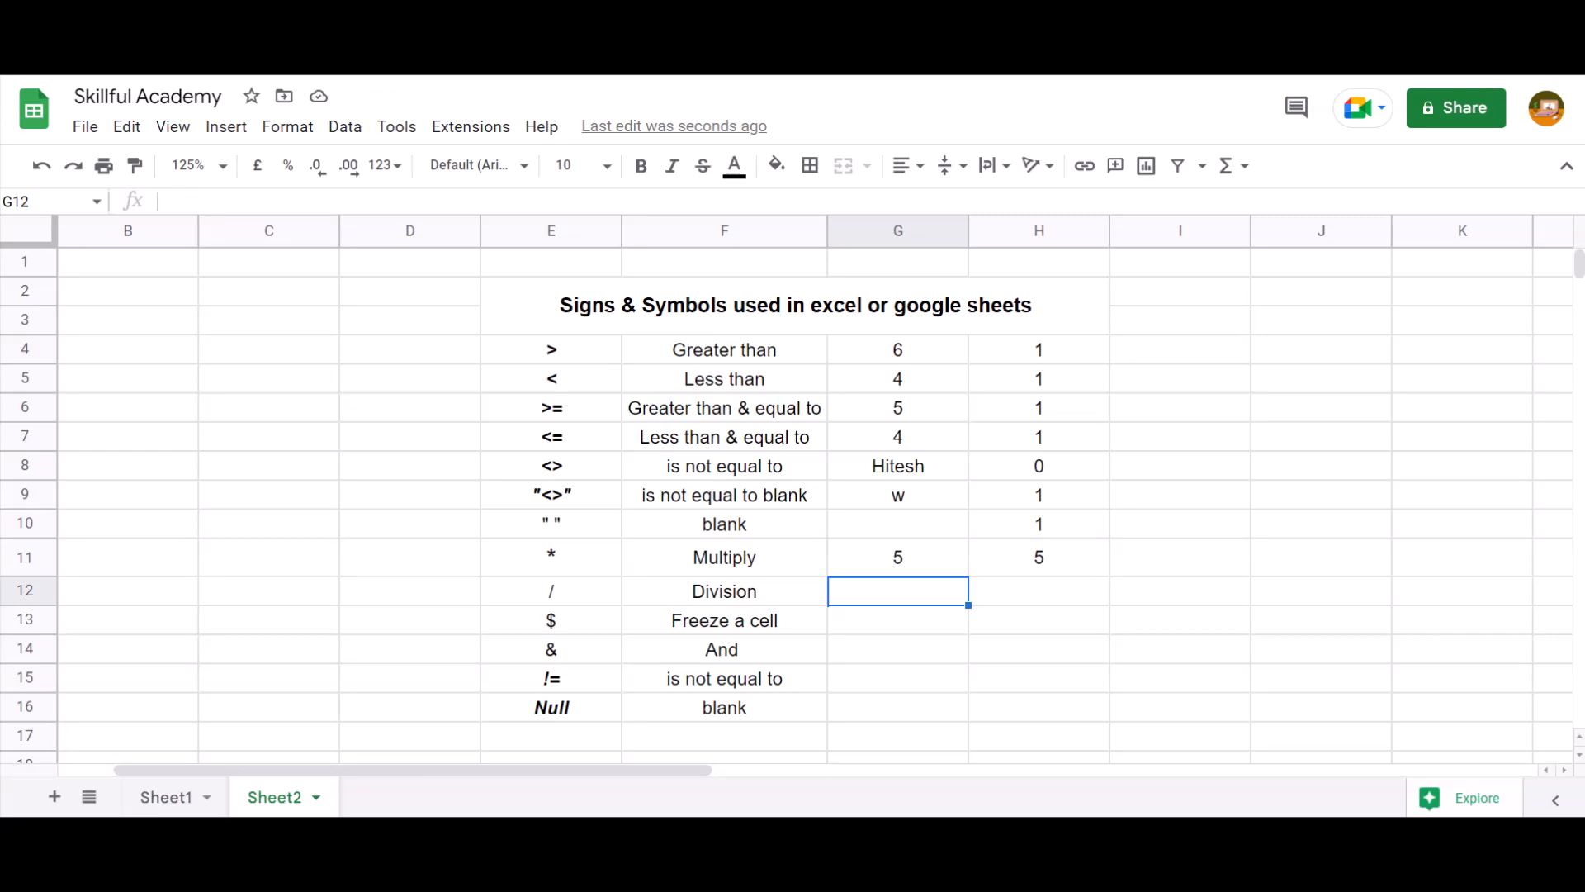
Multiply the two row 11 values with =G11*H11 in G12 and centre the result horizontally
type("=")
key("Up")
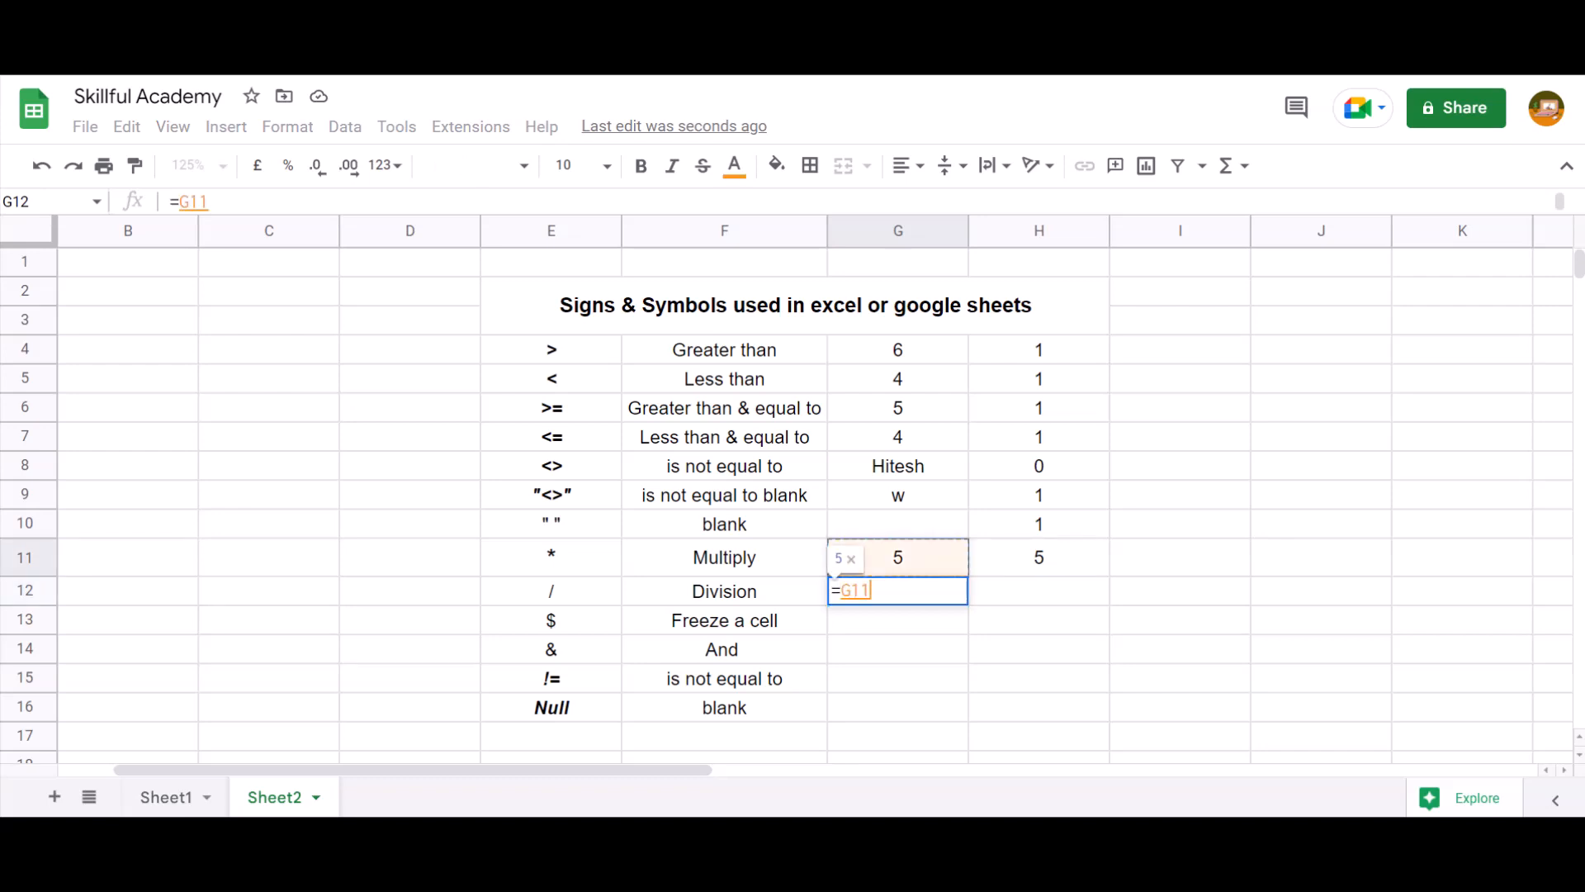
type("*")
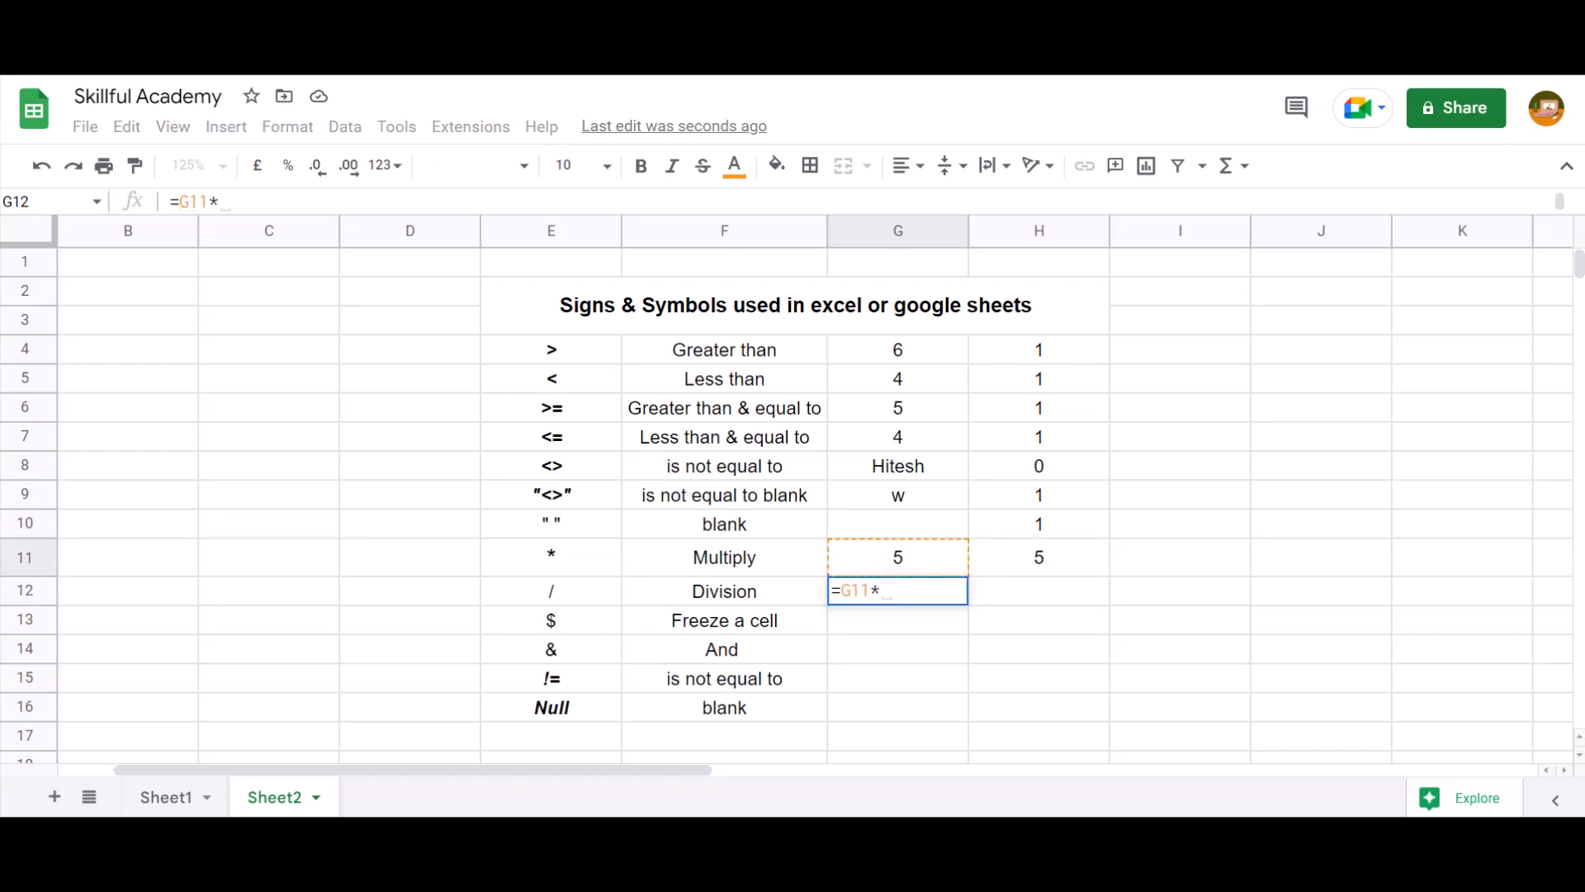
key("Up")
key("Right")
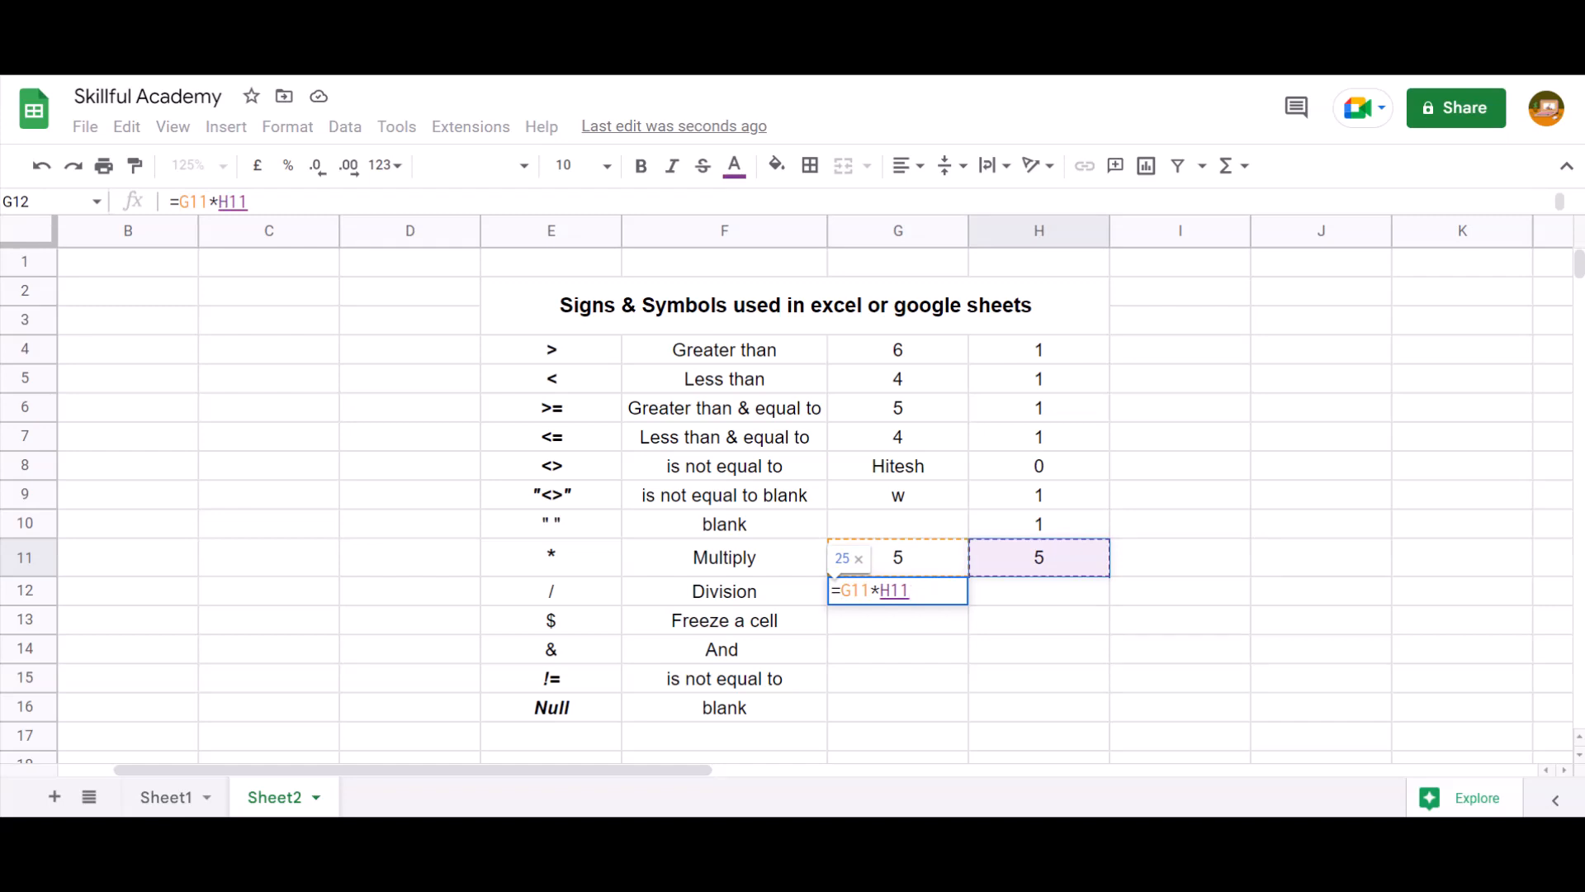
key("ctrl+Return")
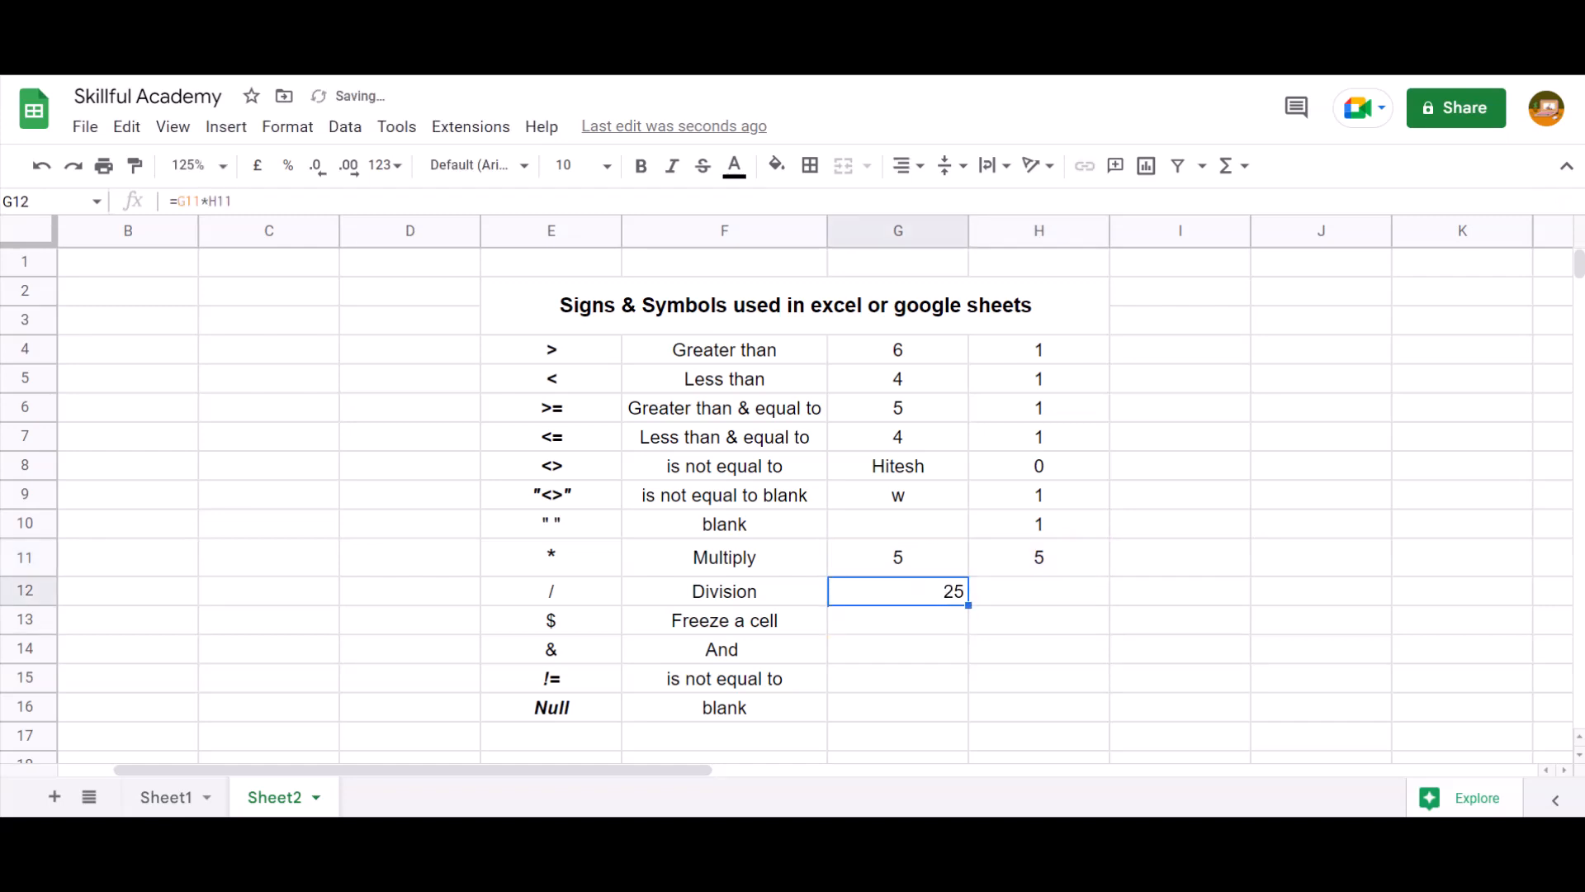
key("alt+h")
key("a")
key("c")
Inspect the multiplication formula in G12 and clear the example from G11:H12
key("F2")
key("Left")
key("Left")
key("Left")
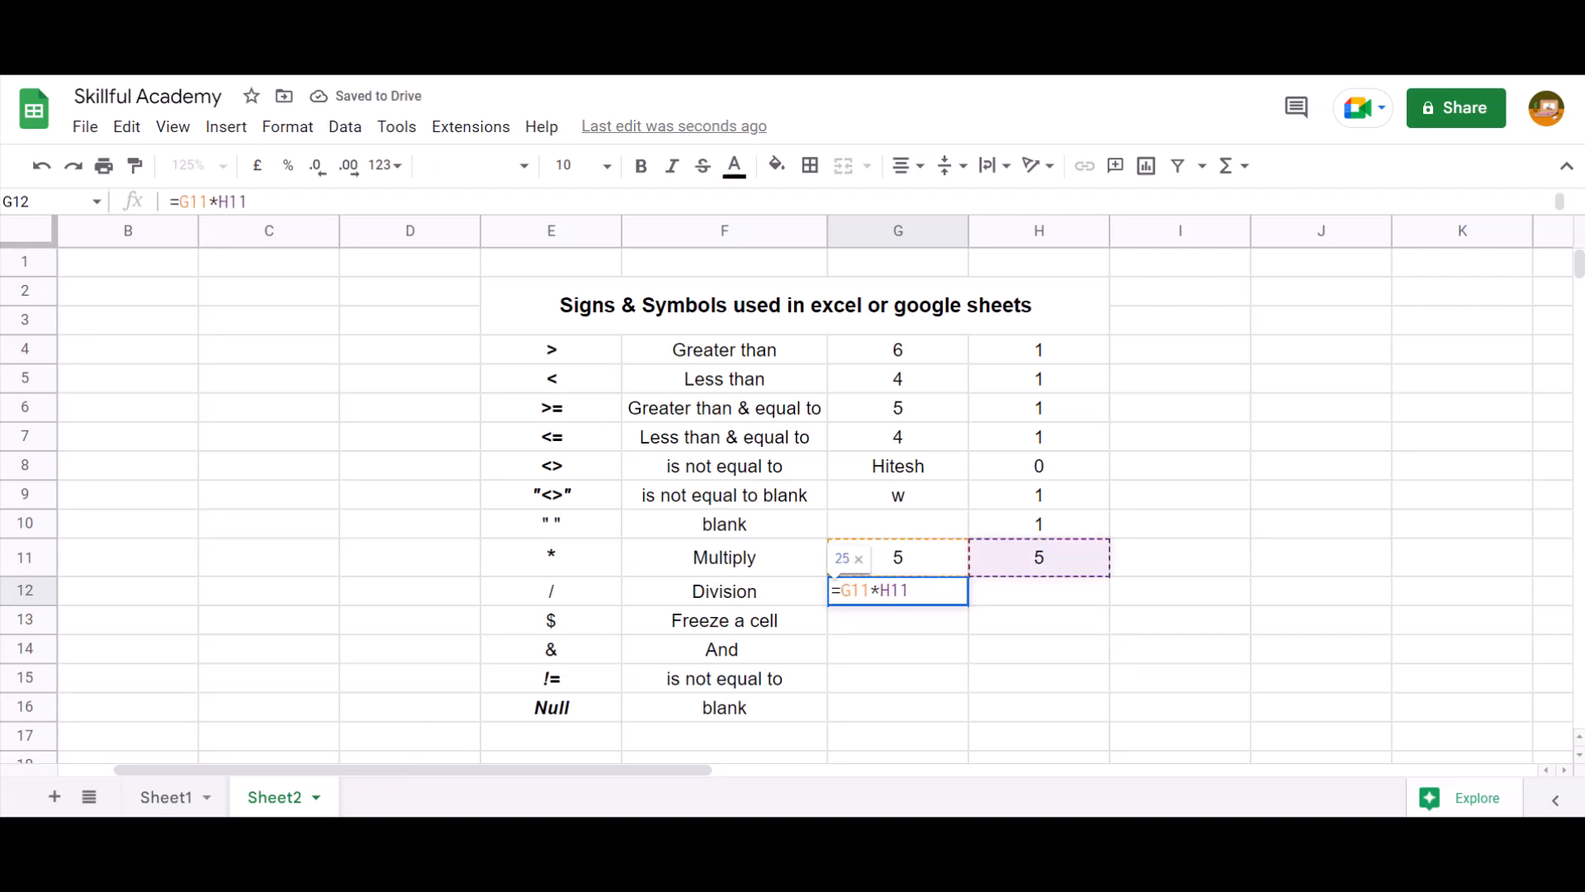
key("Return")
key("Up")
key("Up")
key("shift+Right")
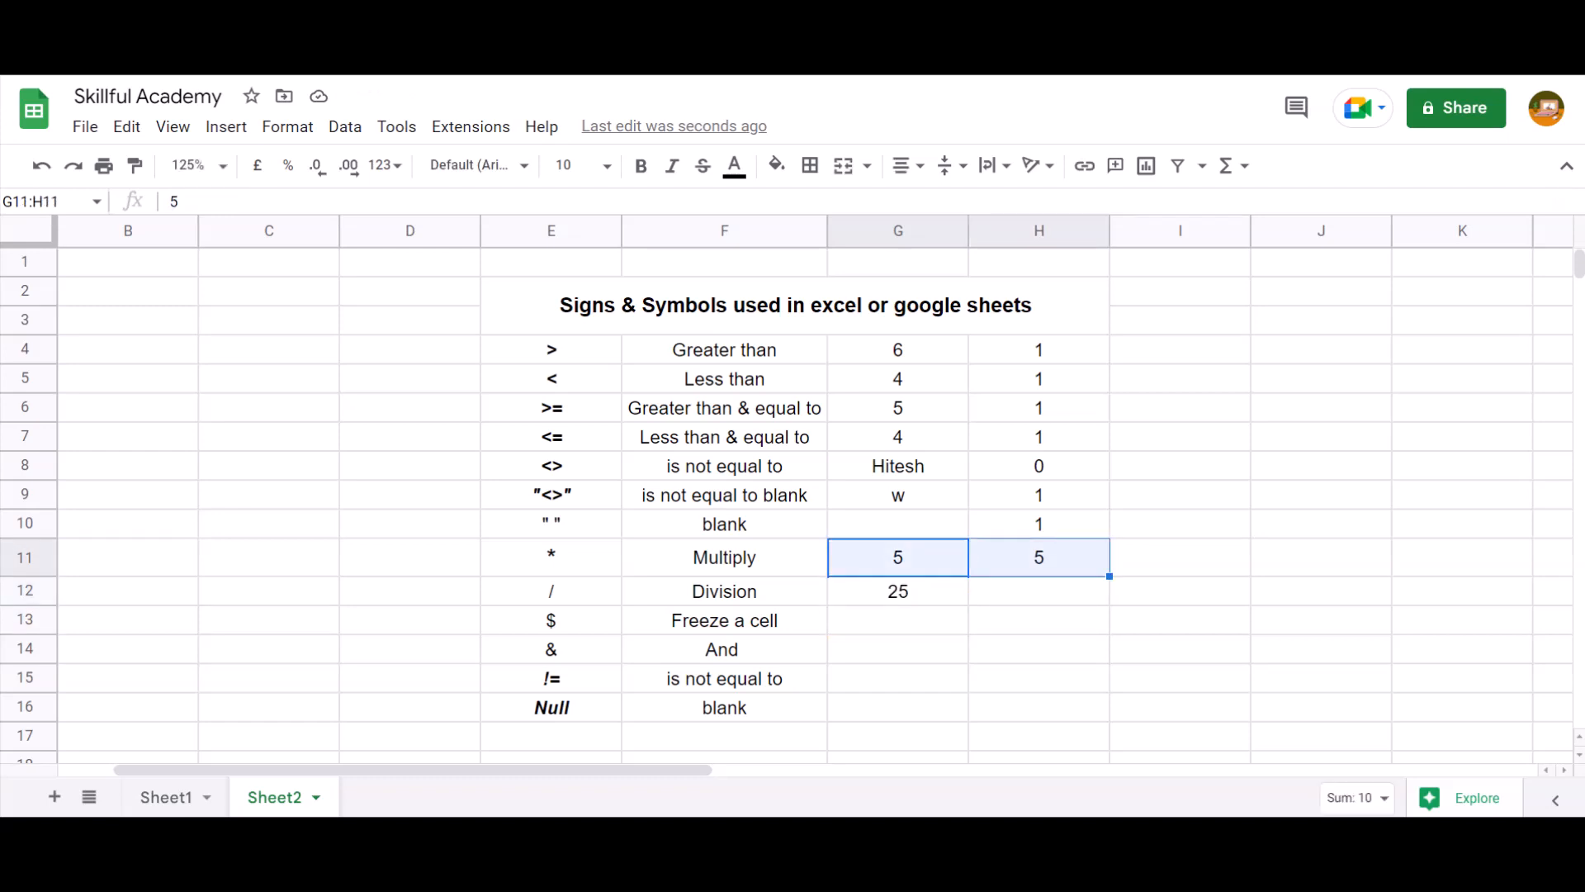
key("shift+Down")
key("Delete")
key("Up")
key("Down")
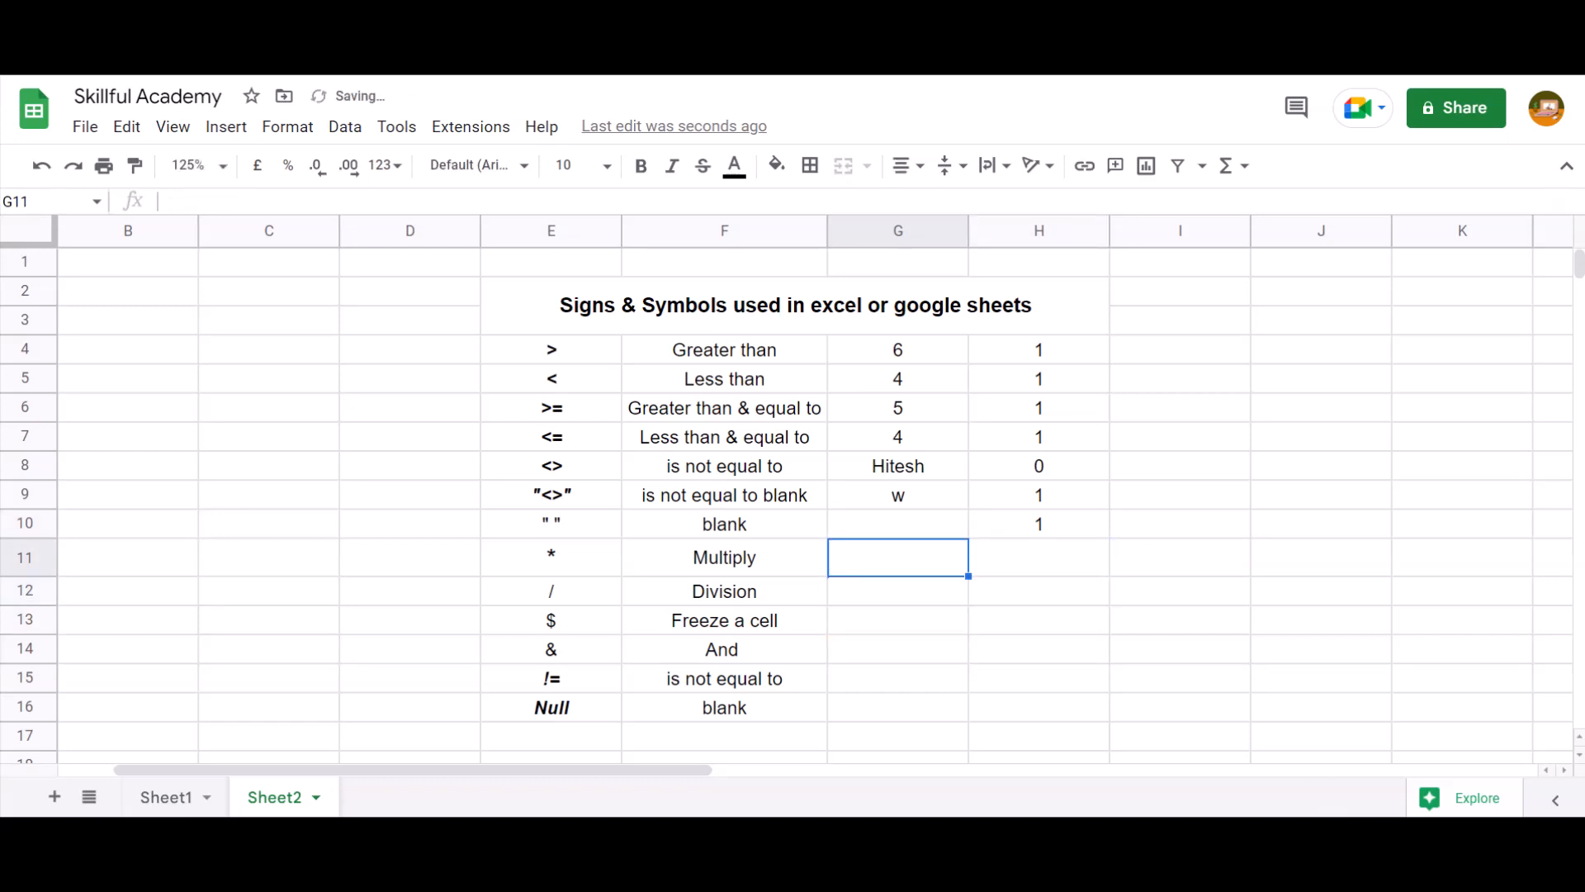
Enter the formula =5*5 in G11 for the multiply row
type("=5")
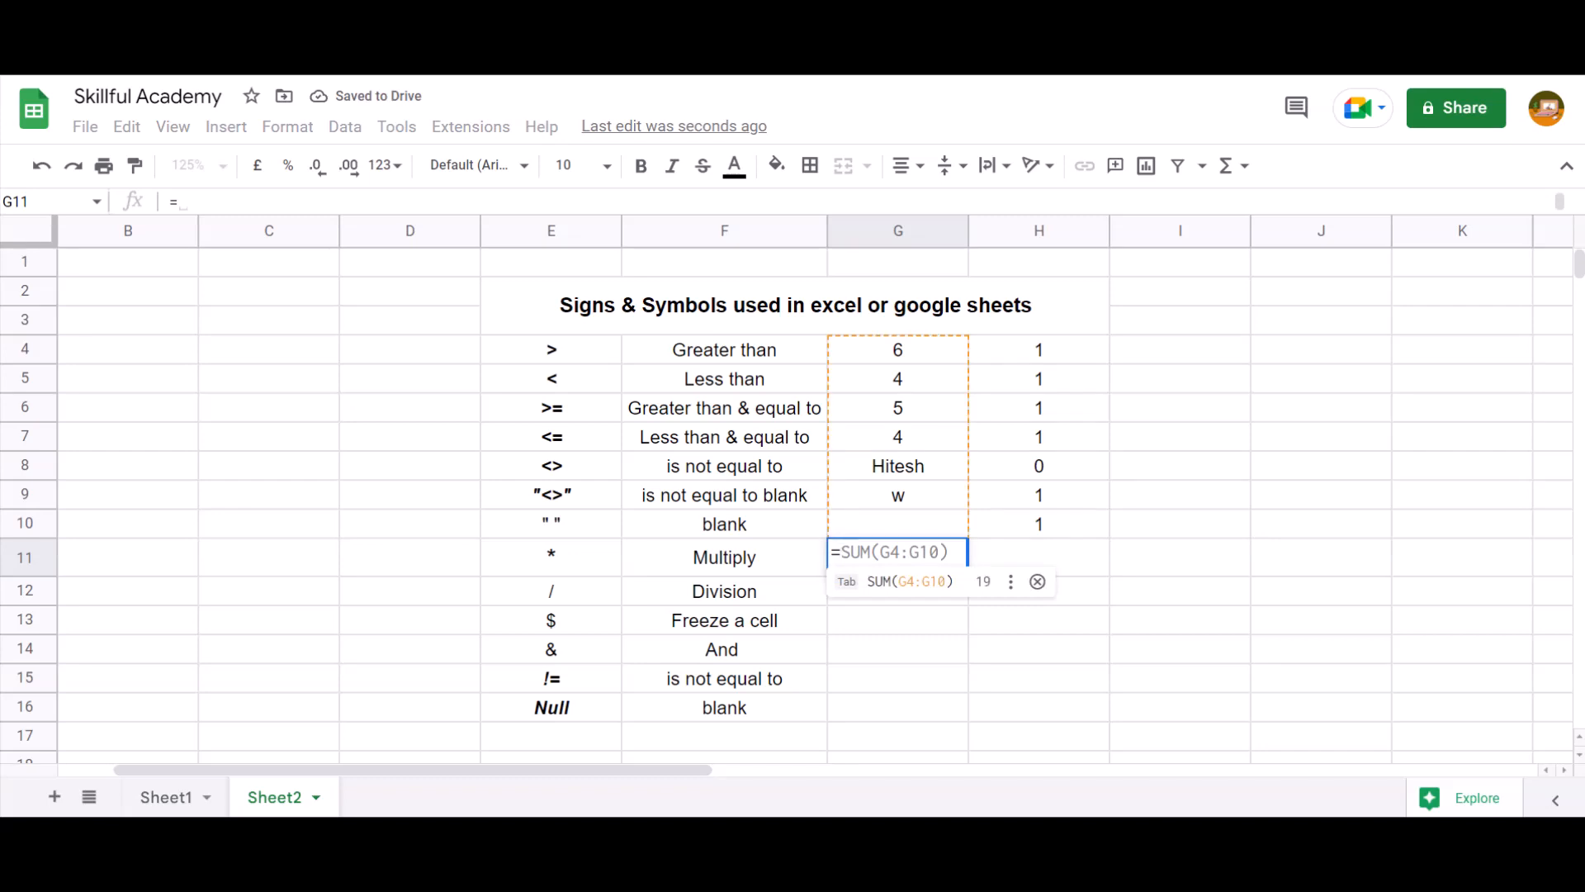
key("BackSpace")
key("BackSpace")
key("Escape")
type("=")
type("5")
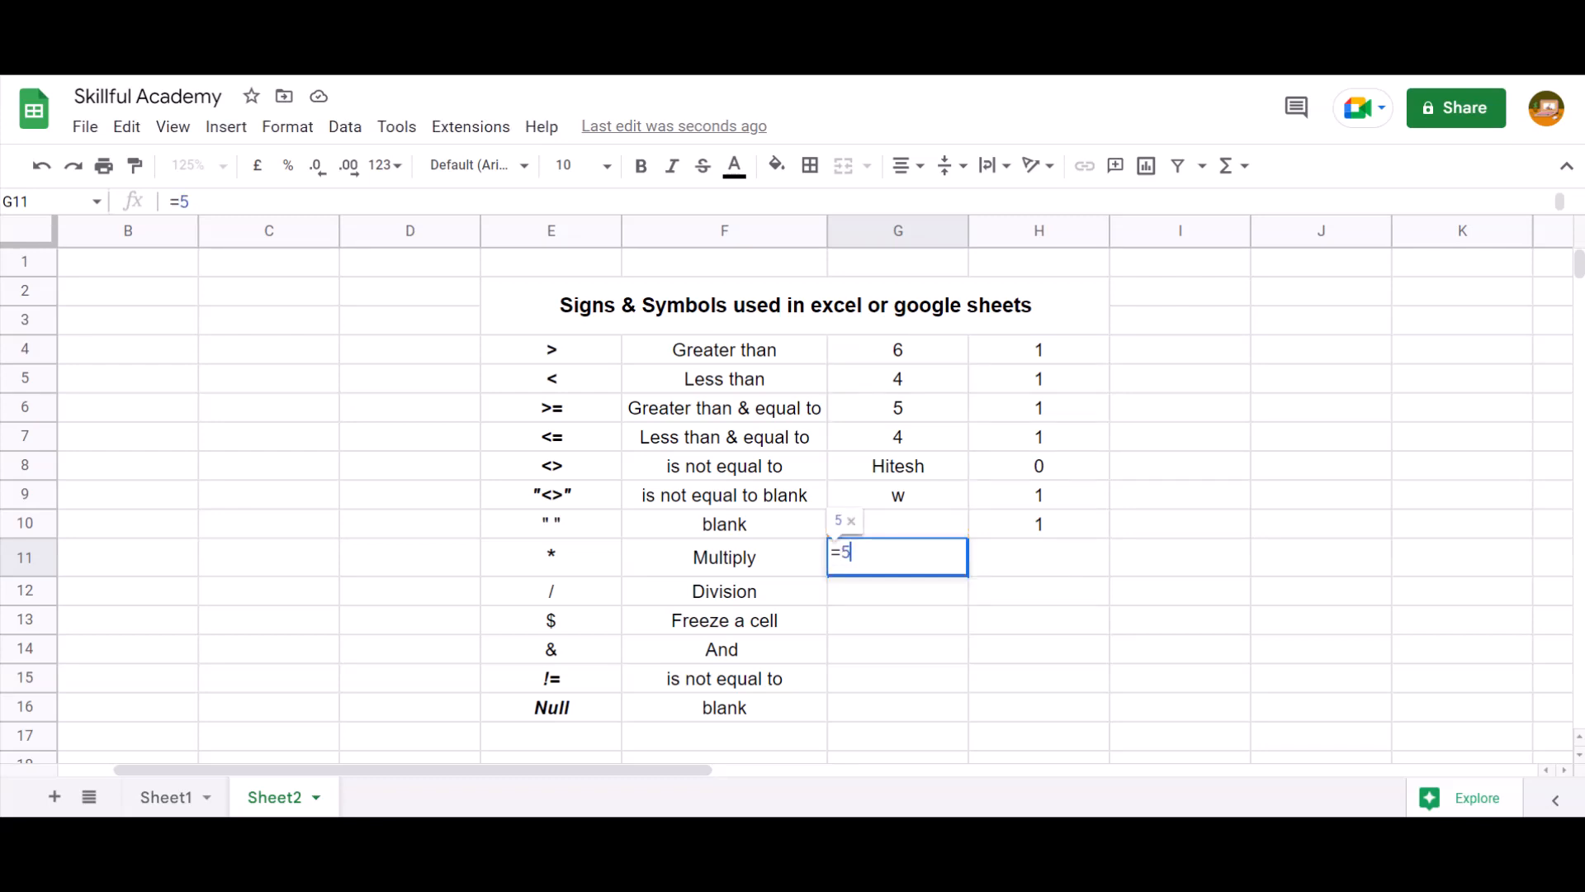
type("*")
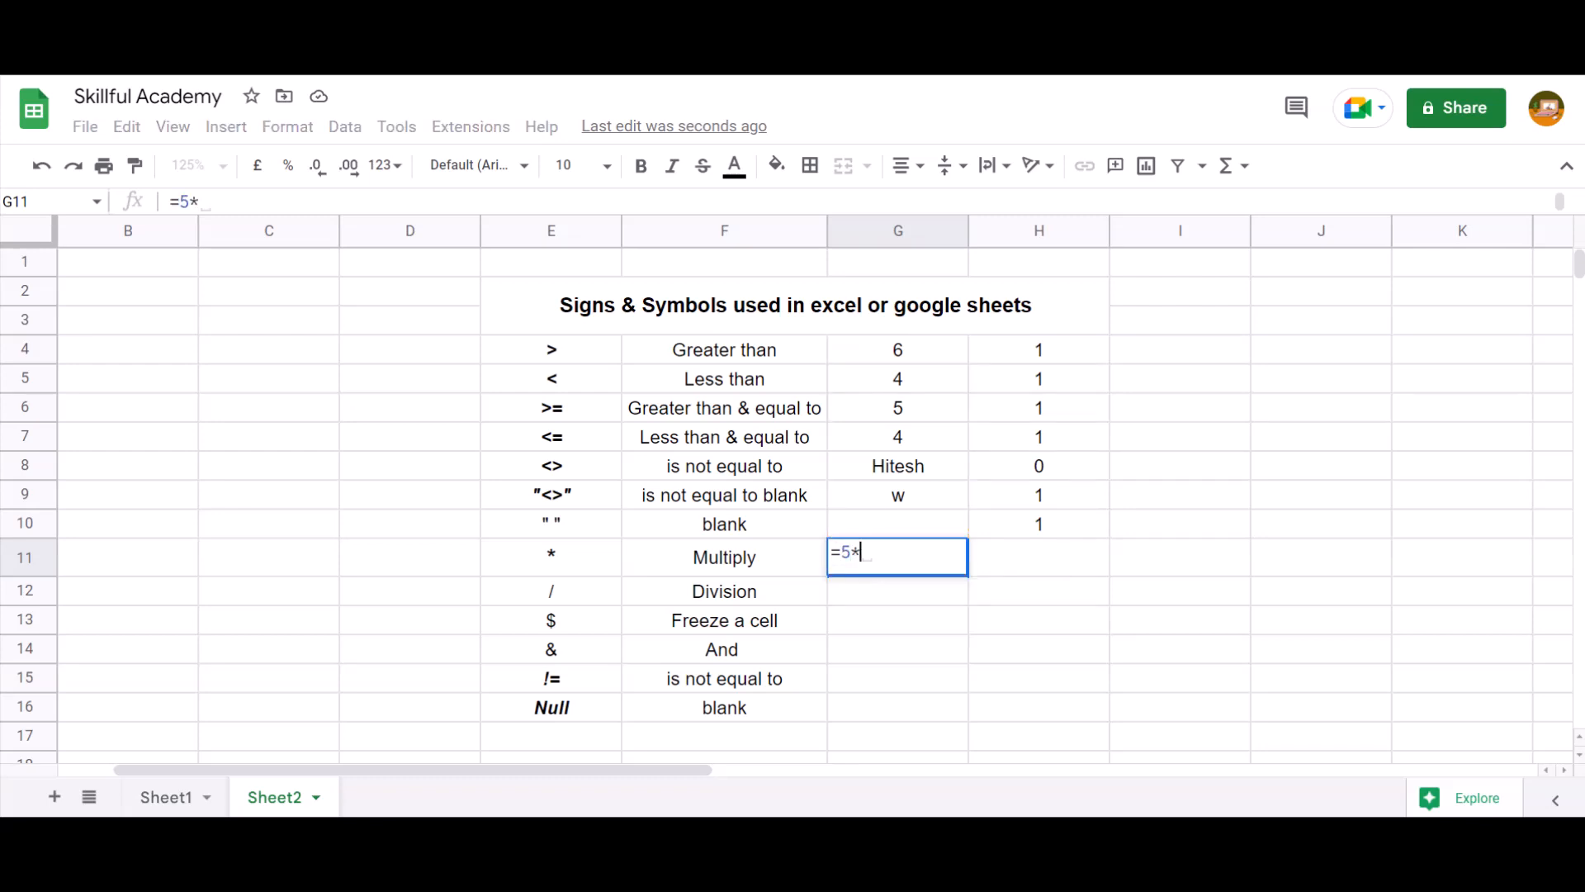
type("5")
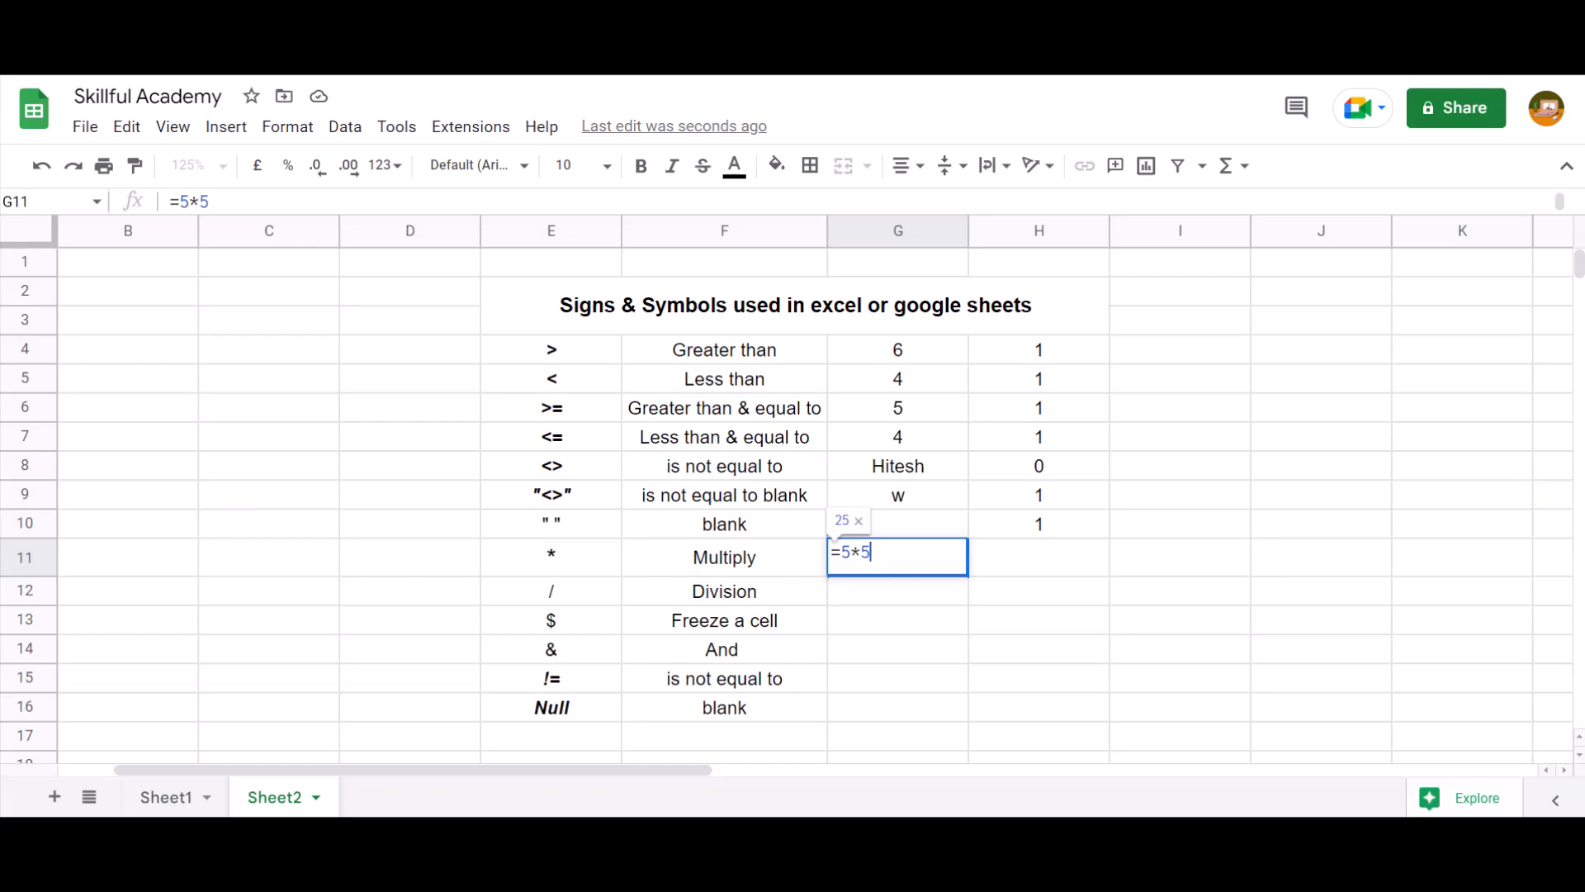
key("ctrl+Return")
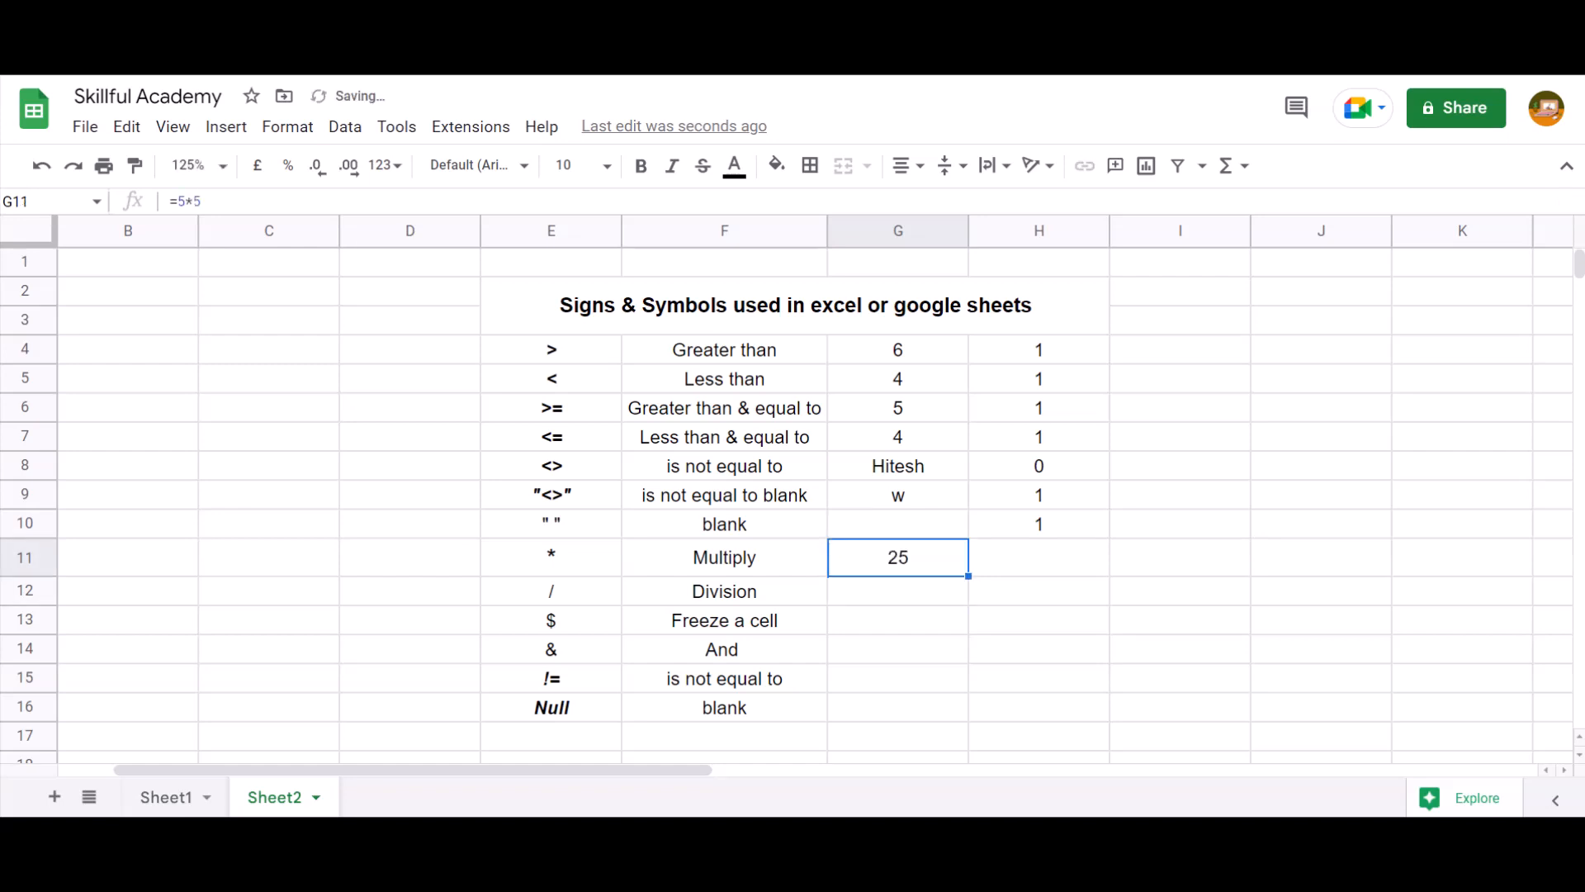
Remove the equals sign from the G11 formula, leaving the plain text 5*5
key("F2")
key("Home")
key("Delete")
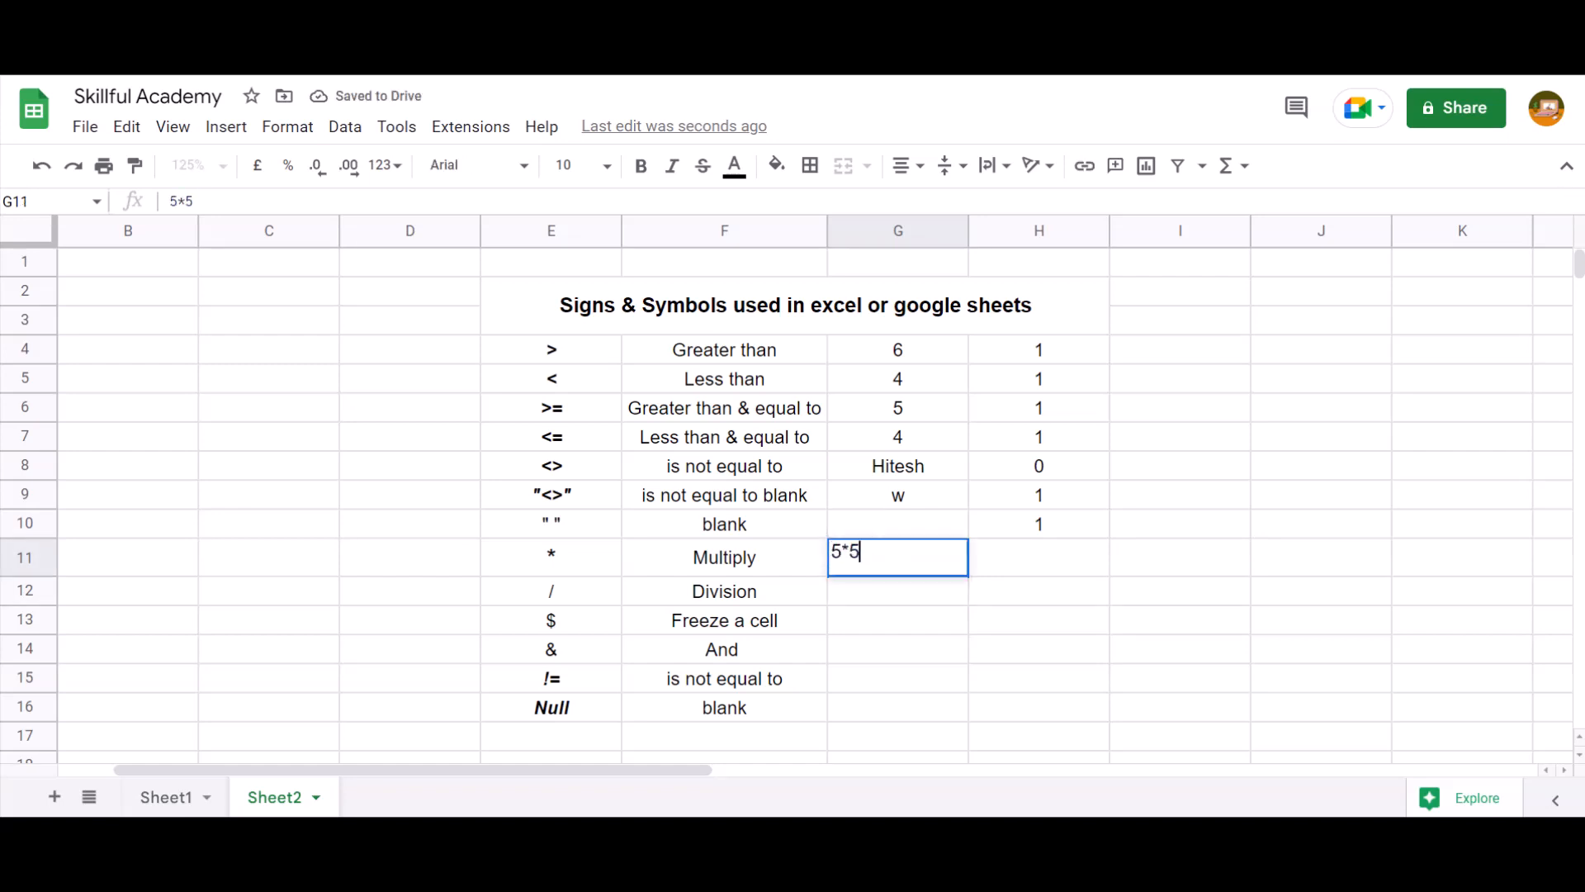
key("ctrl+Return")
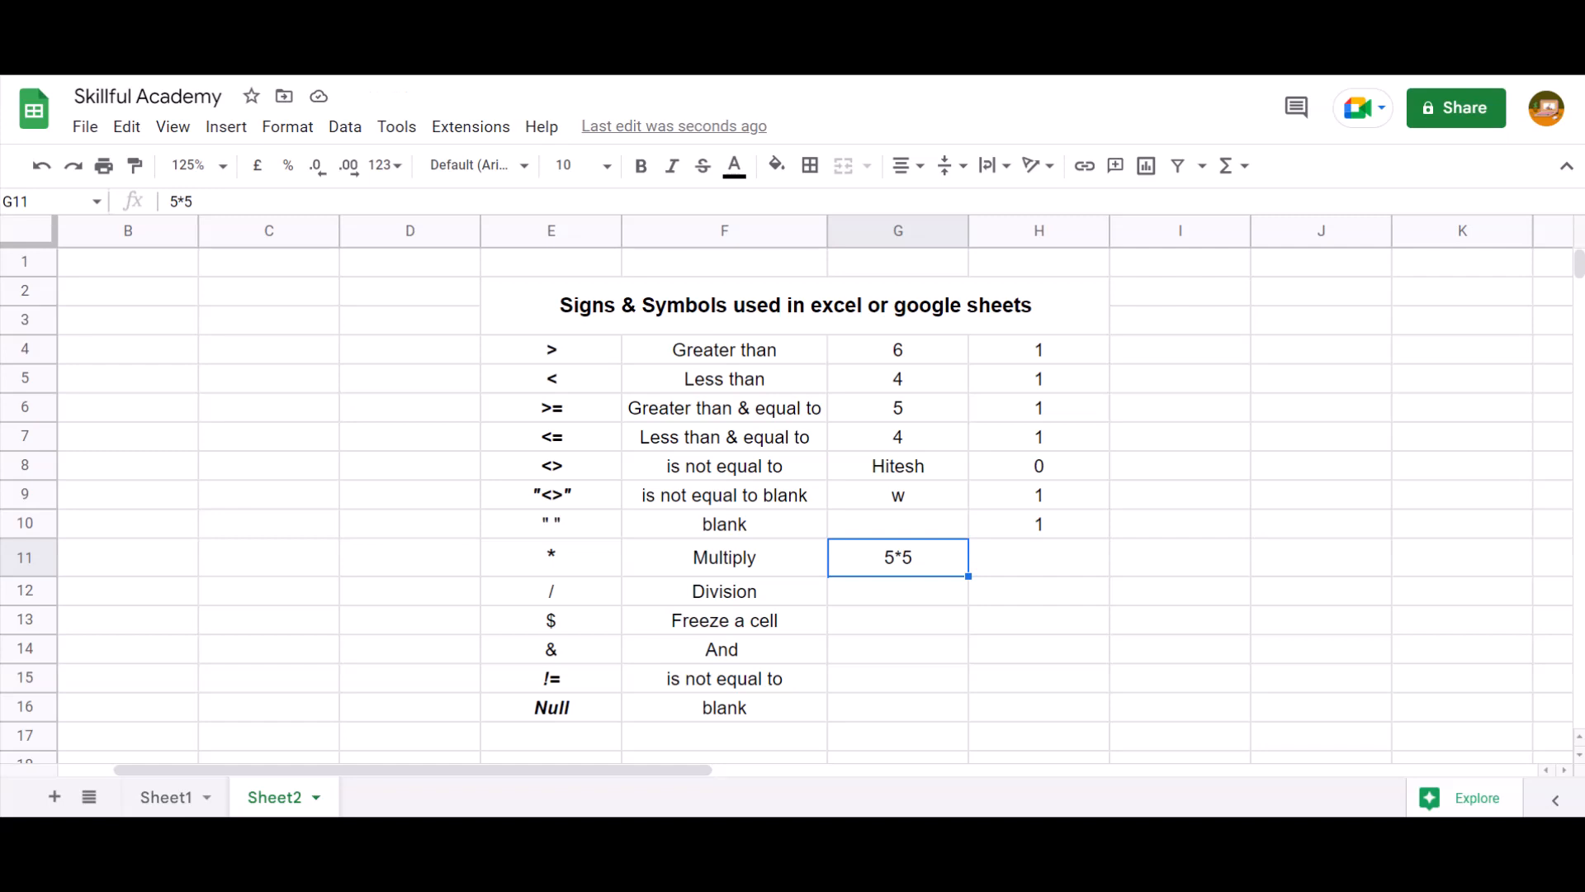
Put the equals sign back in front of 5*5 in G11
double_click(882, 557)
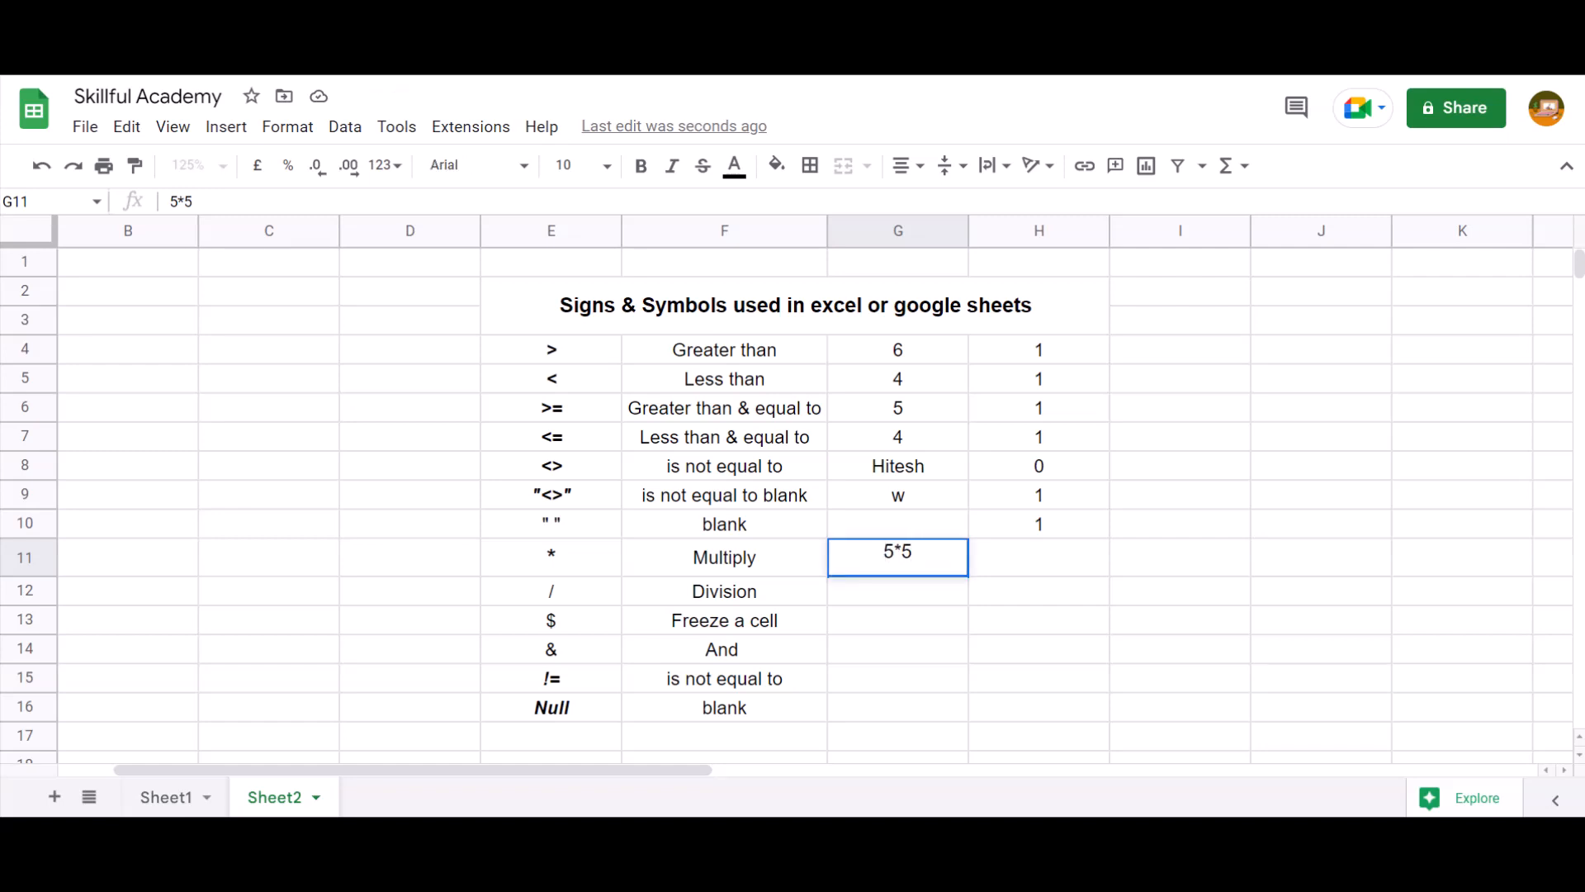
type("=")
key("ctrl+Return")
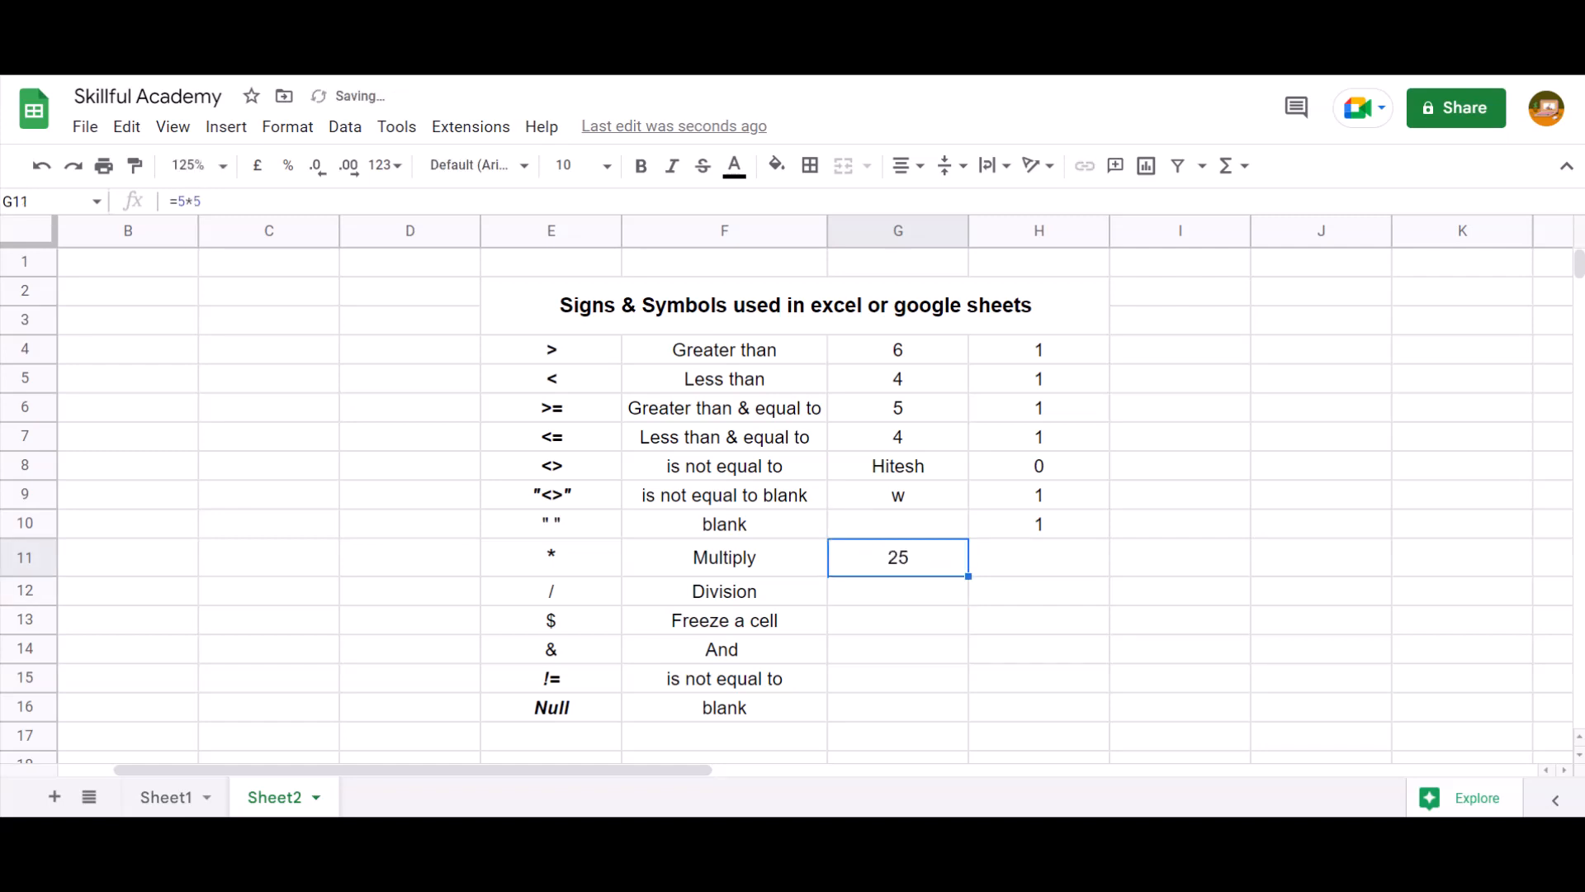
Review the multiplication formula and its result in G11 for the multiply row
key("Up")
key("Down")
key("Right")
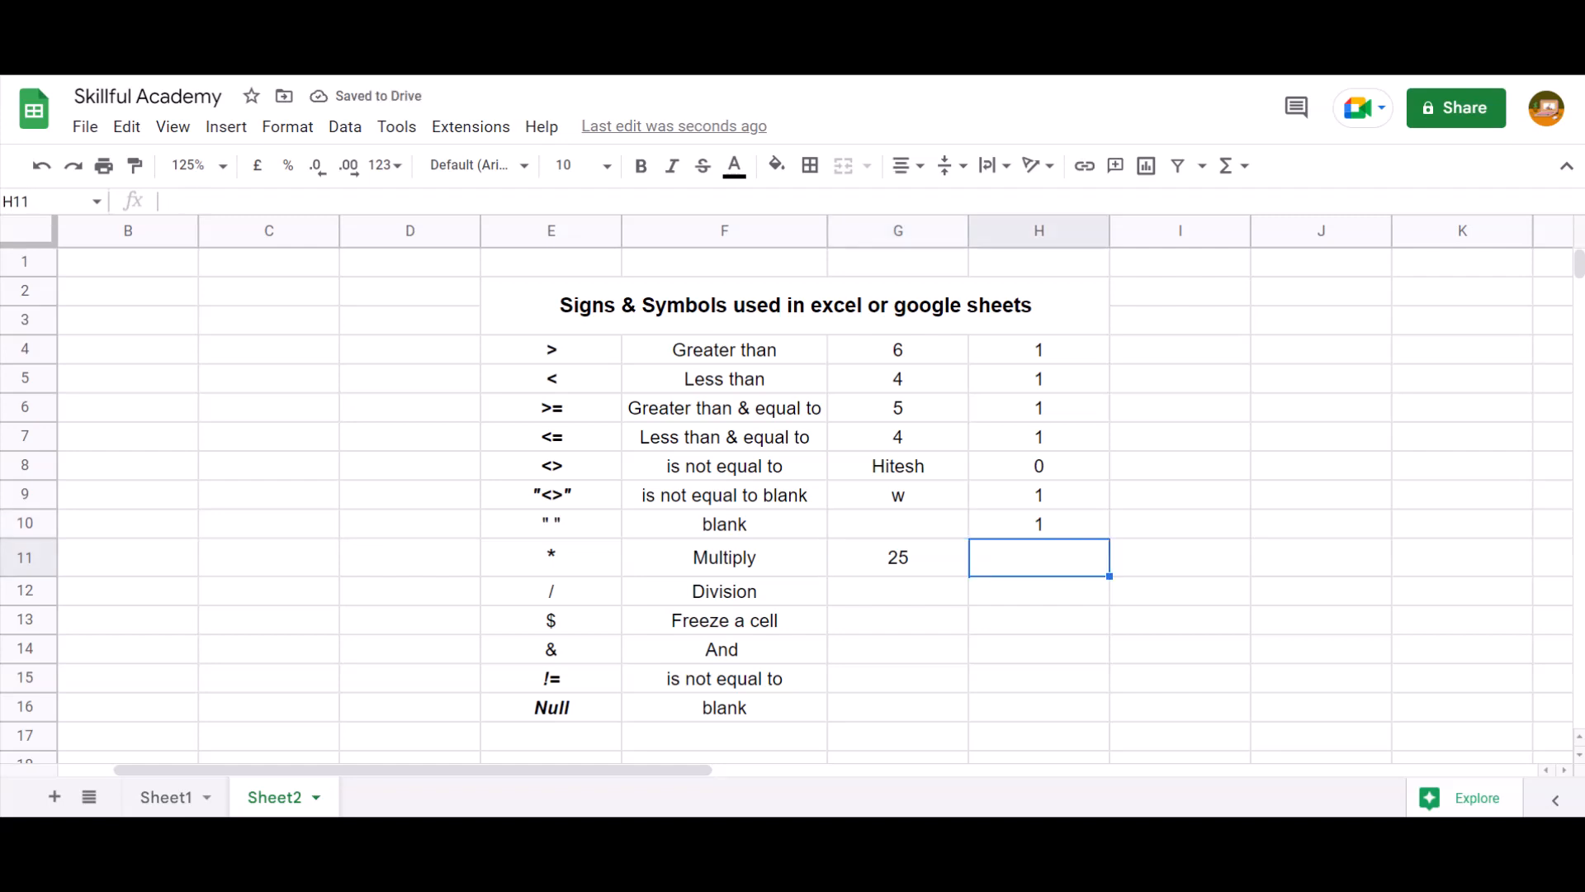
key("Left")
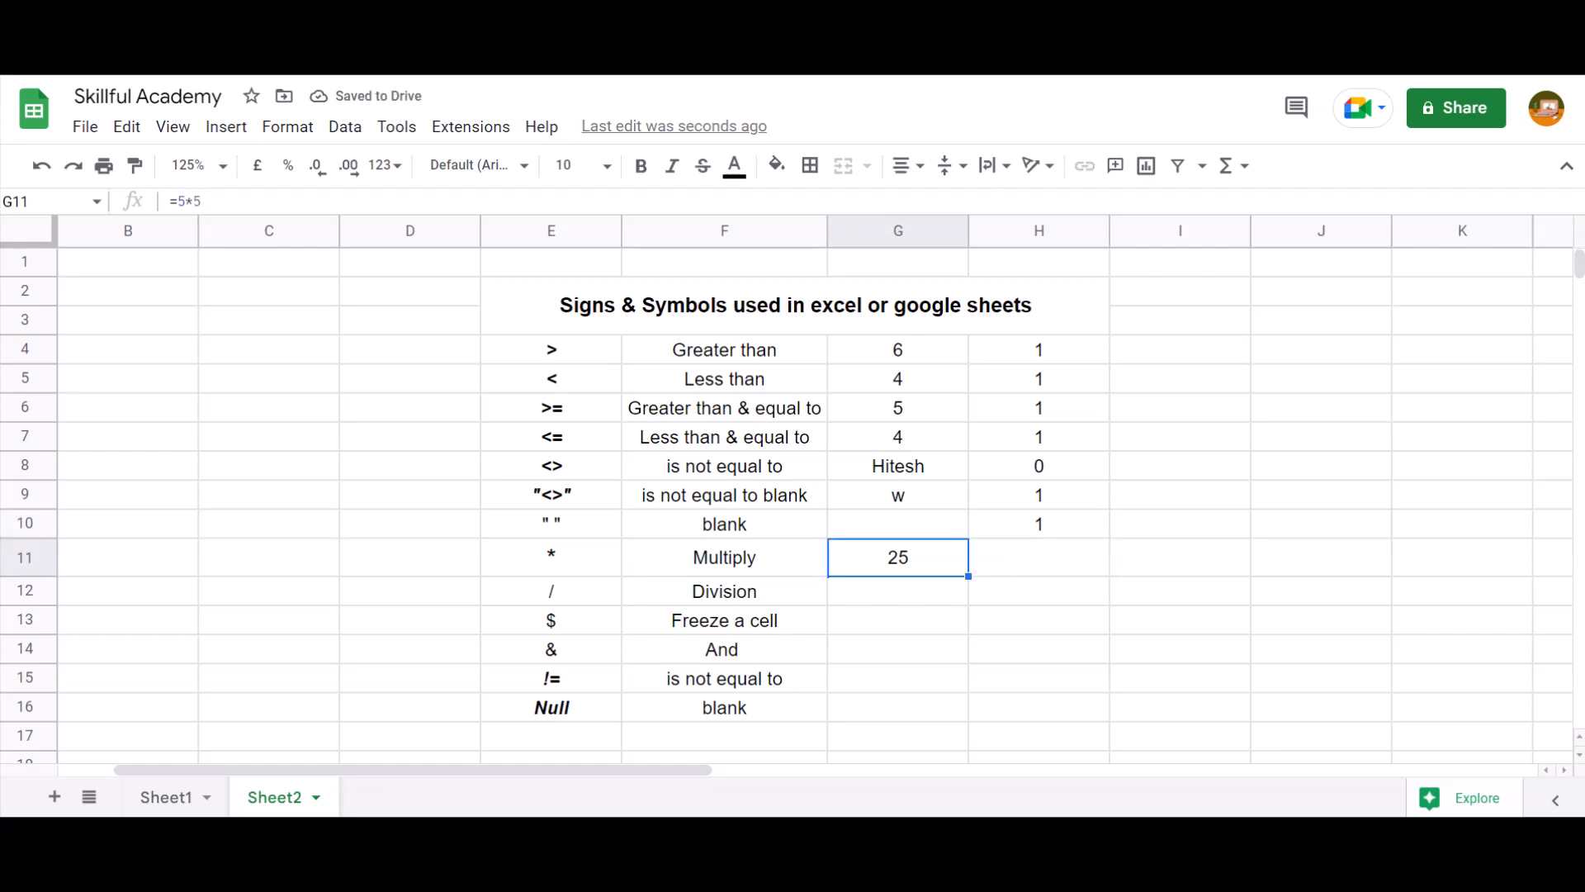
key("Right")
key("Left")
key("Right")
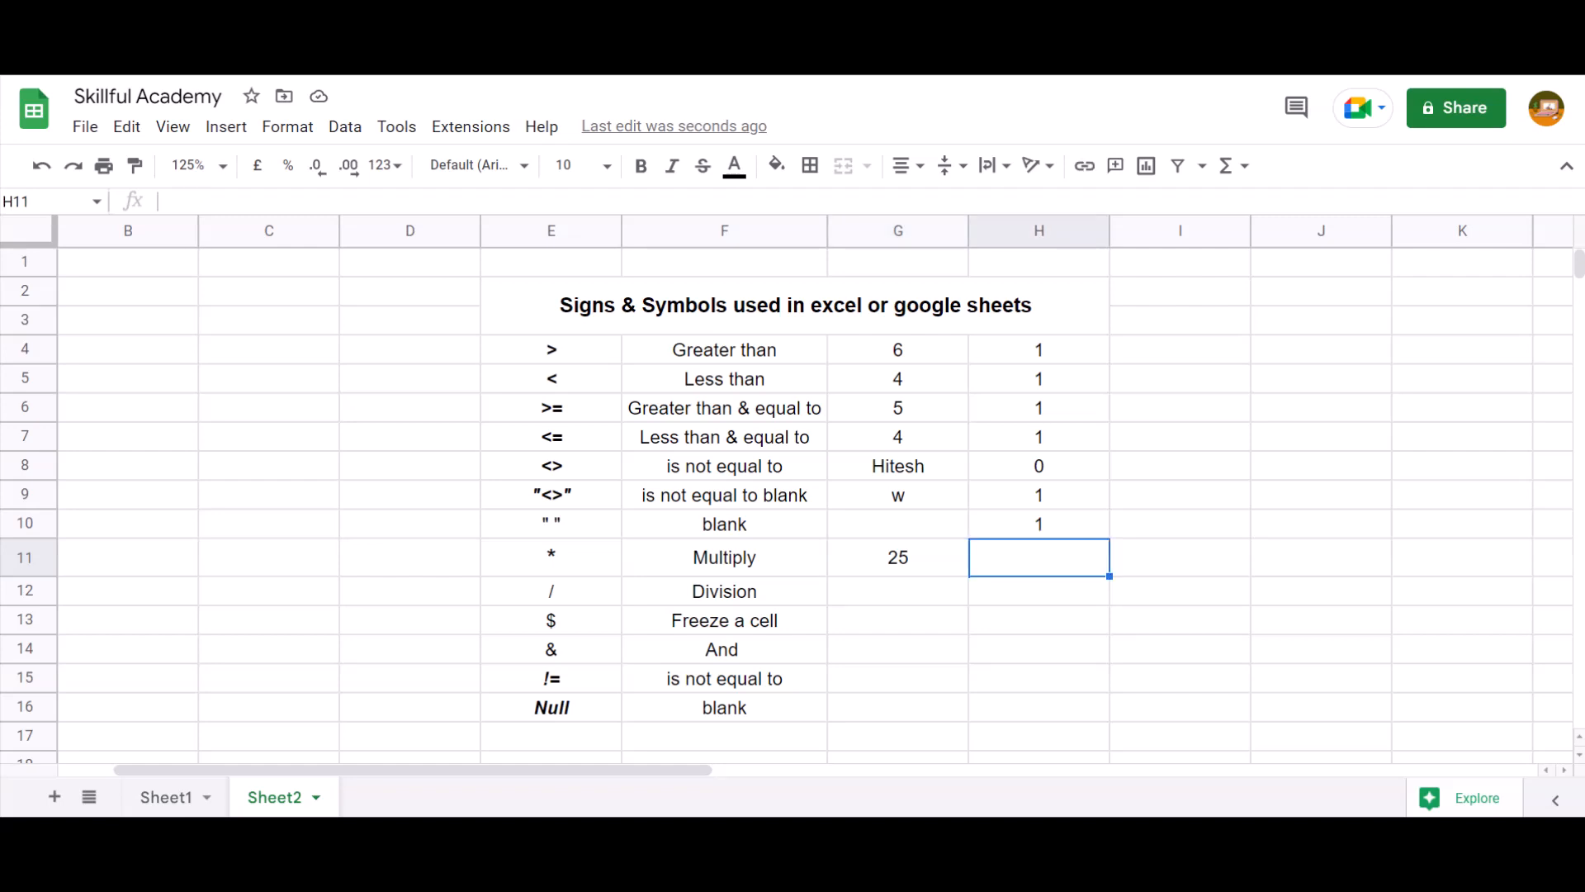
key("Left")
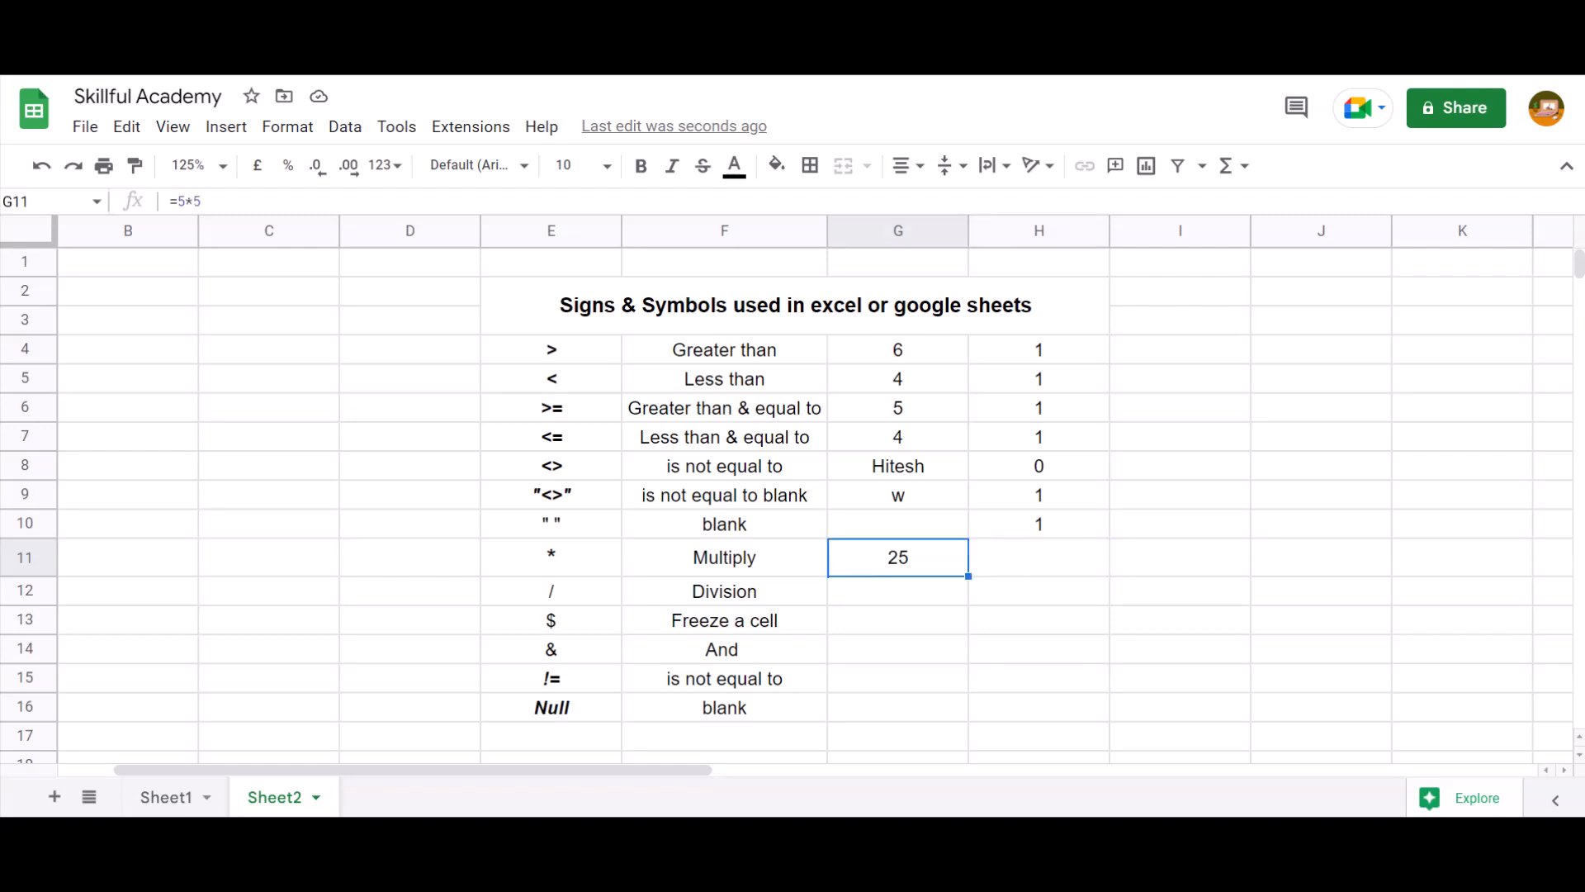
key("Right")
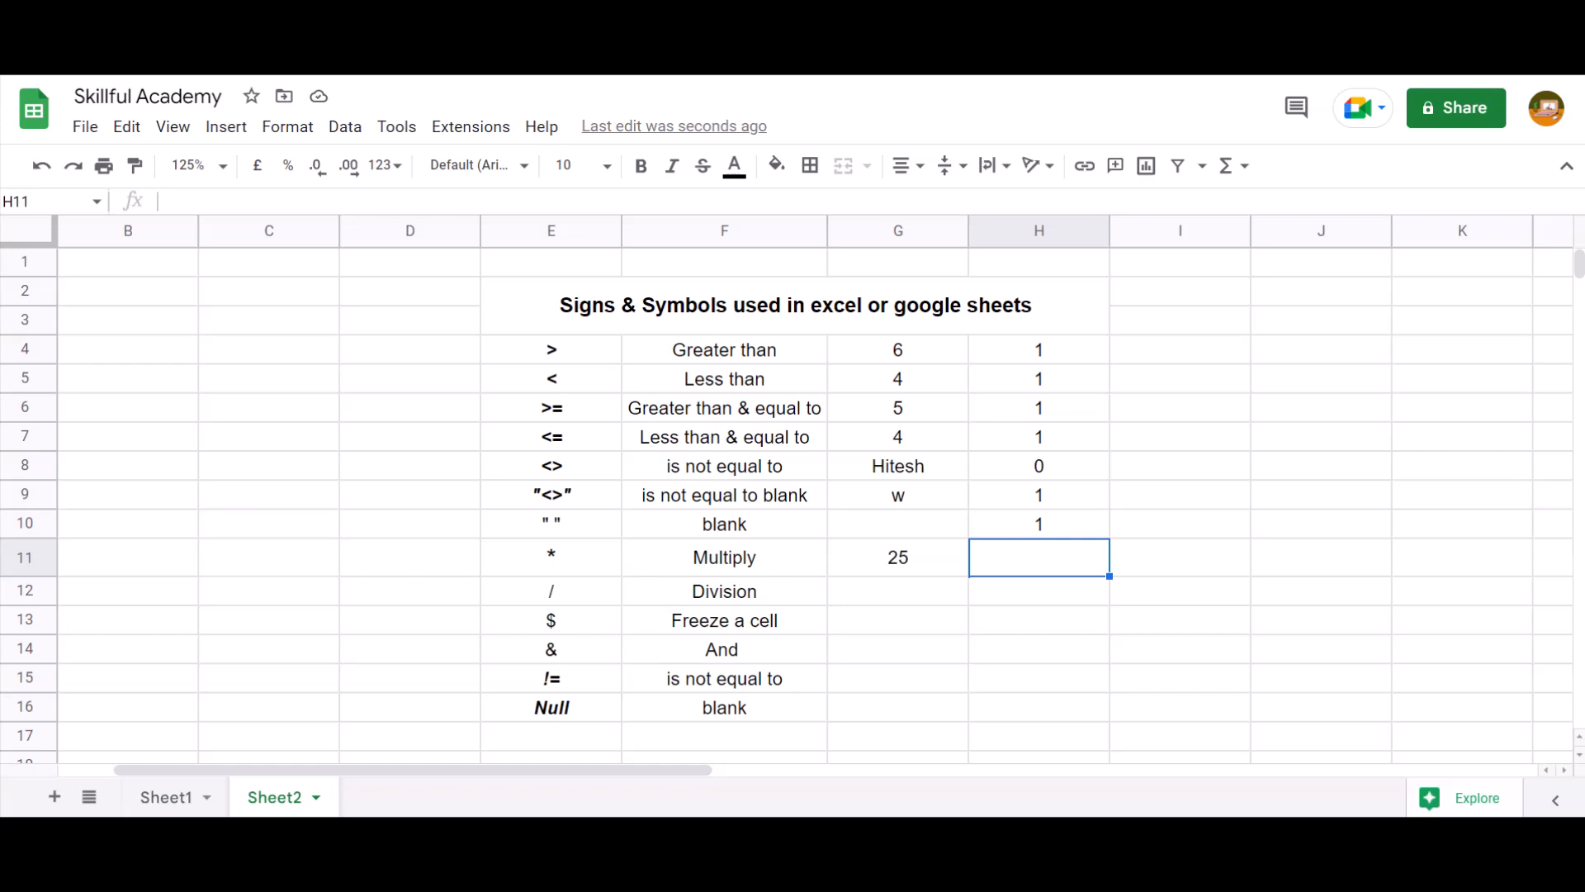
key("Down")
key("Left")
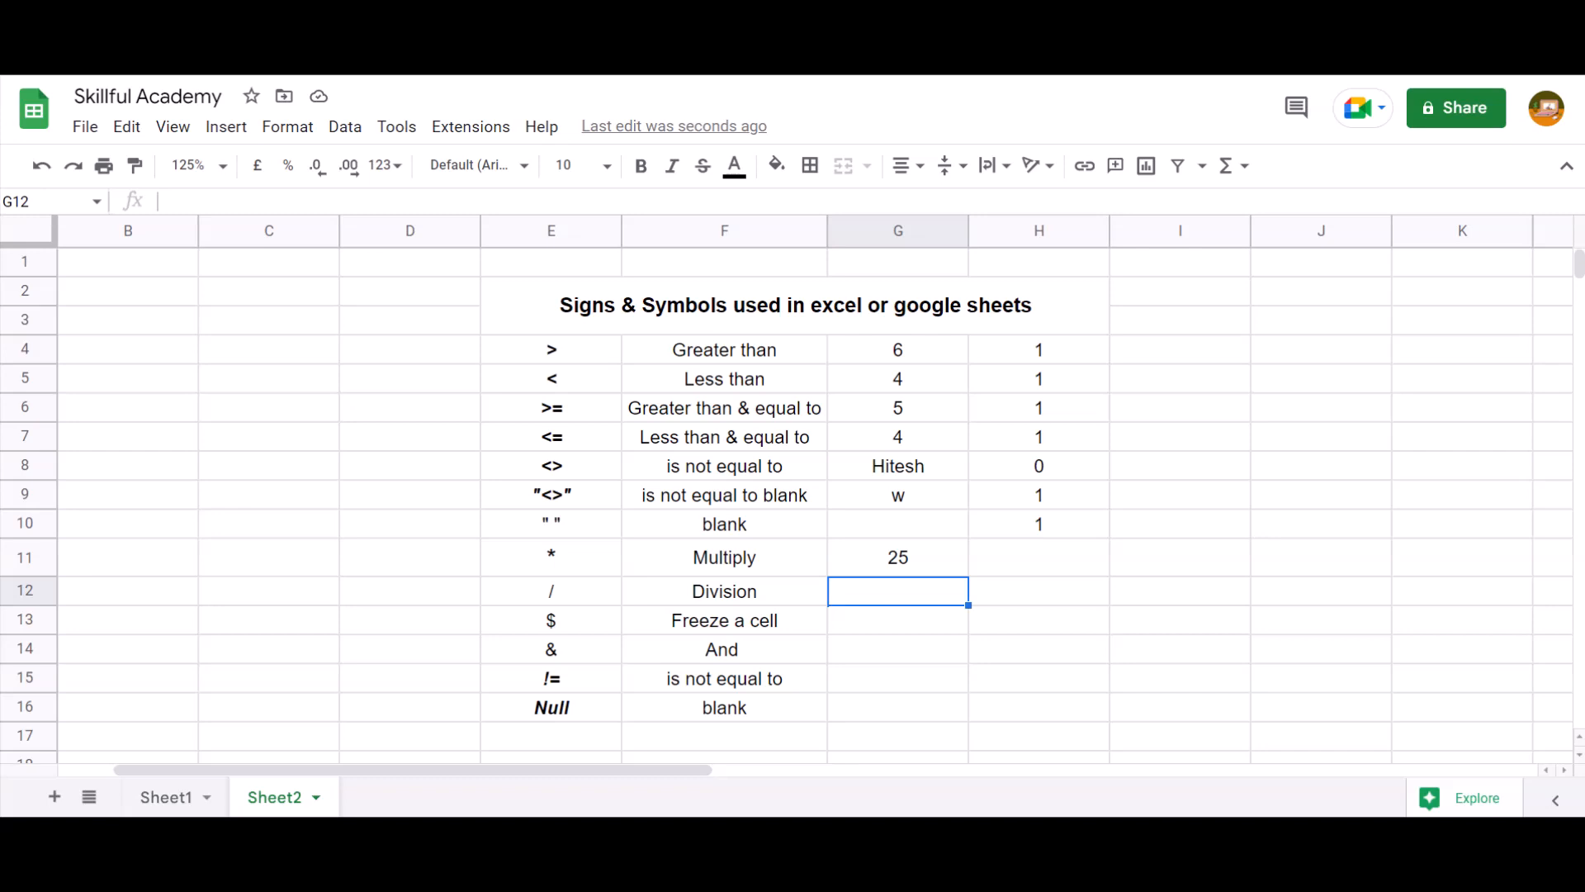
key("Down")
key("Up")
type("=")
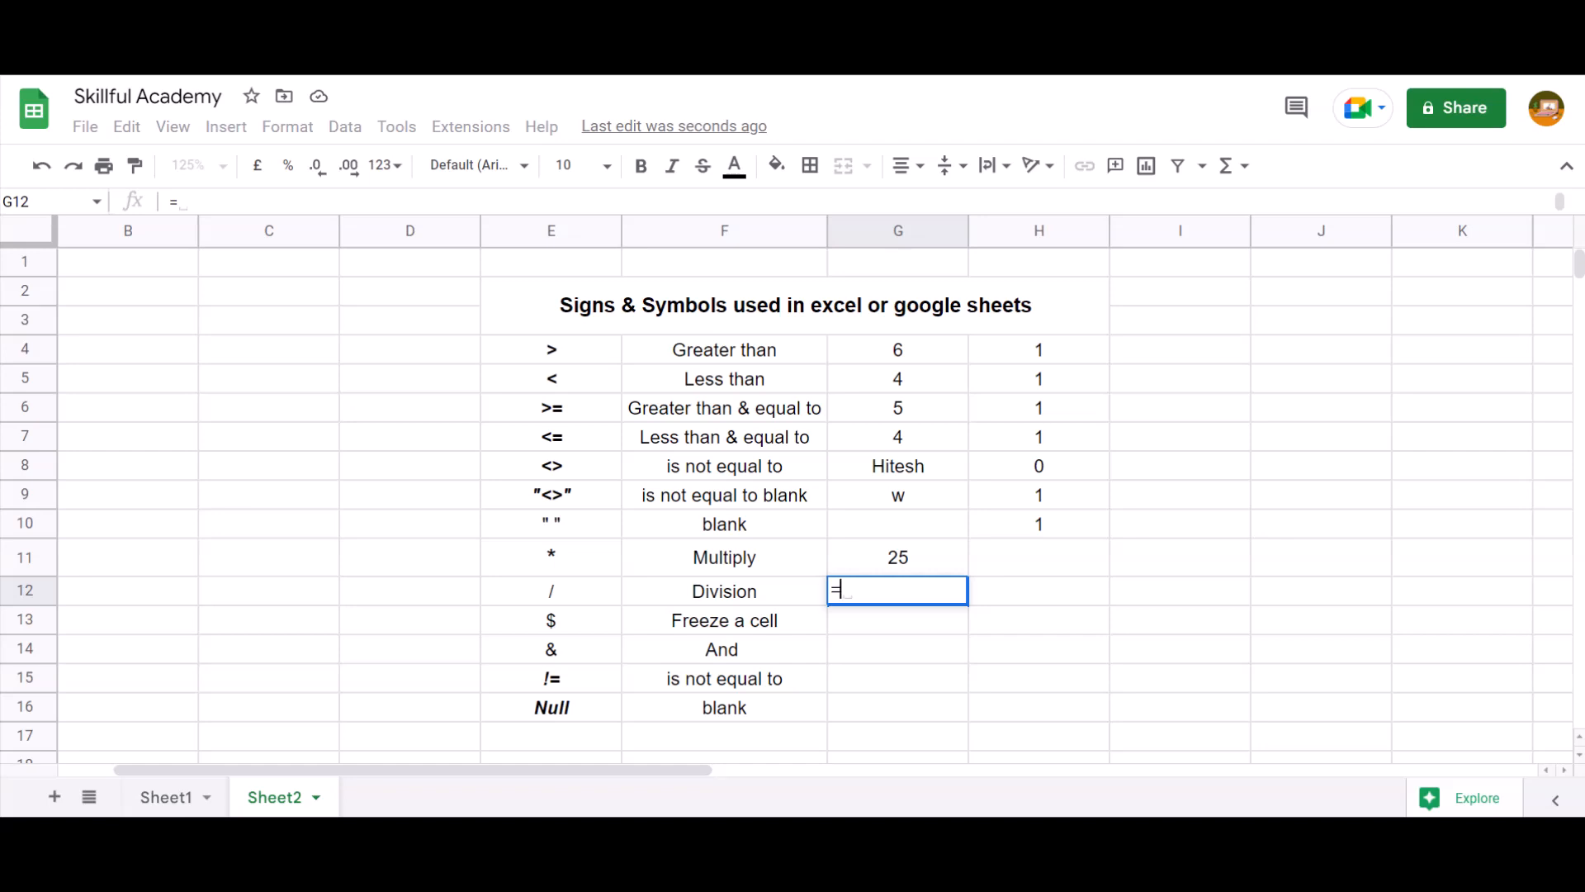
key("Escape")
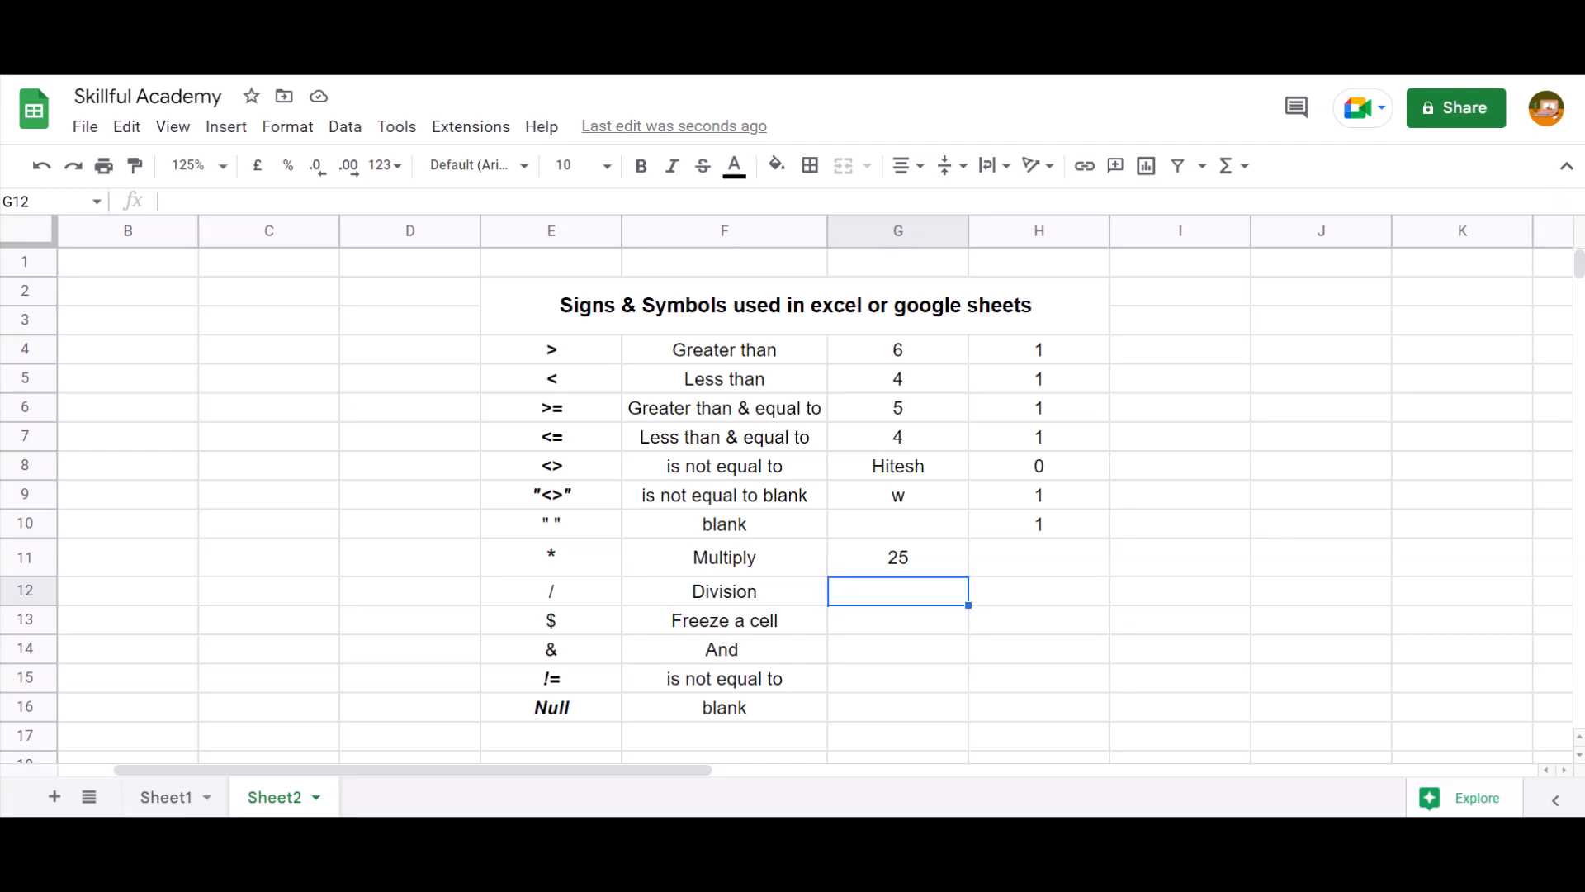
Enter the division sample values 2 in G12 and 10 in H12
left_click(1038, 591)
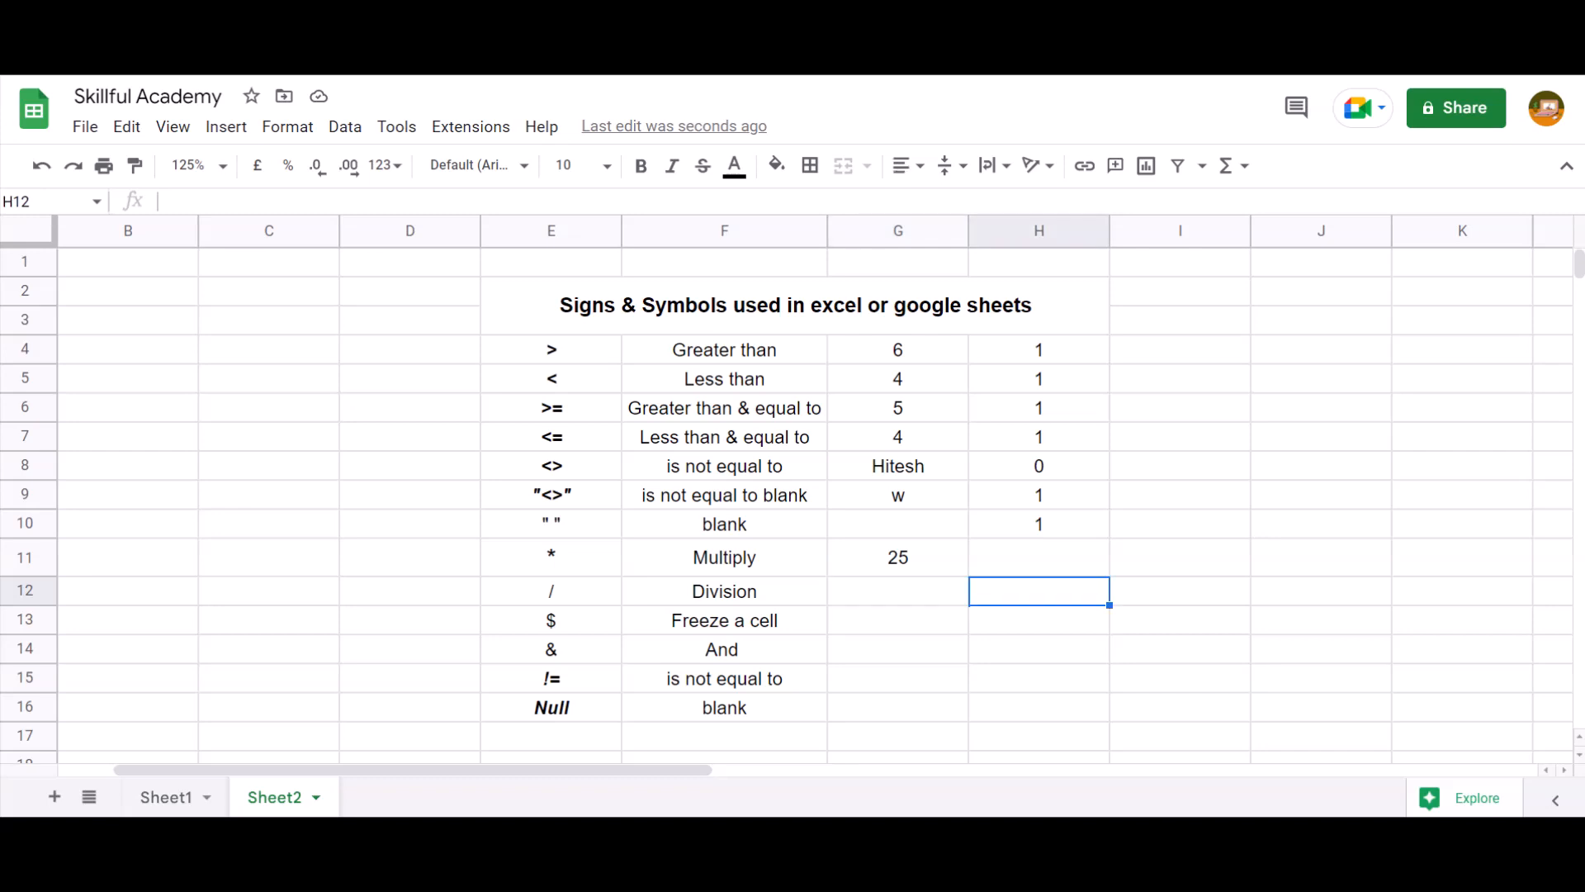
key("Left")
type("2")
key("Right")
type("10")
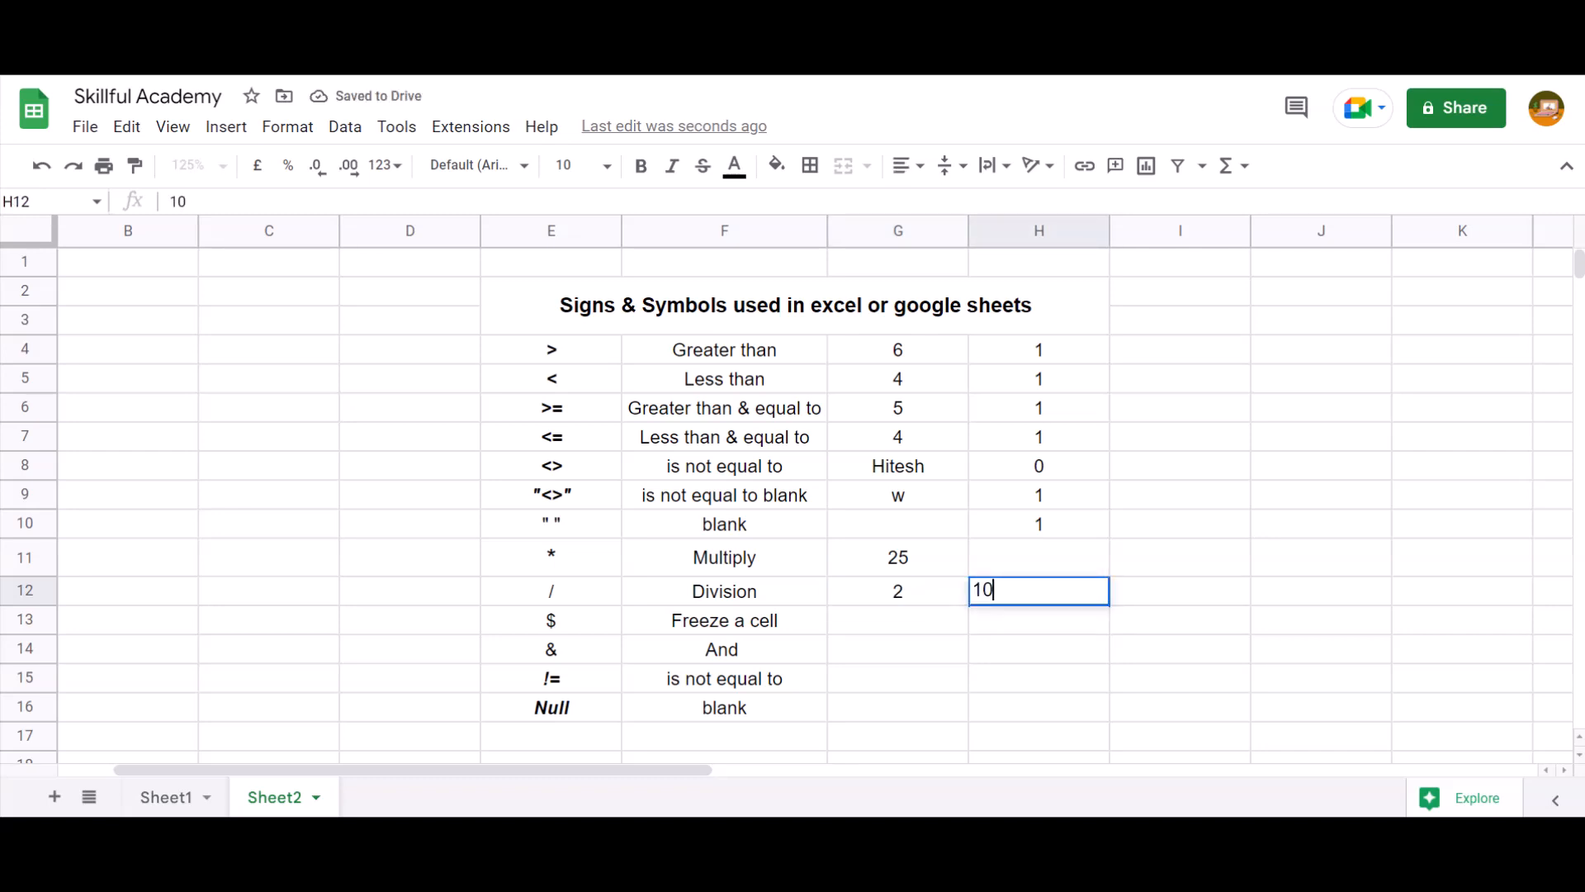
key("Return")
Enter the formula =H12/G12 in G13 to divide the two sample values above it
key("Left")
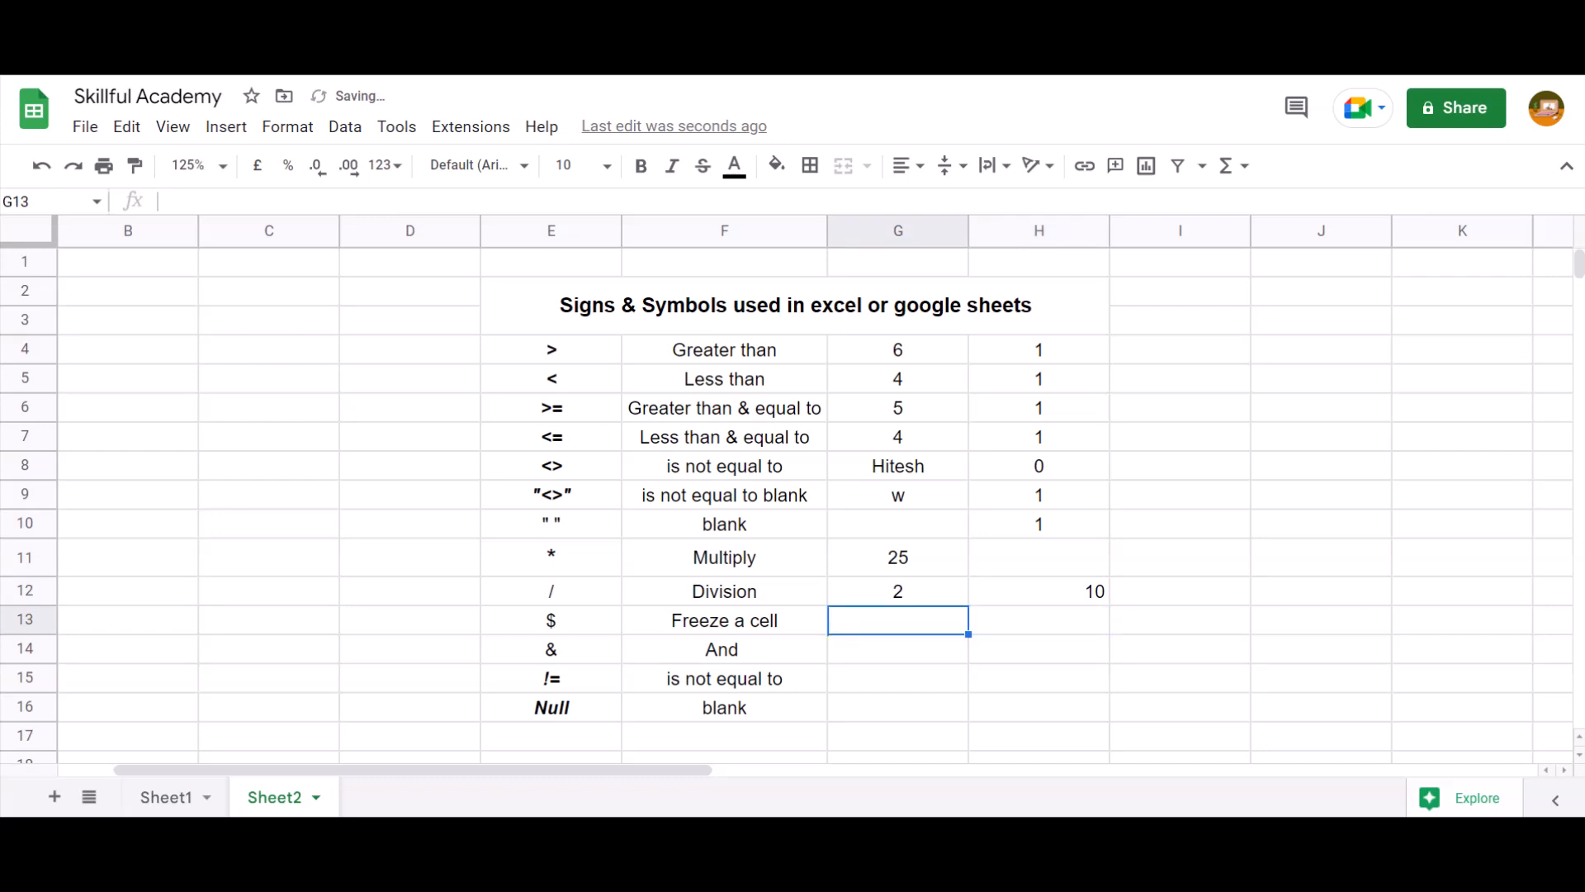
type("=")
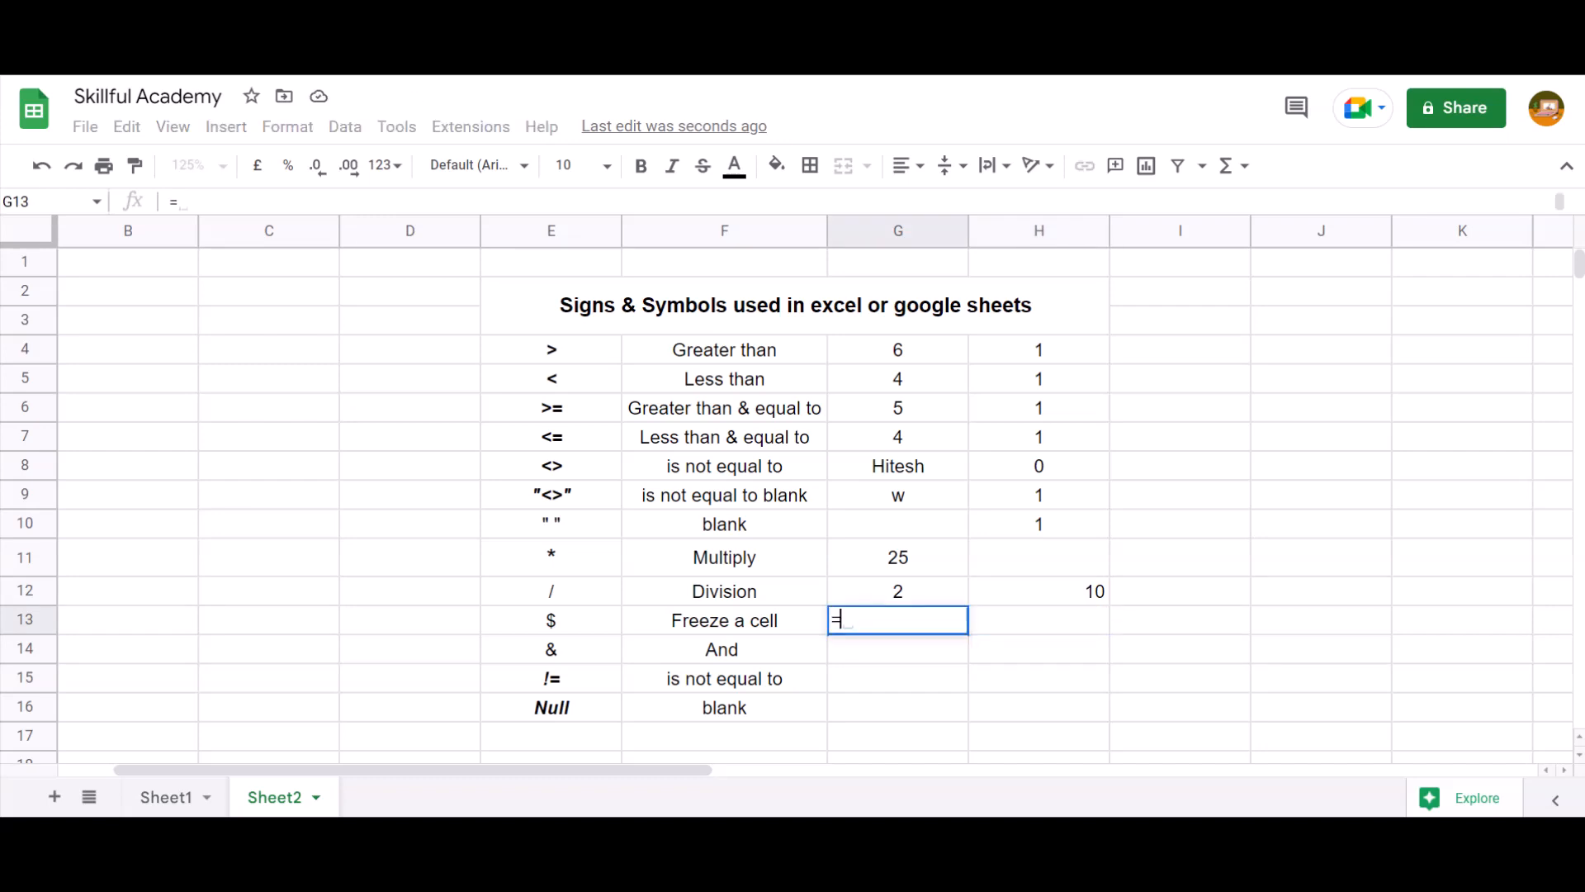
key("Up")
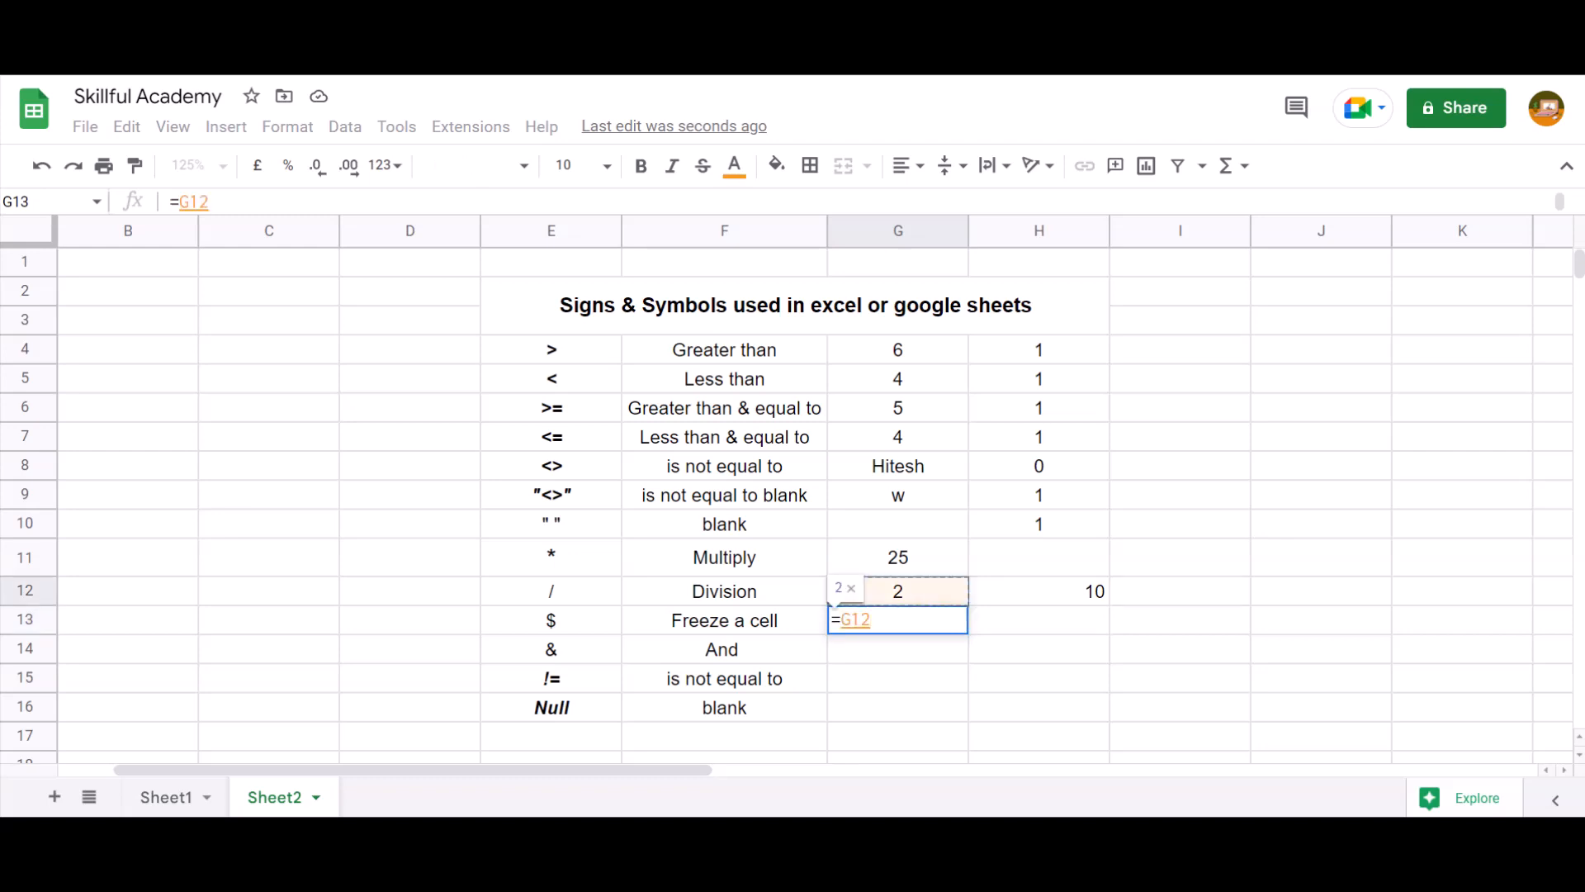
key("Right")
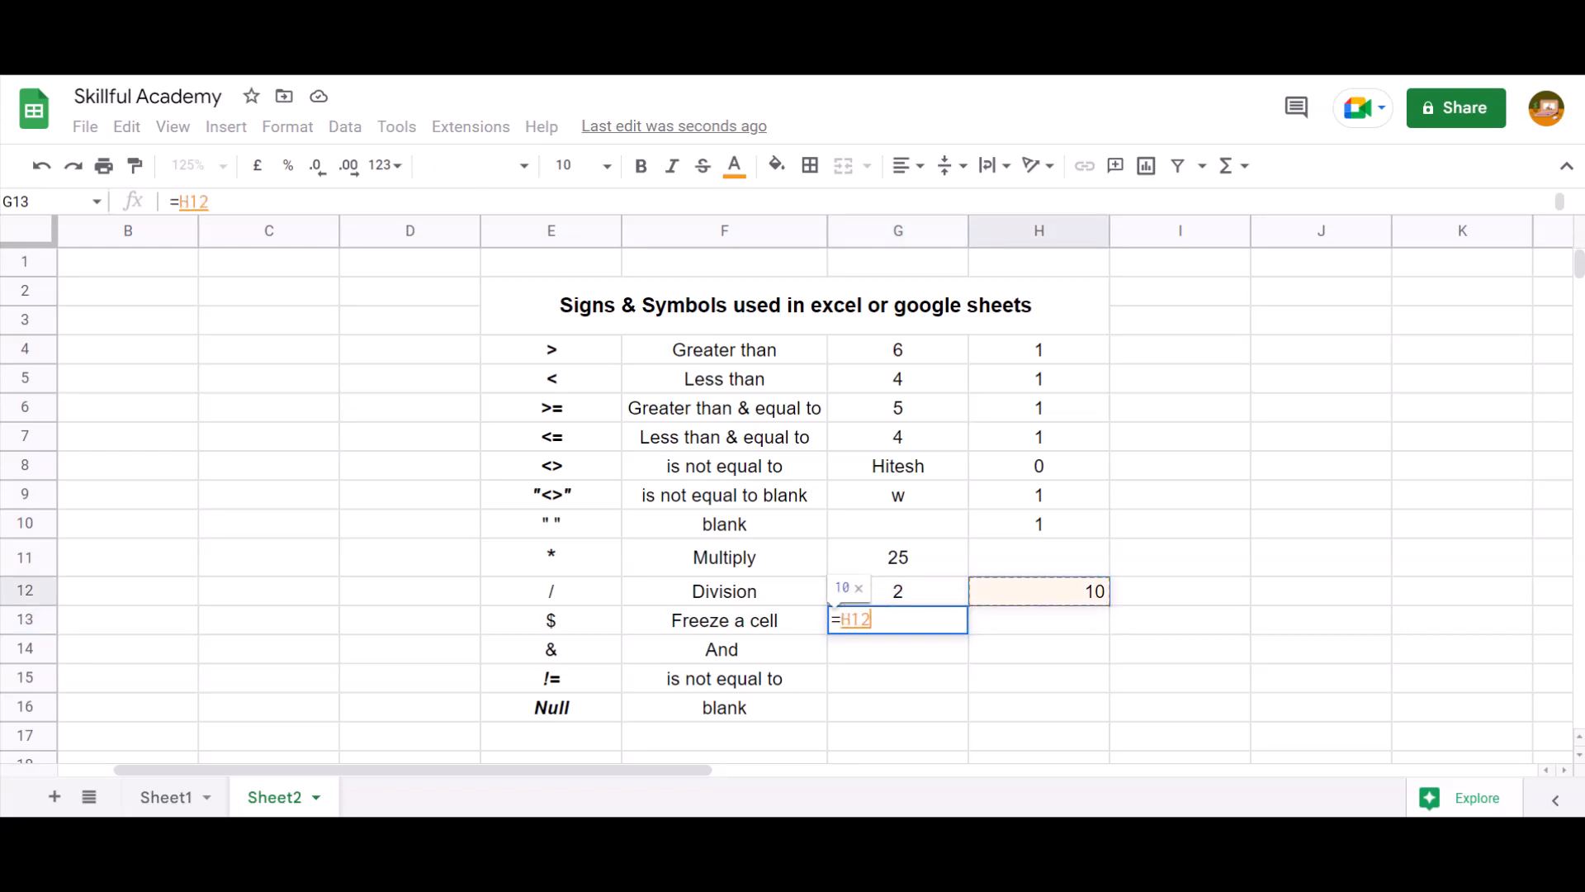
type("/")
key("Up")
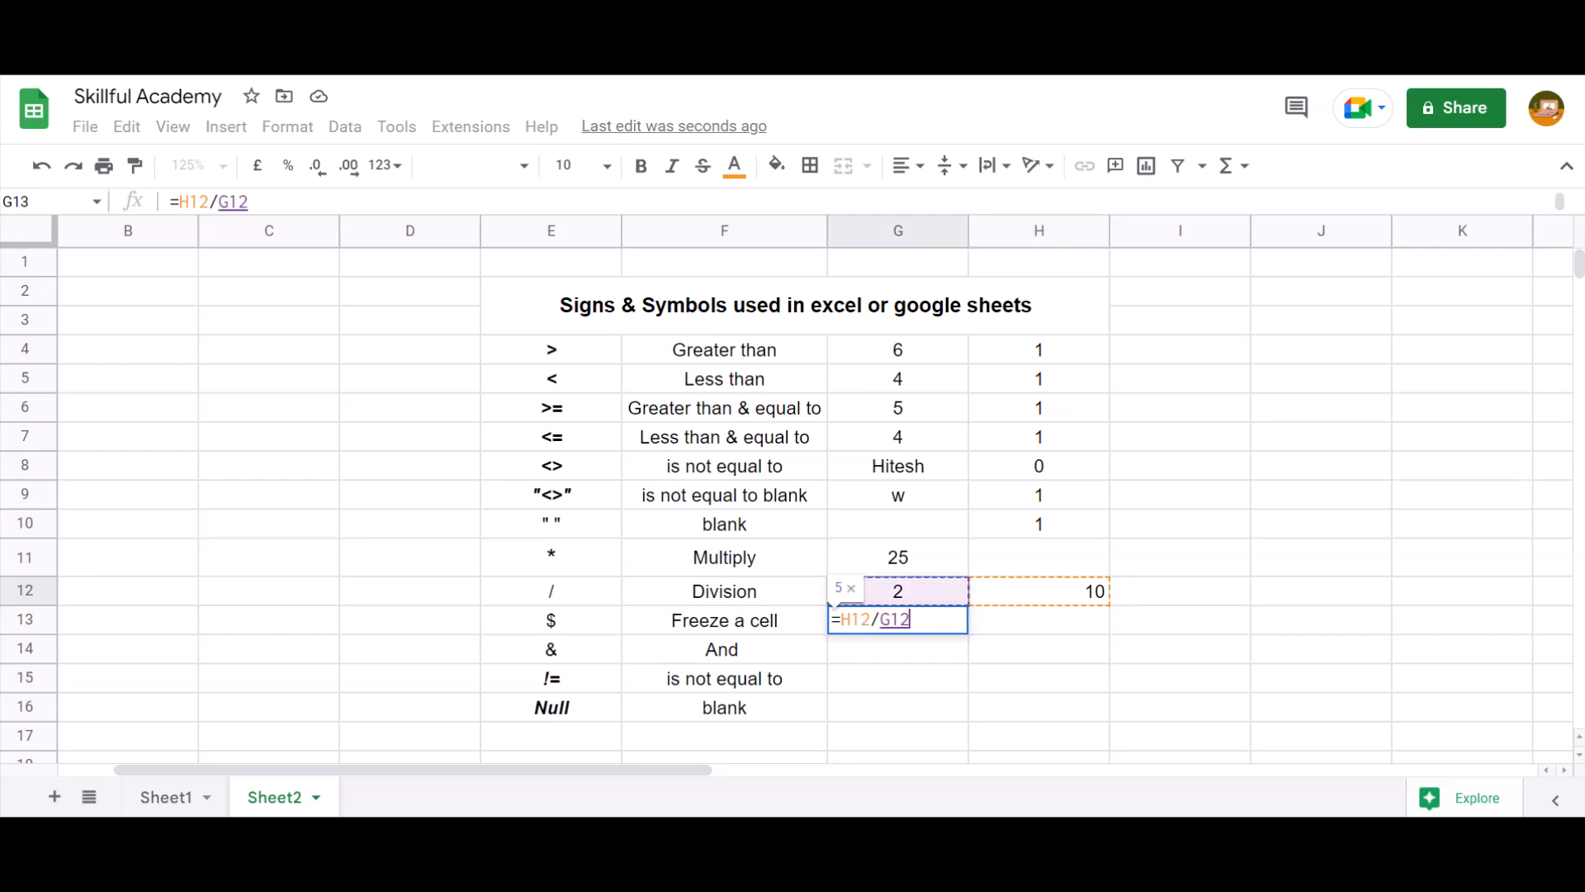
key("Return")
Center-align cell G13
key("Up")
key("alt+h")
key("a")
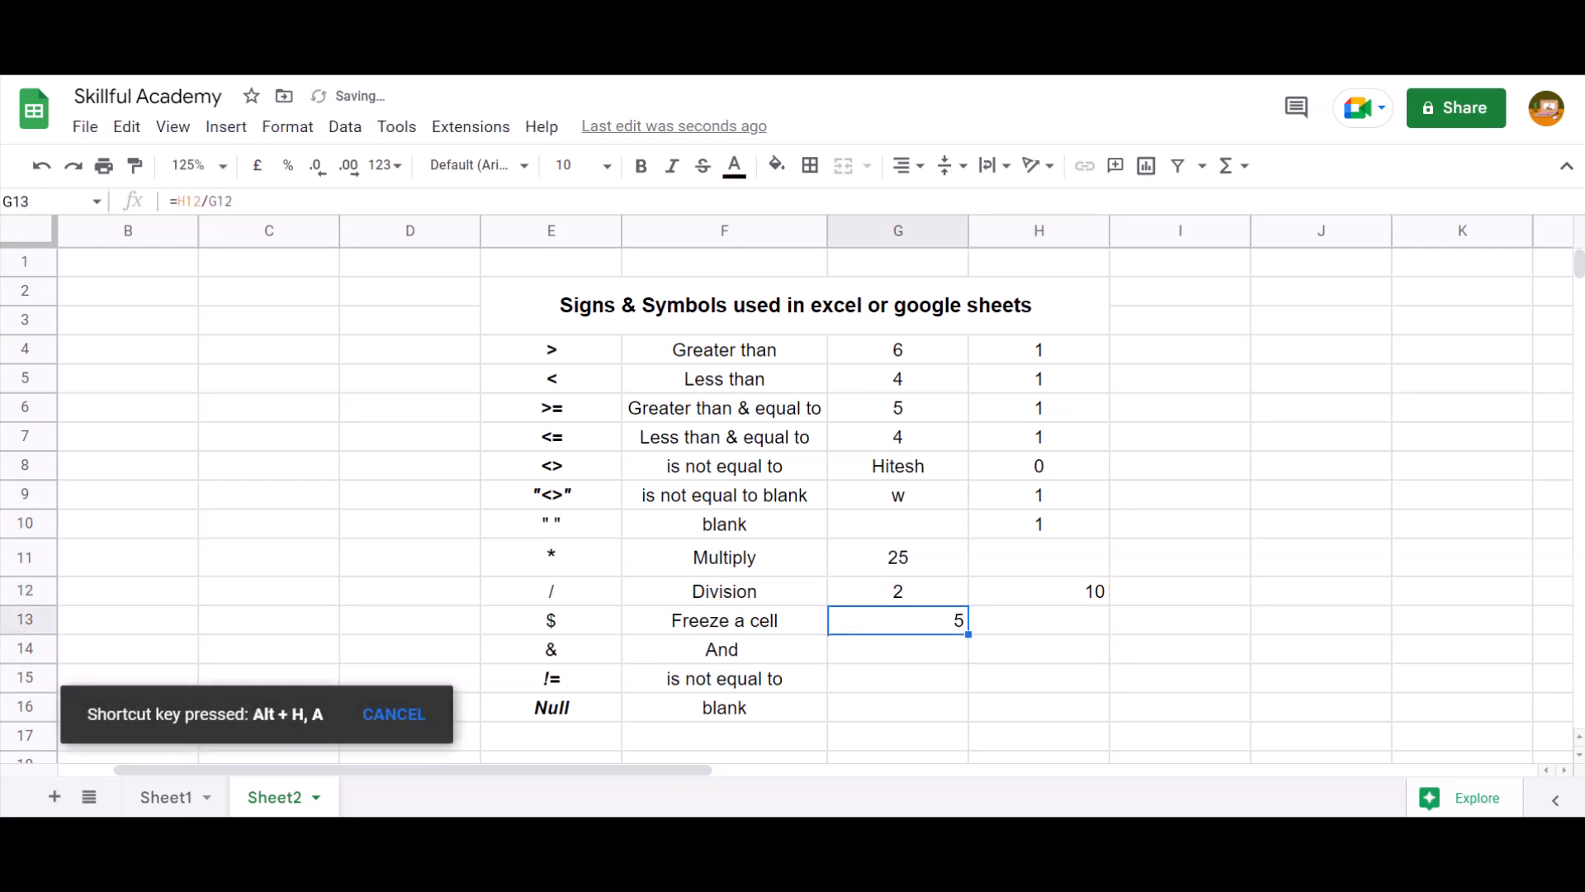
key("c")
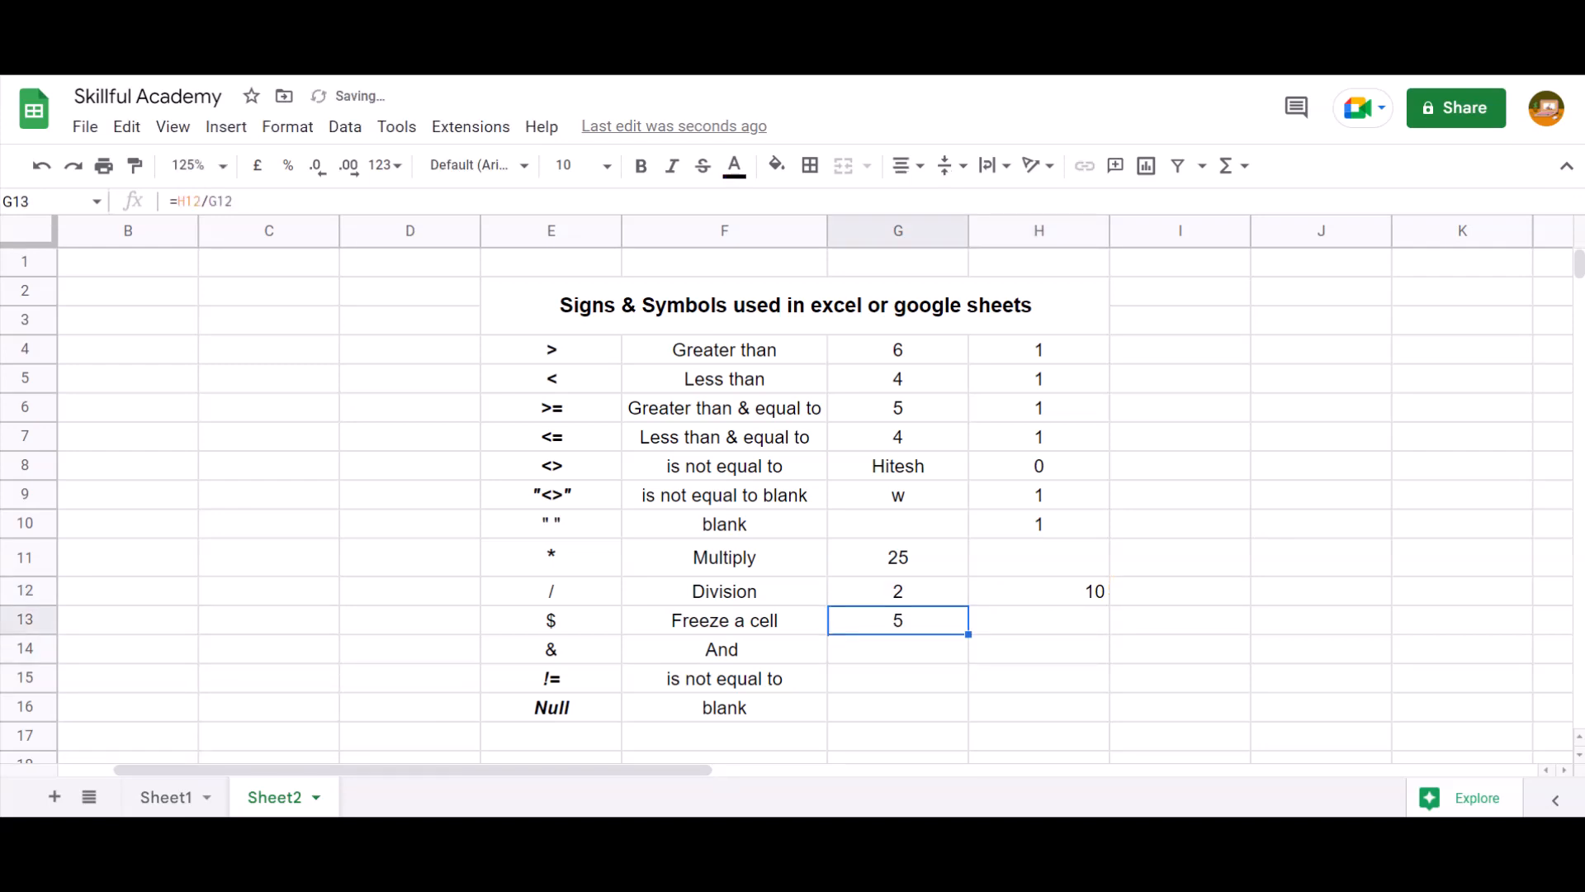
Clear the contents of the range G12:H13
key("shift+Up")
key("shift+Right")
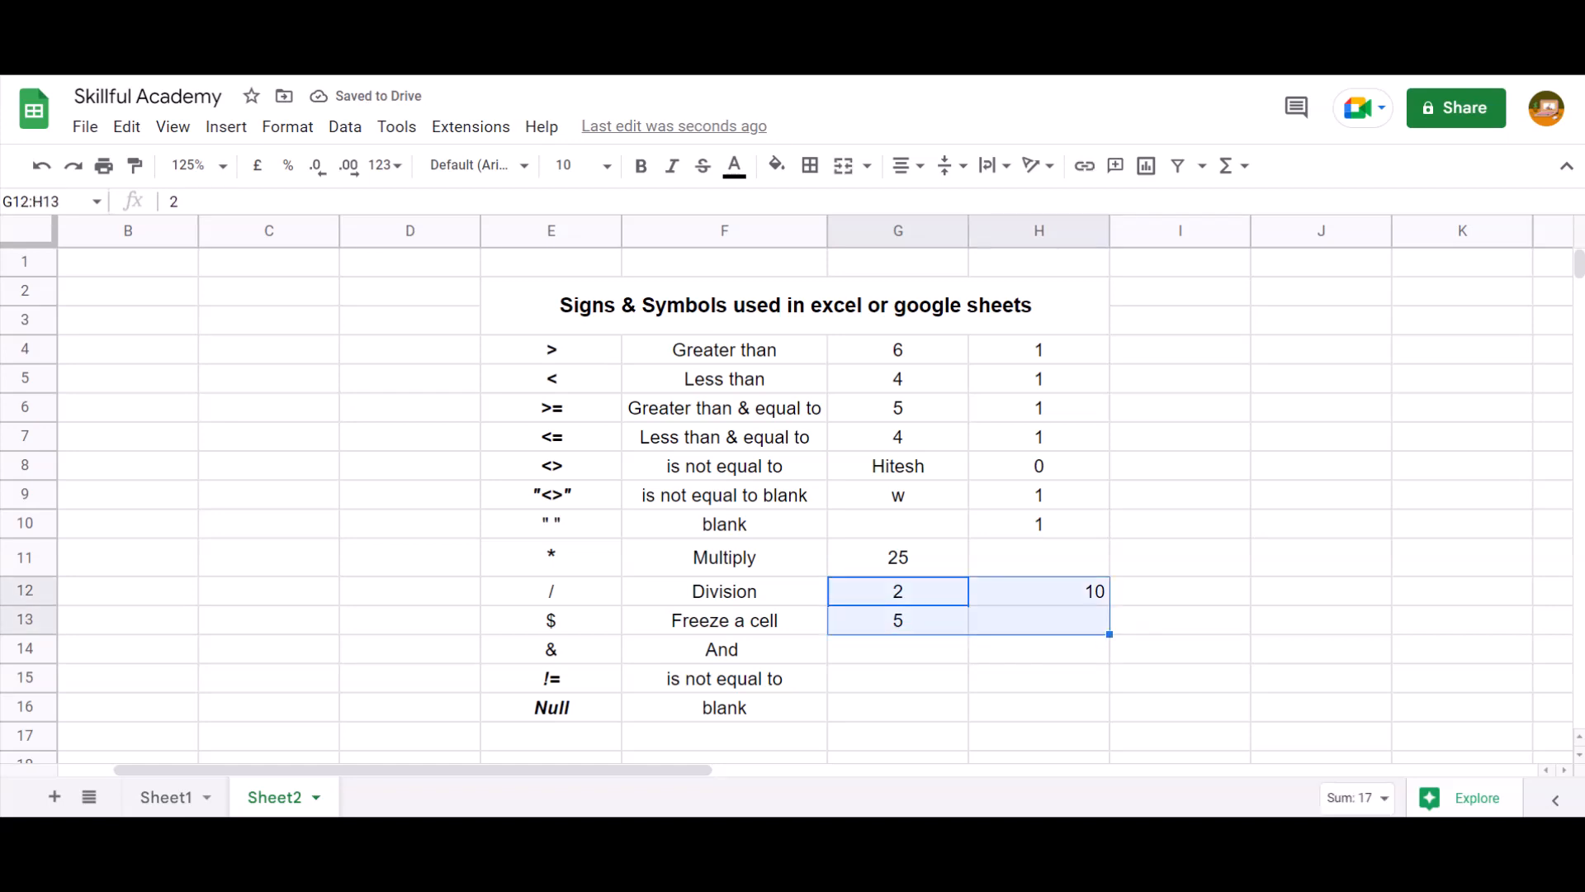
key("Delete")
key("Up")
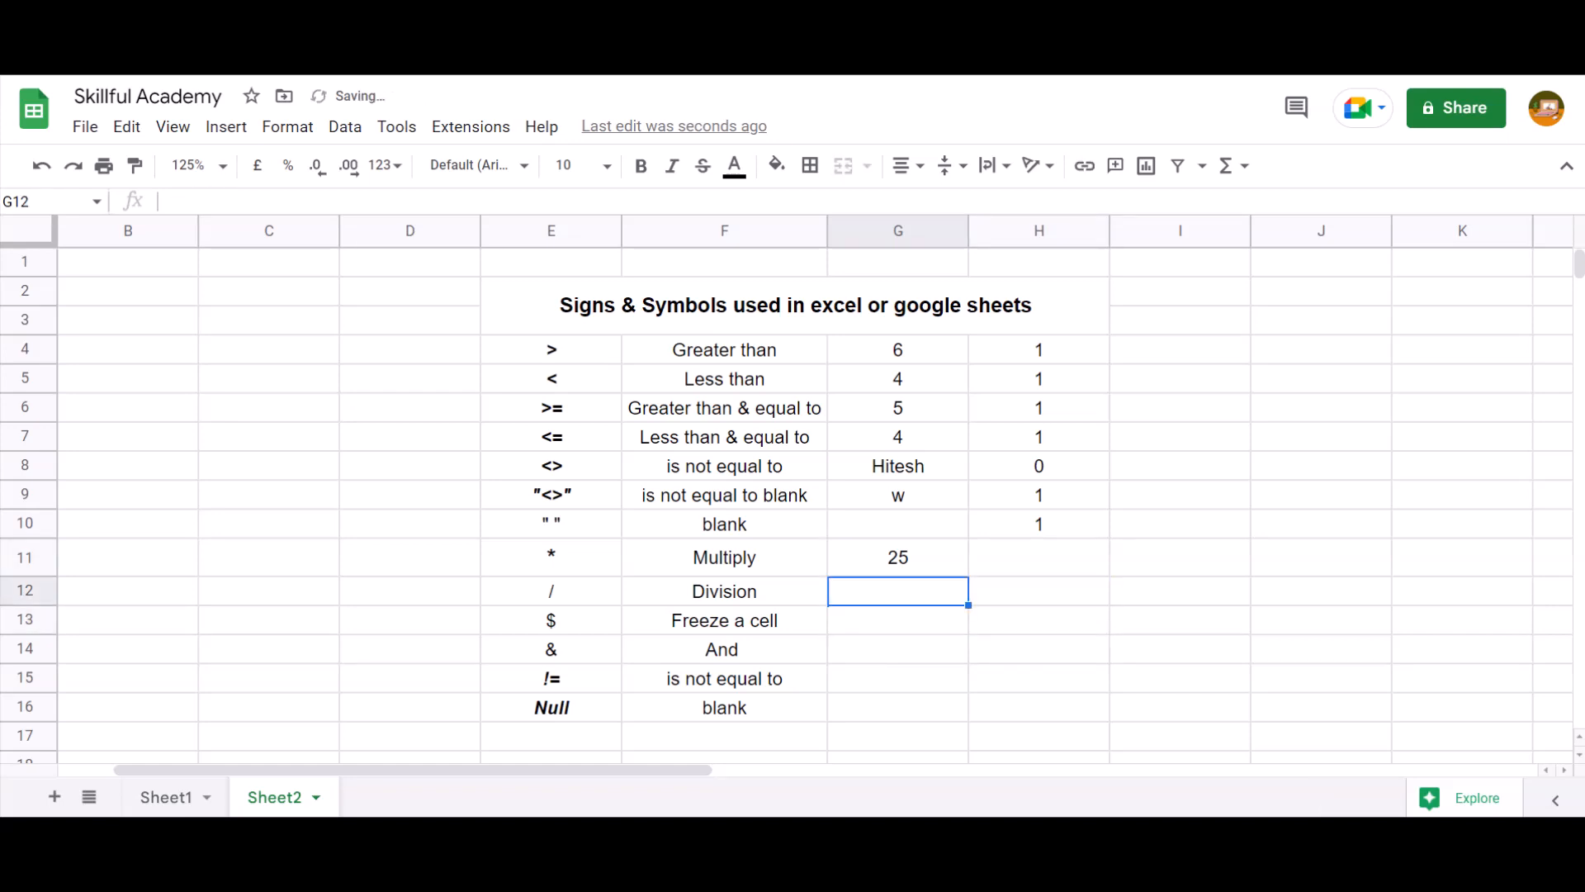
Enter the division formula =10/2 directly in G12 and inspect it
type("=")
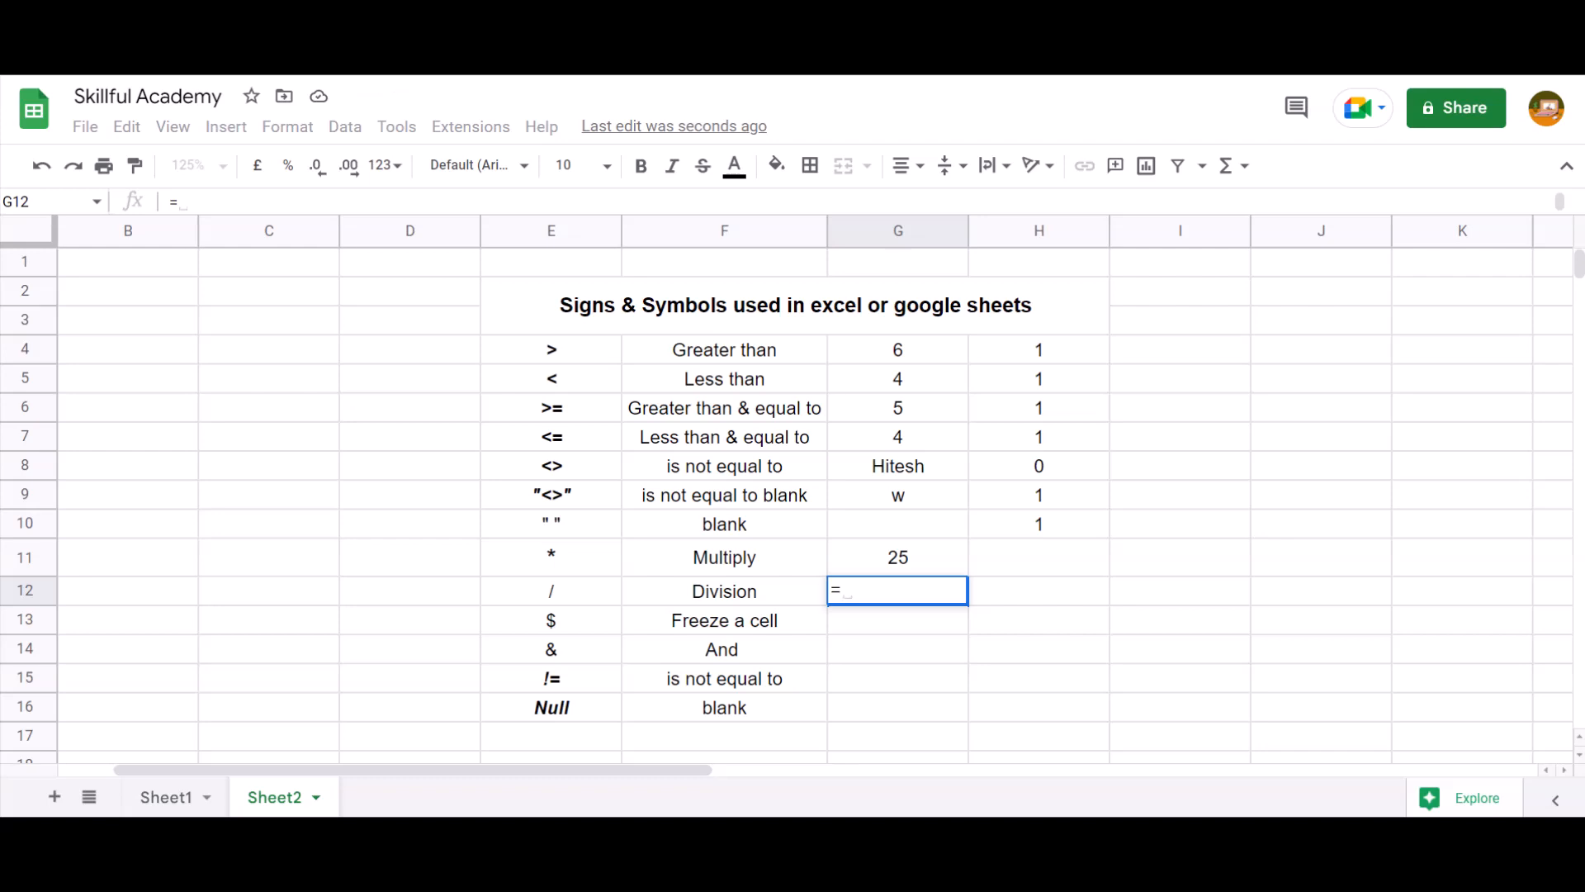
type("10/2")
key("Return")
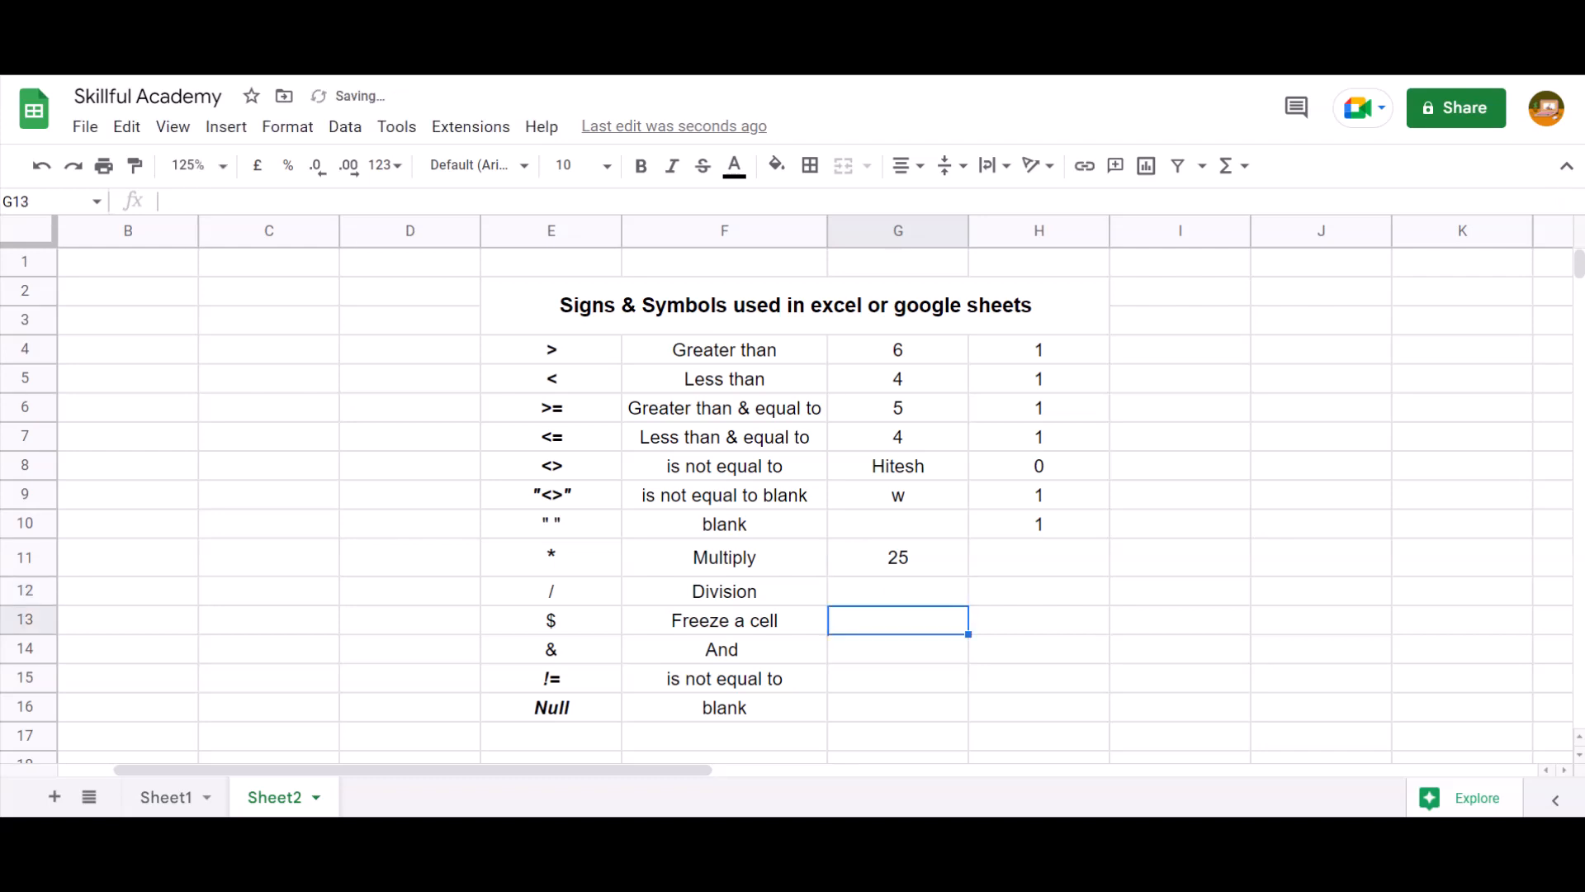
key("Up")
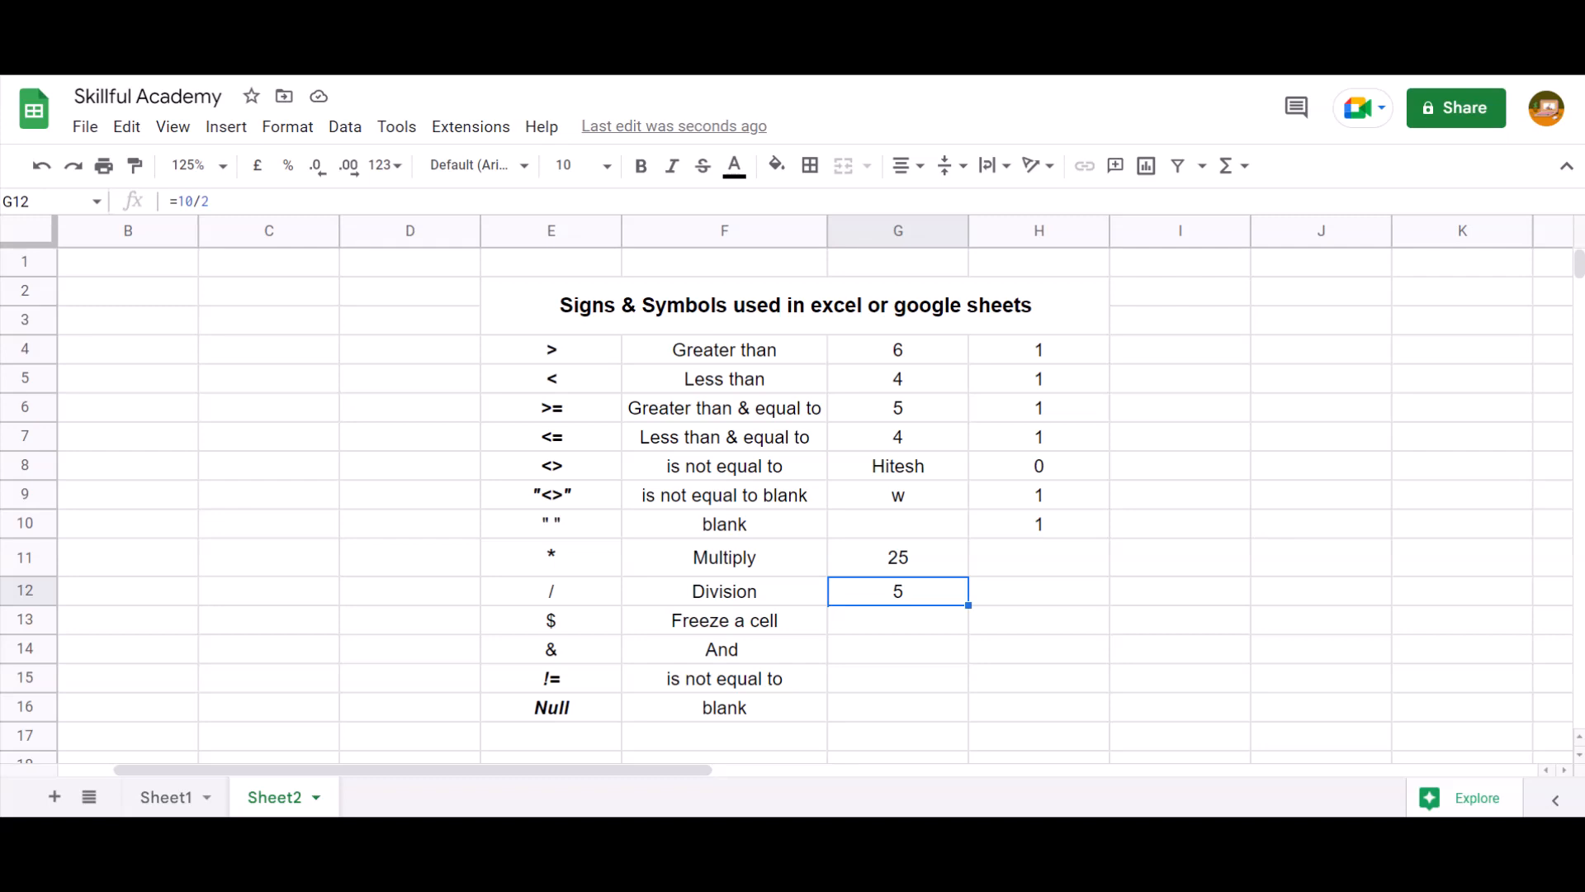
Enter the division sample values 10 in G12 and 2 in H12
key("Right")
key("Left")
type("10")
key("Tab")
type("2")
key("Return")
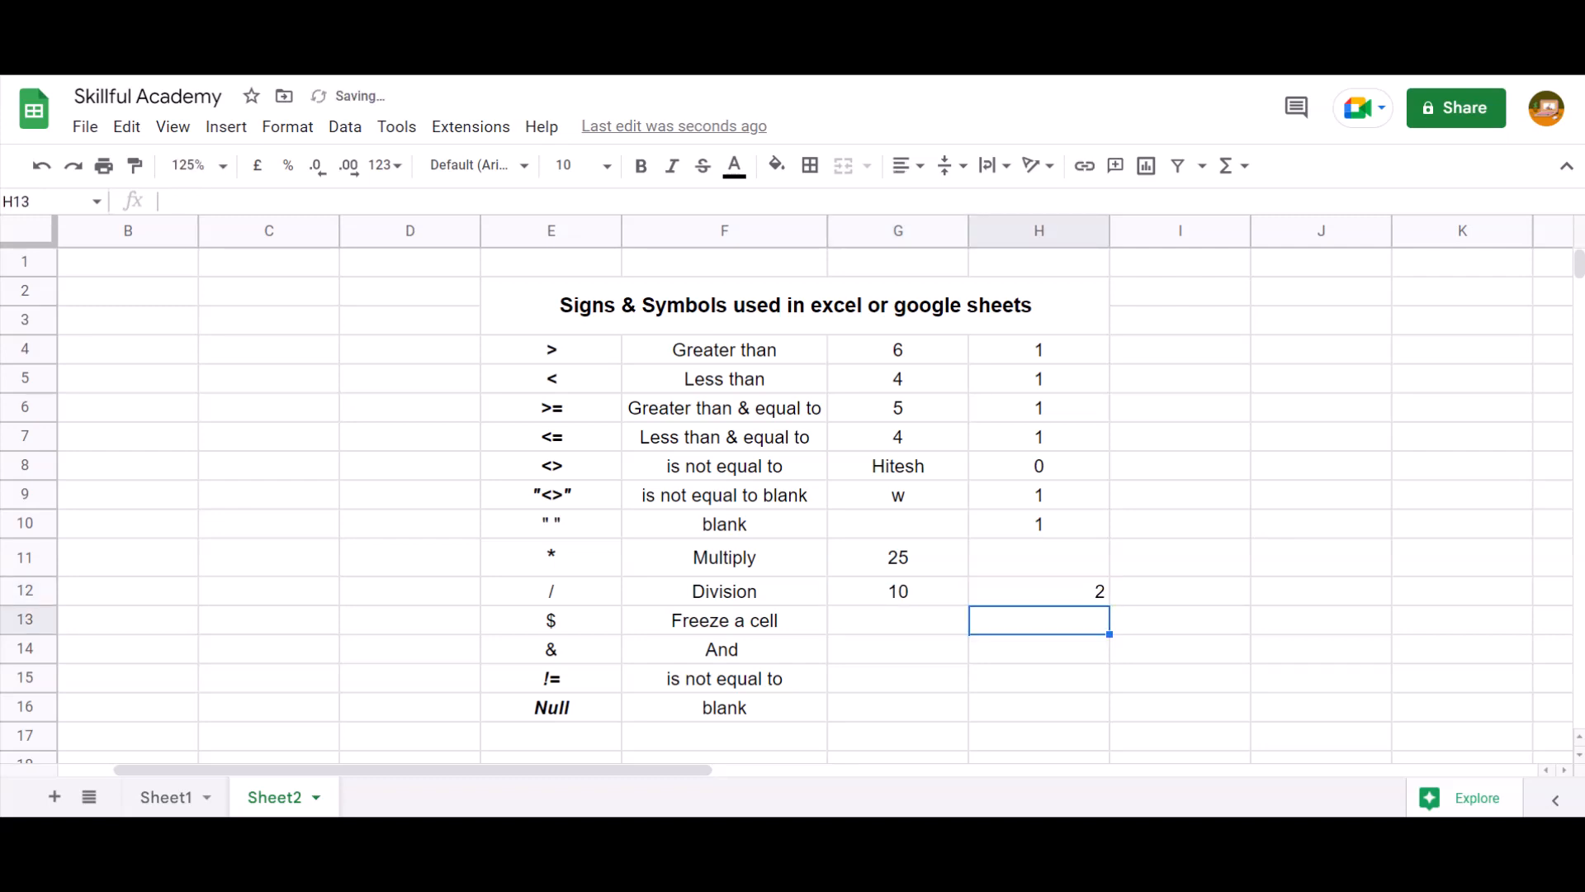
Center-align cell H12 in the division row
key("Left")
key("Up")
key("Right")
key("alt+h")
key("a")
key("c")
Enter the formula =G12/H12 in G13, dividing the first sample value by the second
key("Down")
key("Left")
key("Up")
key("Right")
key("Down")
key("Left")
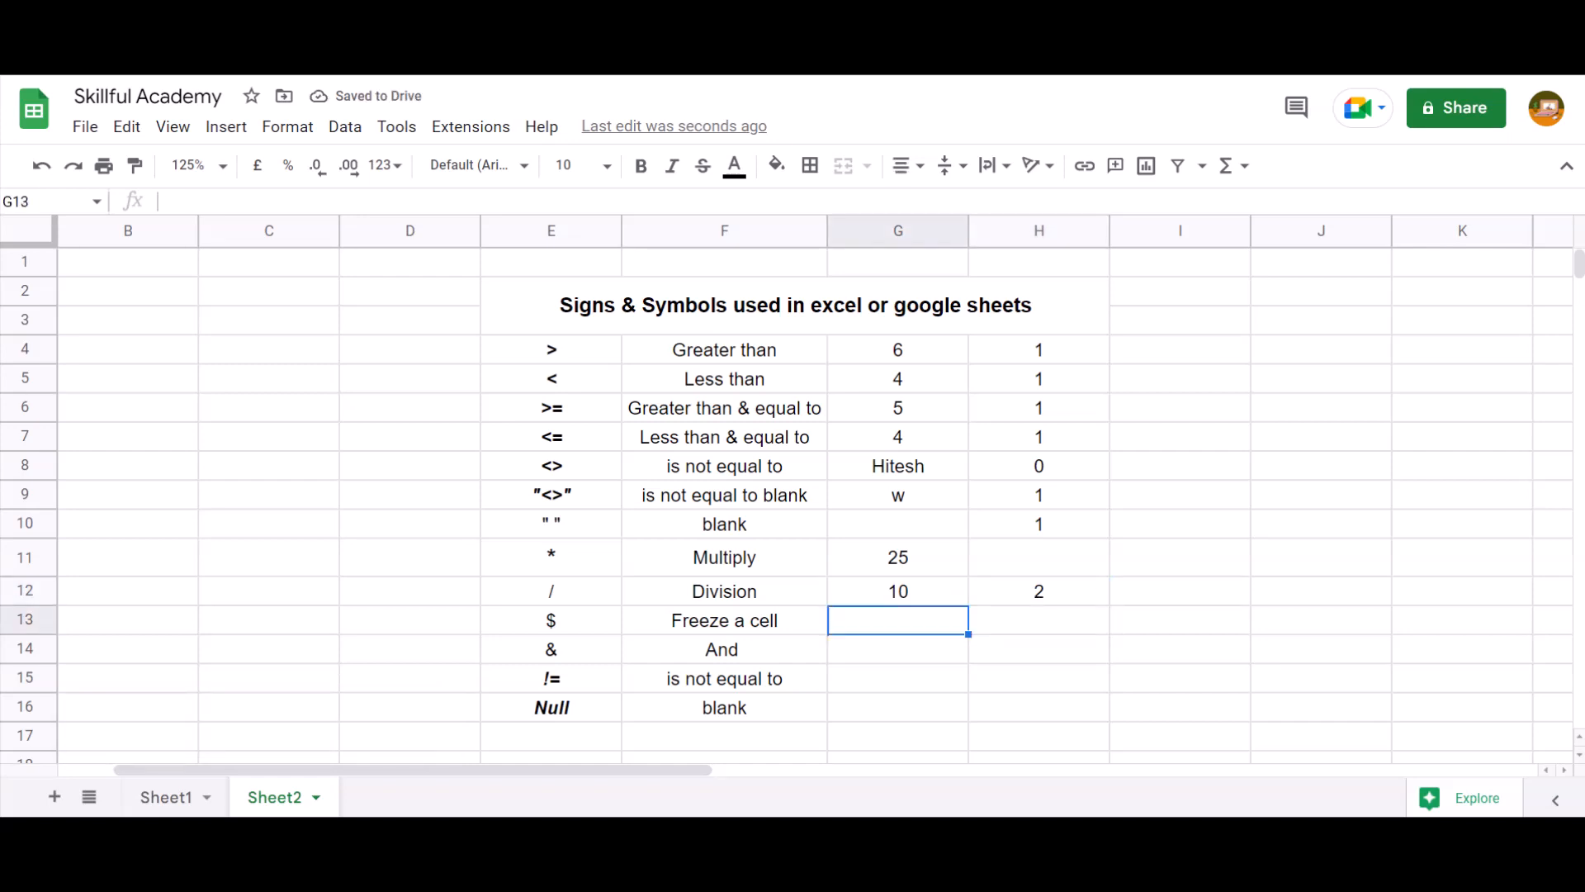
type("=")
key("Up")
type("/")
key("Right")
key("Up")
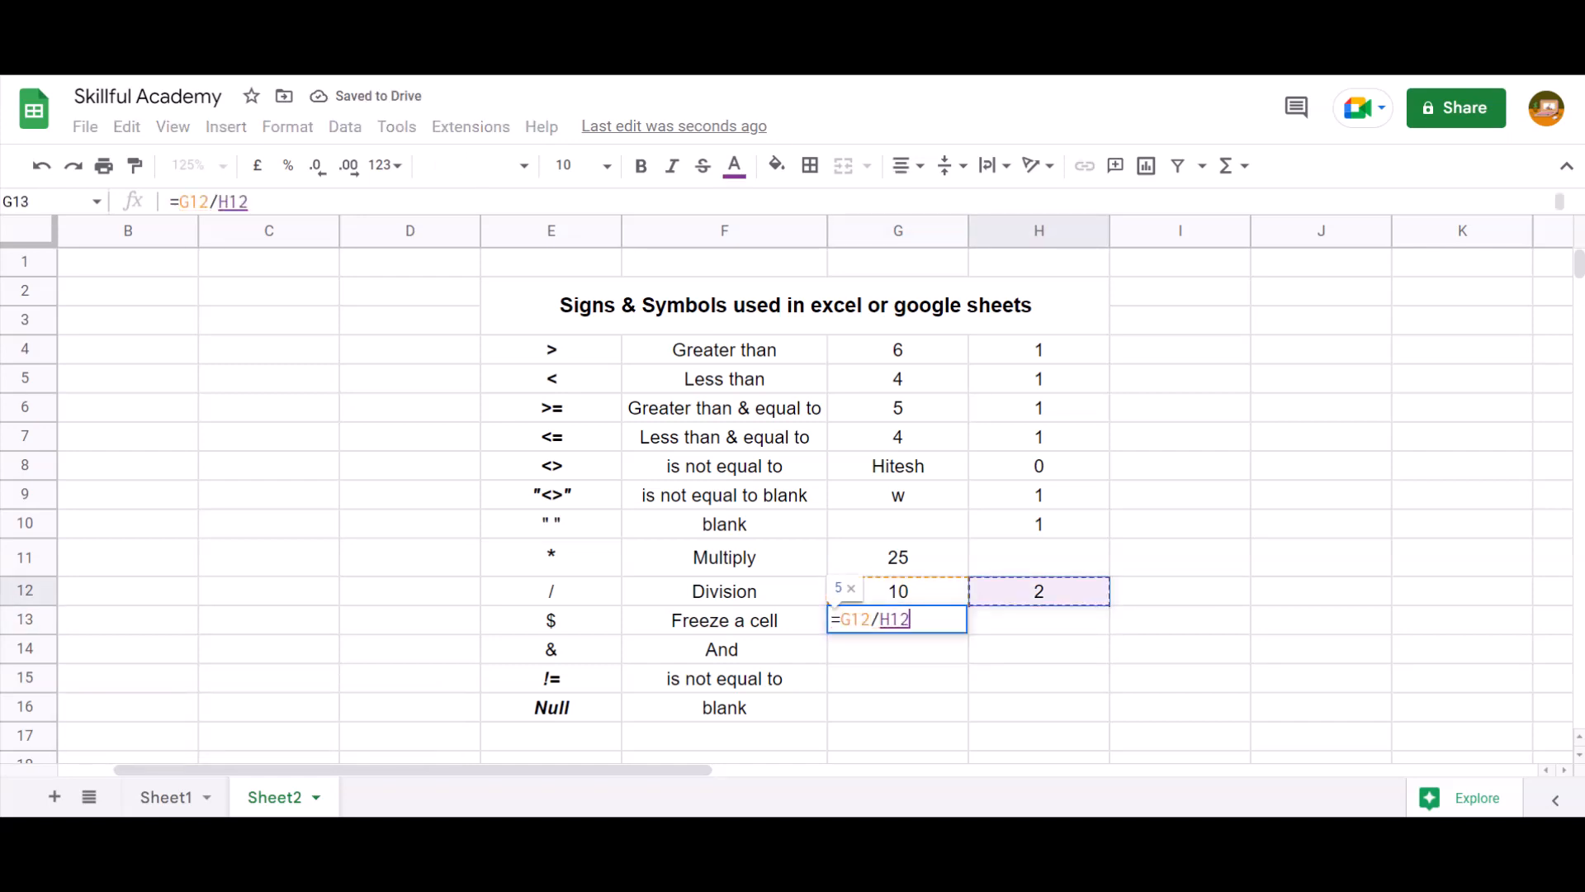
key("Return")
Delete the division sample values and the formula from the range G12:H13
key("Up")
key("Up")
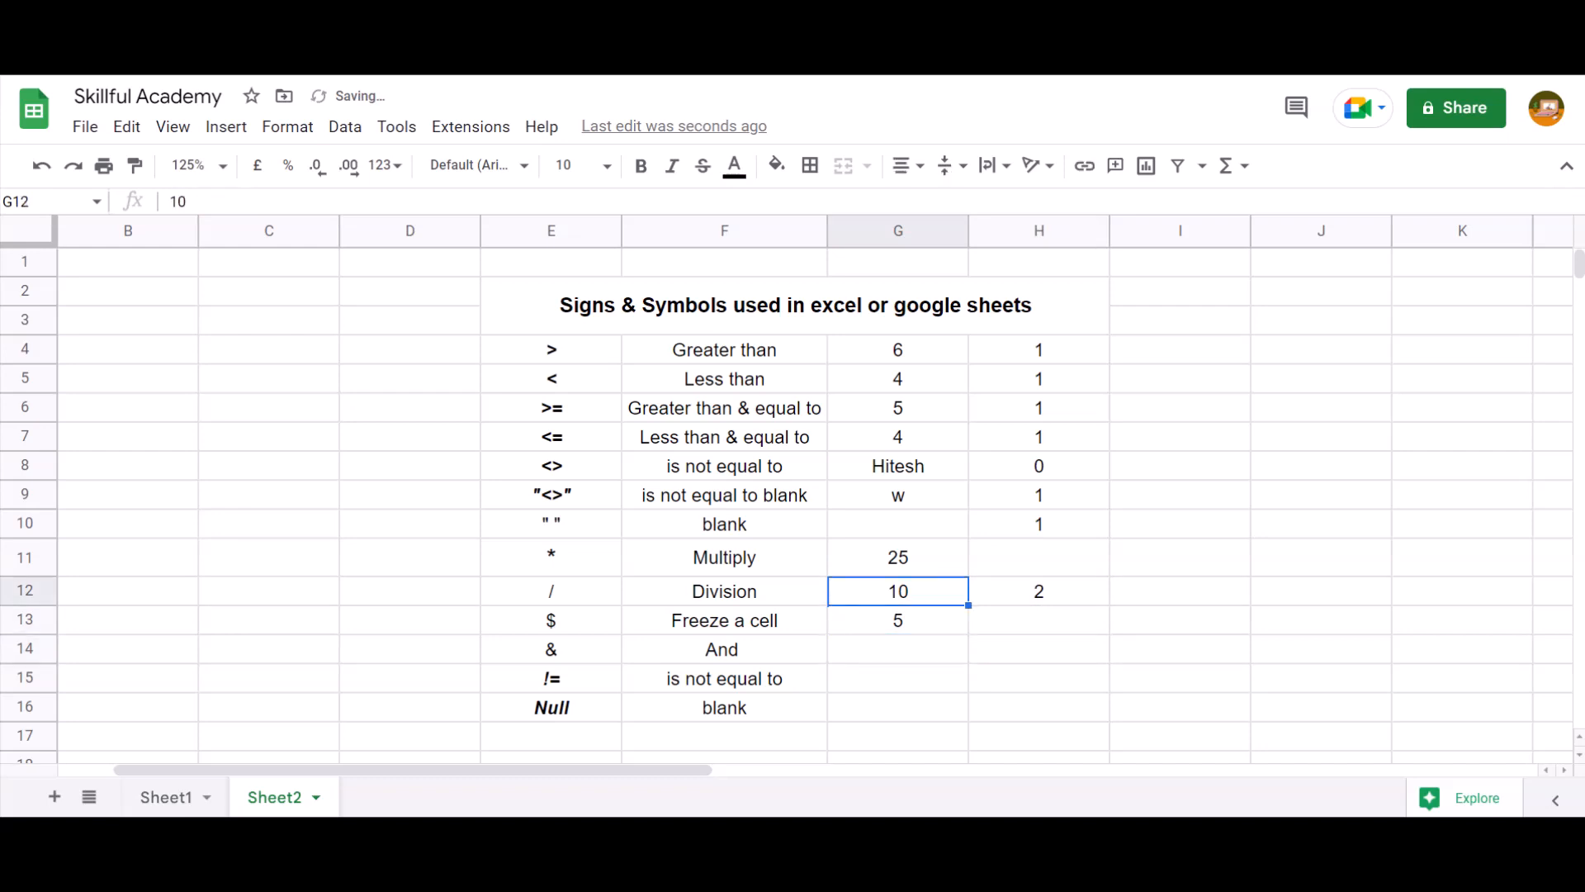
key("shift+Down")
key("shift+Right")
key("Delete")
Enter x in G12 as a placeholder for the division row
key("shift+Up")
key("shift+Left")
type("x")
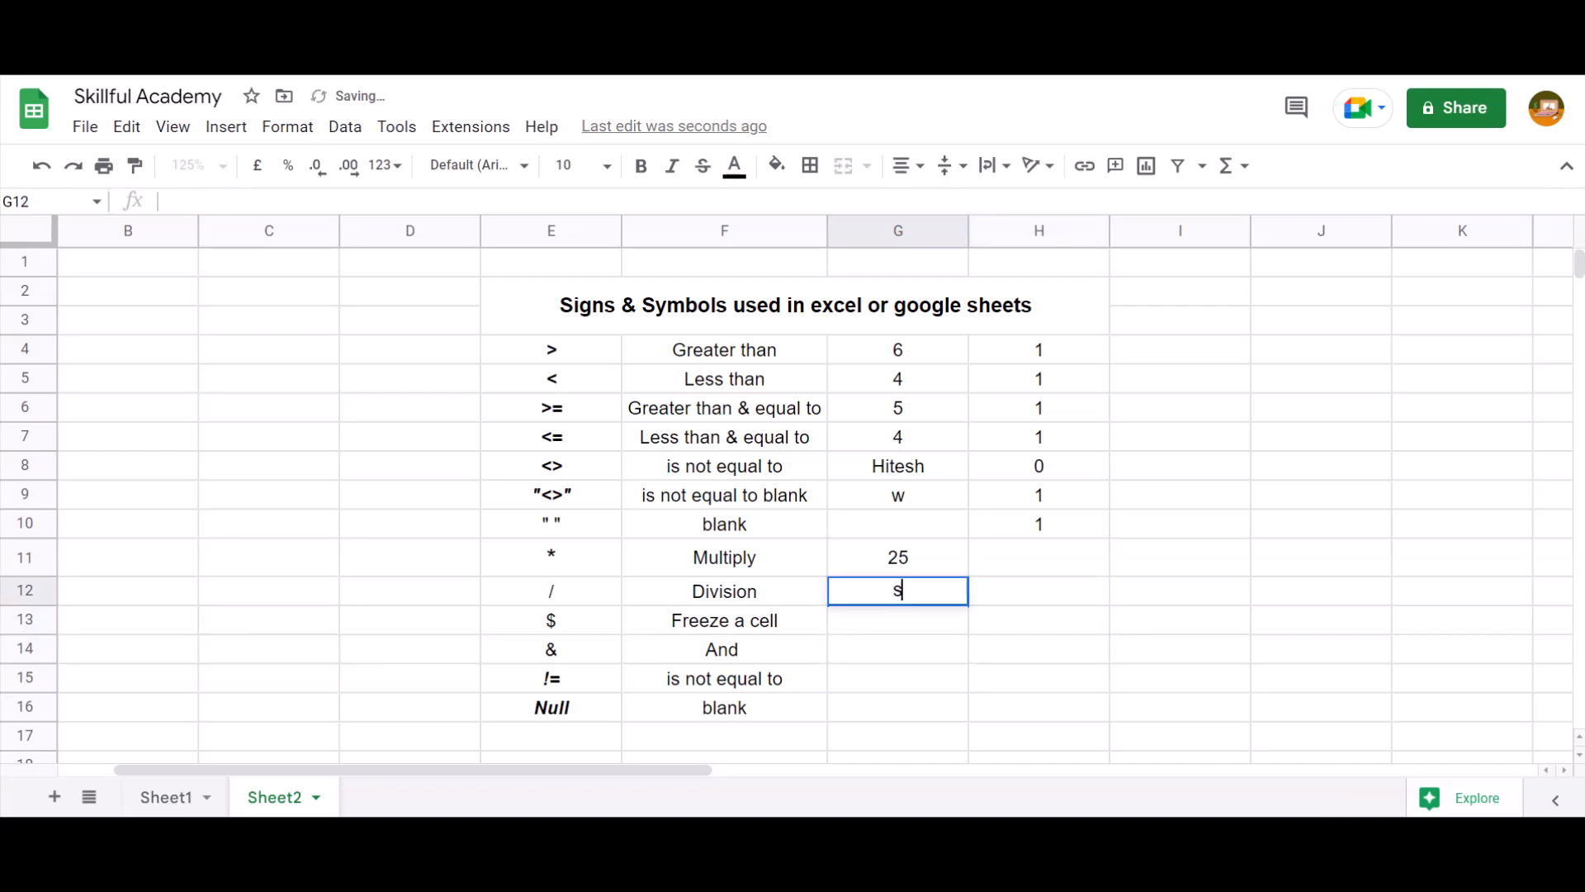
key("Return")
key("Up")
key("F2")
key("Return")
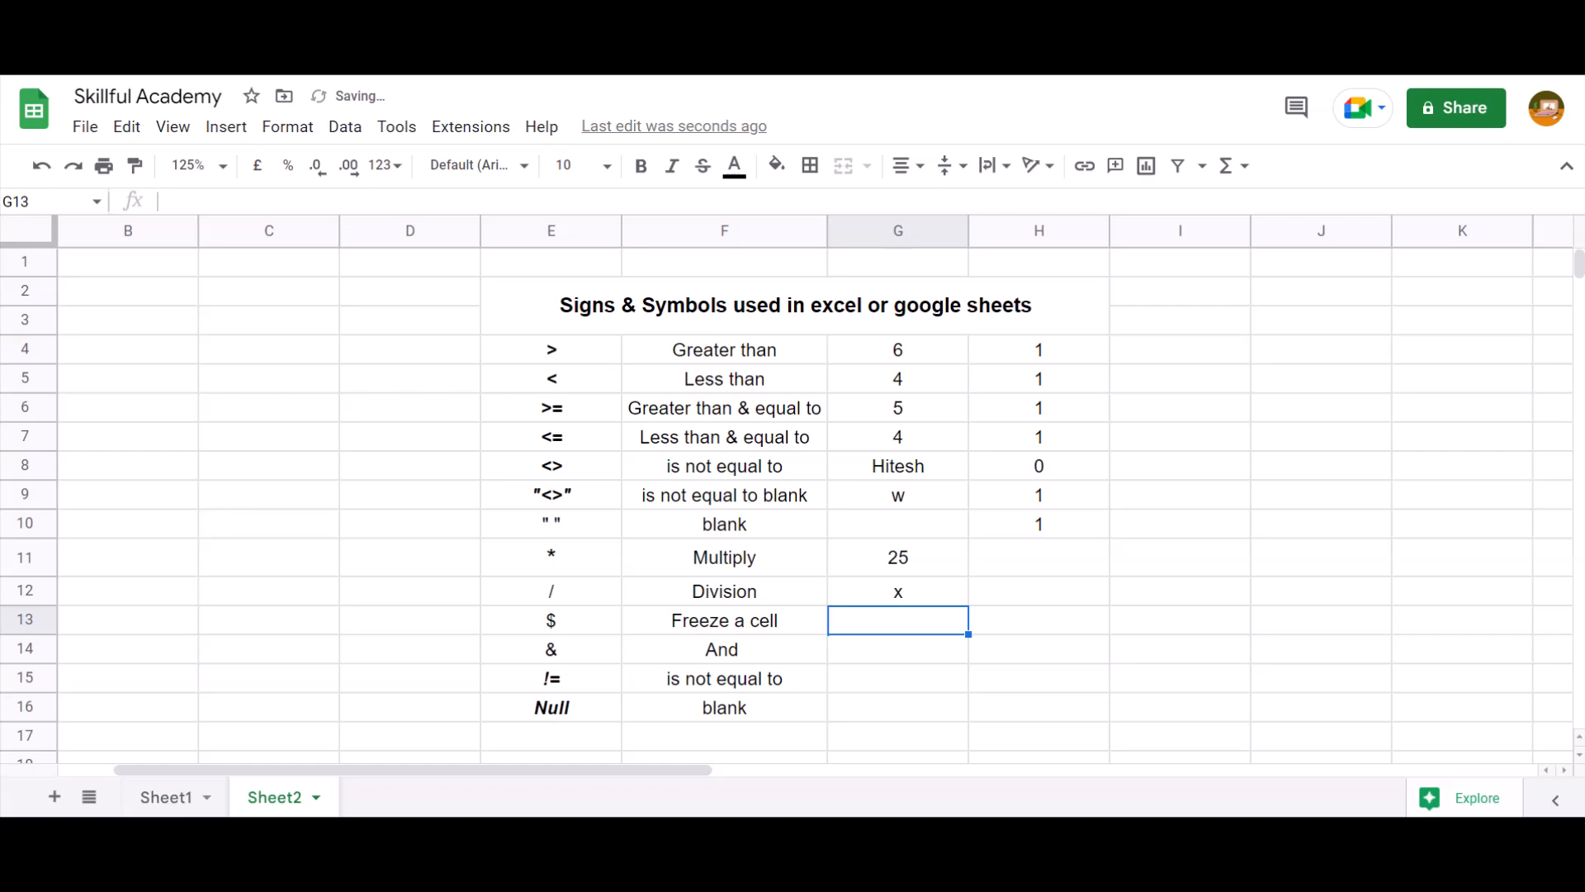
Examine the meanings of the last four symbols in F13:F16, from freezing a cell to blank
key("Left")
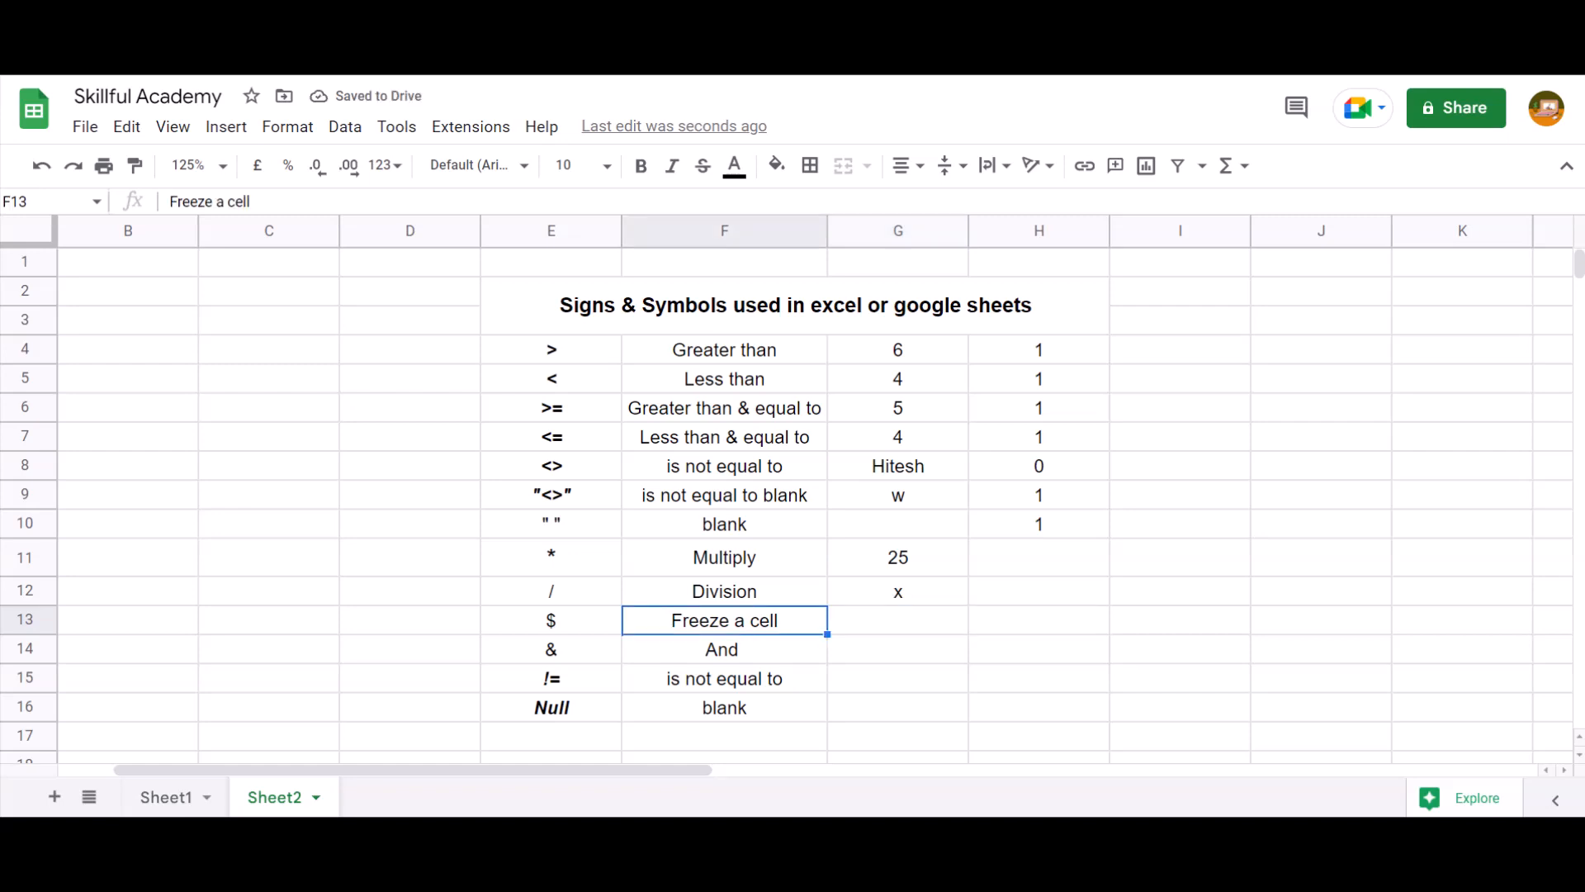
key("shift+Down")
key("shift+Down")
key("shift+Down")
key("Right")
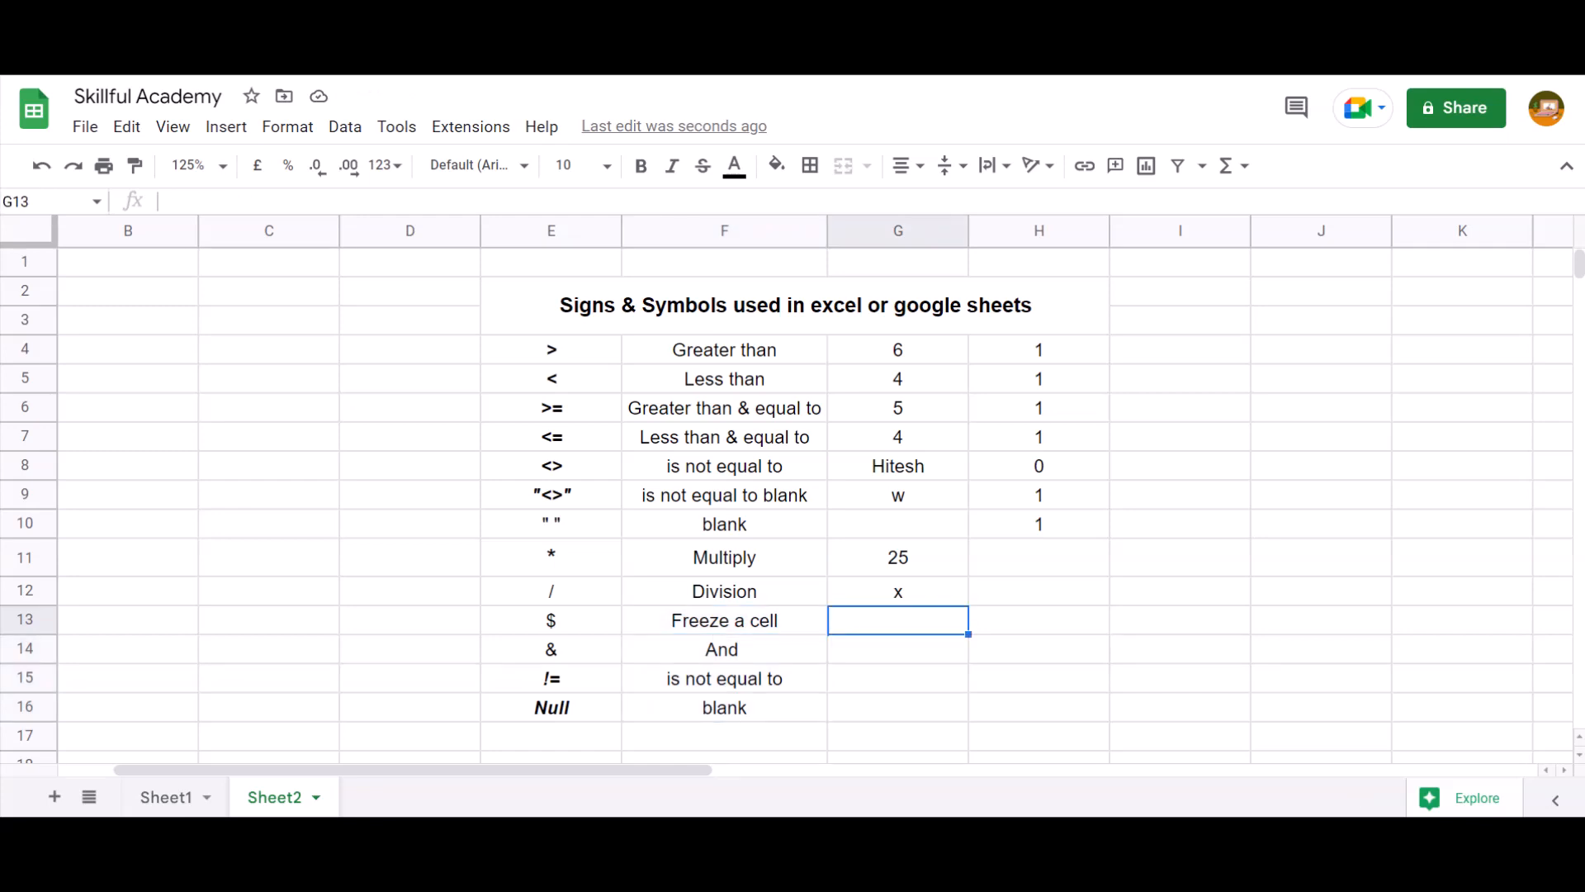
key("Left")
key("Left")
key("Right")
key("shift+Down")
key("shift+Down")
key("shift+Down")
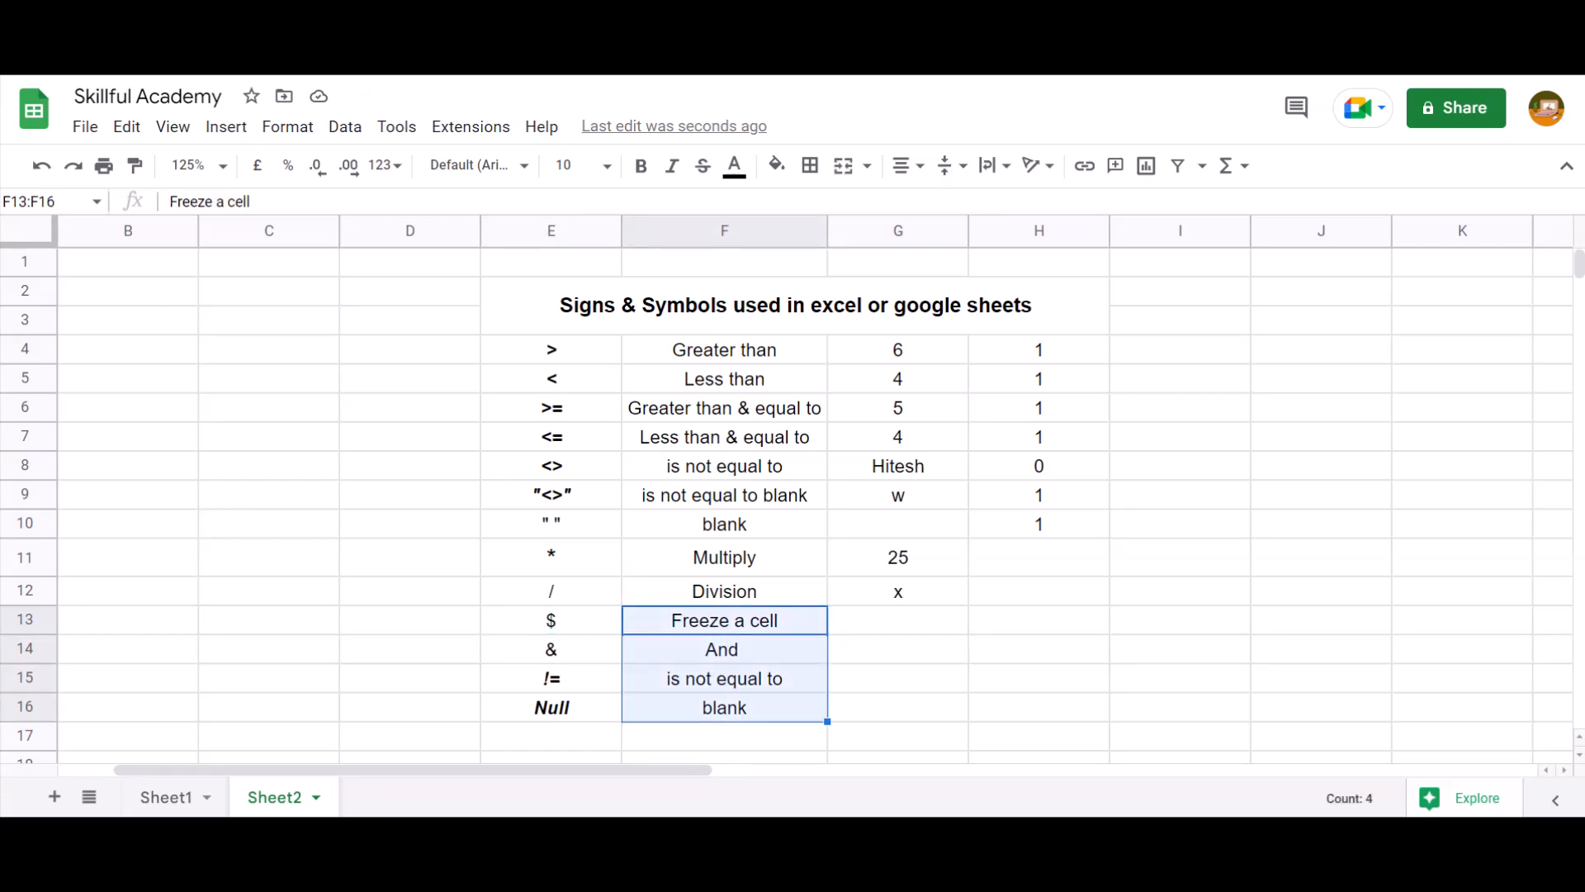
Enter x in G13 as a placeholder for the row of the $ symbol
key("Right")
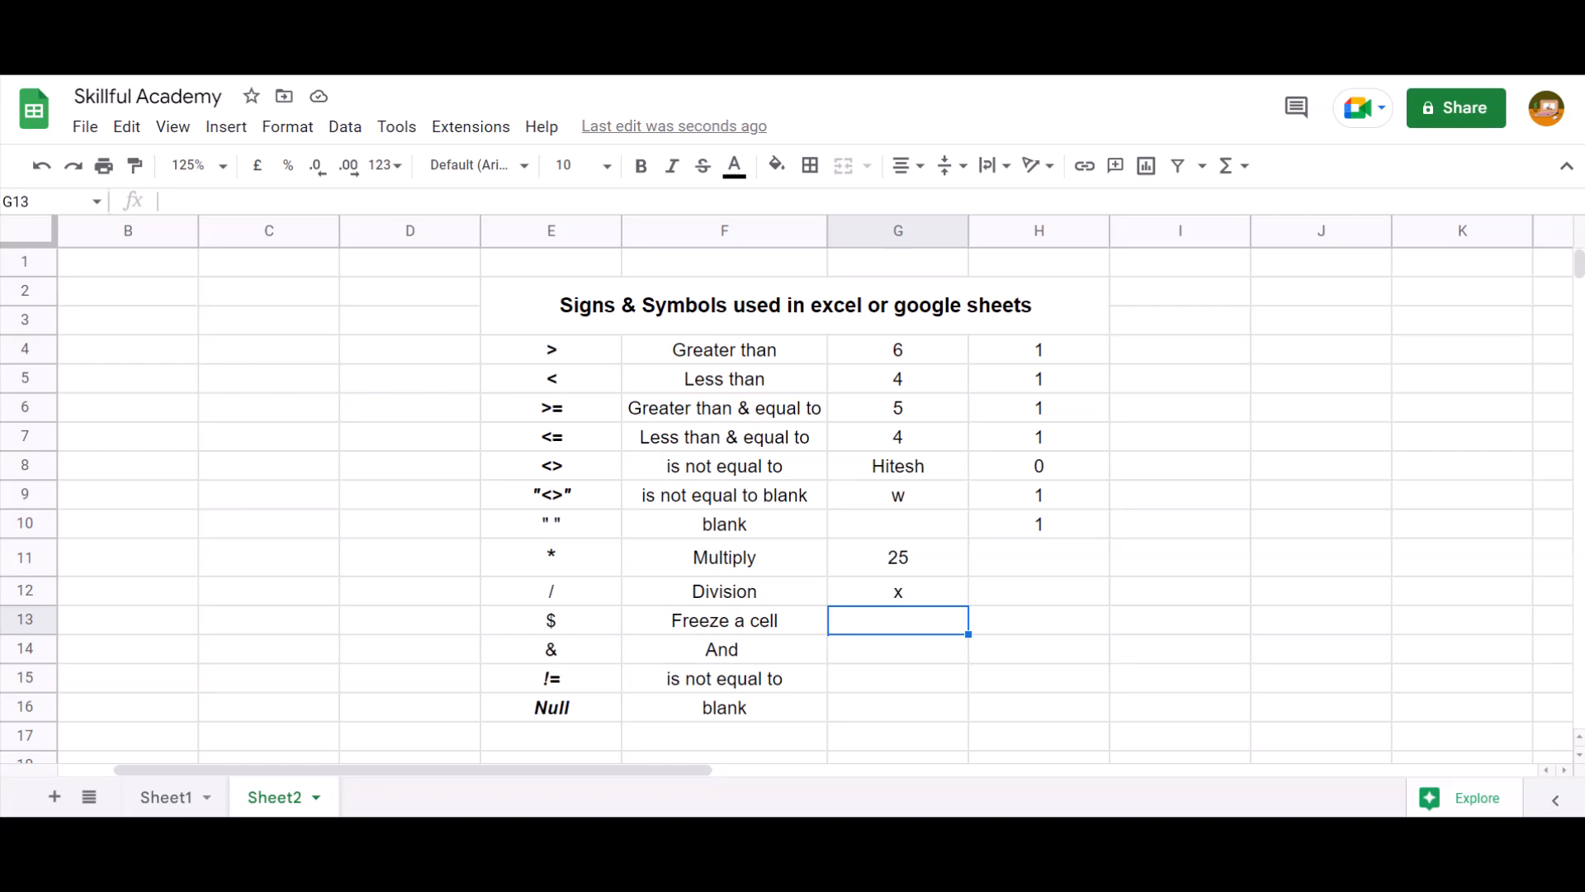
type("x")
key("Return")
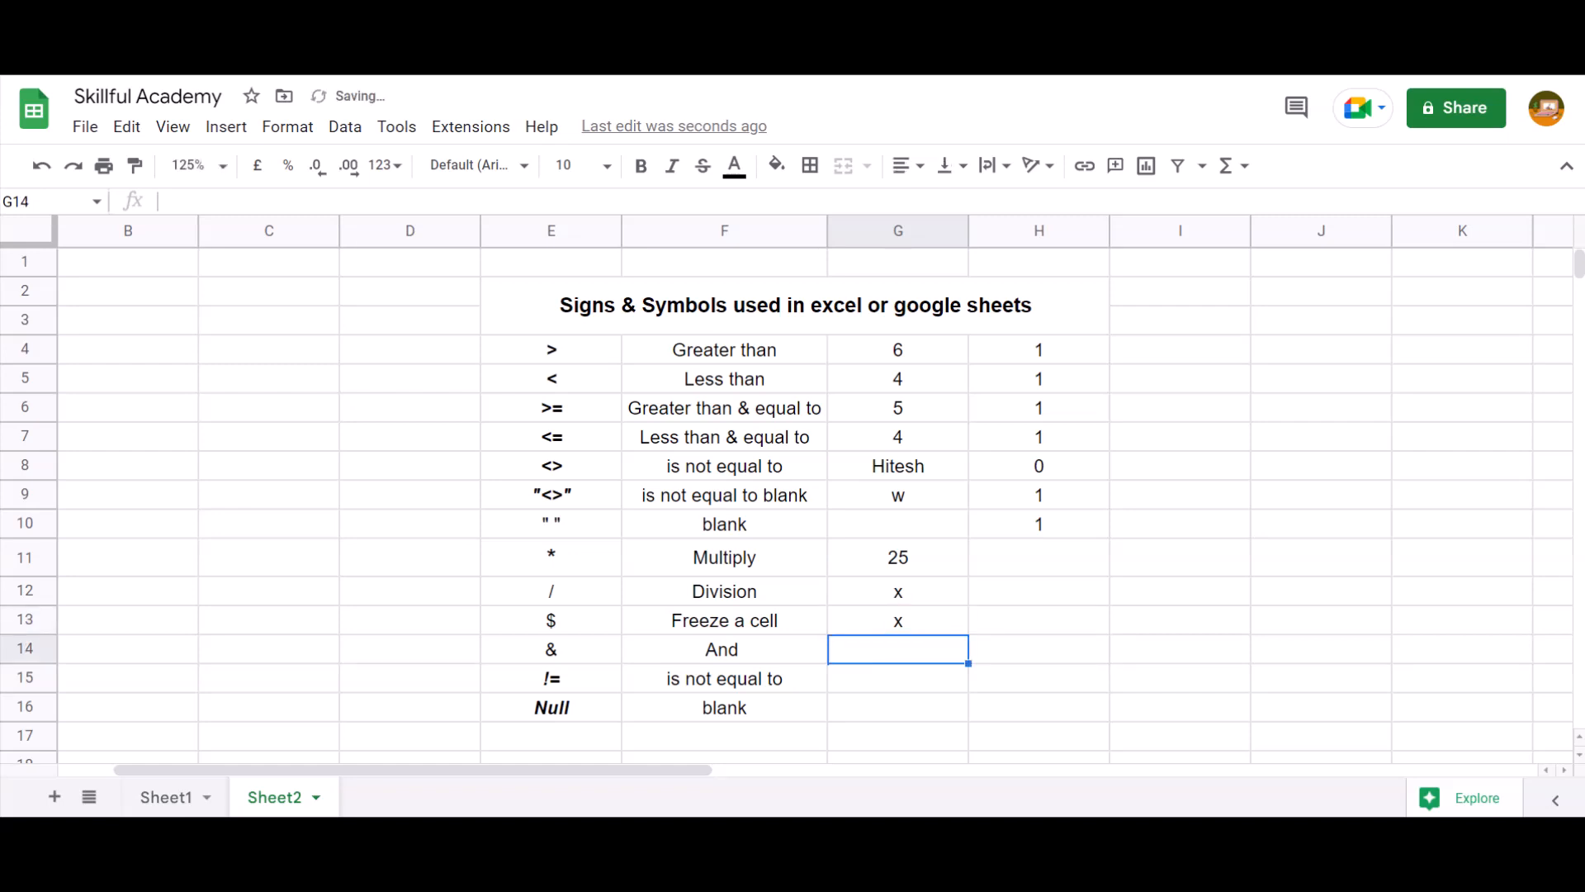
key("Up")
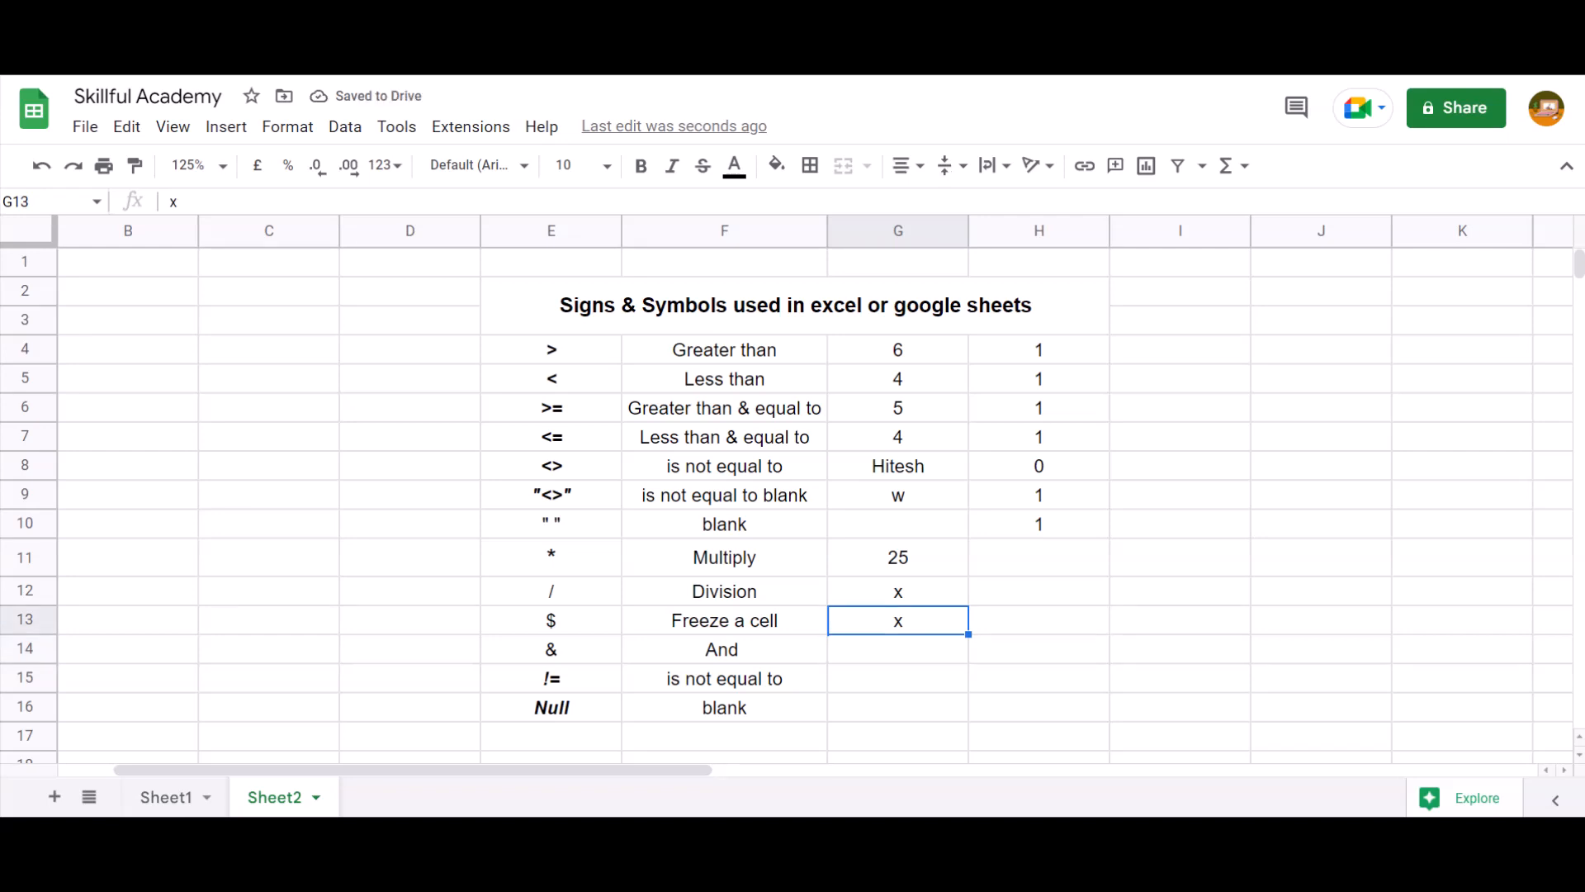
Review the $ symbol's row for freezing a cell and the & symbol's row beneath it
left_click(551, 620)
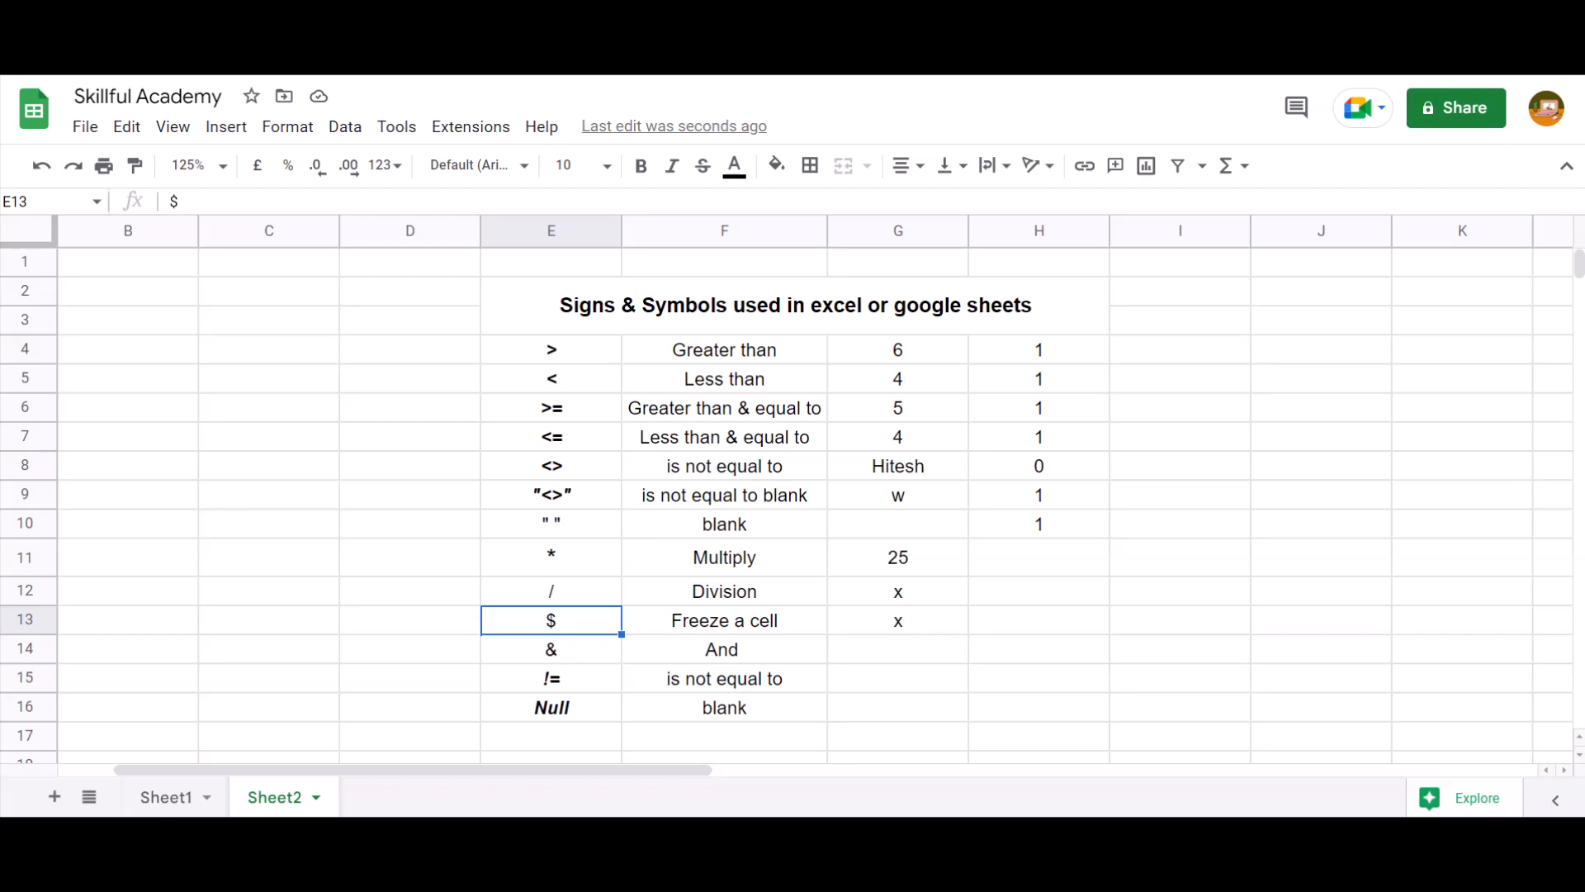
key("Right")
key("Right")
key("Right")
key("Left")
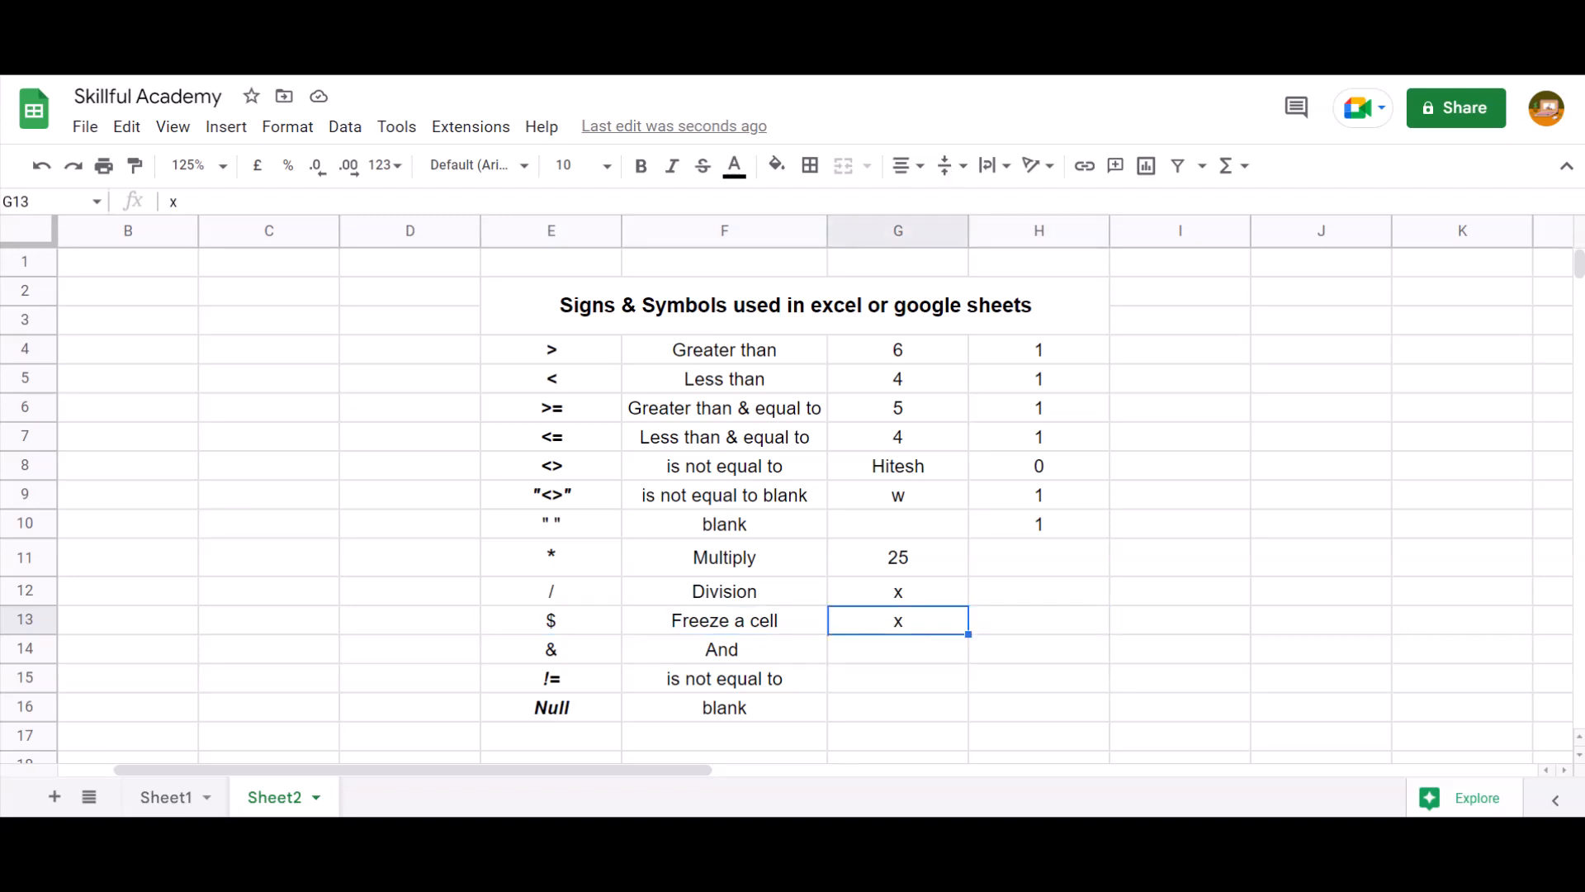
key("Down")
key("Up")
key("Left")
key("Left")
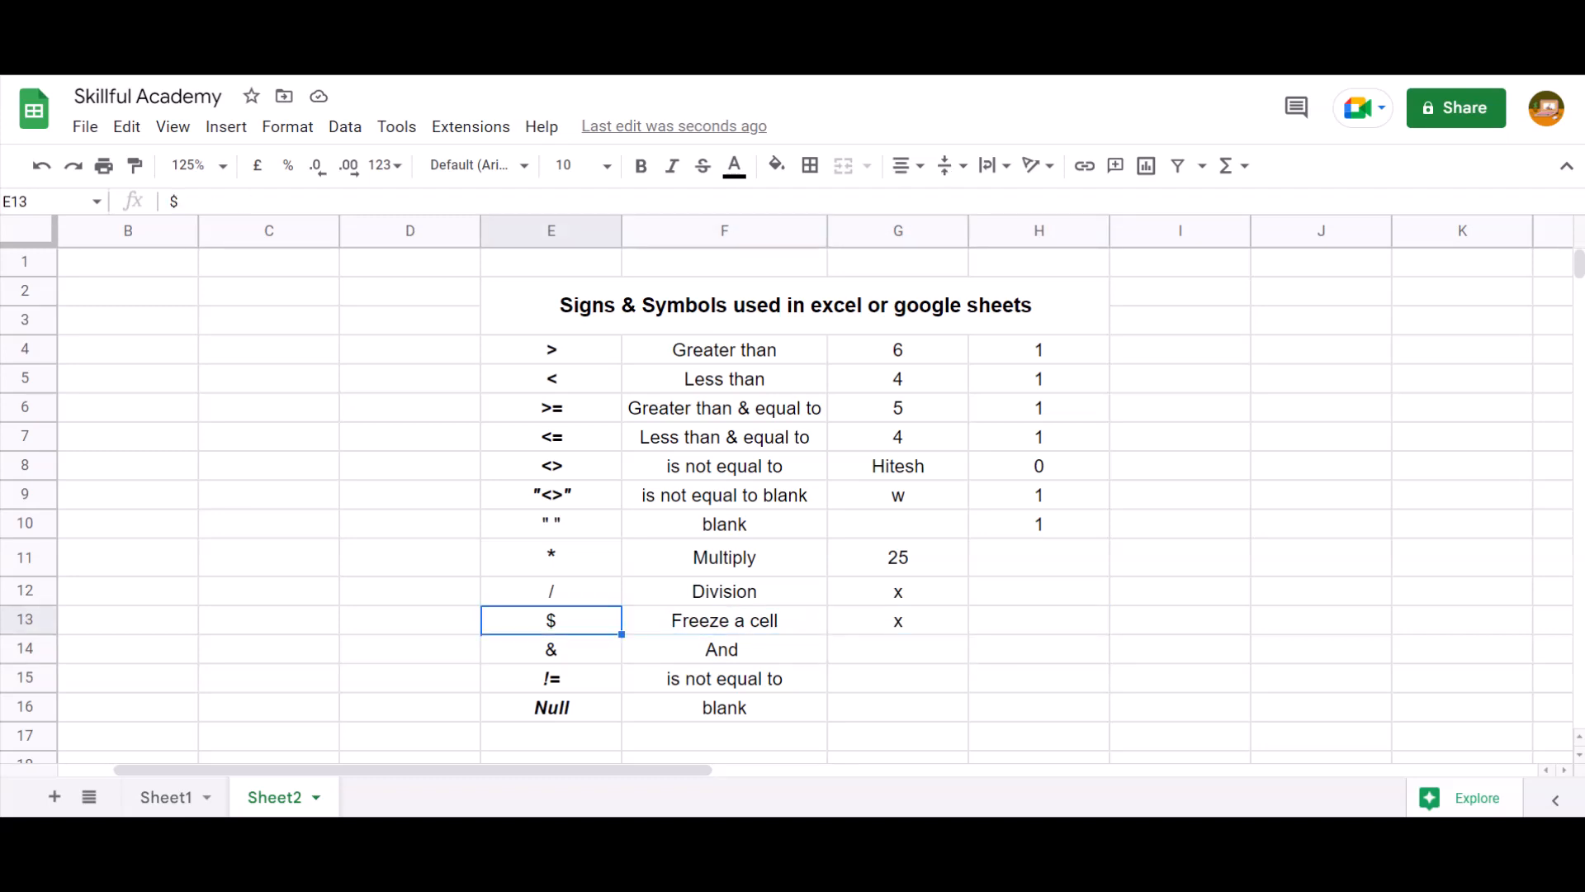
key("Right")
key("Right")
key("Down")
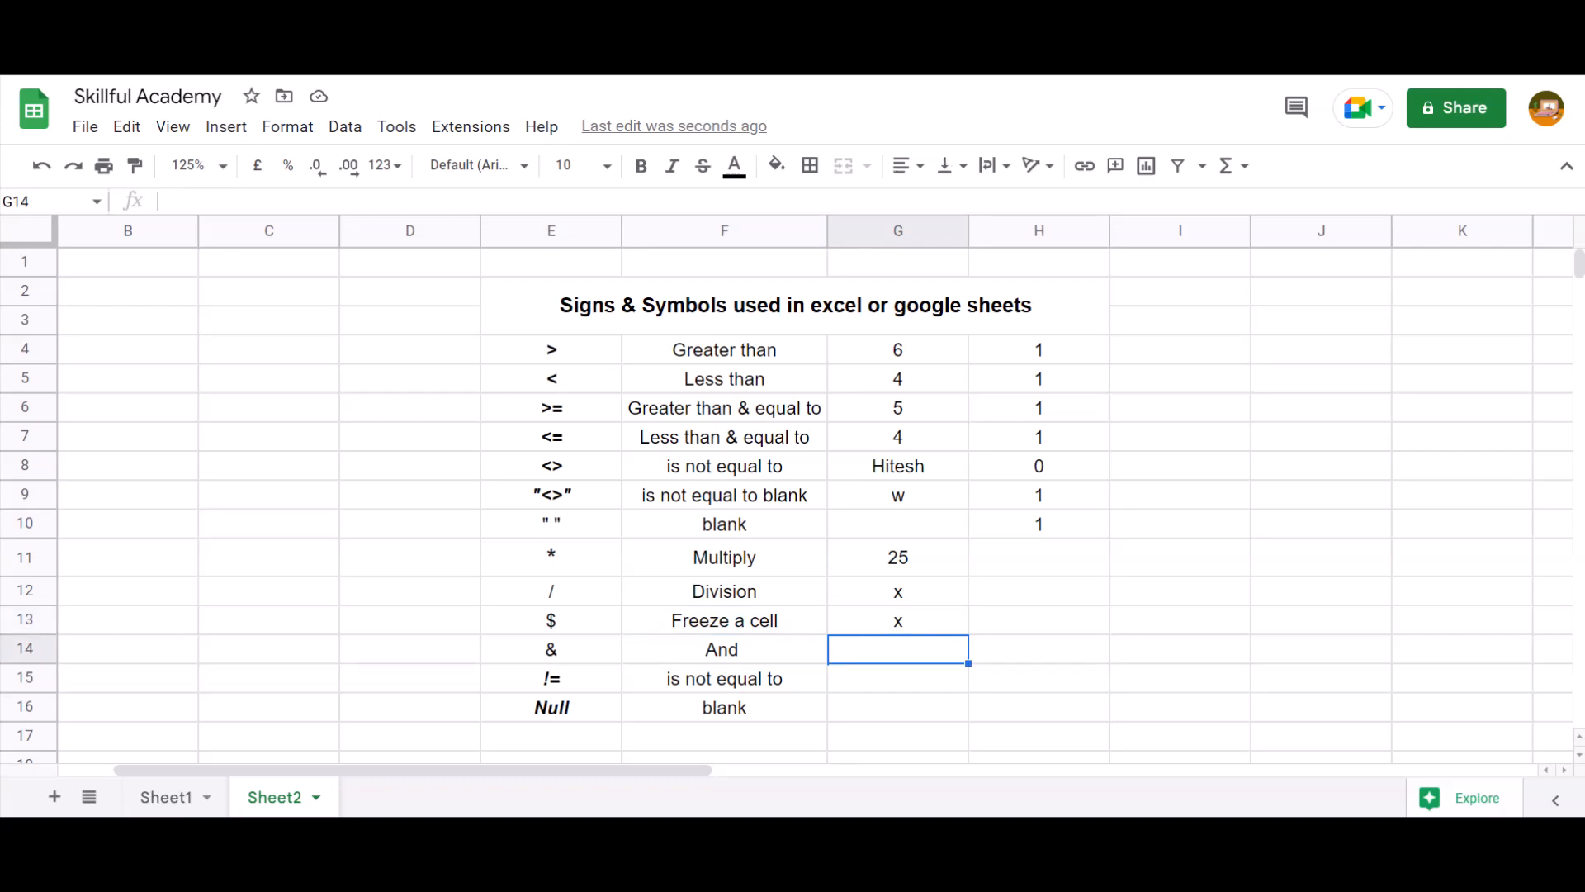
key("Up")
key("Down")
key("Left")
key("Left")
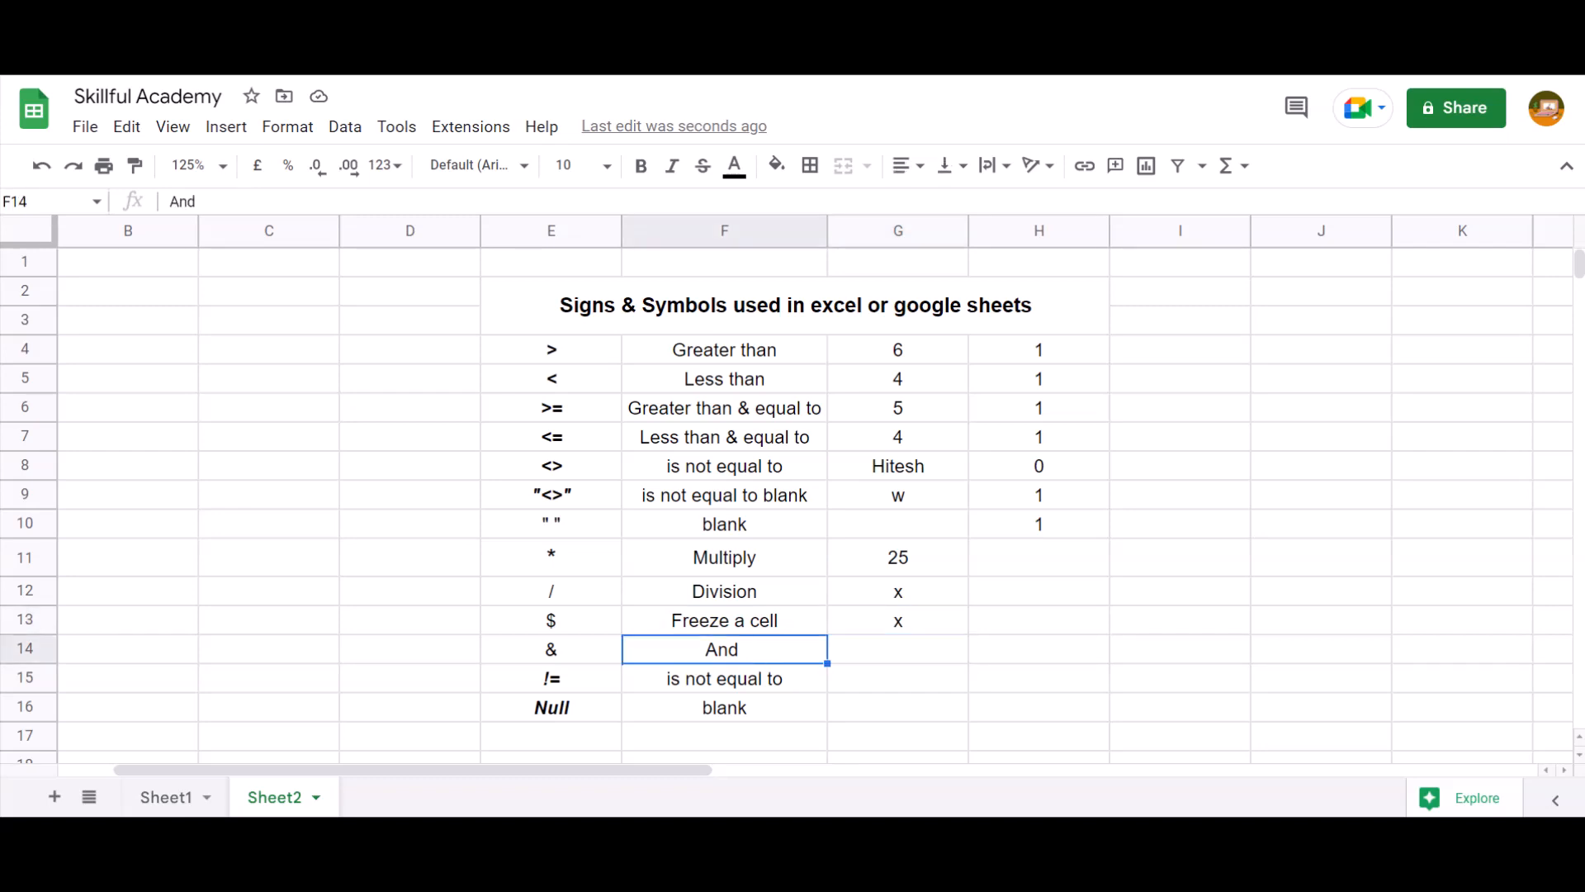
Enter the formula =G11&G12 in G14 to join the multiply and division cells with the & symbol
key("Right")
key("Right")
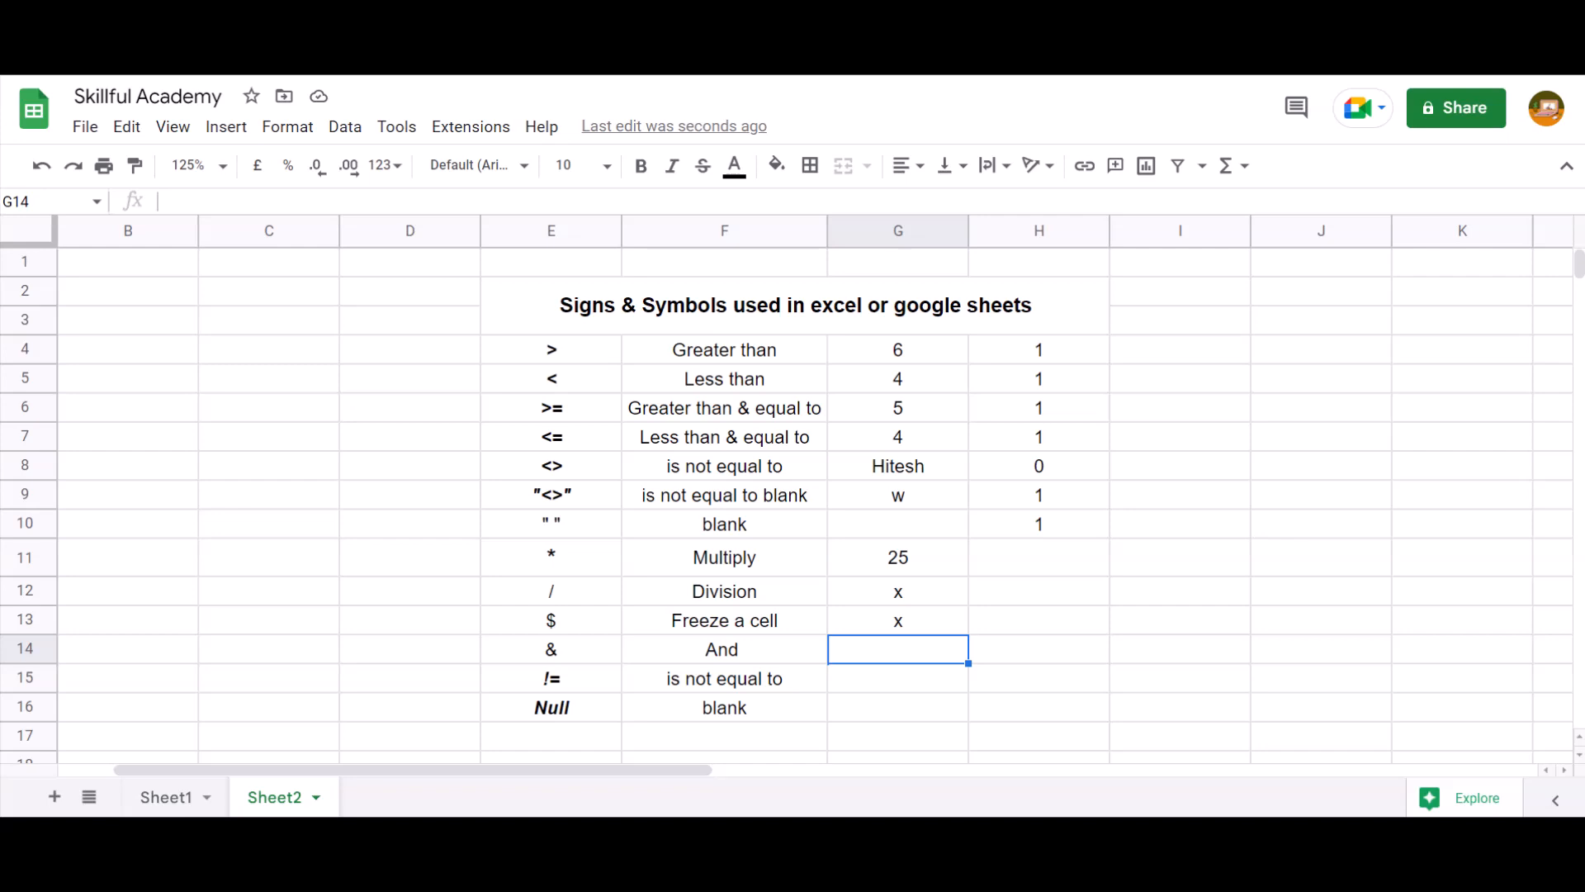
type("=")
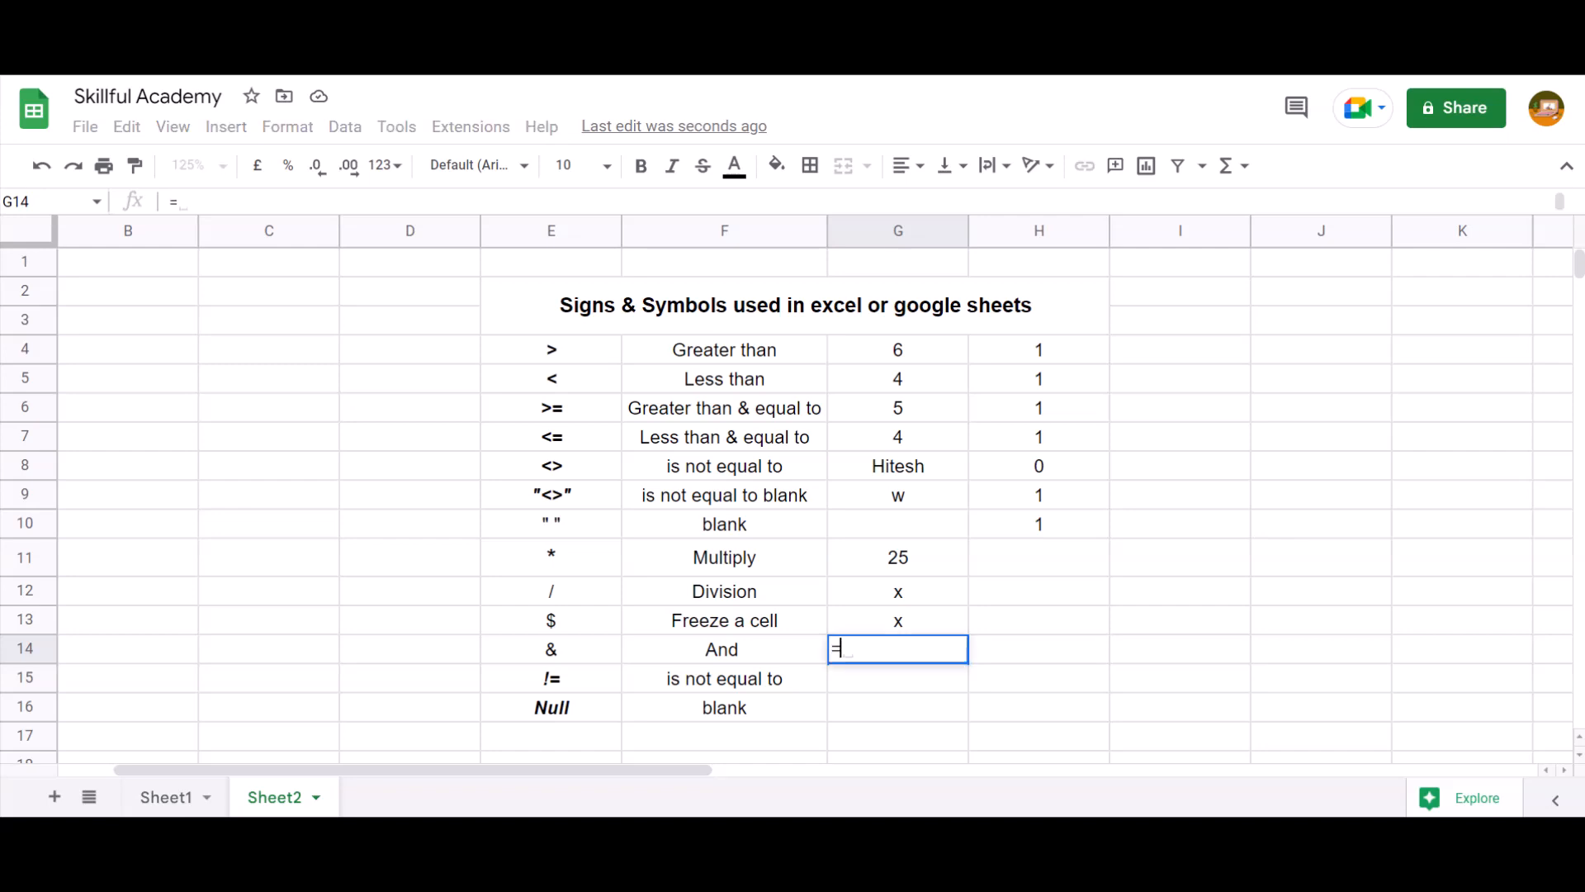
key("Up")
key("Up")
key("Up")
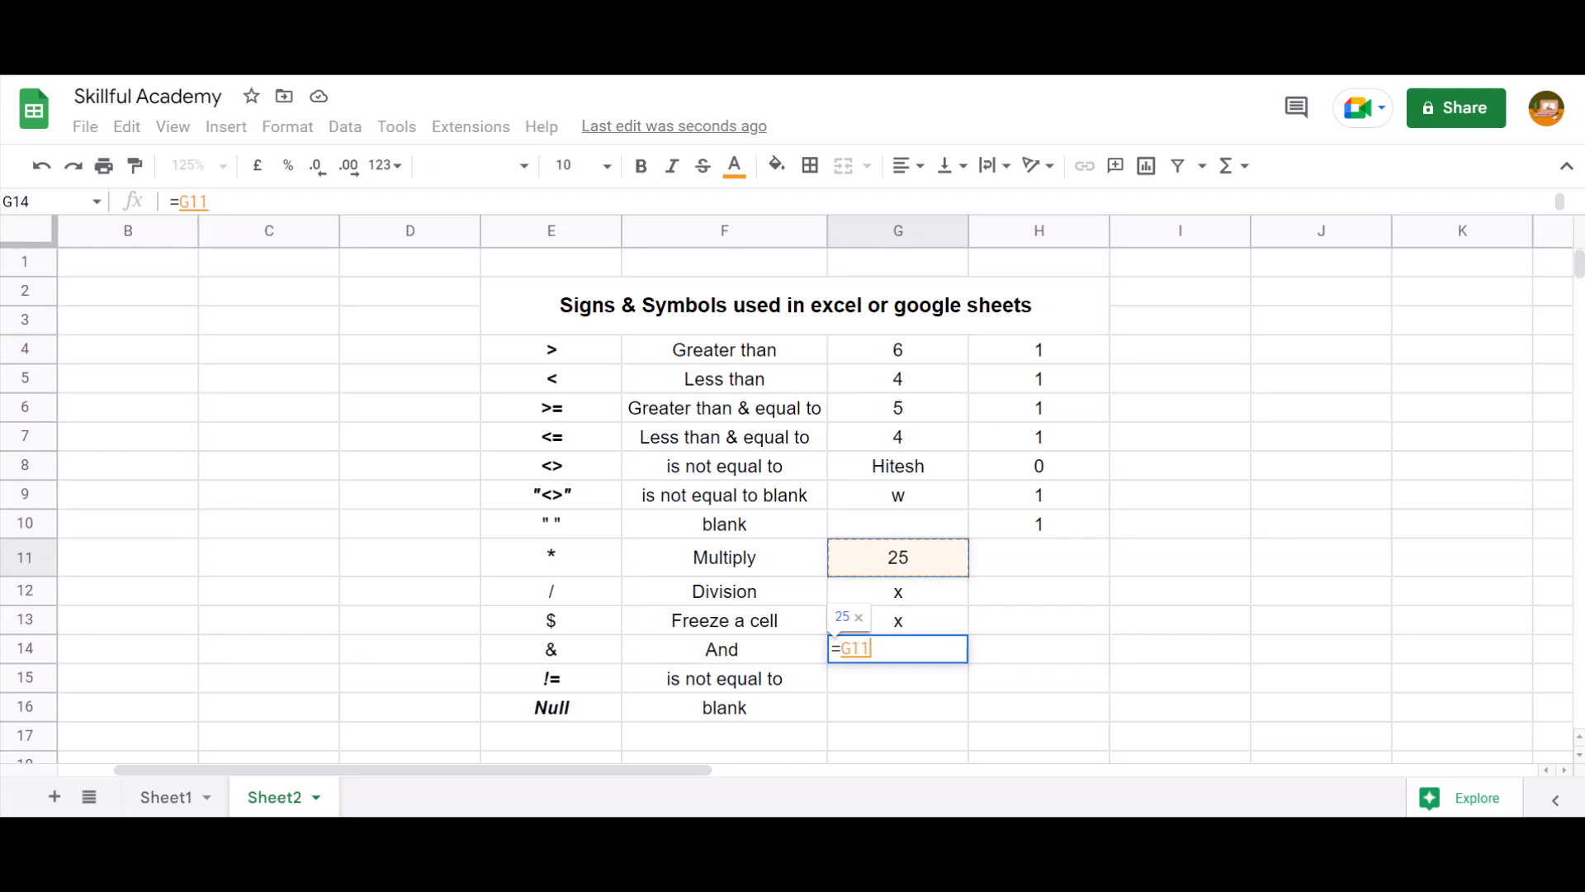
type("&")
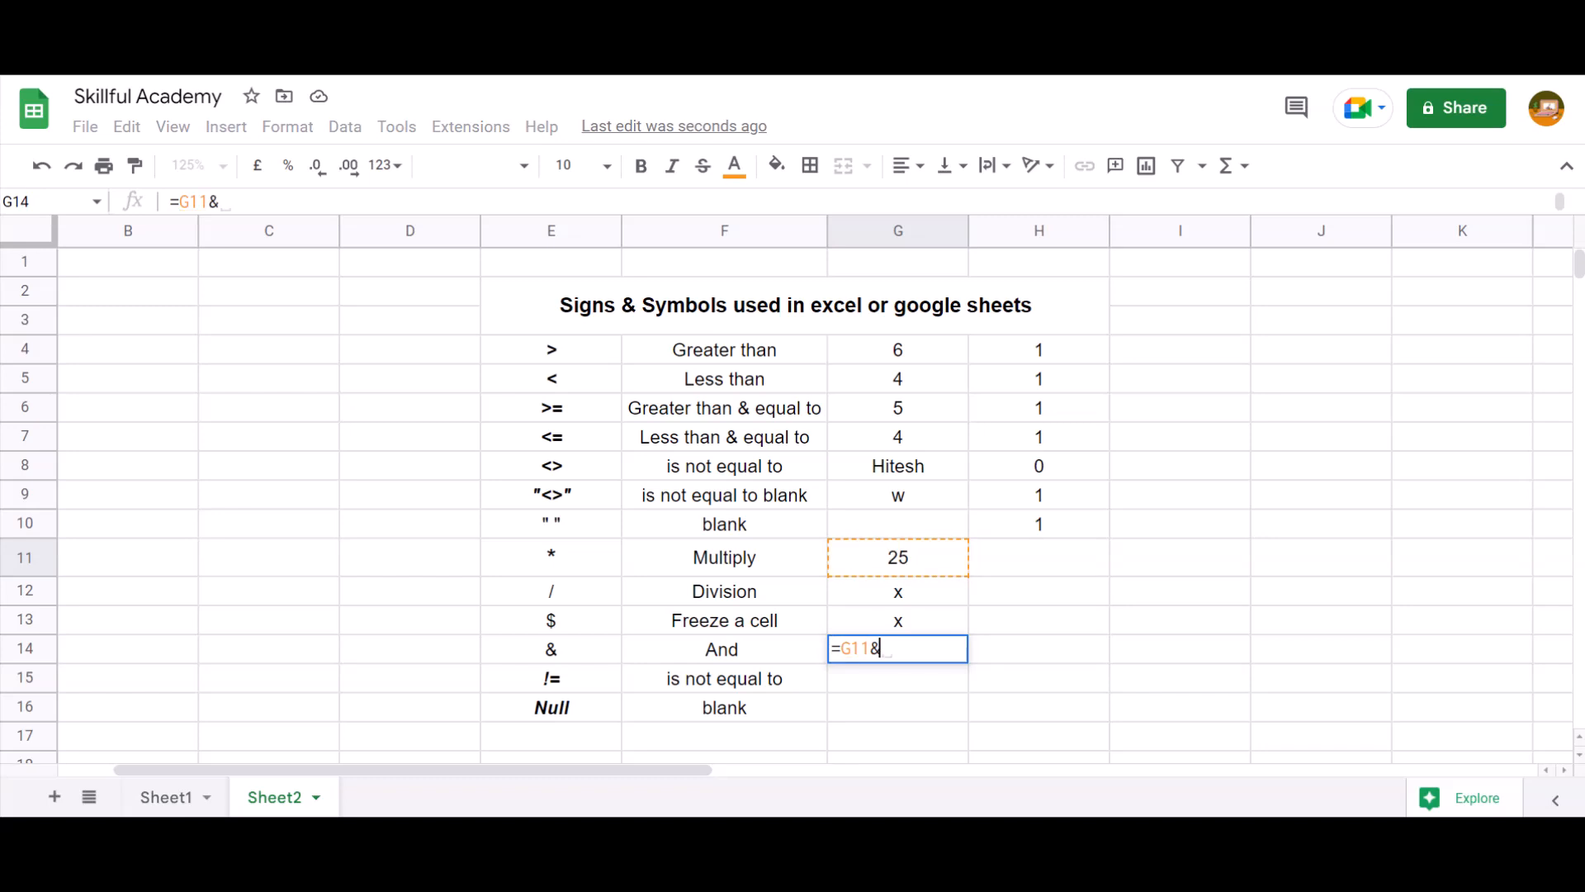
key("Up")
key("Up")
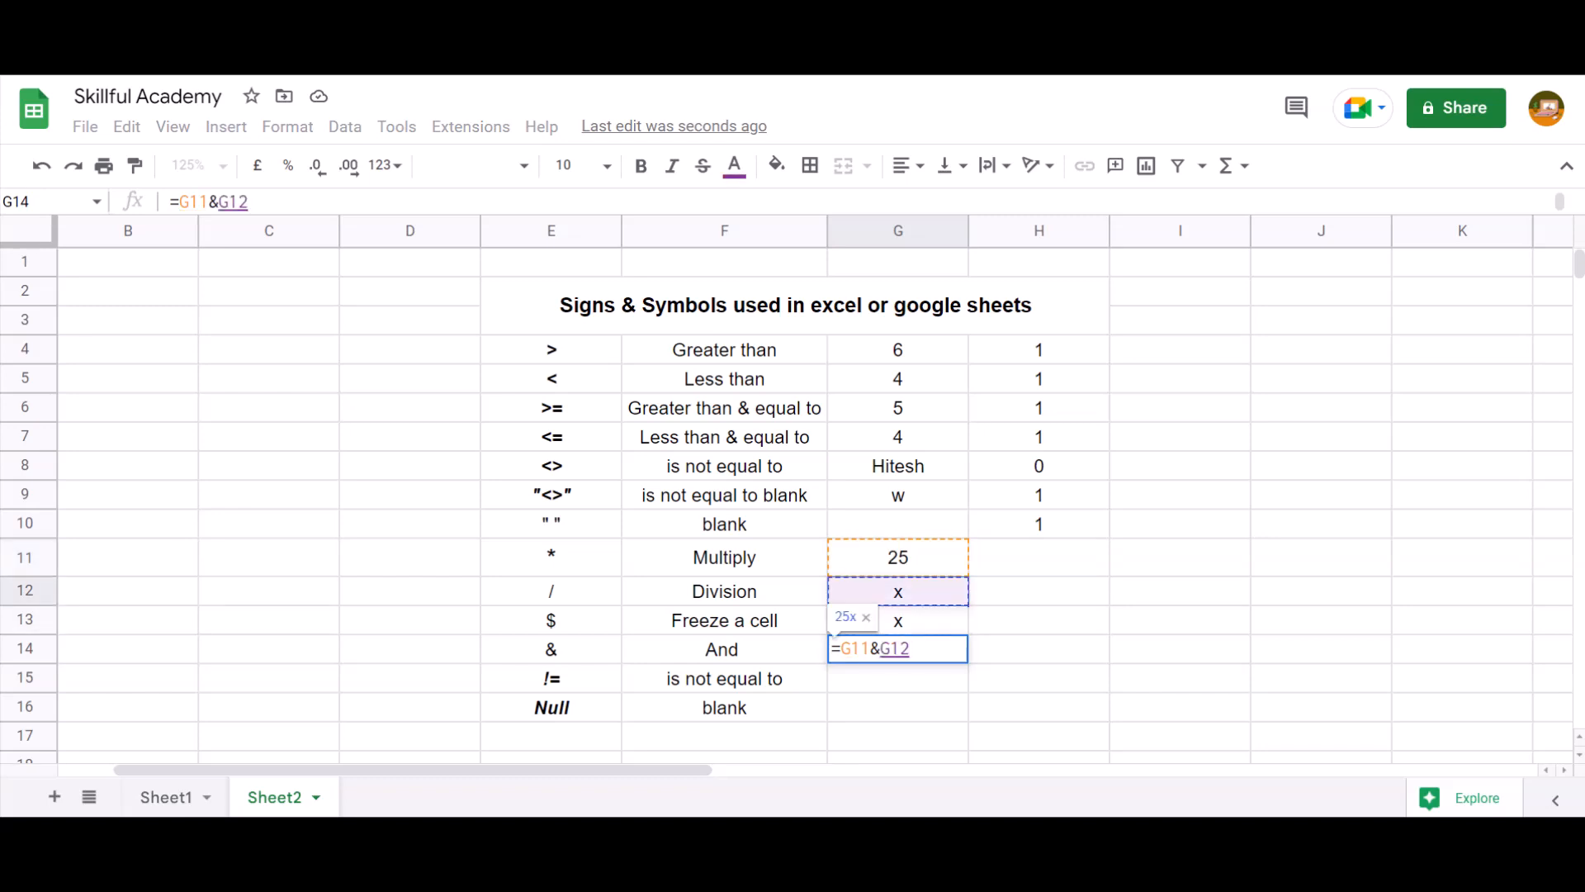
key("Return")
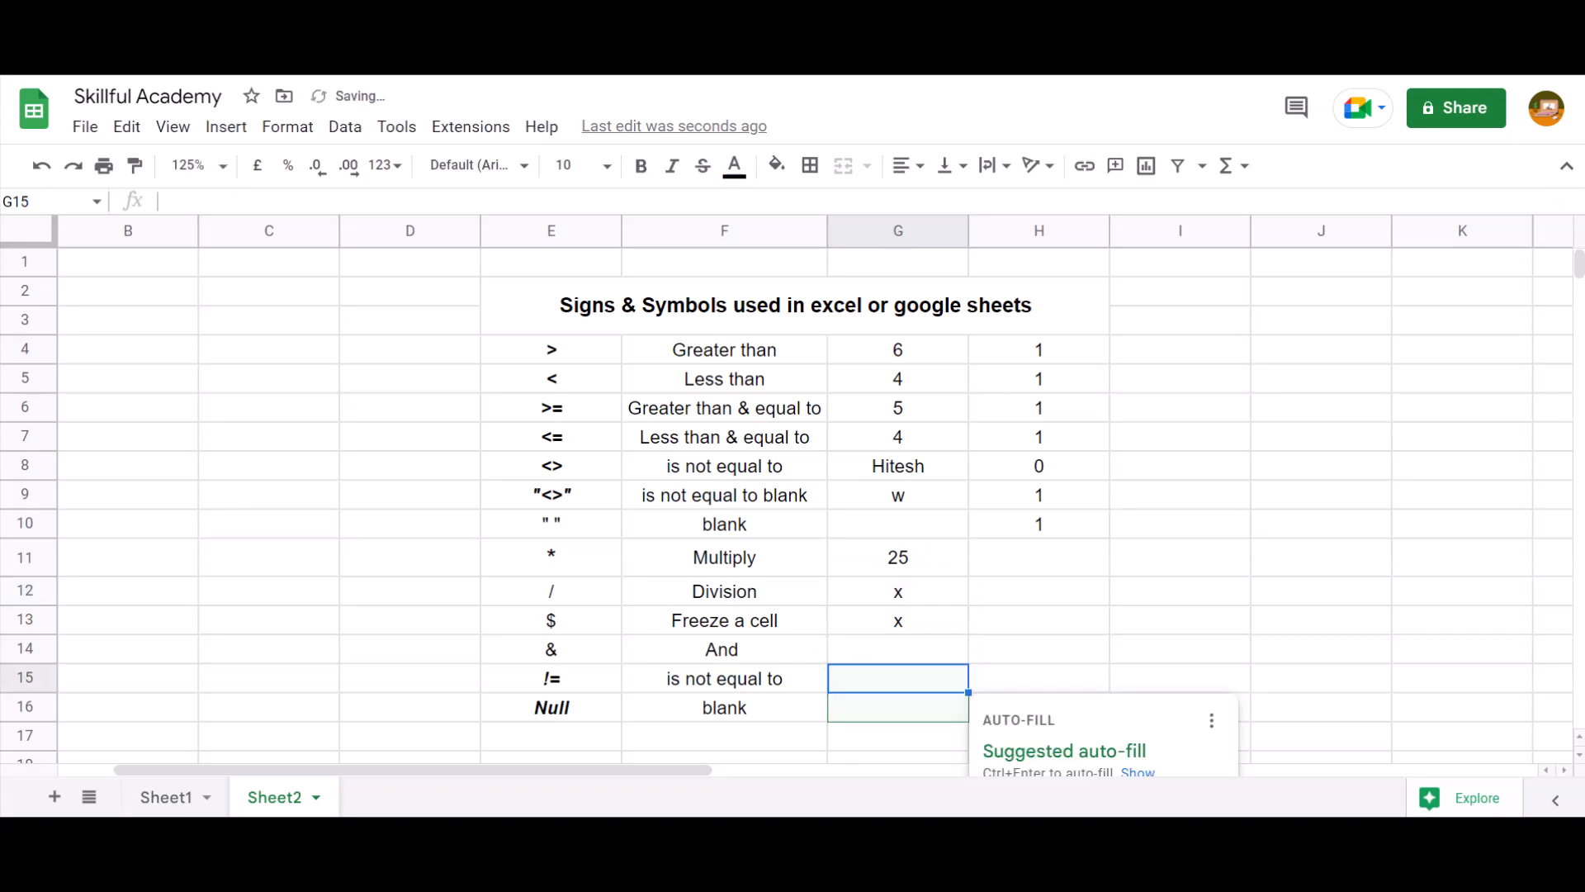
Center the joined text horizontally in G14, the & symbol's example cell
key("Up")
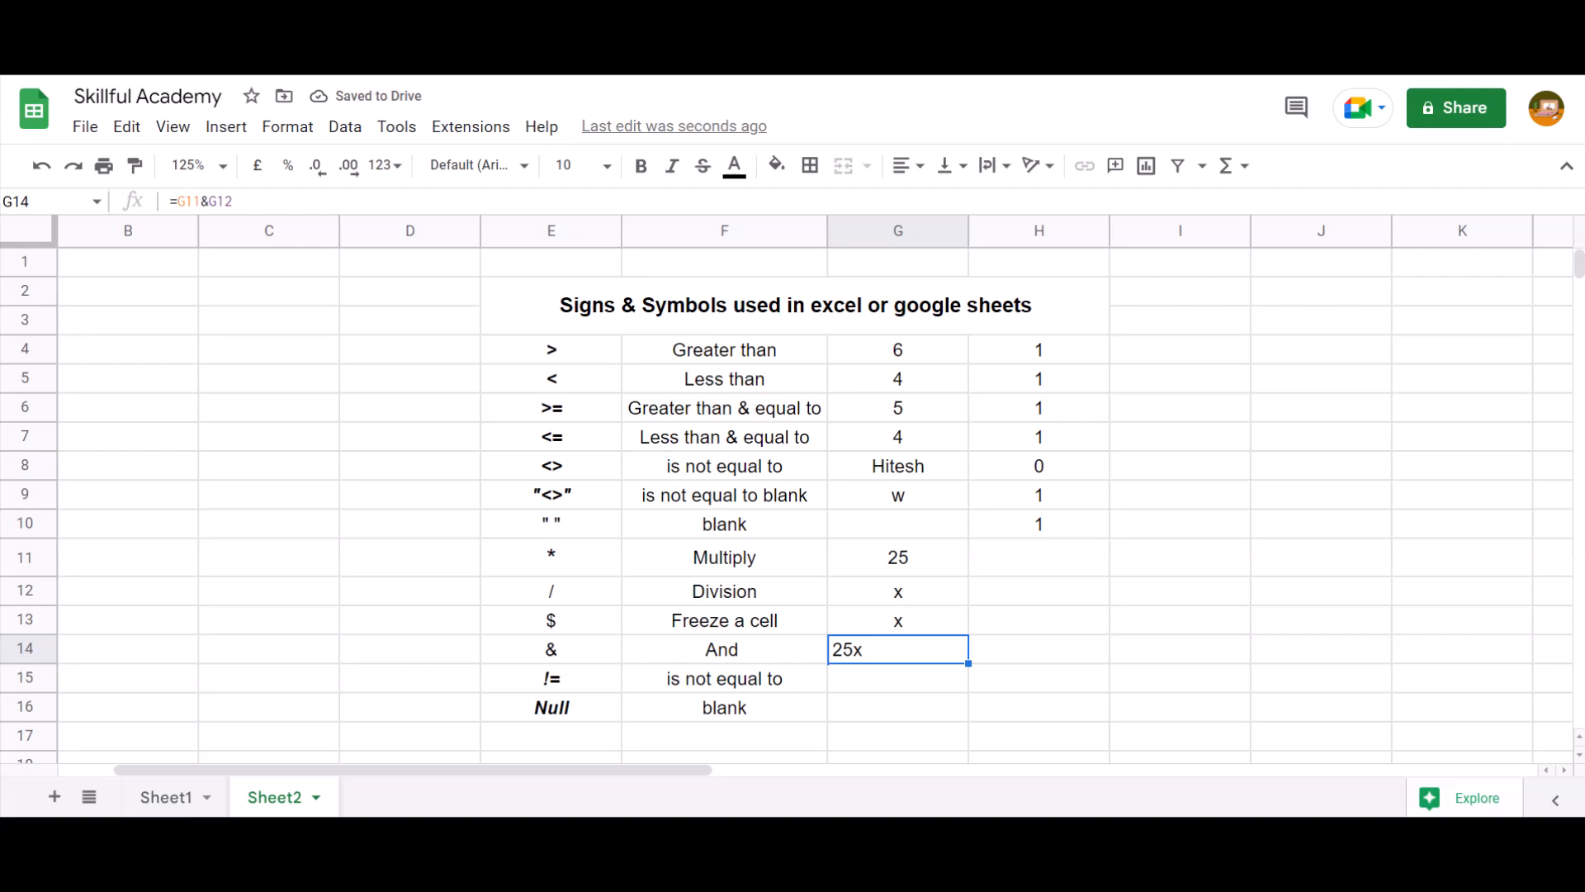
key("alt+h")
key("a")
key("c")
Extend the joining formula in G14 with the greater-than sample value, making it =G11&G12&G4
key("F2")
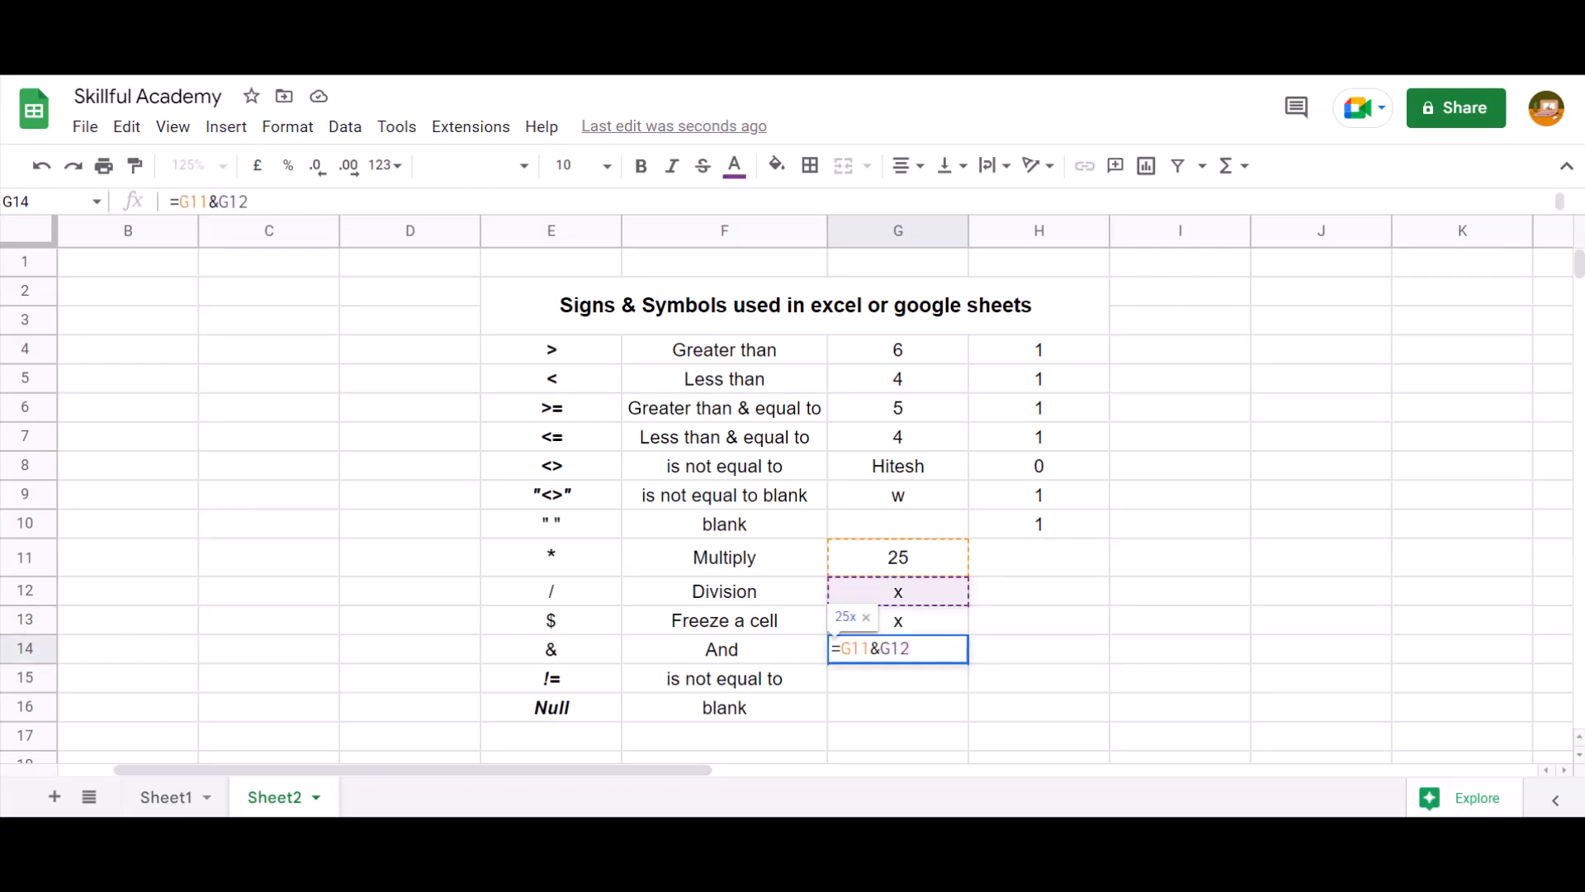
type("&")
key("Up")
key("Up")
key("Up")
key("Up")
key("Up")
key("Up")
key("Up")
key("Up")
key("Up")
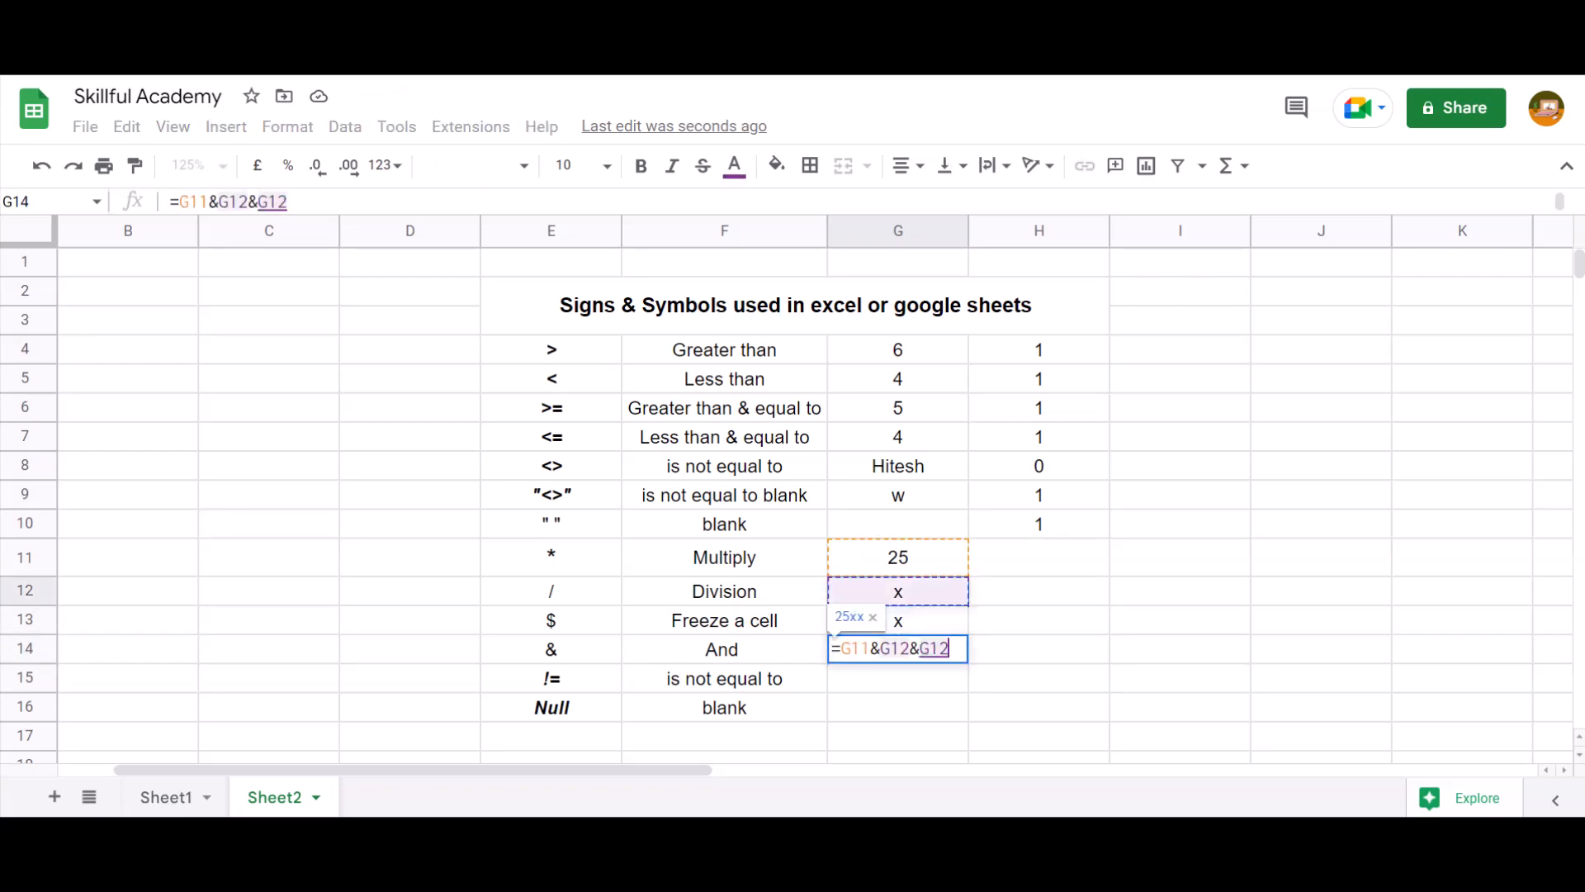
key("Up")
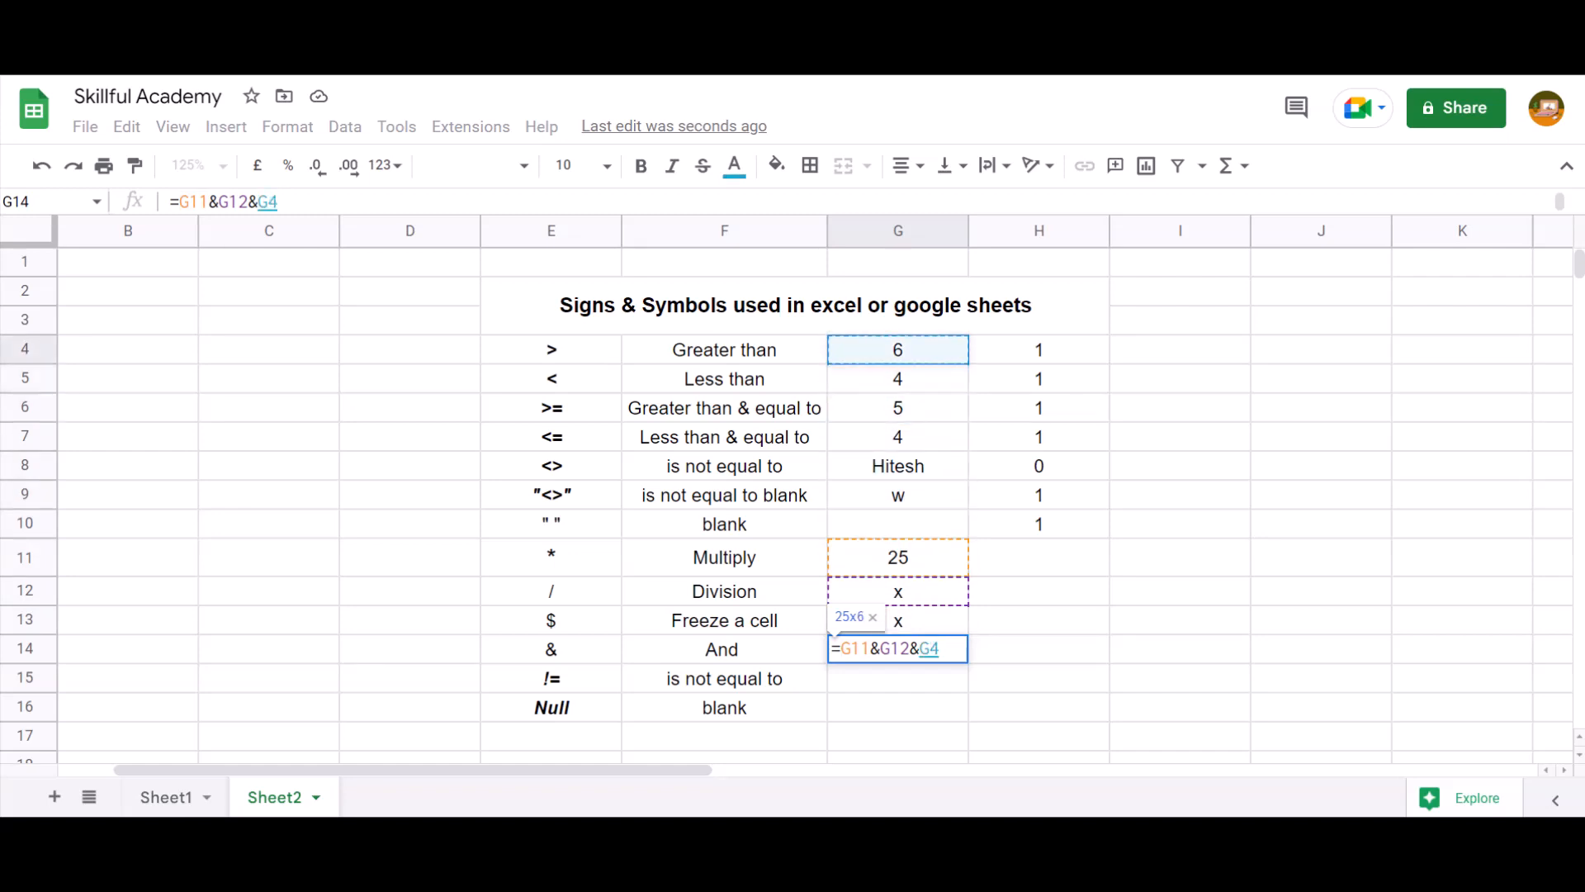
key("Return")
key("Up")
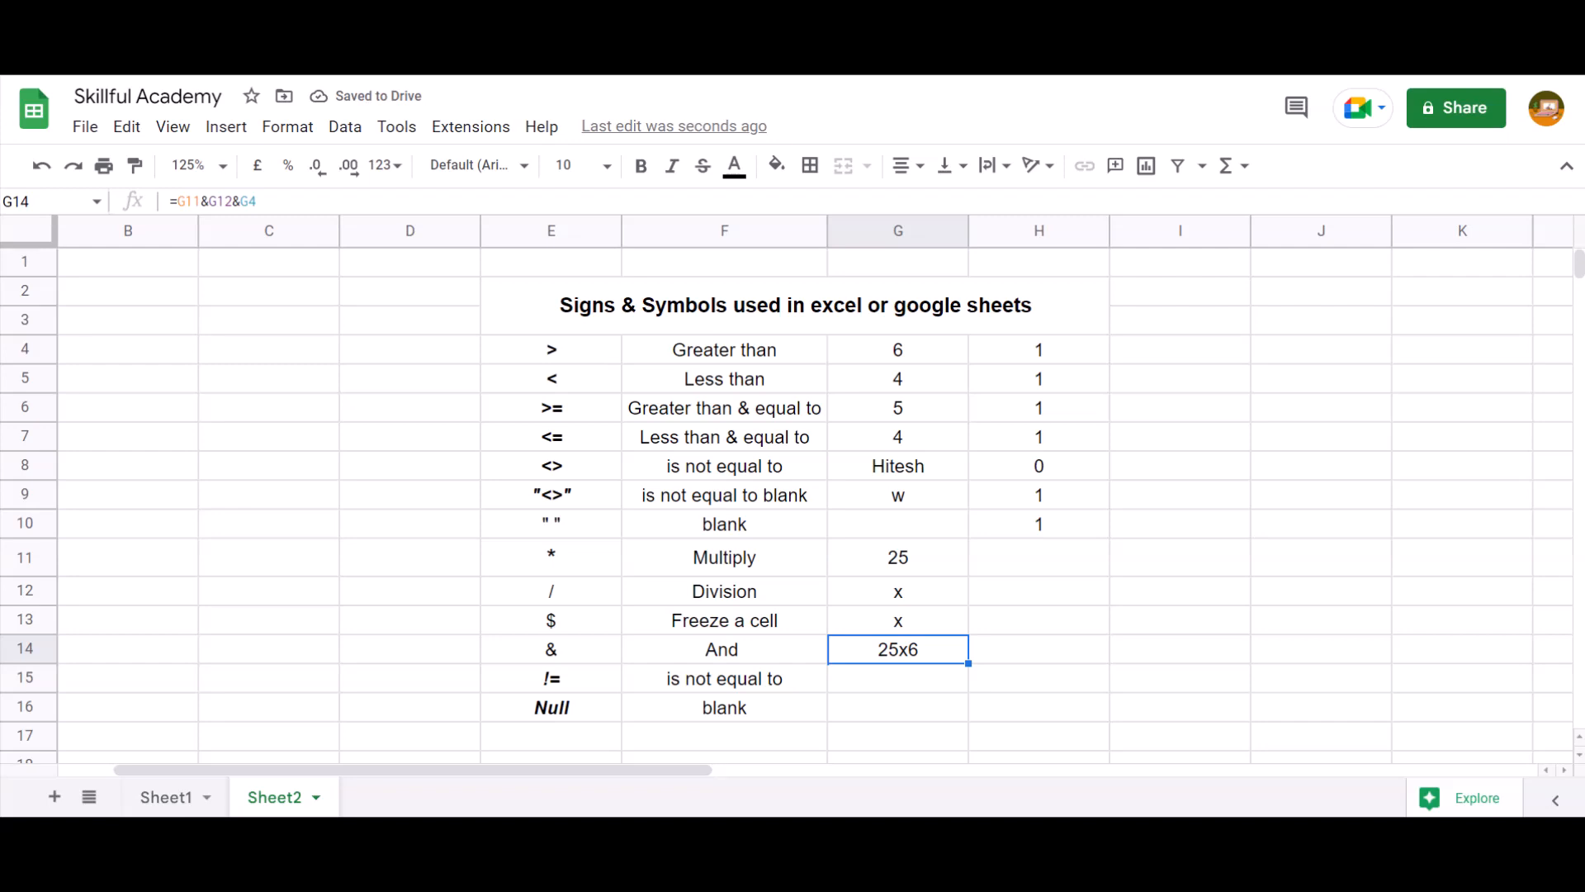
Inspect the & operators and cell references inside the G14 formula without changing it
key("F2")
key("Left")
key("Left")
key("Left")
key("Left")
key("Left")
key("Left")
key("Left")
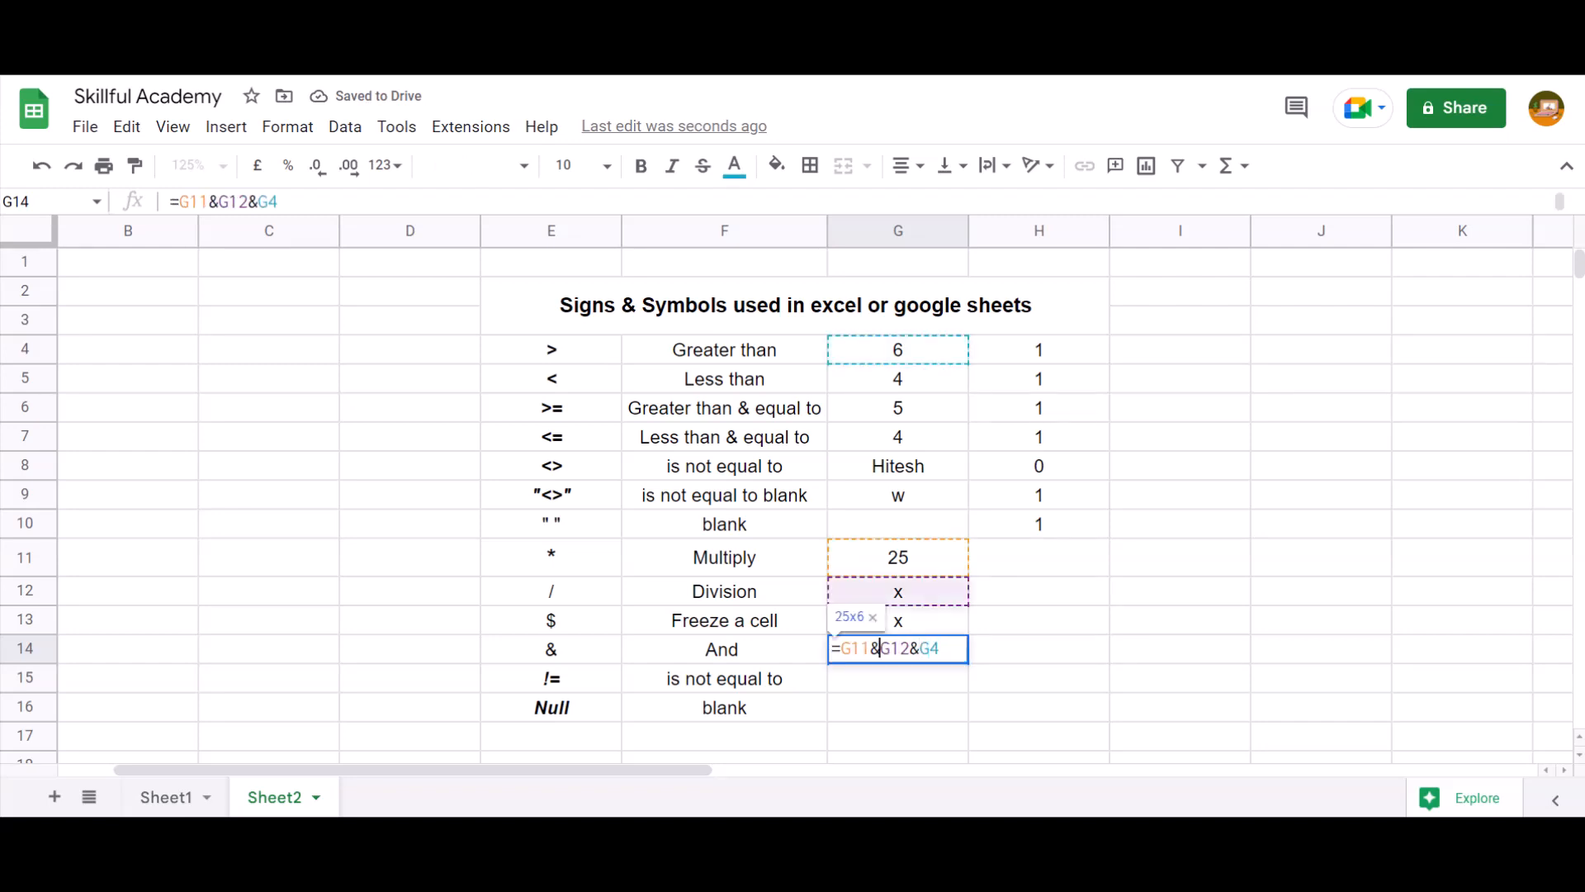
key("Right")
key("Right")
key("Right")
key("Right")
key("Right")
key("Right")
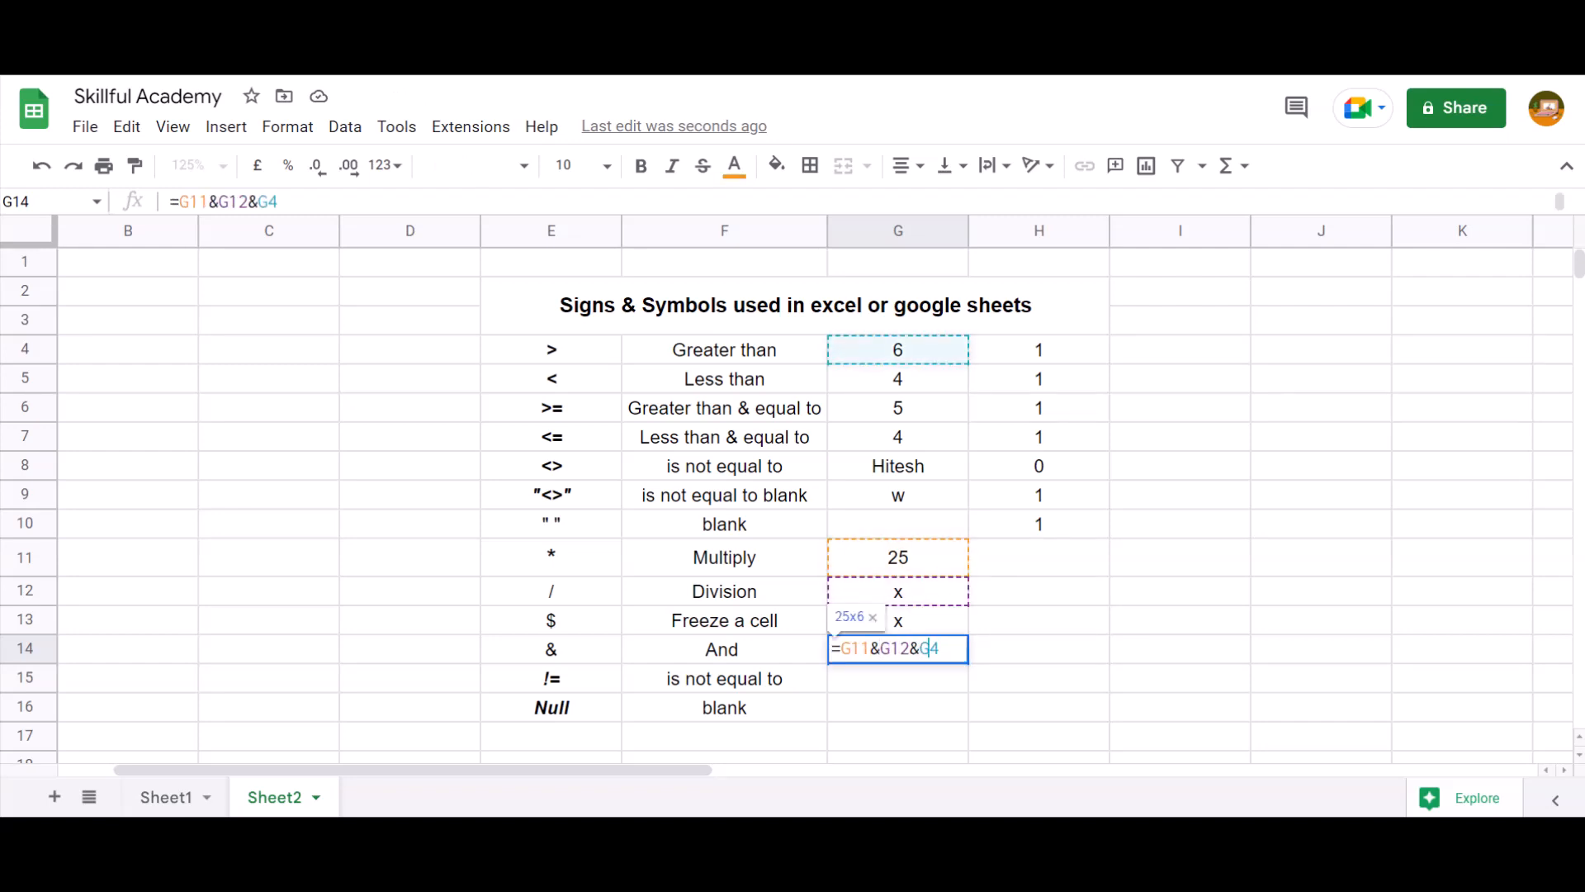
key("Return")
key("Up")
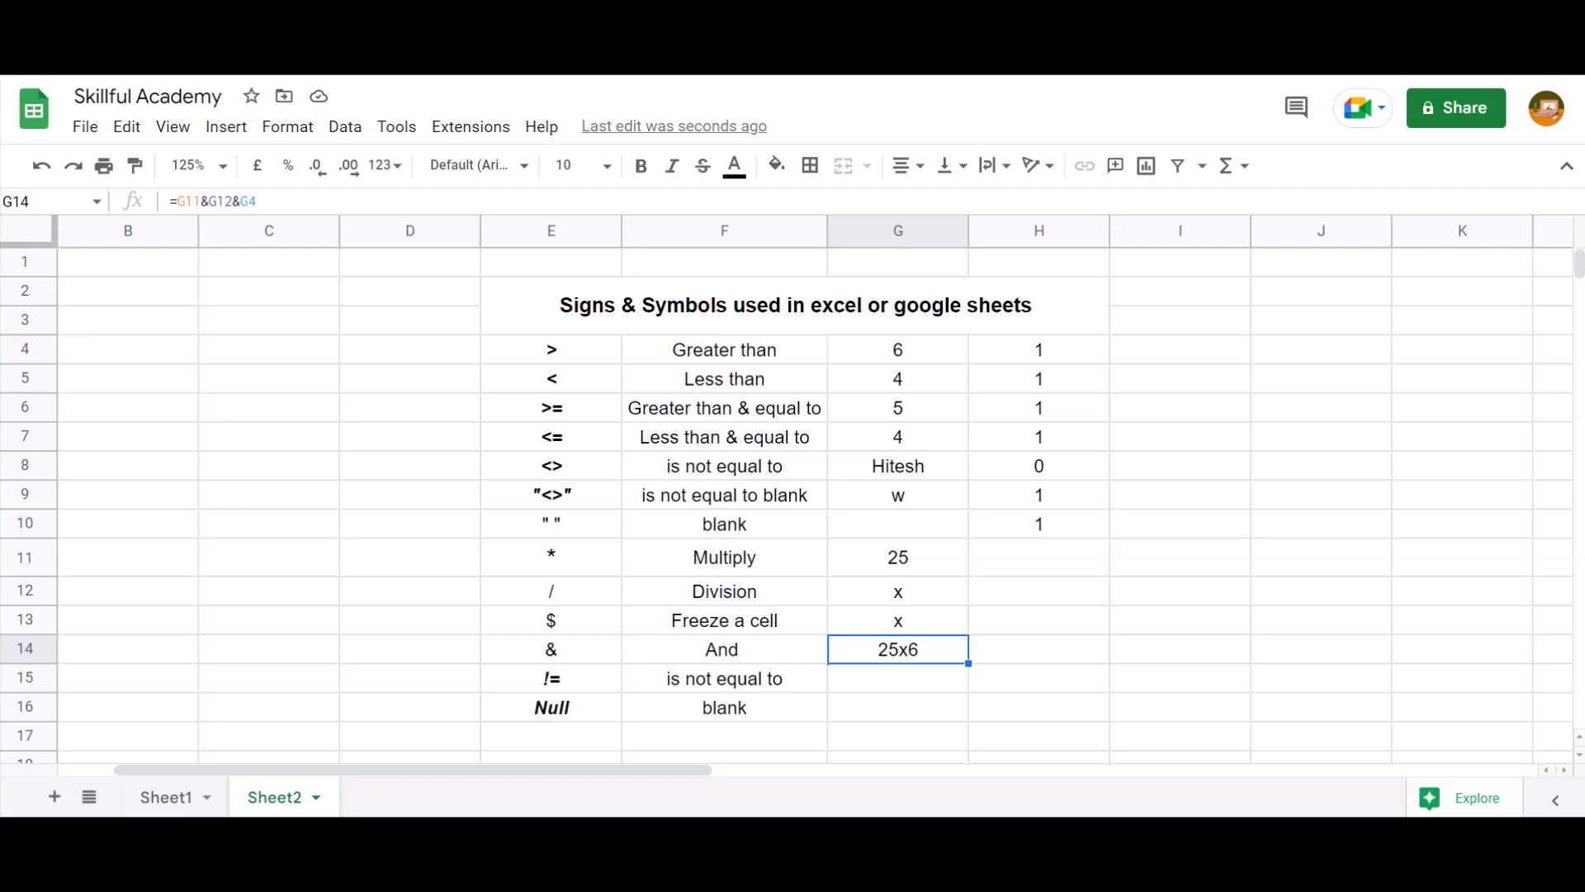
Examine the != and Null symbols with their meanings in E15:F16
key("Left")
key("Right")
key("Down")
key("Left")
key("shift+Down")
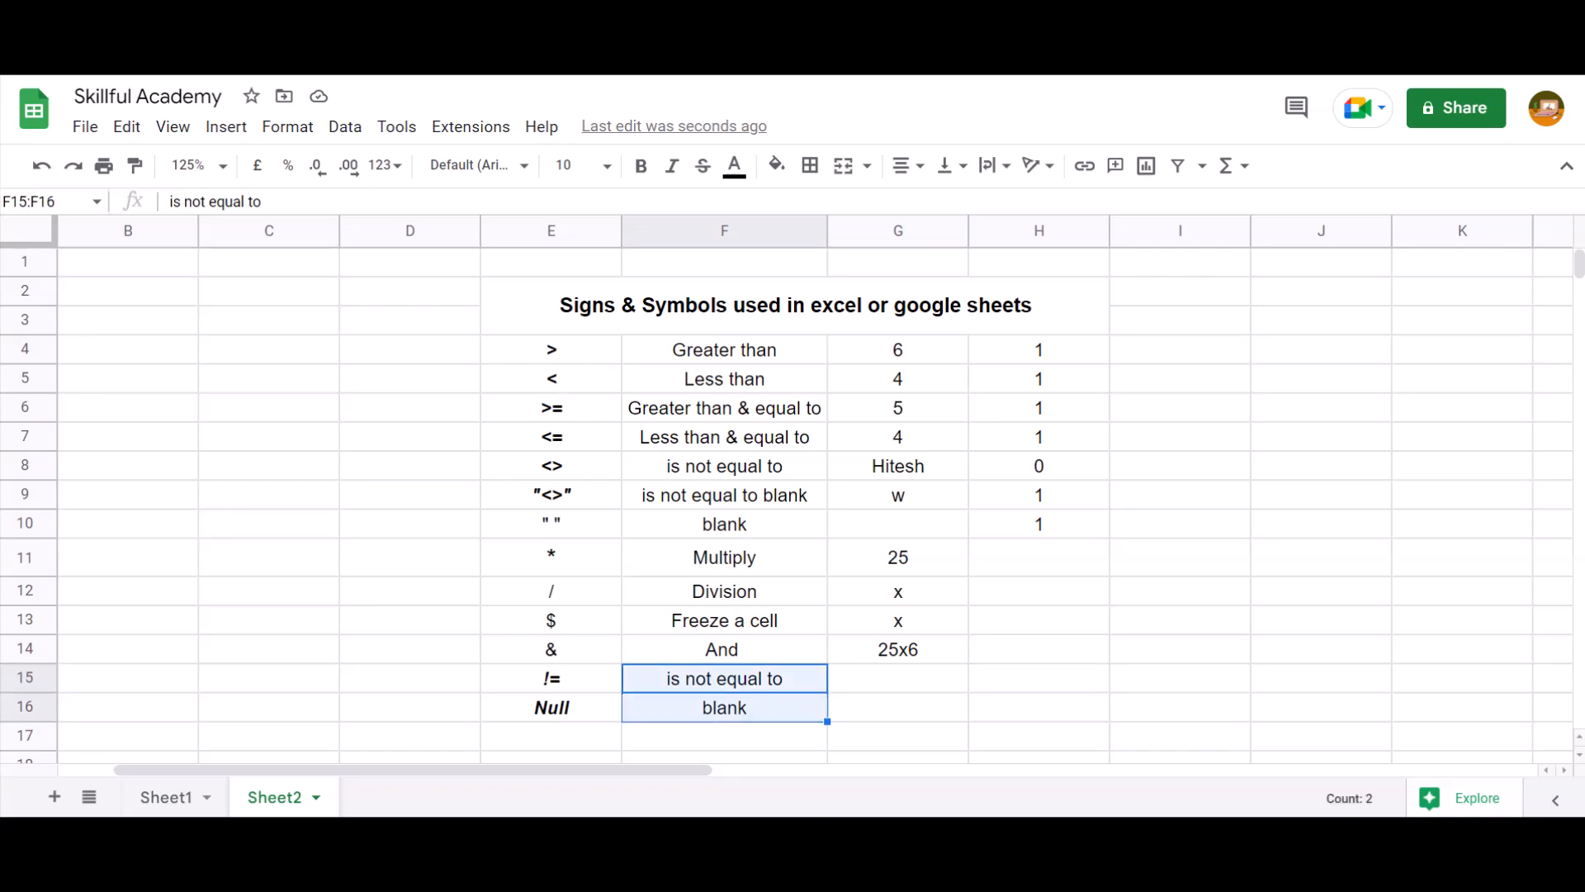
key("shift+Left")
key("Left")
key("shift+Down")
key("shift+Right")
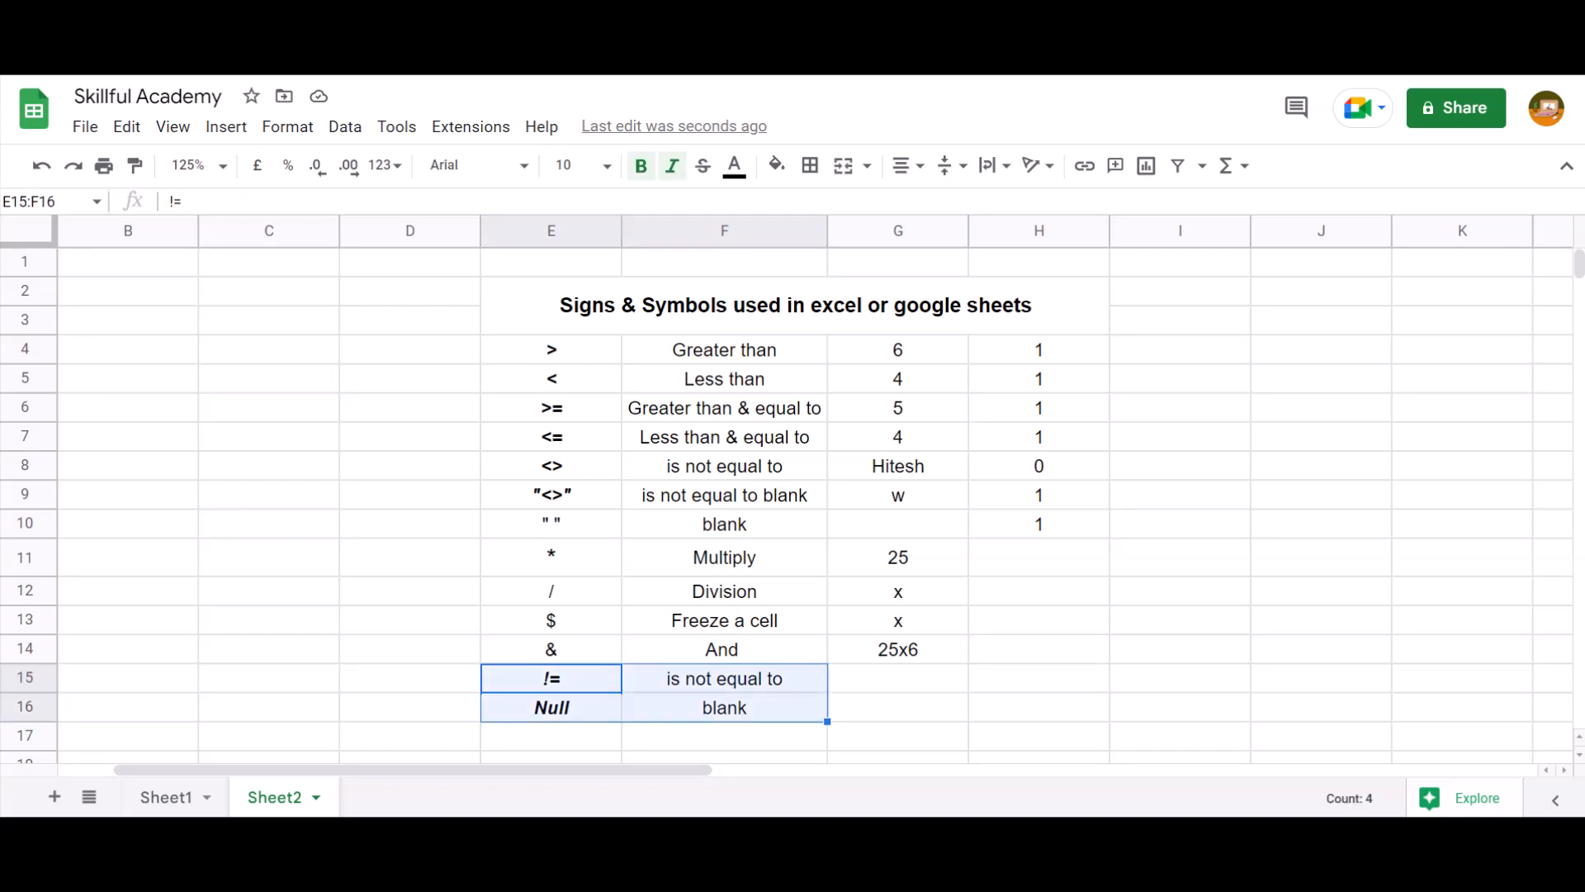
key("Return")
key("Tab")
key("Tab")
key("Tab")
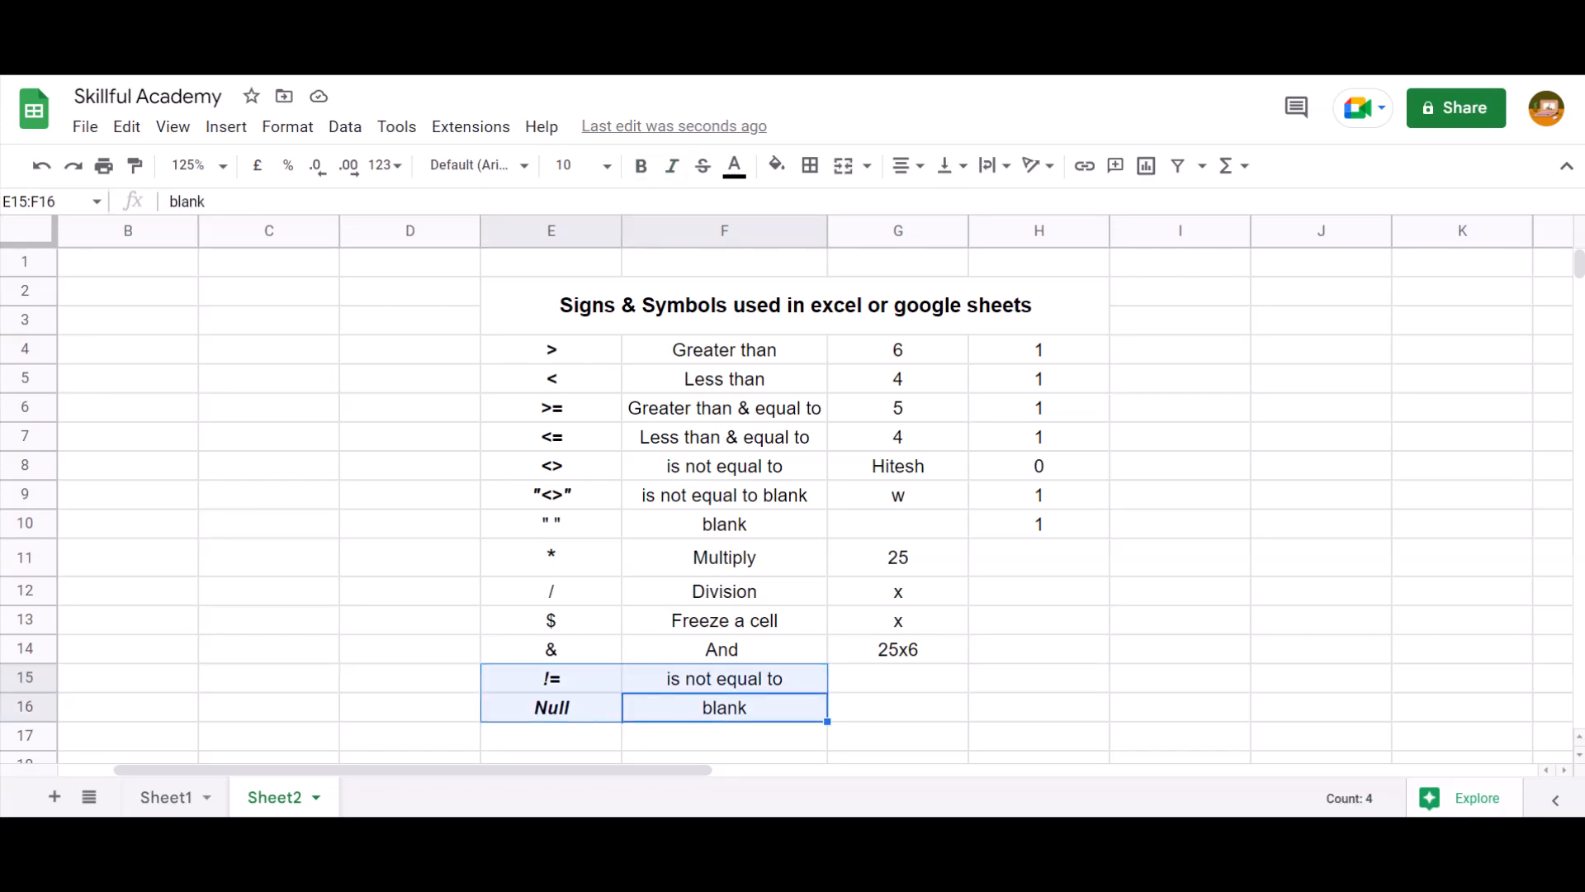
key("Tab")
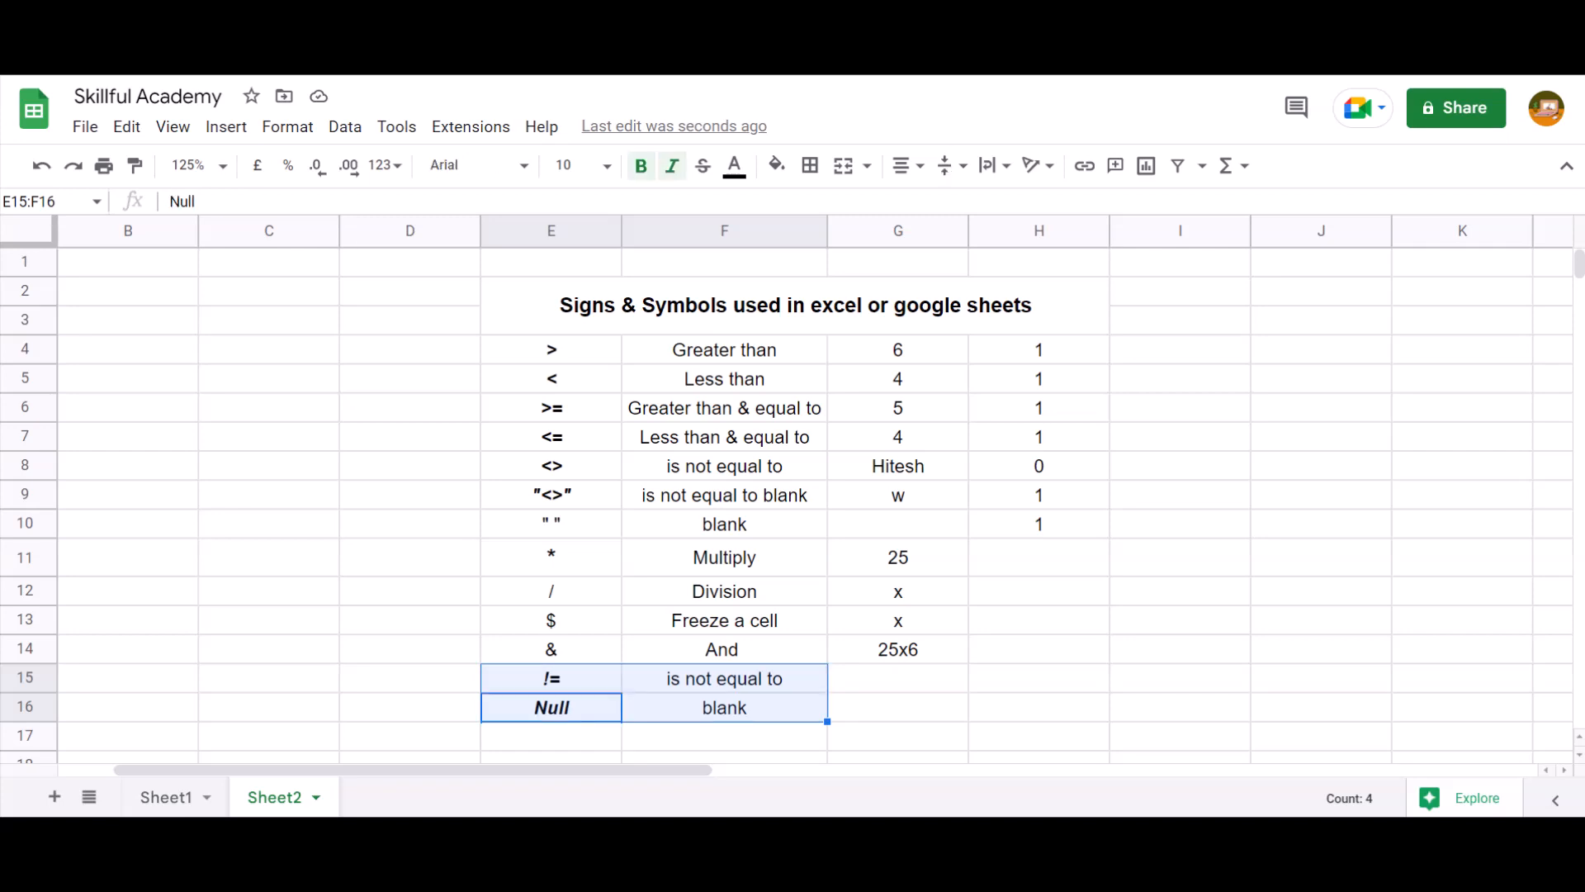
key("Tab")
key("Tab")
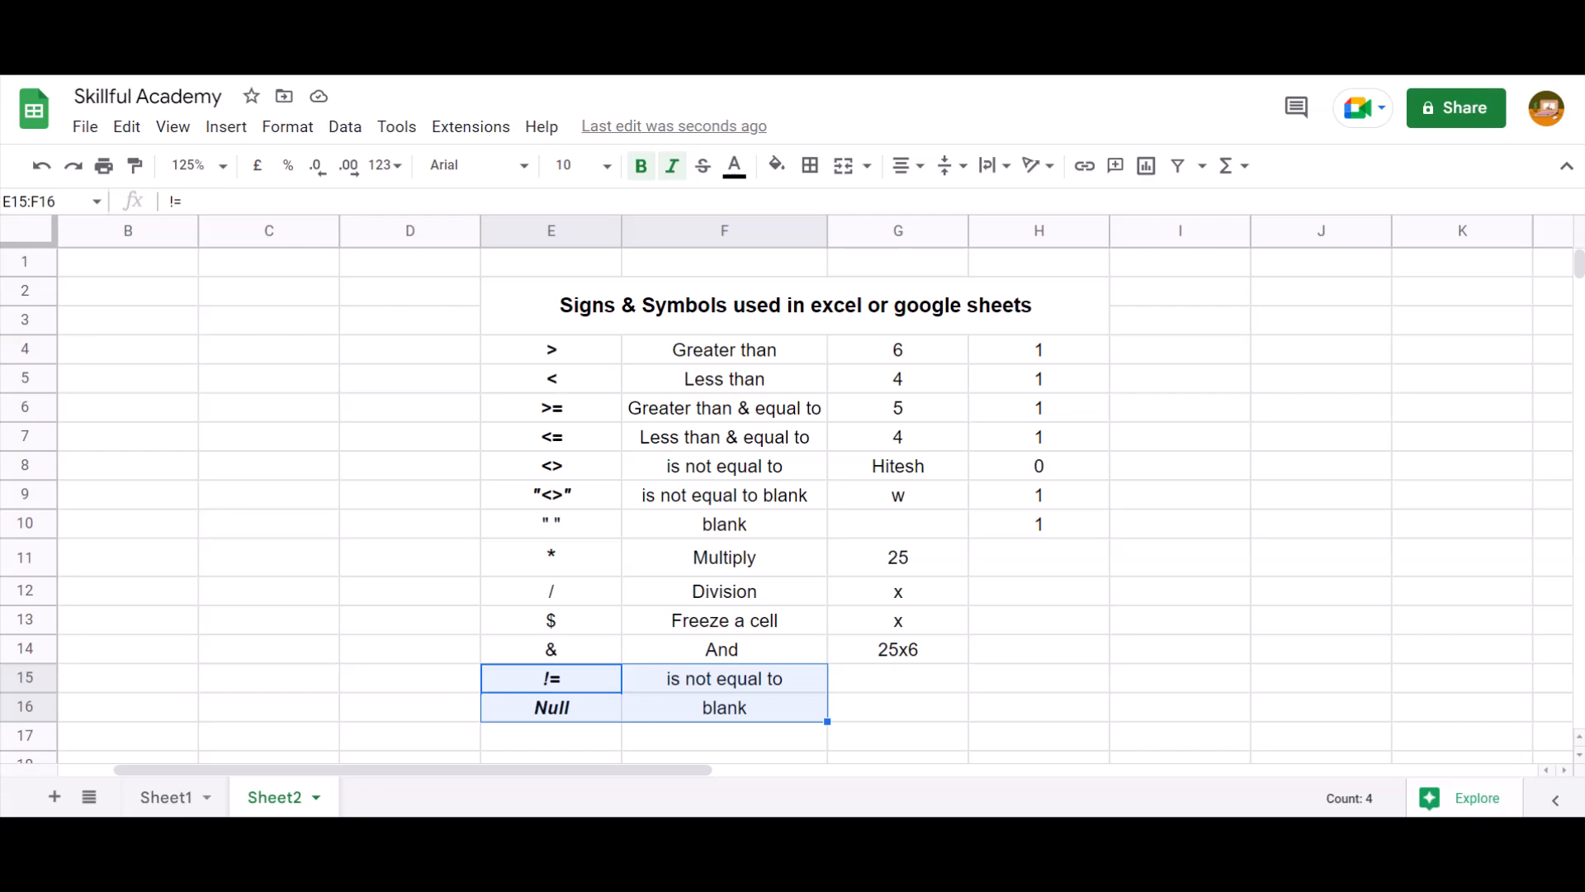
key("Right")
key("Right")
type("=quer")
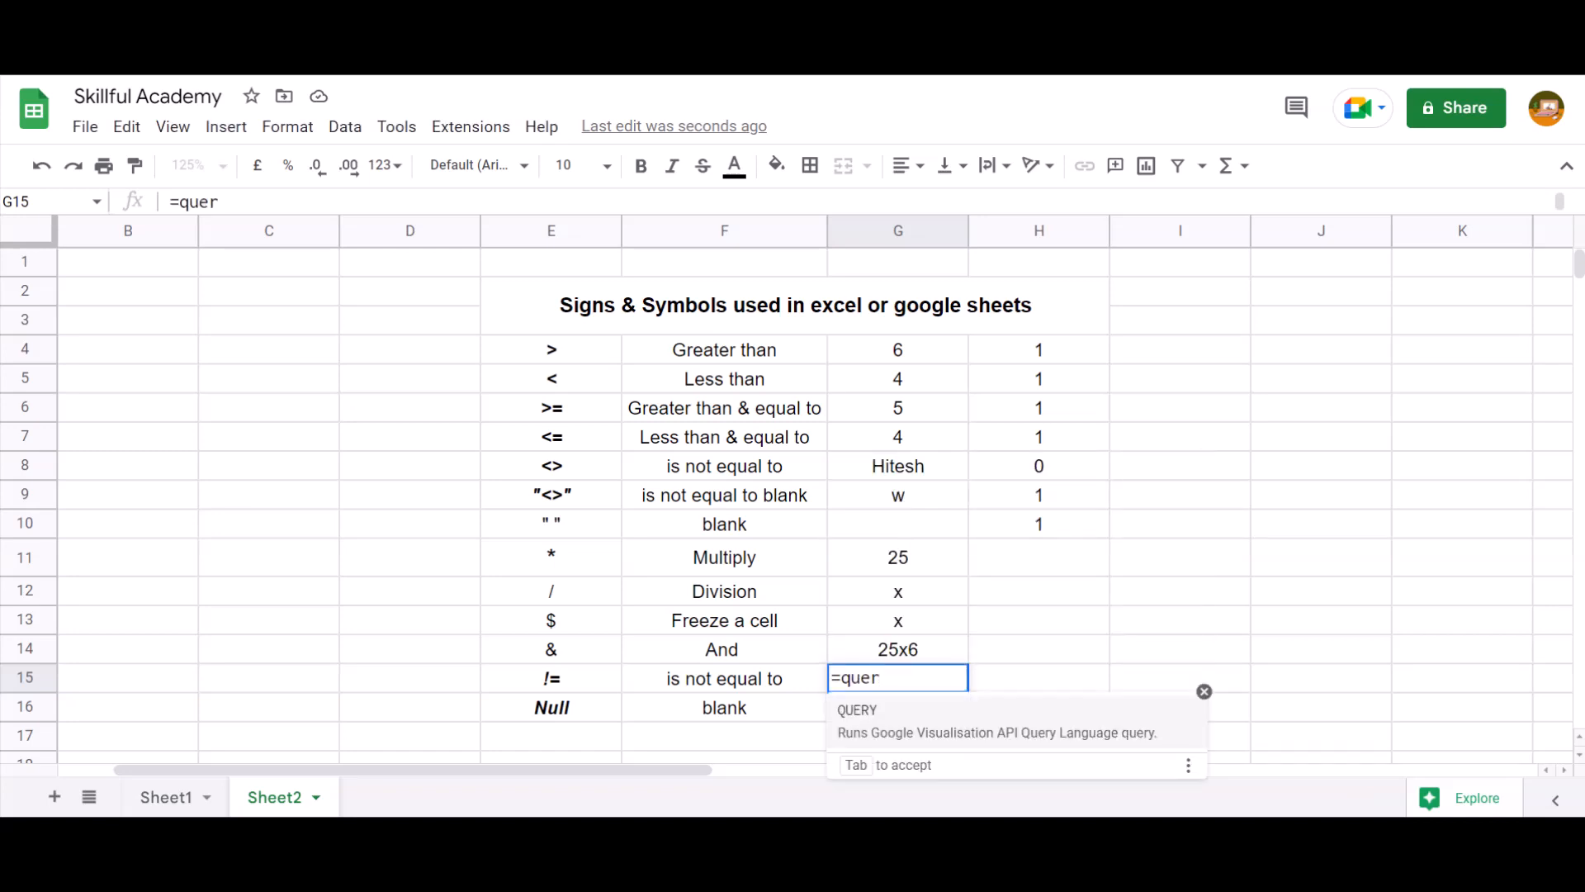
key("Escape")
key("Escape")
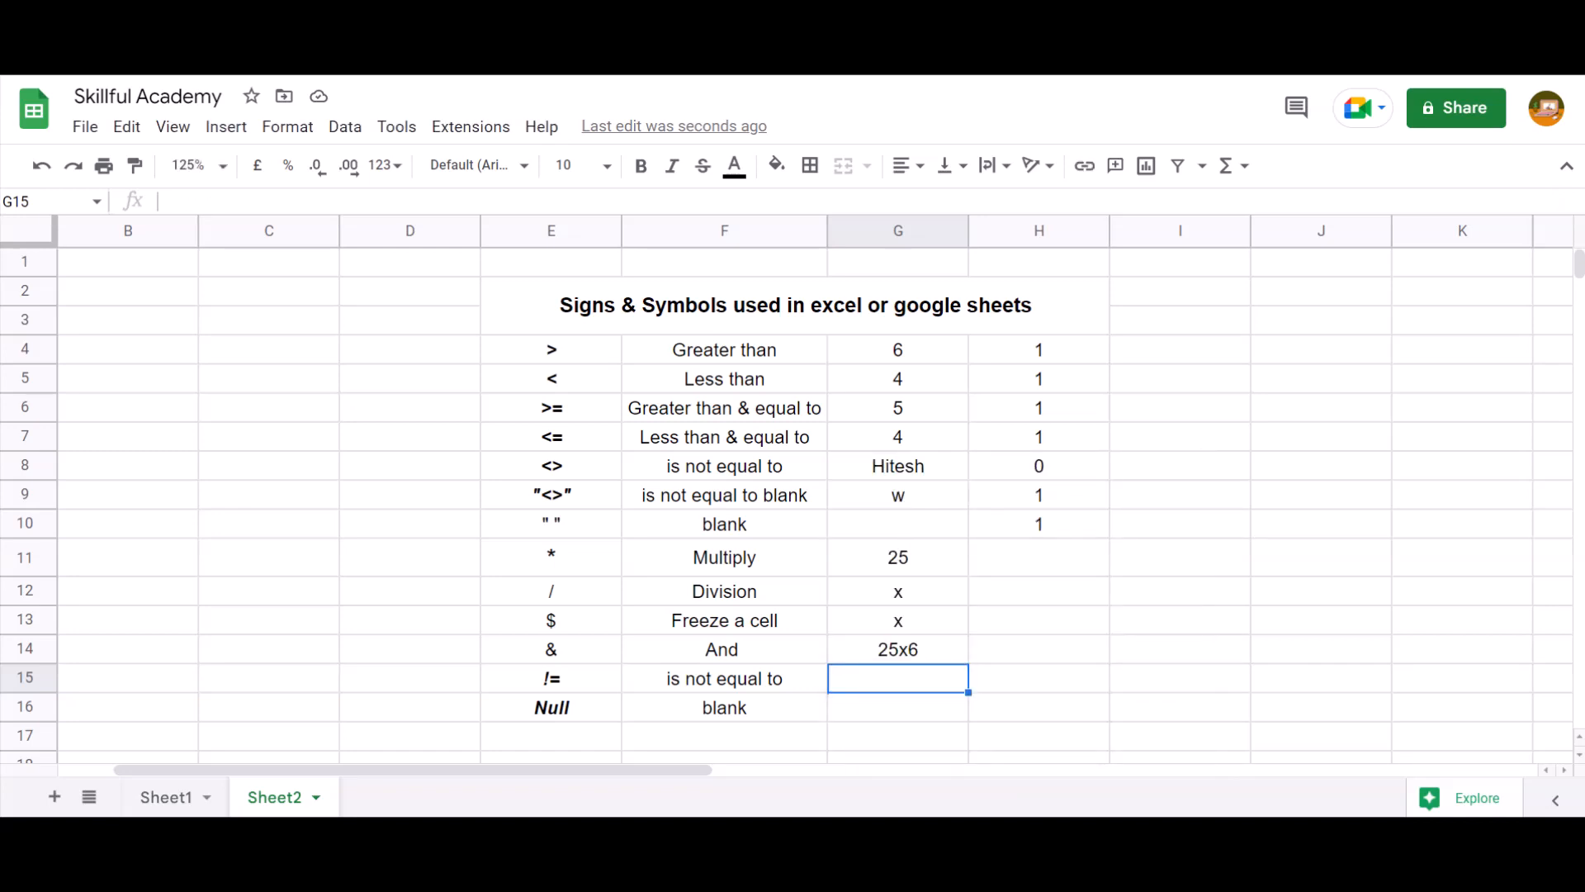
Review the $, != and Null symbols in column E and the meanings of the last two in F15:F16
key("Left")
key("Left")
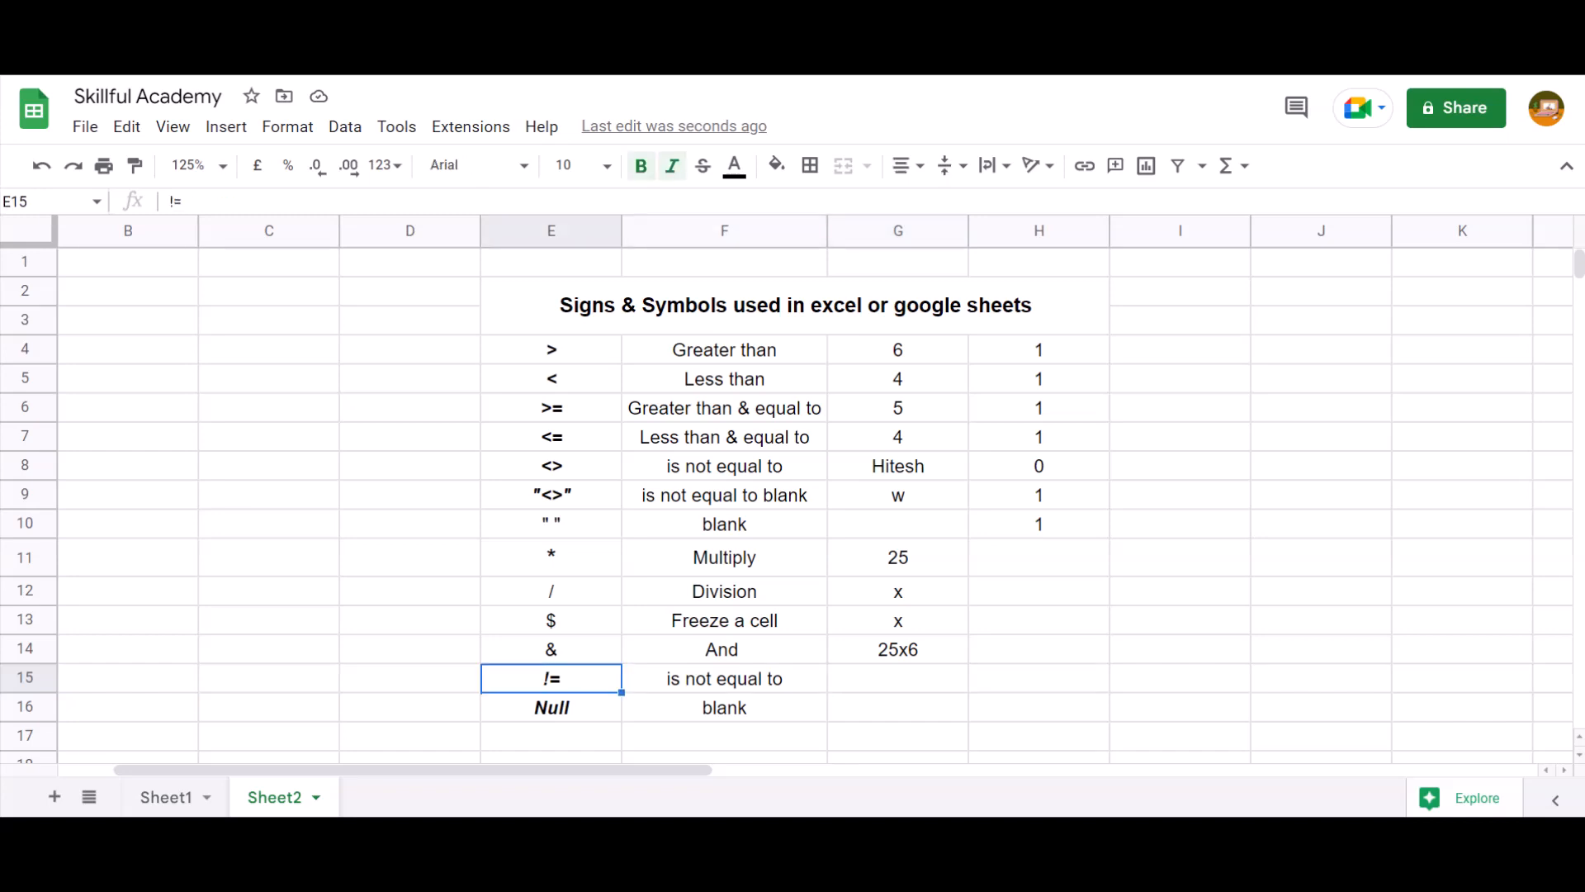
key("Up")
key("Up")
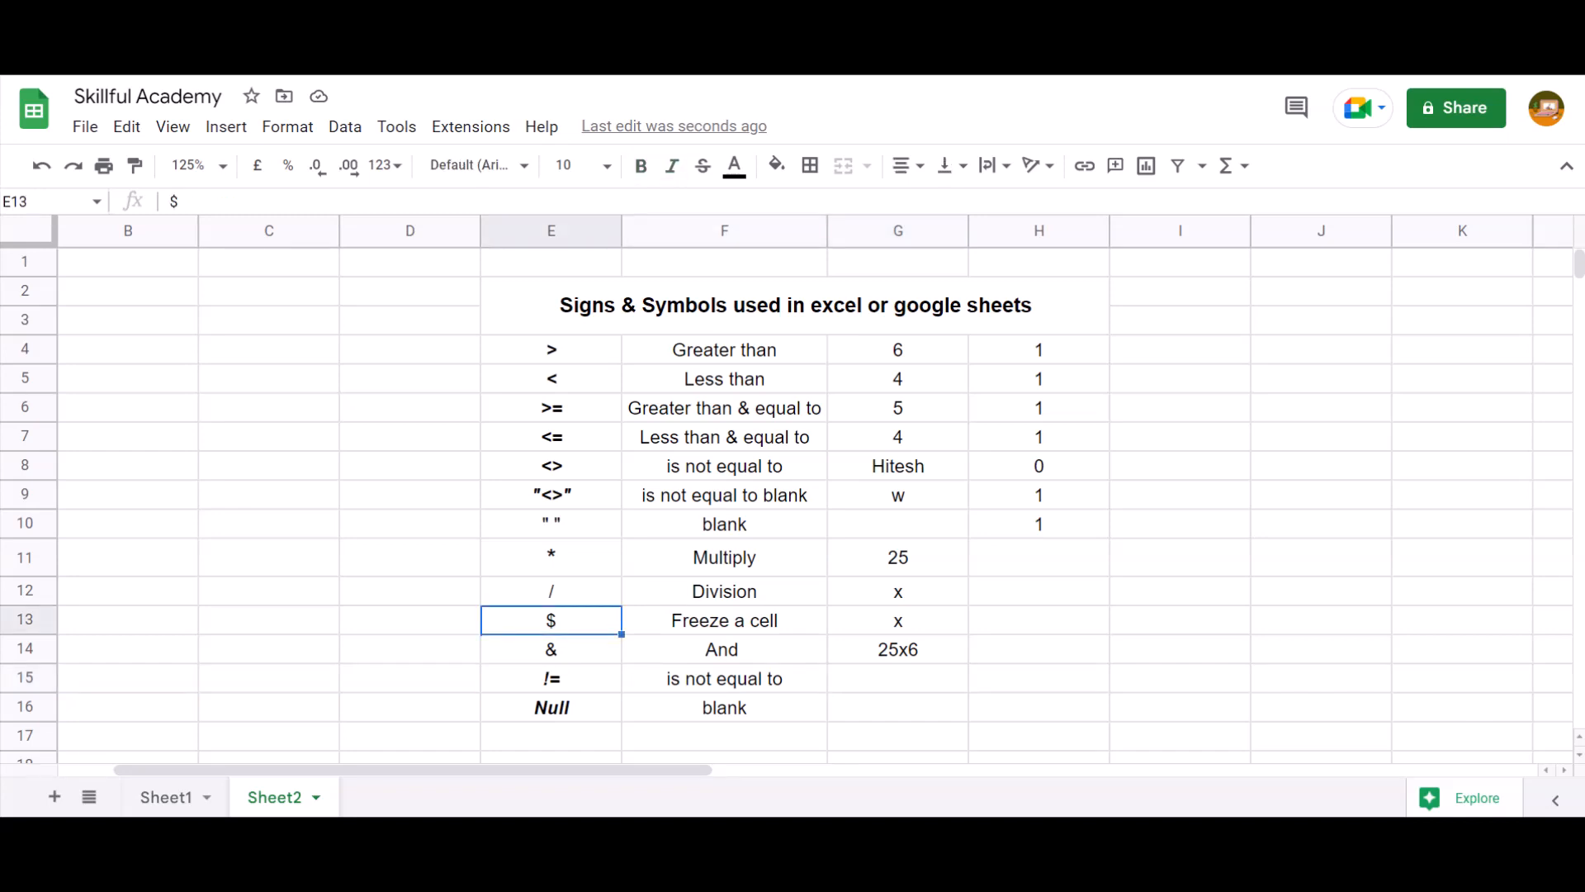
left_click(550, 678, "ctrl")
key("shift+Down")
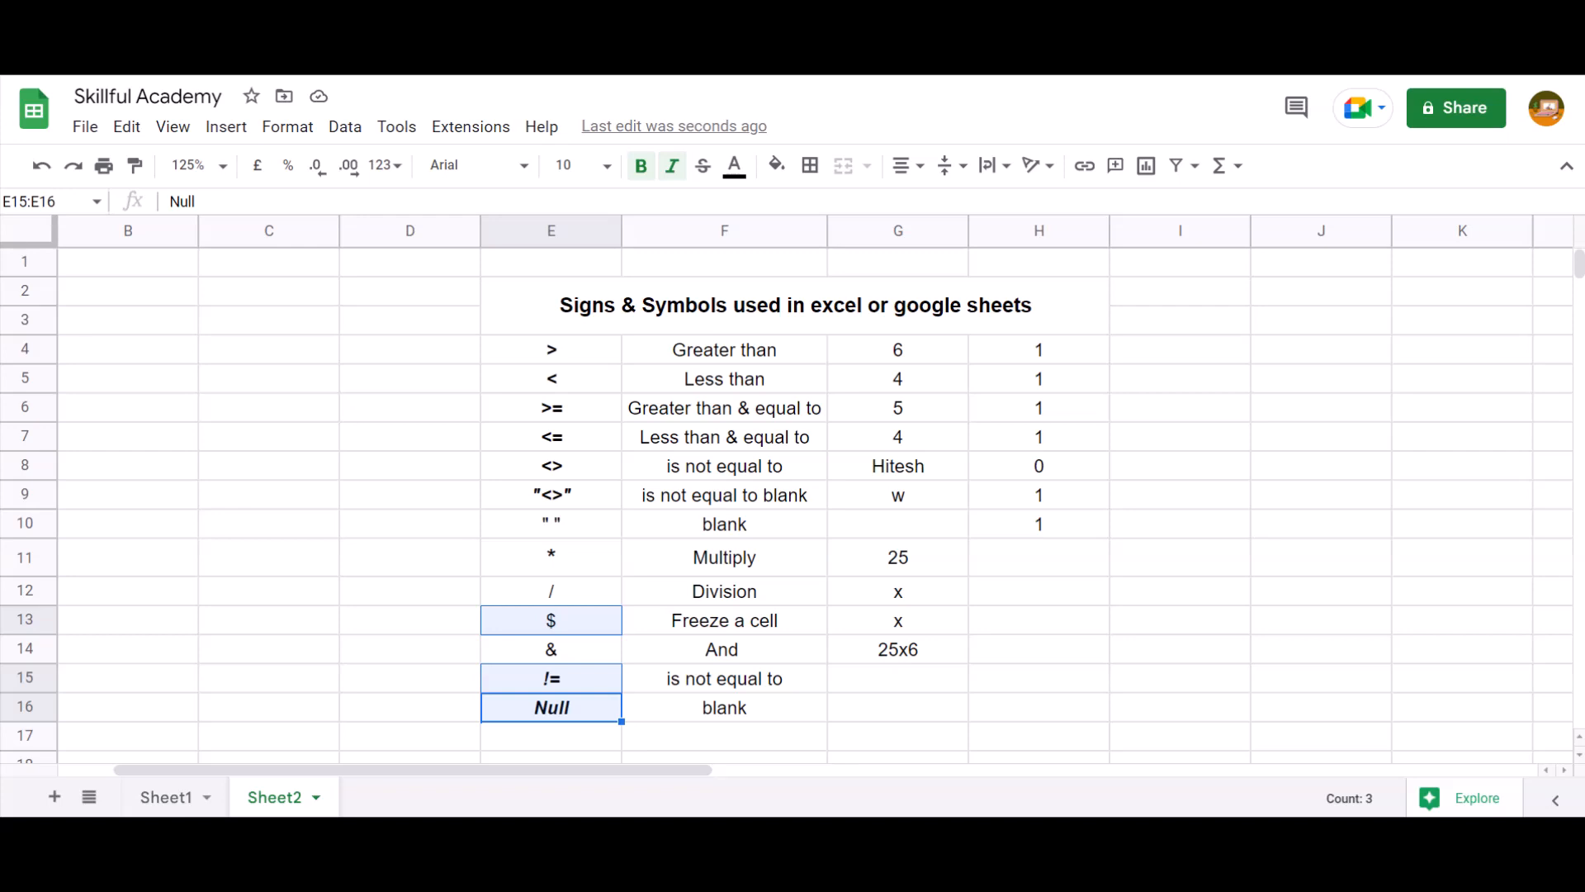
left_click(897, 679)
left_click(724, 678)
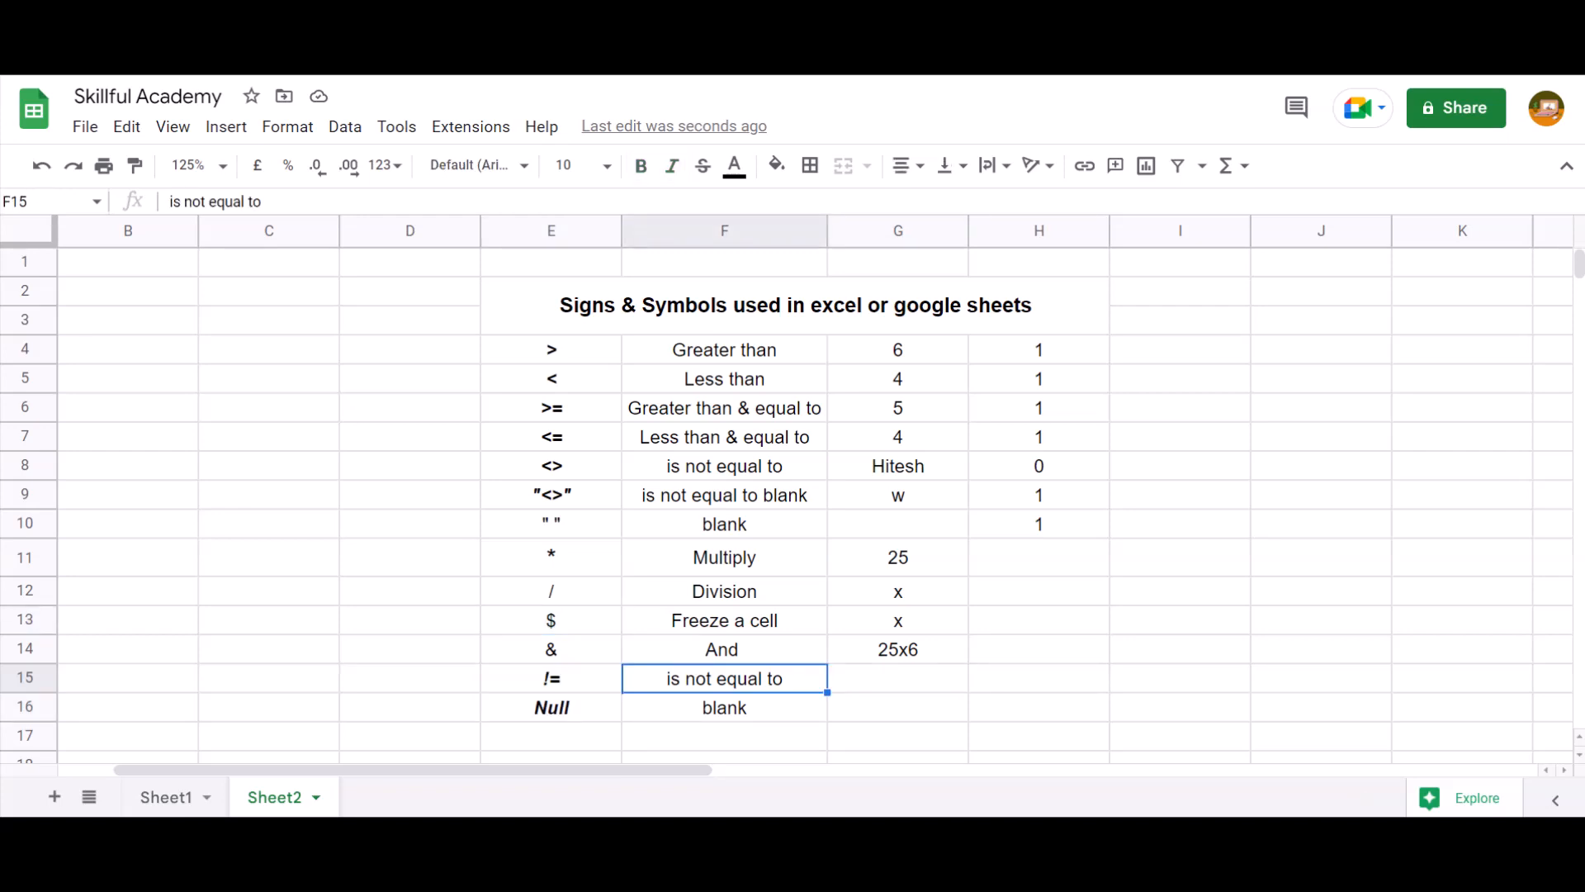
left_click(724, 707)
left_click(898, 679)
left_click(724, 679)
left_click(897, 679)
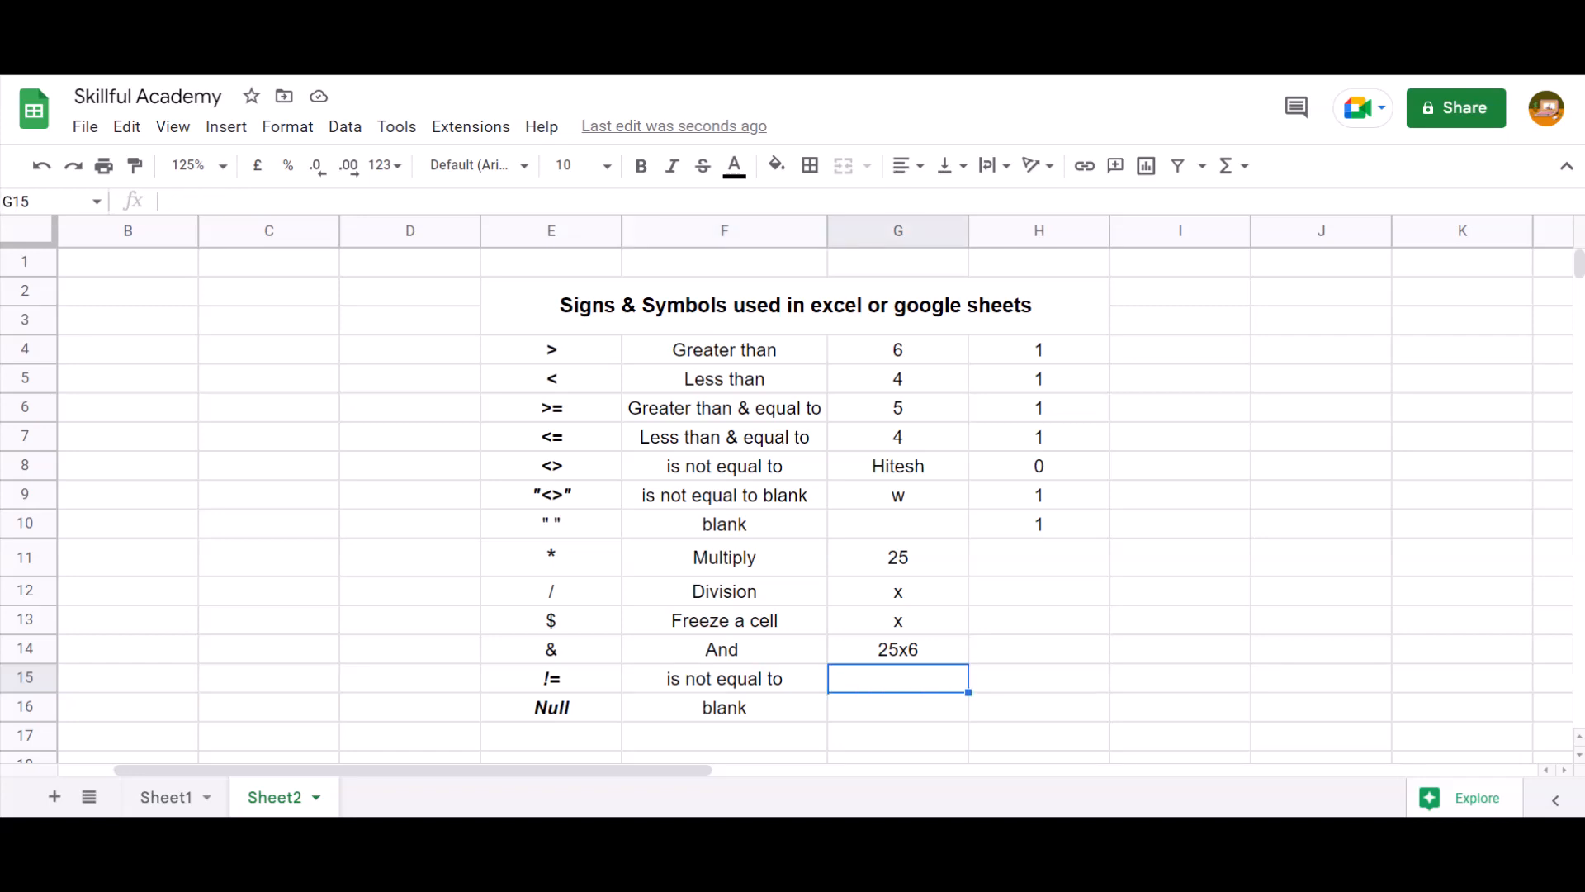
left_click(724, 679)
left_click(897, 678)
left_click(724, 678)
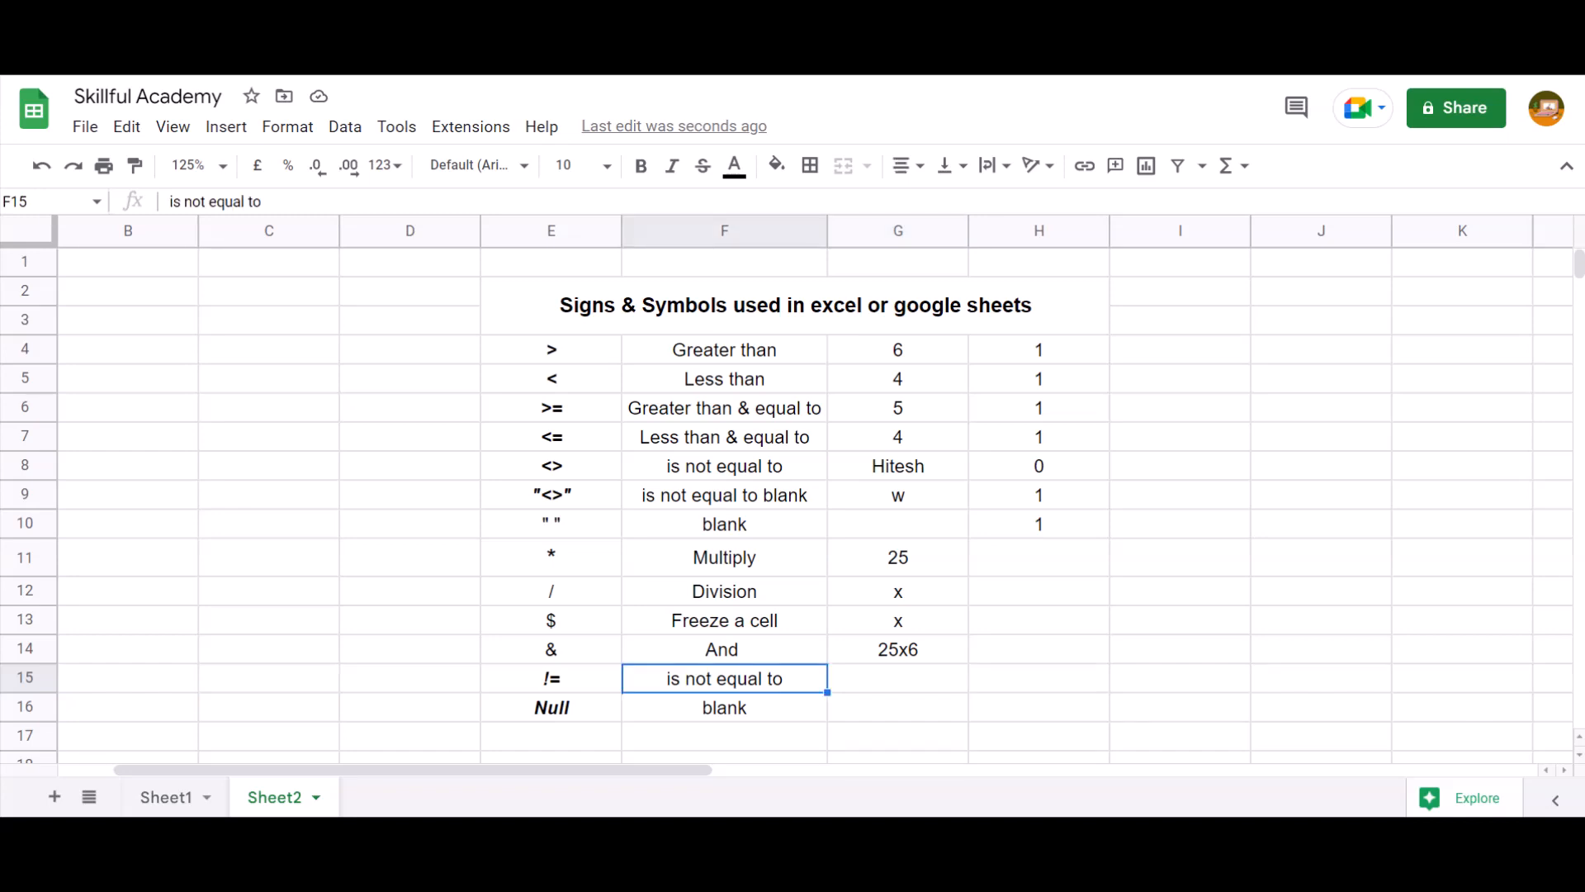
Compare the meaning of != in F15 with that of <> in F8, and check the Null row
left_click(724, 466, "ctrl")
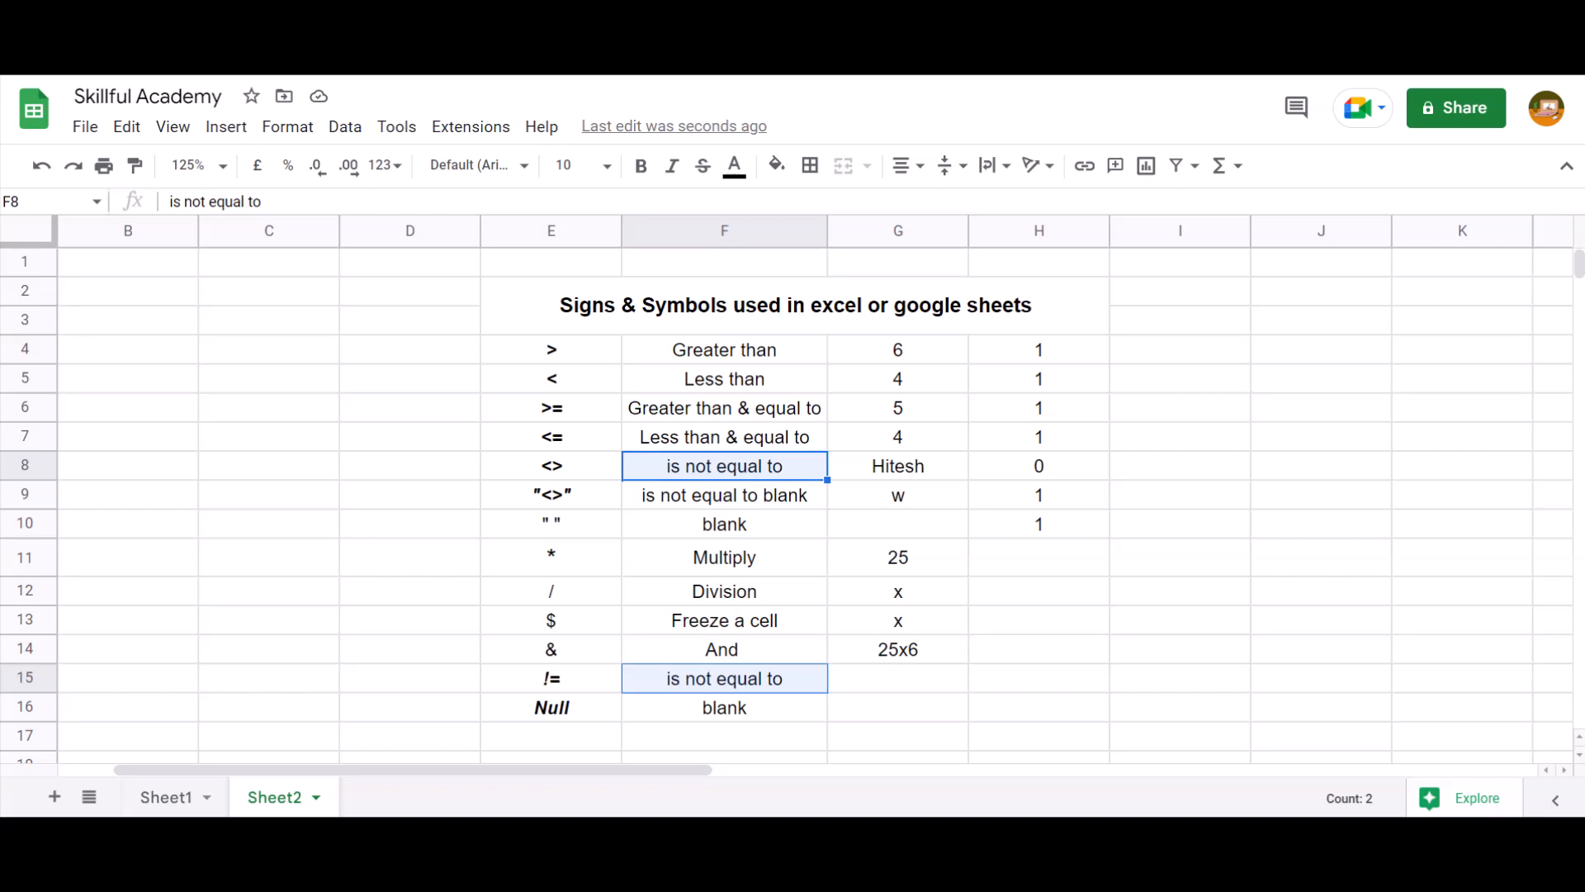
left_click_drag(552, 679, 724, 678)
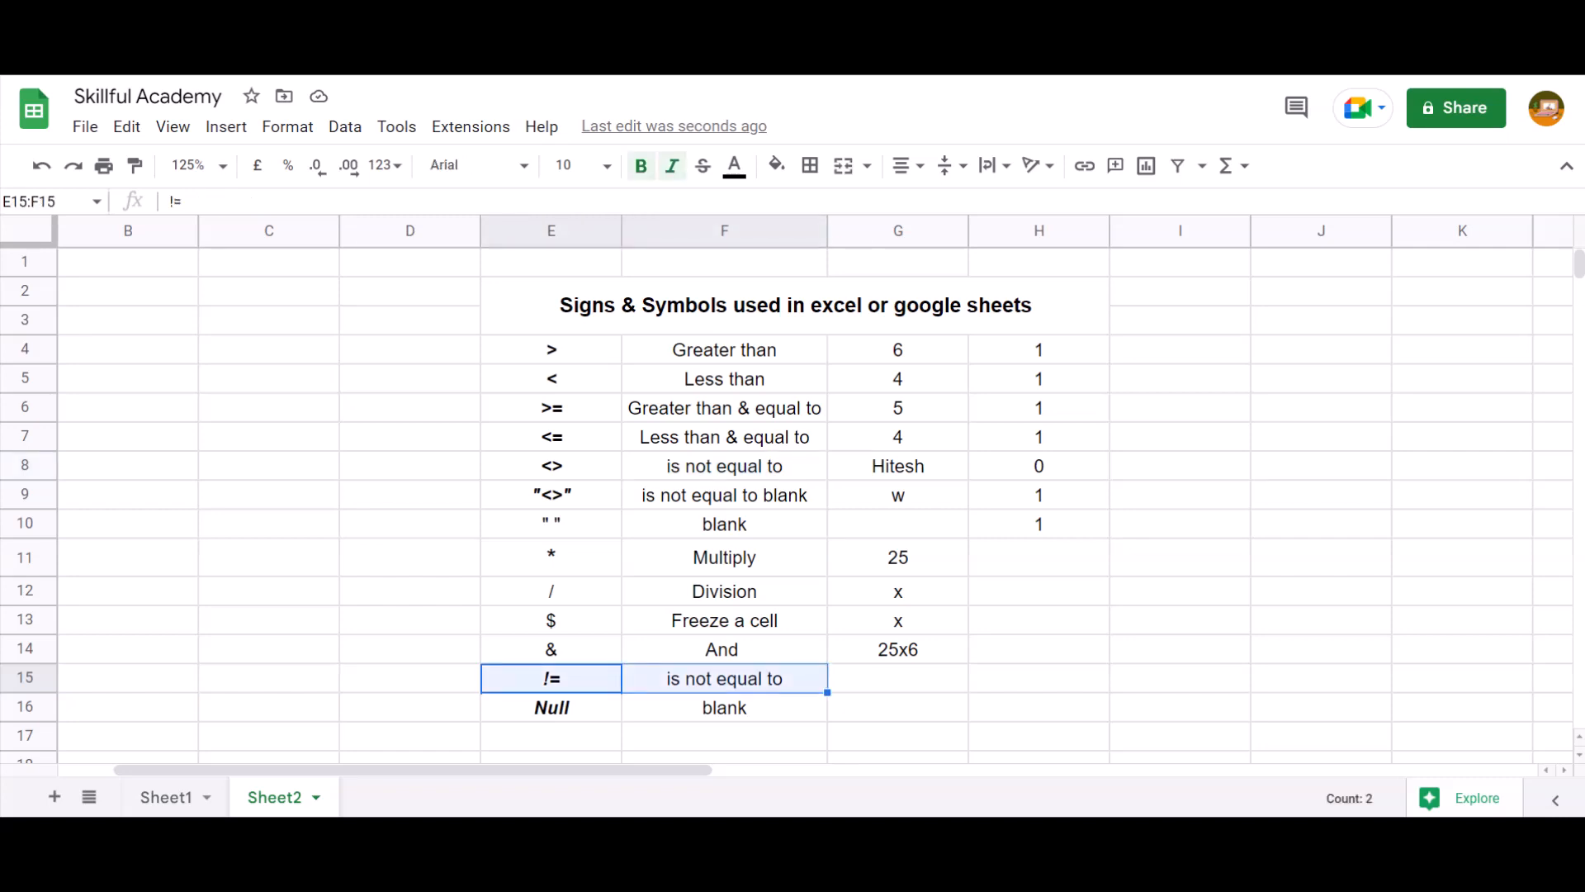
left_click(898, 679)
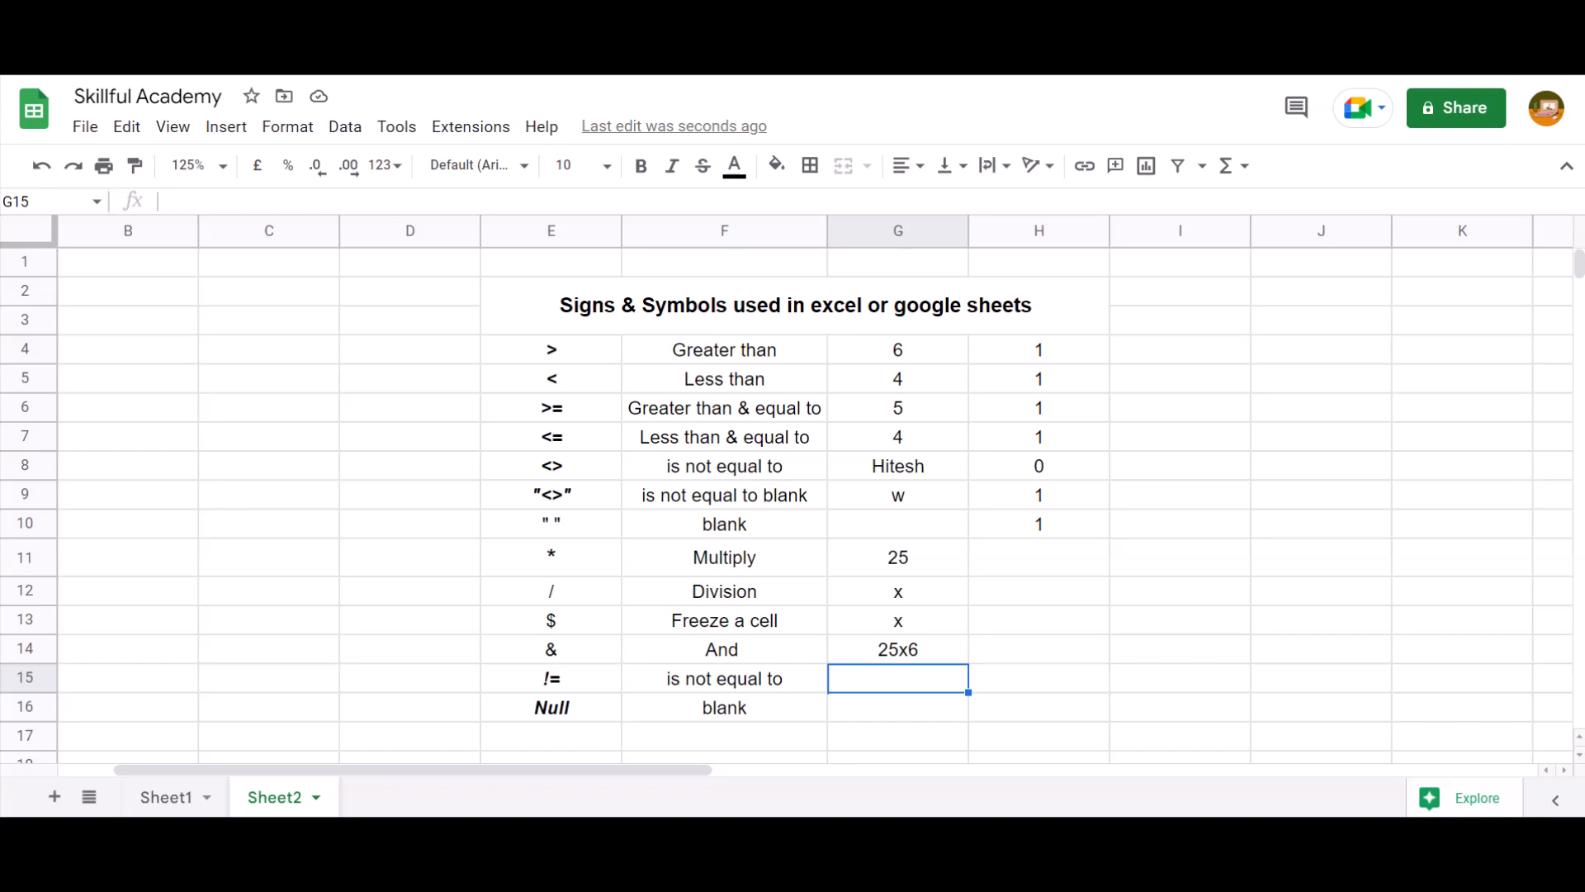
key("Left")
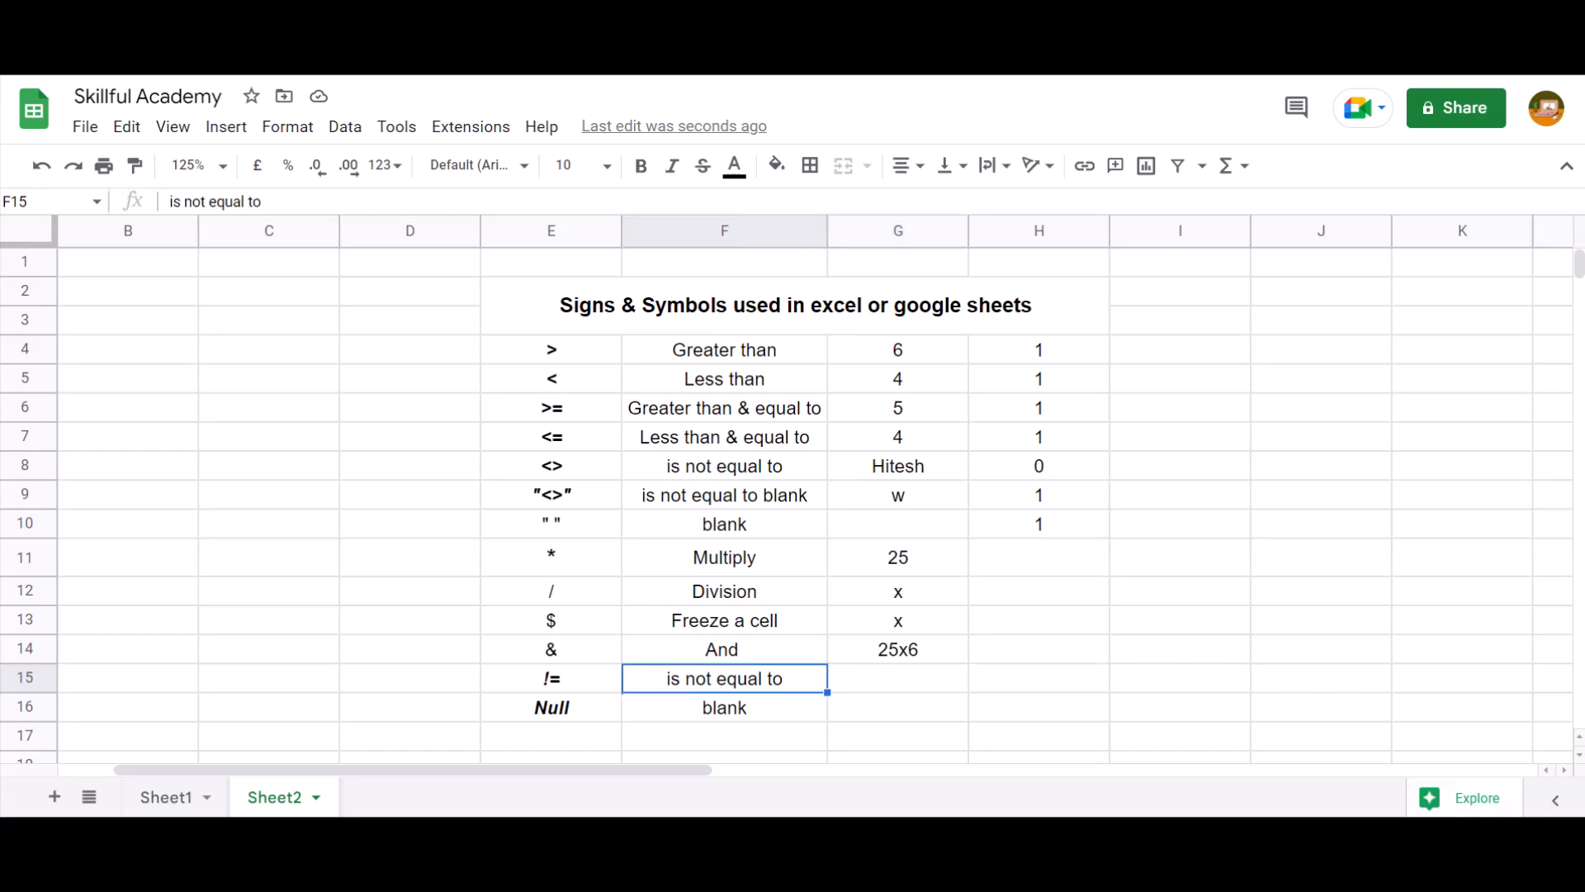
key("Down")
key("Left")
key("Right")
key("Right")
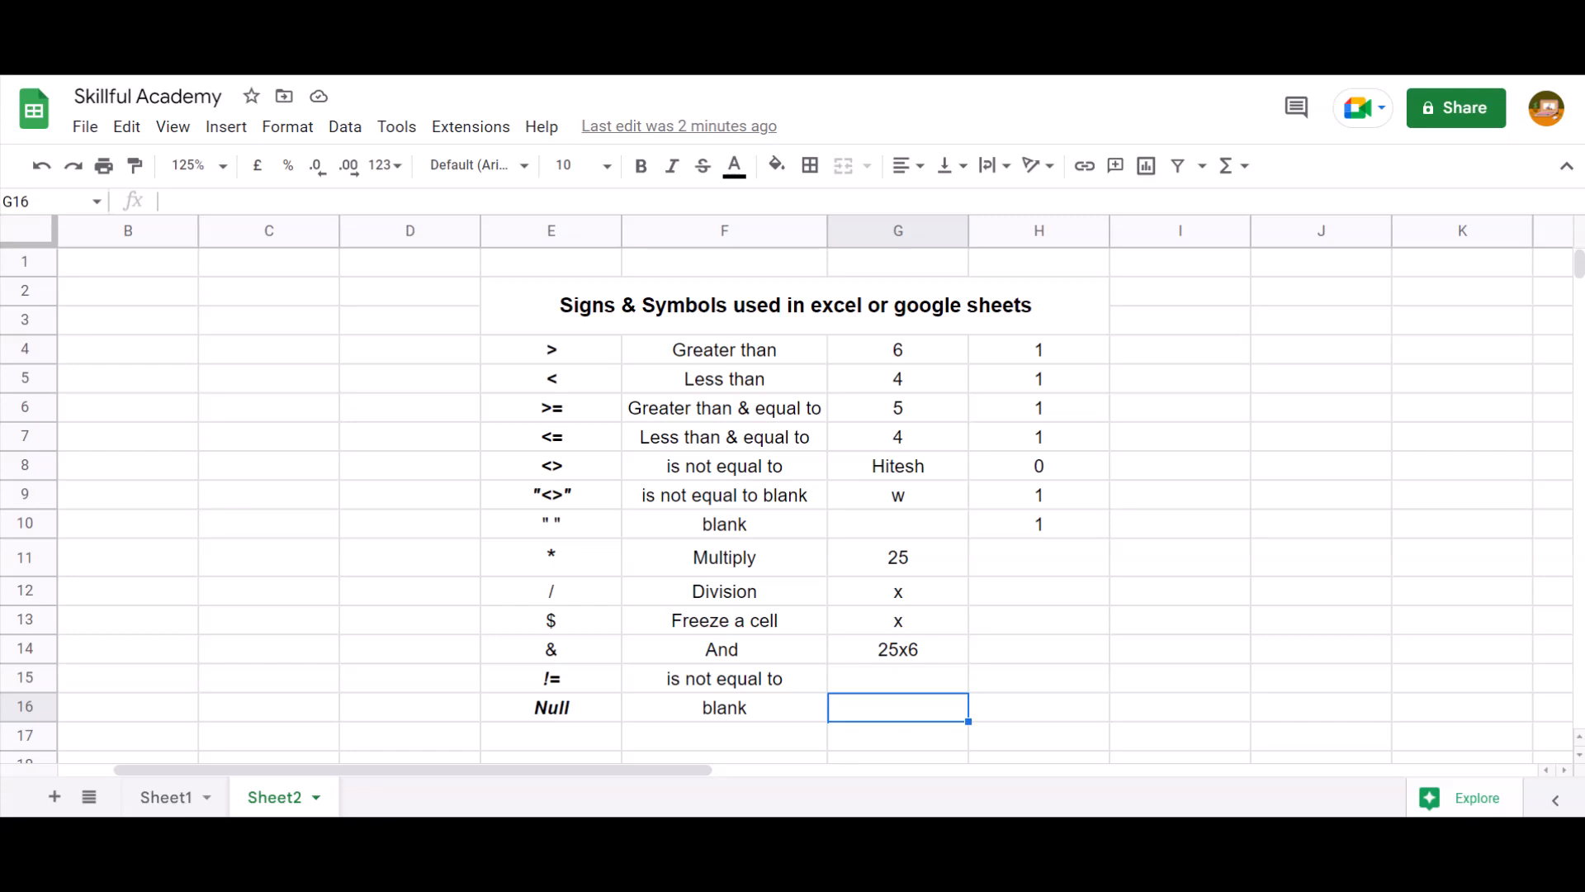
Look back over the table's entries and the full list of symbols in E4:E16
left_click(898, 678)
left_click(898, 620)
left_click(724, 592)
left_click(724, 350)
left_click(724, 379)
left_click(551, 379)
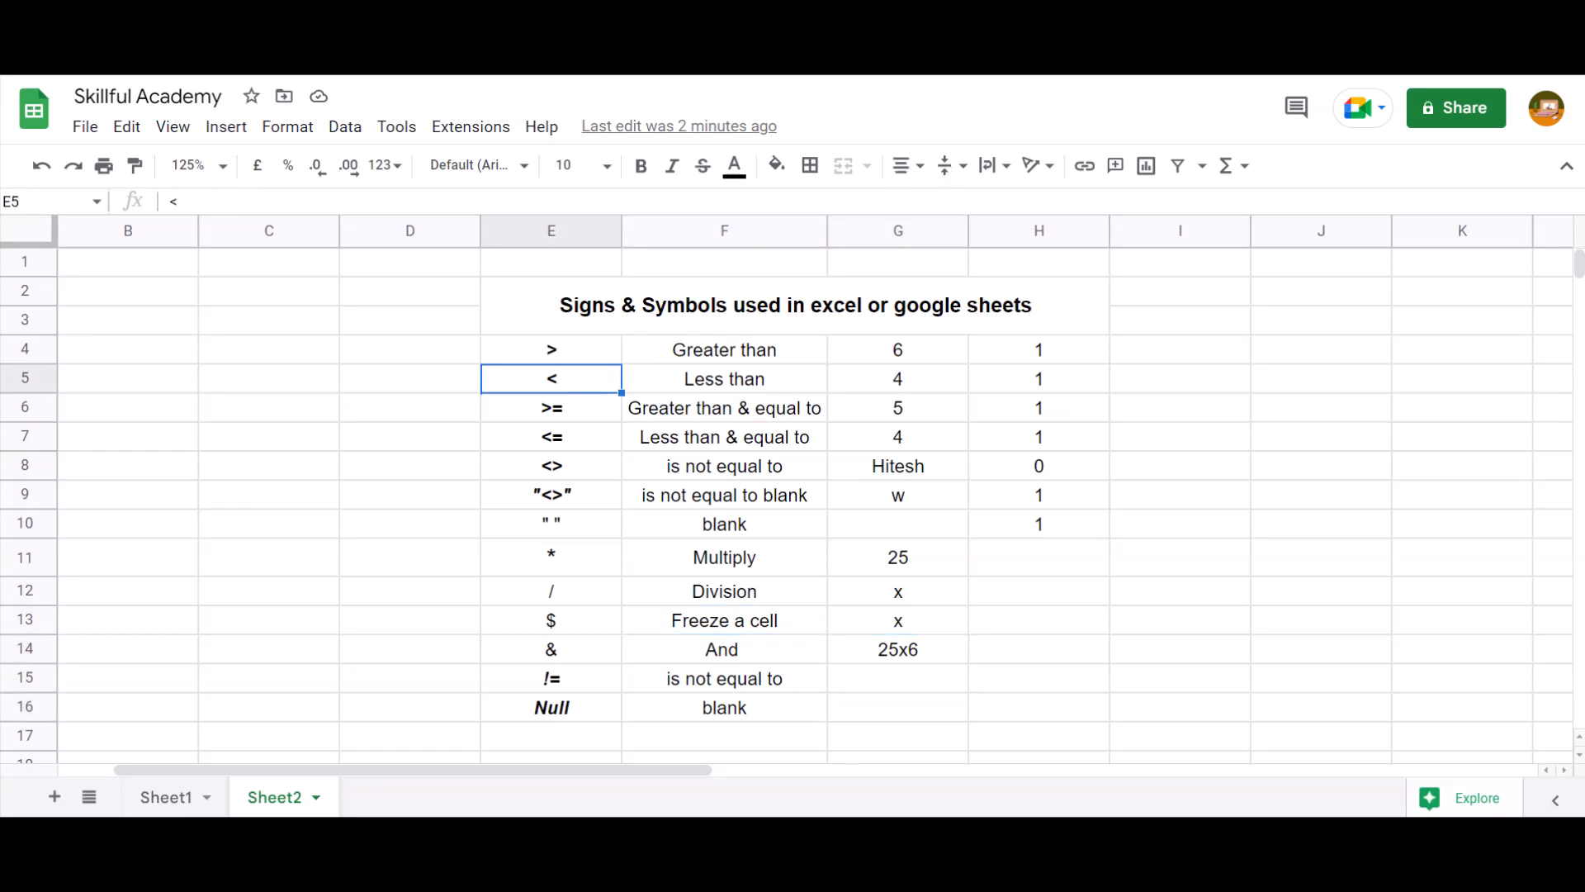
key("Up")
key("ctrl+shift+Down")
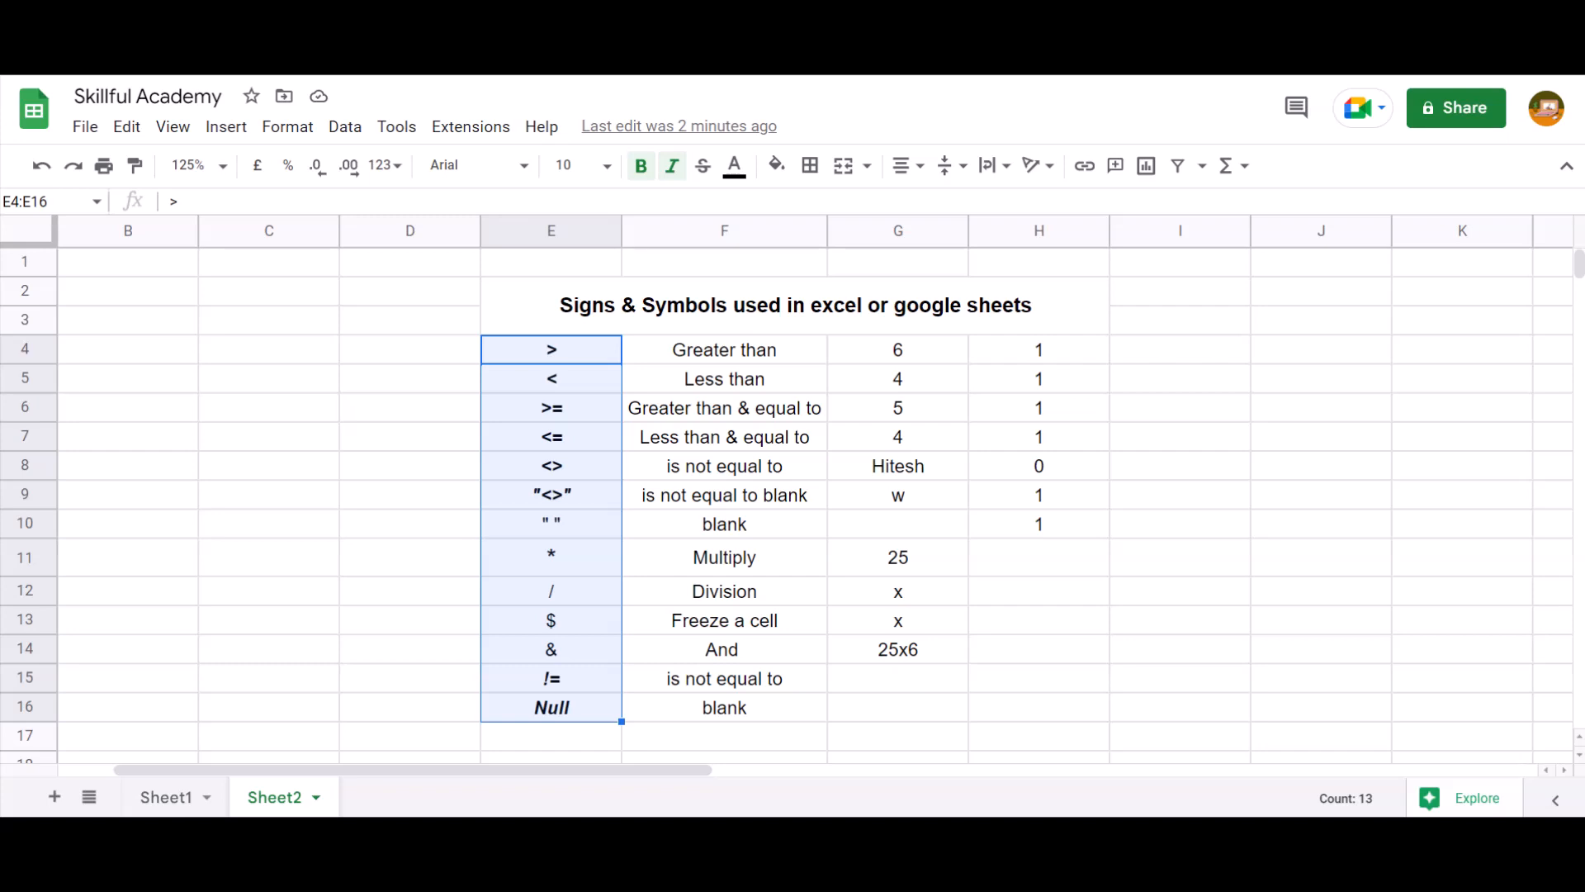
Apply all borders to the whole symbols table, E2:H16, including its merged title
key("Right")
key("Up")
key("Up")
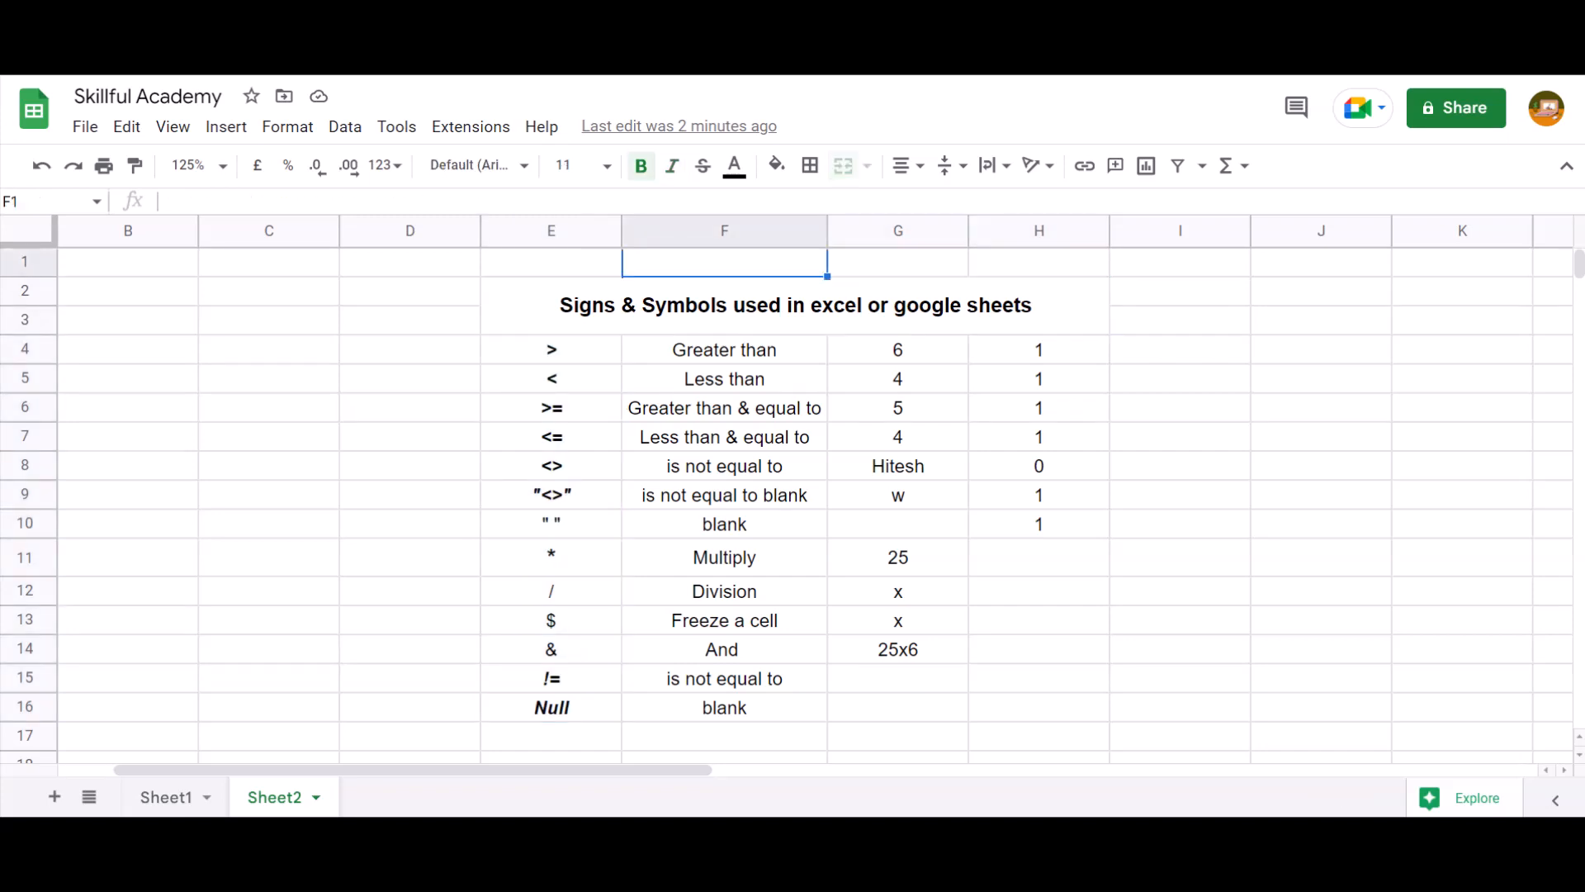
key("Down")
key("shift+Down")
key("shift+Down")
key("shift+Down")
key("shift+Down")
key("shift+Down")
key("shift+Down")
key("shift+Down")
key("shift+Down")
key("shift+Down")
key("shift+Down")
key("shift+Down")
key("shift+Down")
key("shift+Down")
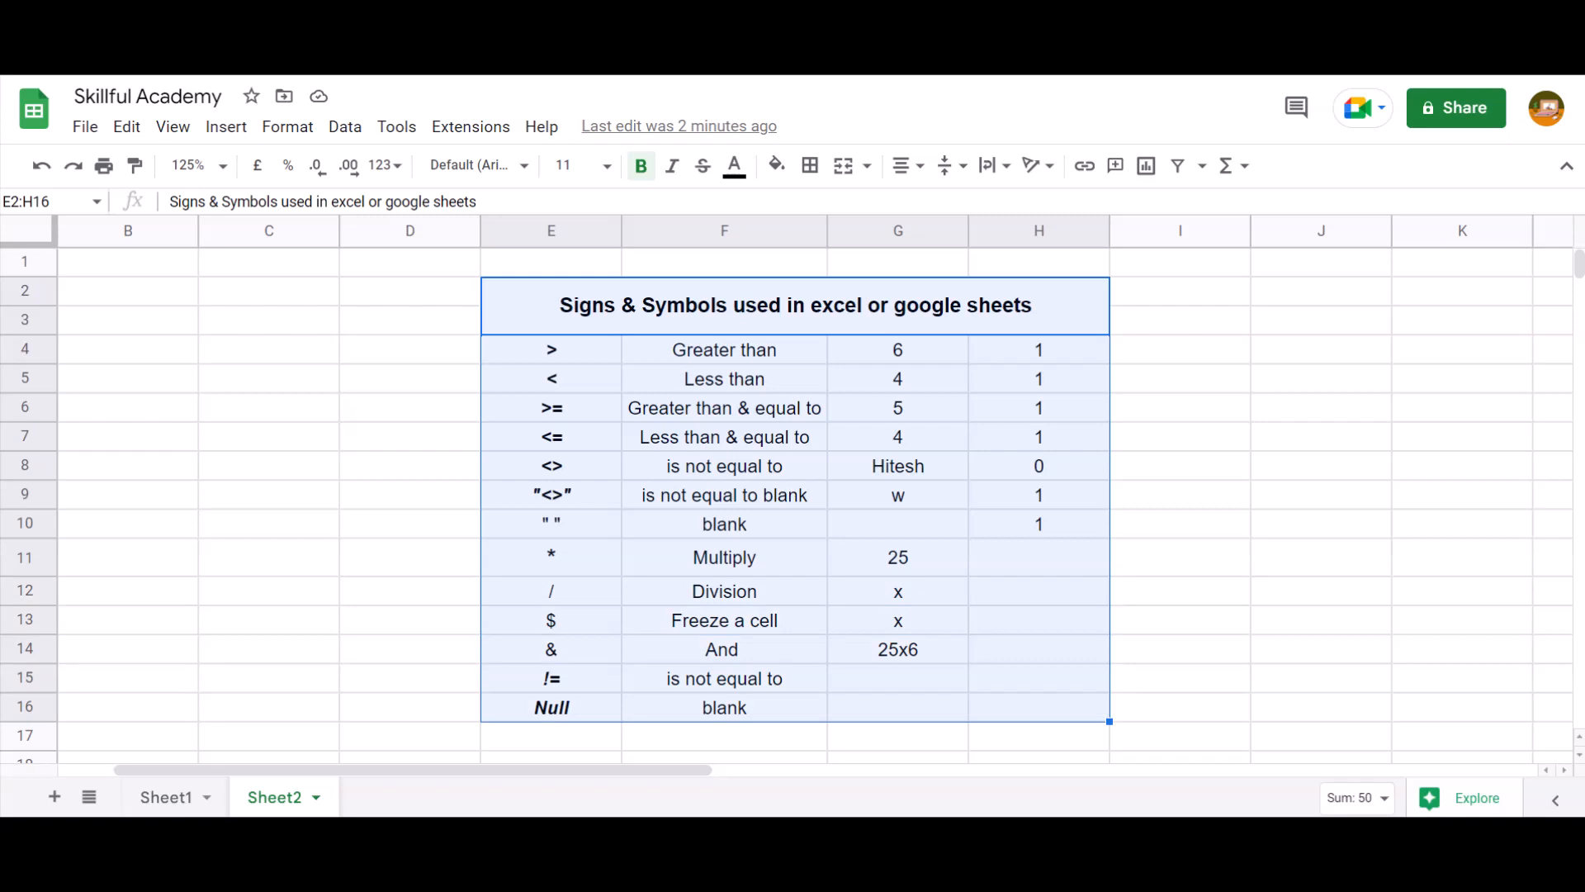
key("alt+h")
key("b")
key("a")
key("Up")
key("Down")
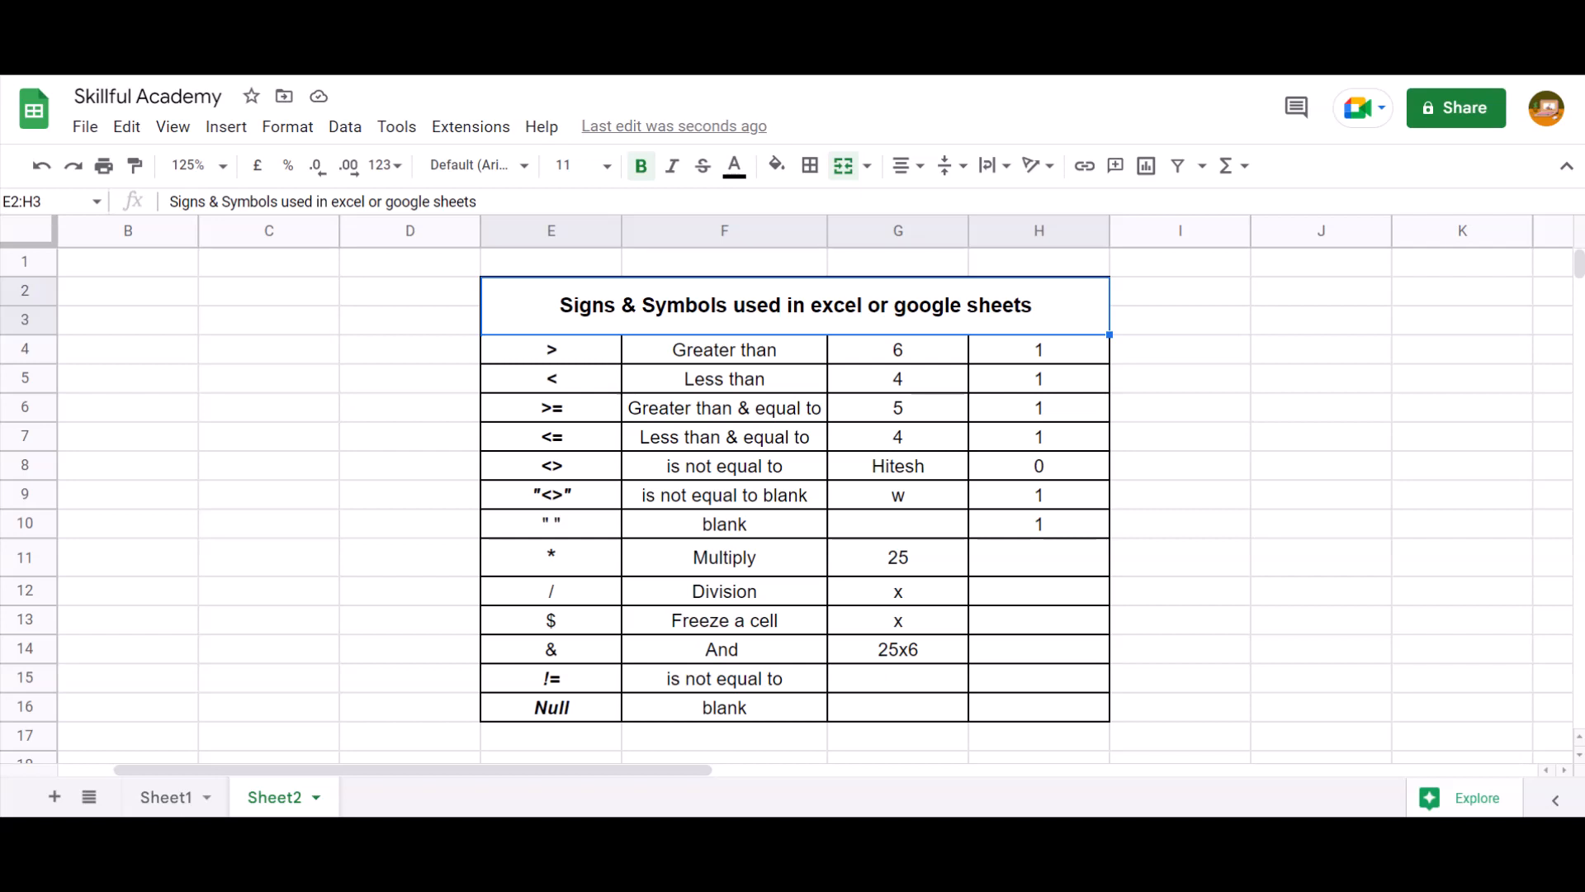
left_click(724, 350)
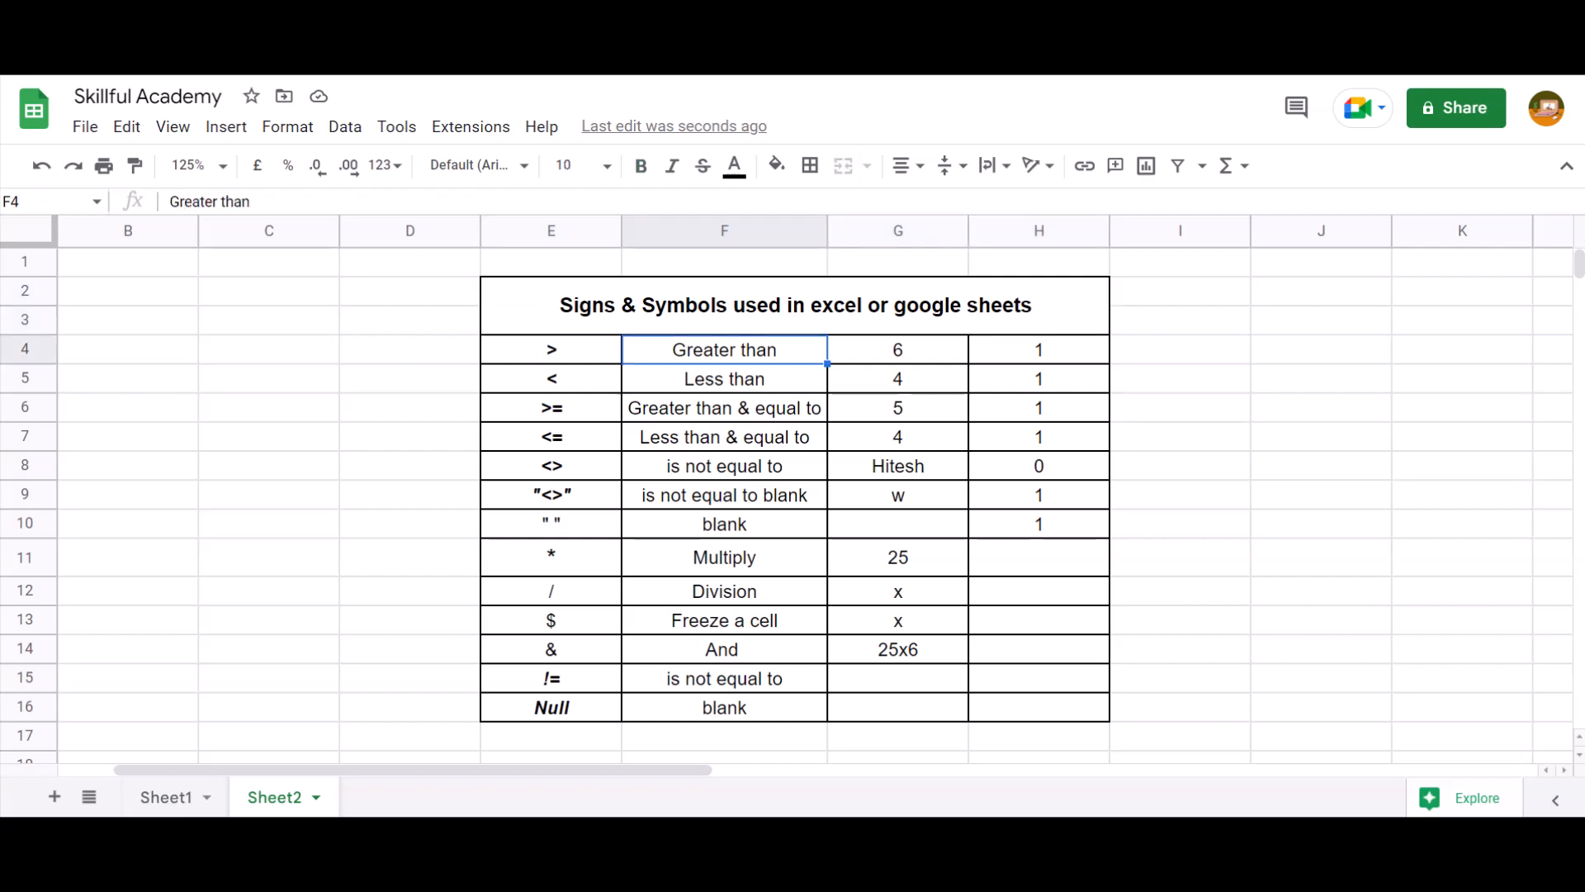